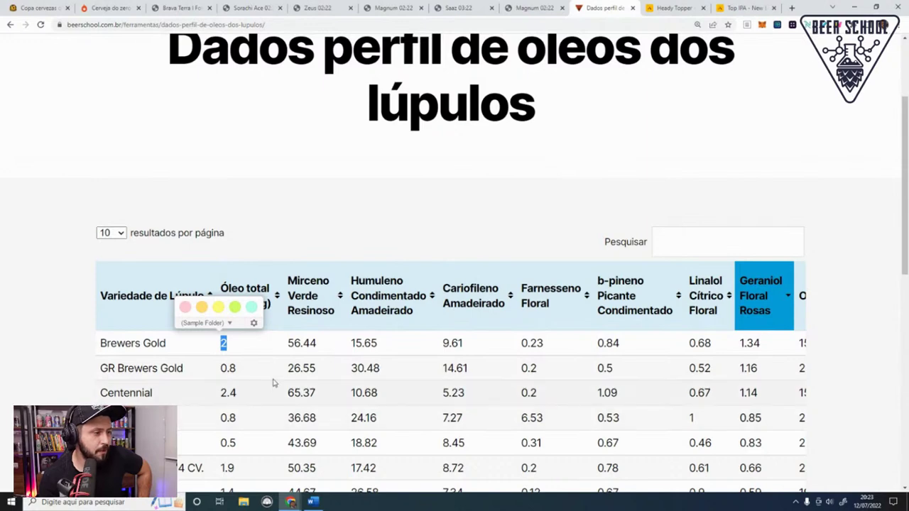
# Step: Compare the total oil and geraniol values of Brewers Gold and GR Brewers Gold in the hop oil table
pyautogui.scroll(-2, 206, 365)
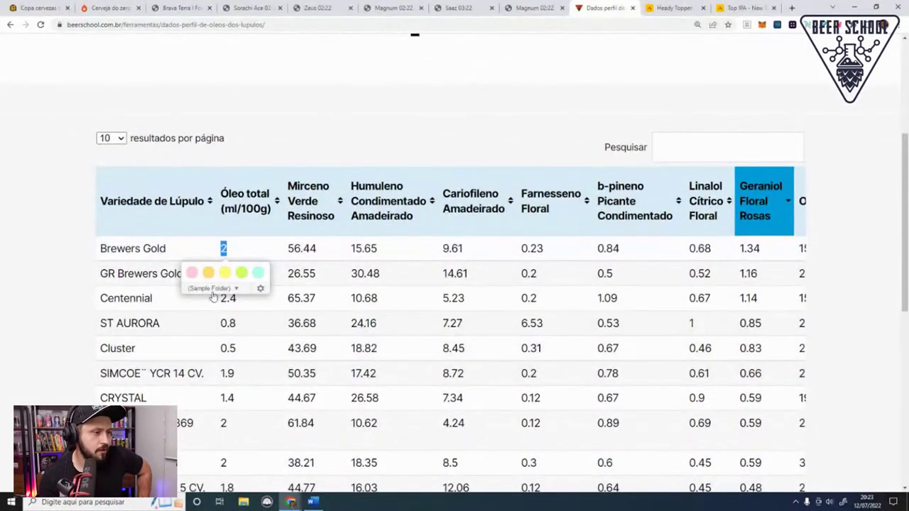
pyautogui.scroll(-2, 247, 287)
pyautogui.scroll(3, 247, 397)
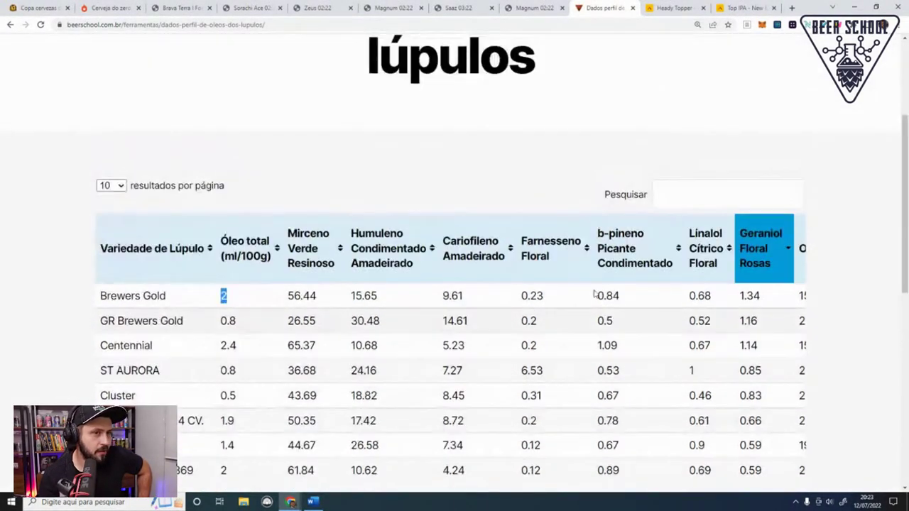
pyautogui.moveTo(771, 296); pyautogui.dragTo(740, 296)
pyautogui.rightClick(742, 296)
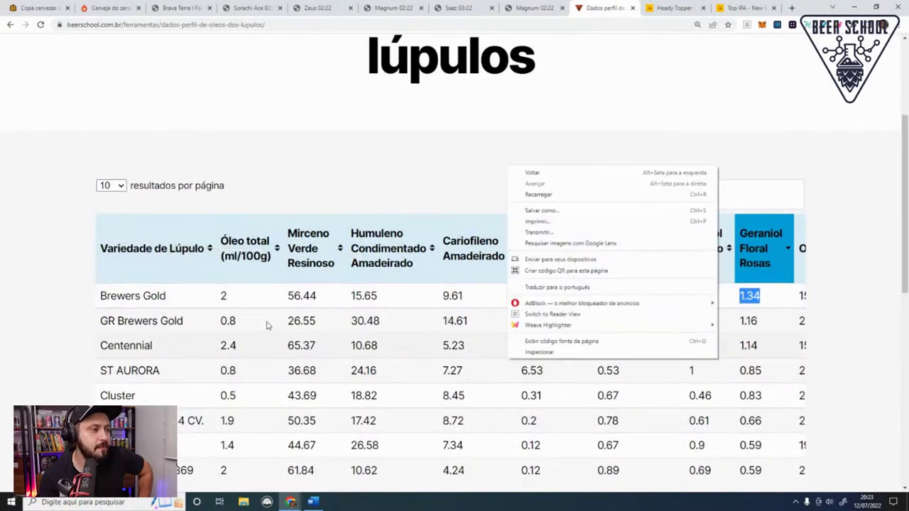
pyautogui.click(186, 311)
pyautogui.moveTo(125, 321); pyautogui.dragTo(184, 321)
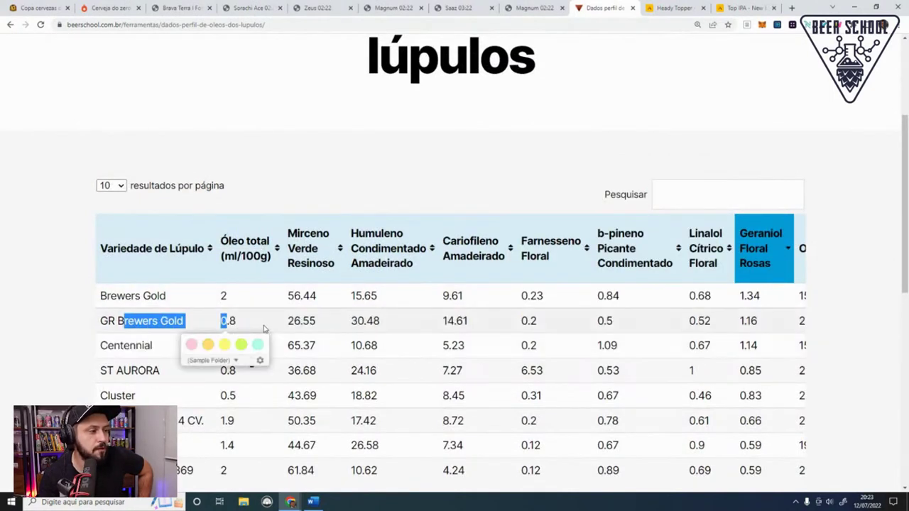
pyautogui.click(455, 330)
pyautogui.moveTo(767, 321); pyautogui.dragTo(740, 321)
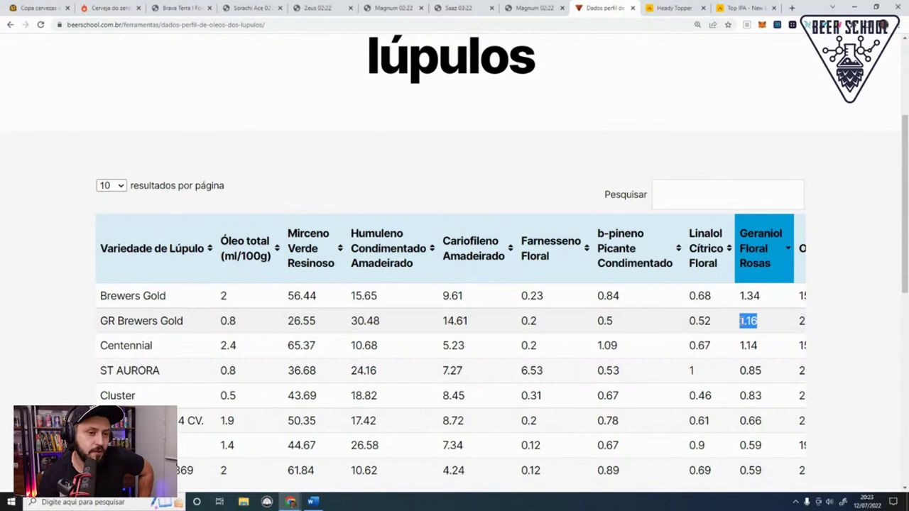
pyautogui.moveTo(239, 321); pyautogui.dragTo(221, 321)
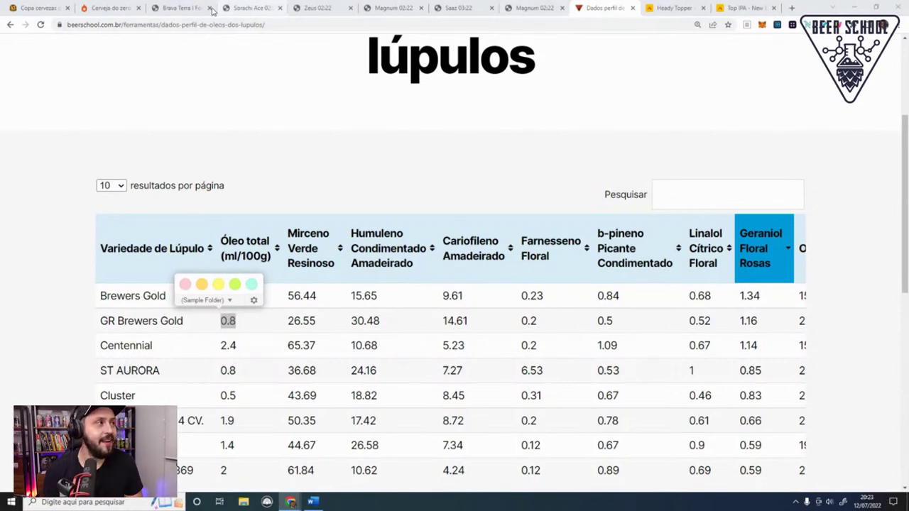
pyautogui.click(855, 7)
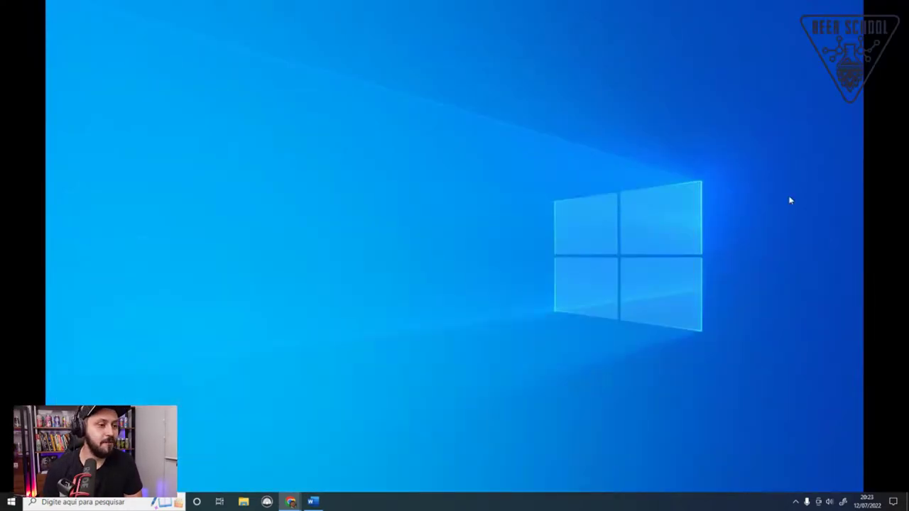
pyautogui.moveTo(290, 501)
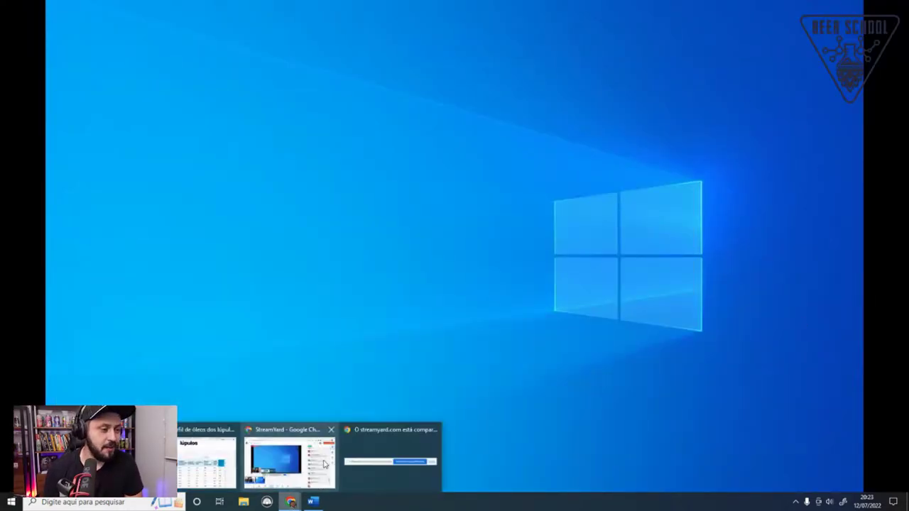
pyautogui.click(179, 451)
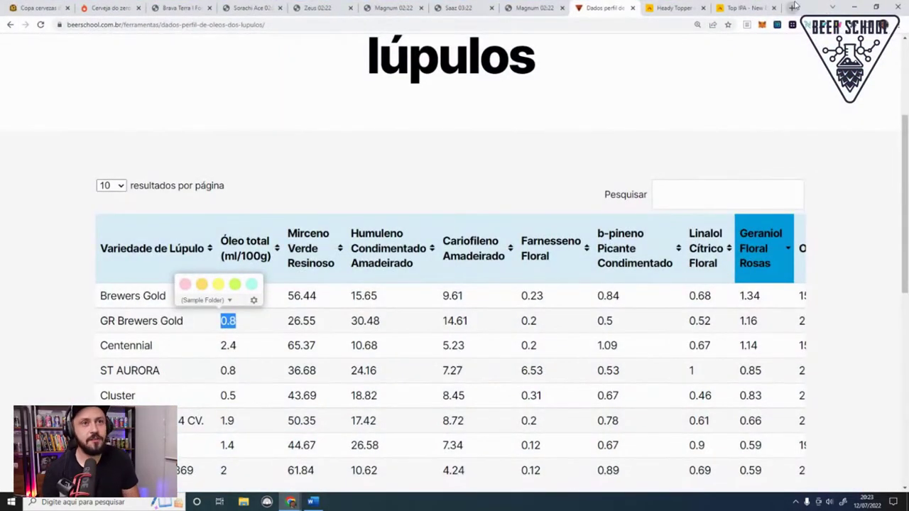
# Step: Search the web for "streamlabs" in a new browser tab and open the Cloudbot page of its dashboard
pyautogui.click(792, 8)
pyautogui.write('streamlabs')
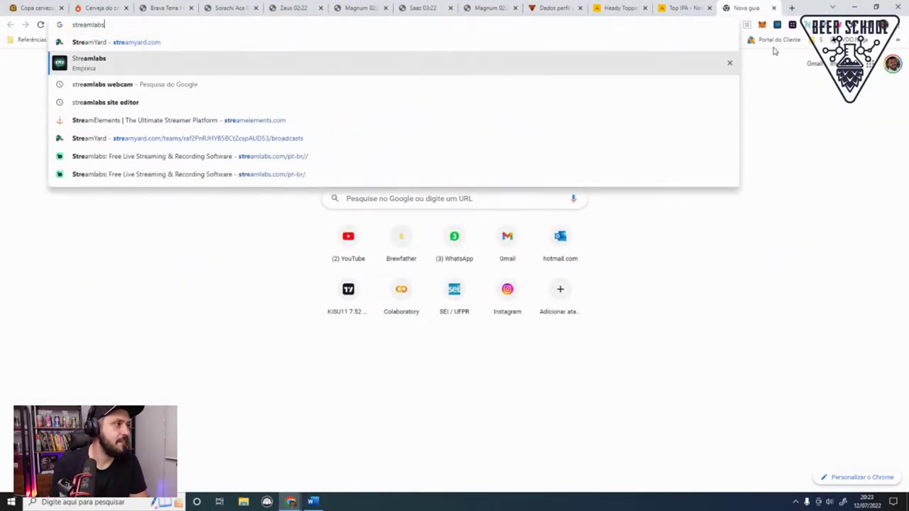
pyautogui.press('Return')
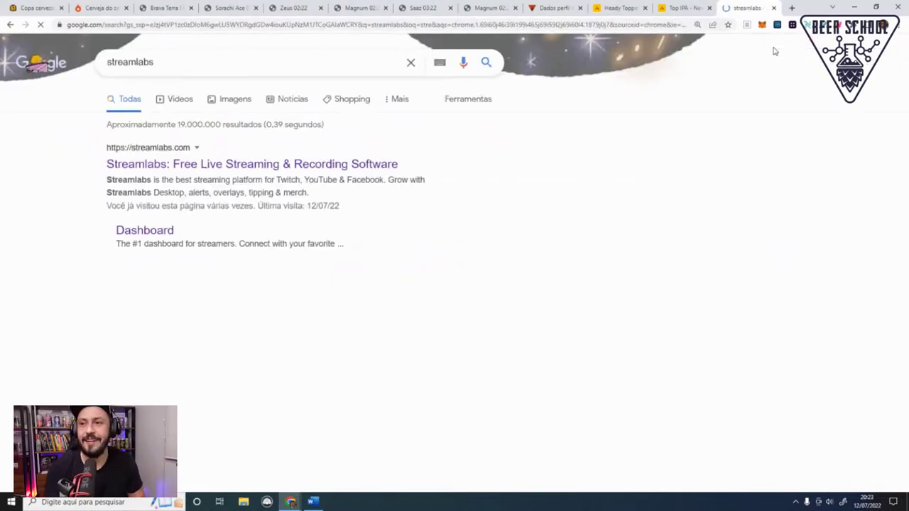
pyautogui.click(145, 230)
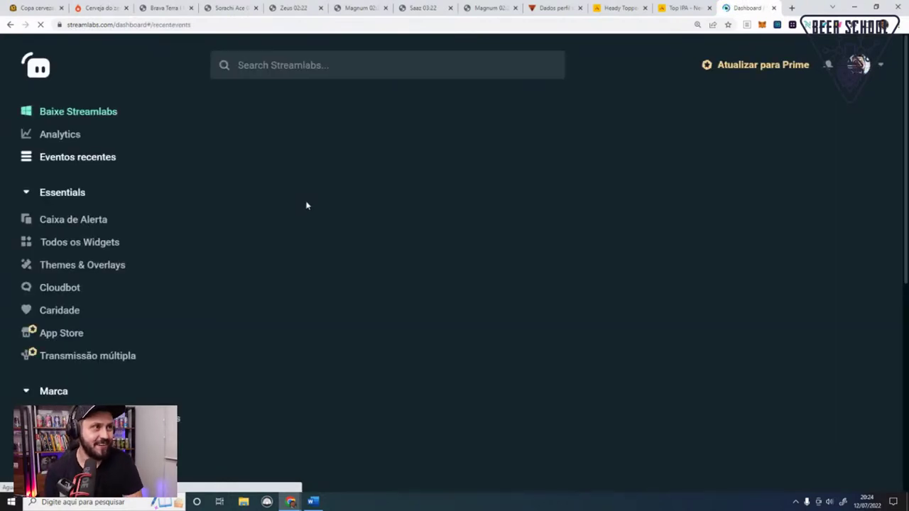
pyautogui.click(66, 290)
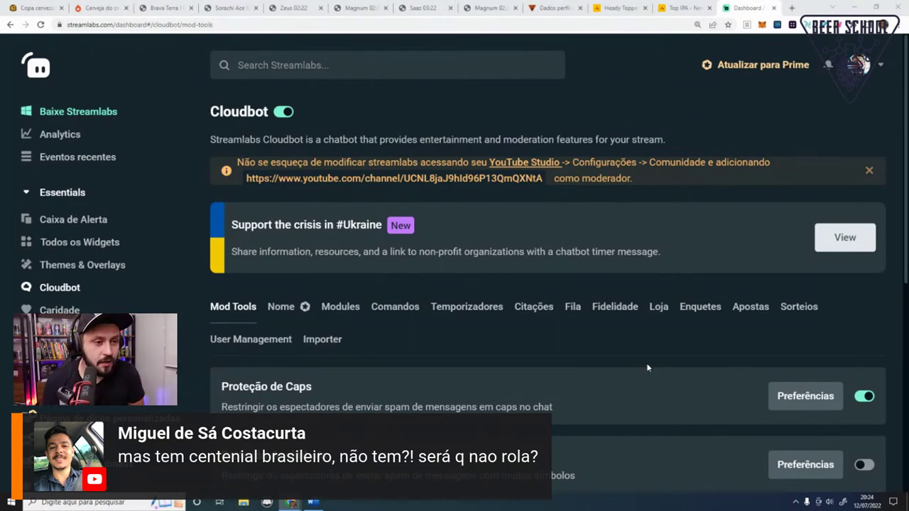
# Step: Start a new poll profile in Cloudbot's Enquetes section with the title "Qual lúpulo usar?"
pyautogui.scroll(-1, 589, 325)
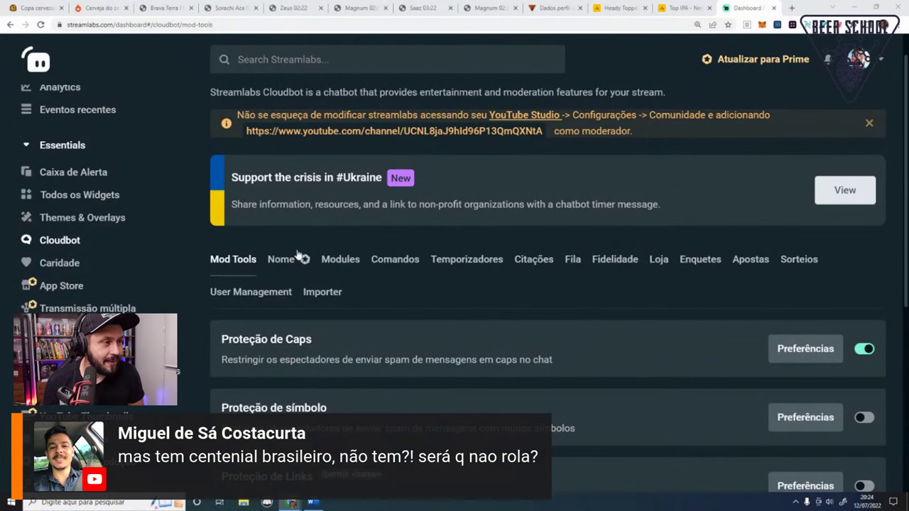
pyautogui.click(688, 261)
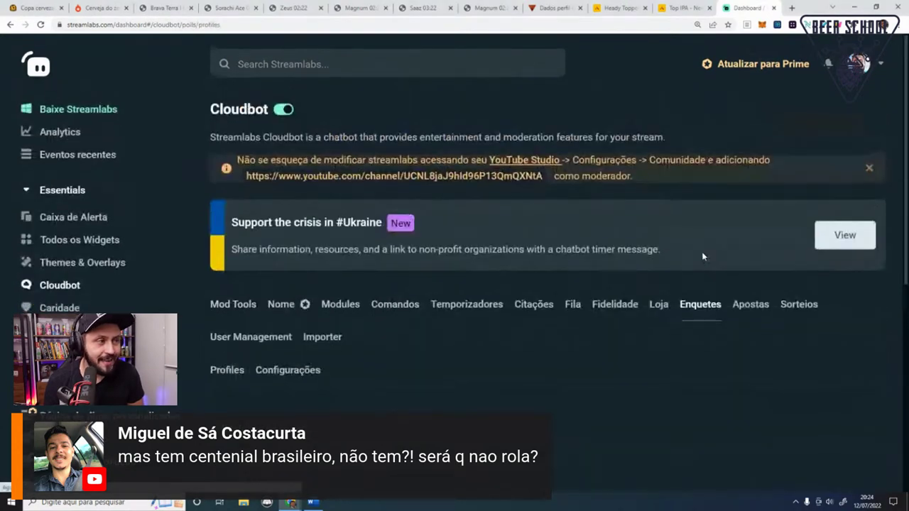
pyautogui.scroll(-4, 355, 369)
pyautogui.click(305, 295)
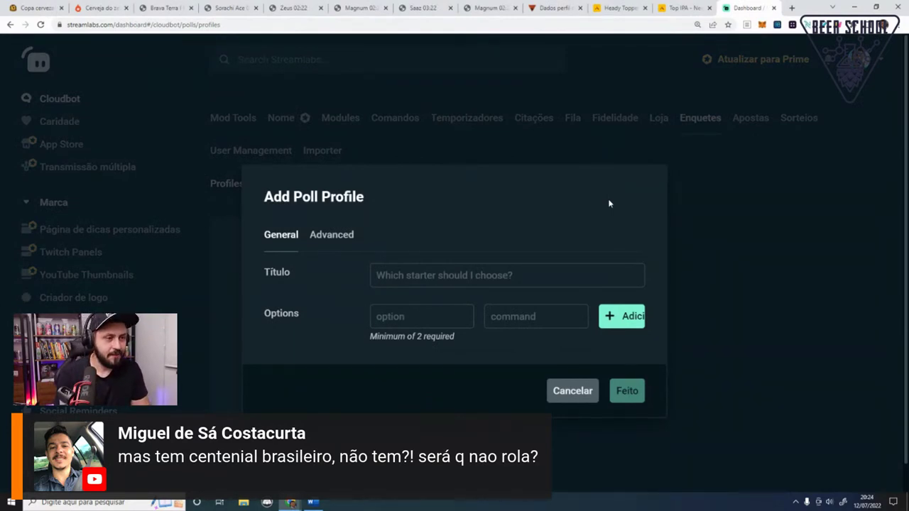
pyautogui.write('Usar')
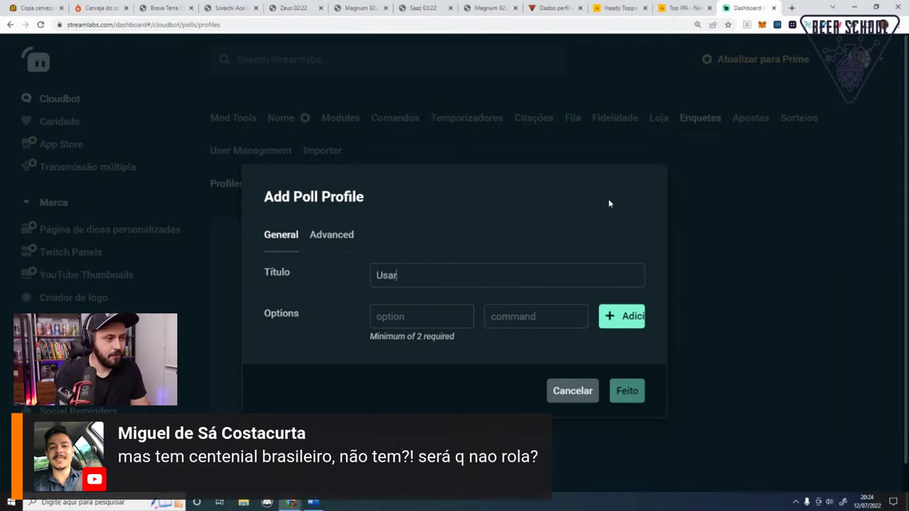
pyautogui.press('BackSpace')
pyautogui.press('BackSpace')
pyautogui.press('BackSpace')
pyautogui.press('BackSpace')
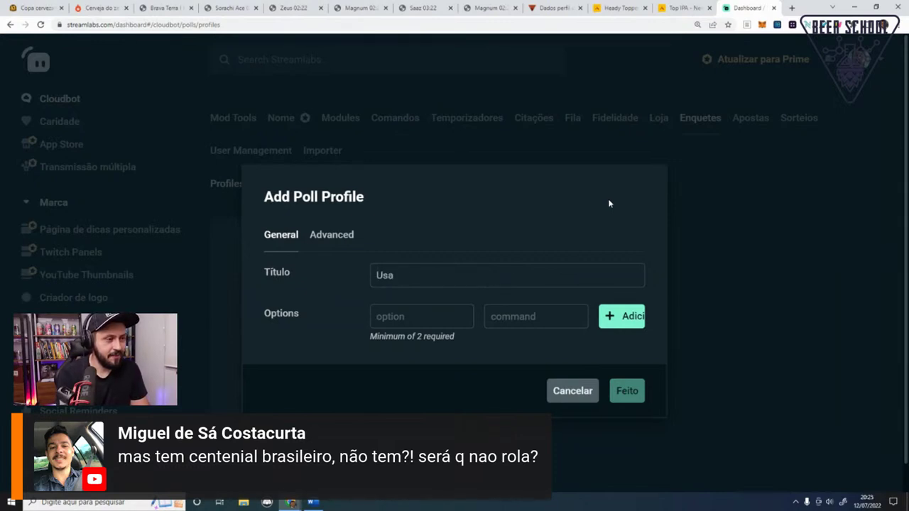
pyautogui.write('Qual lúpulo usar?')
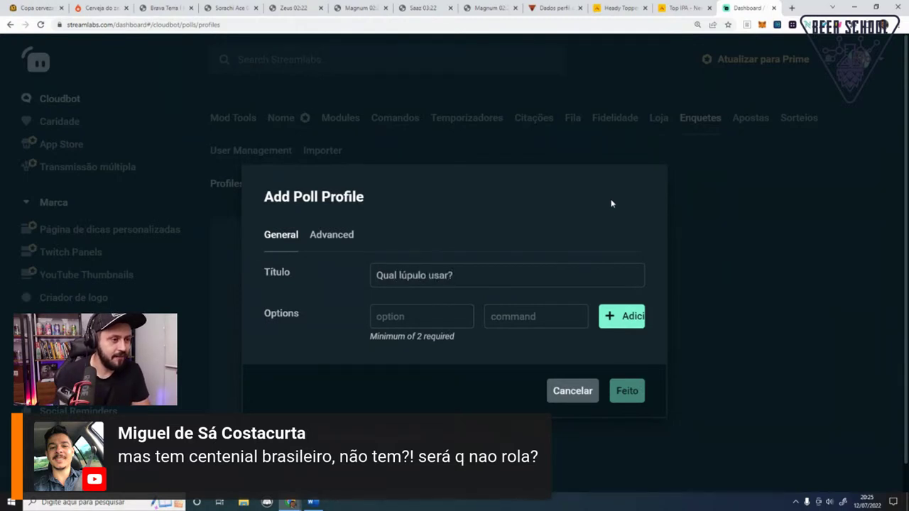
# Step: Add the poll option "Centenial Gringo" with the command "!centenial"
pyautogui.click(438, 320)
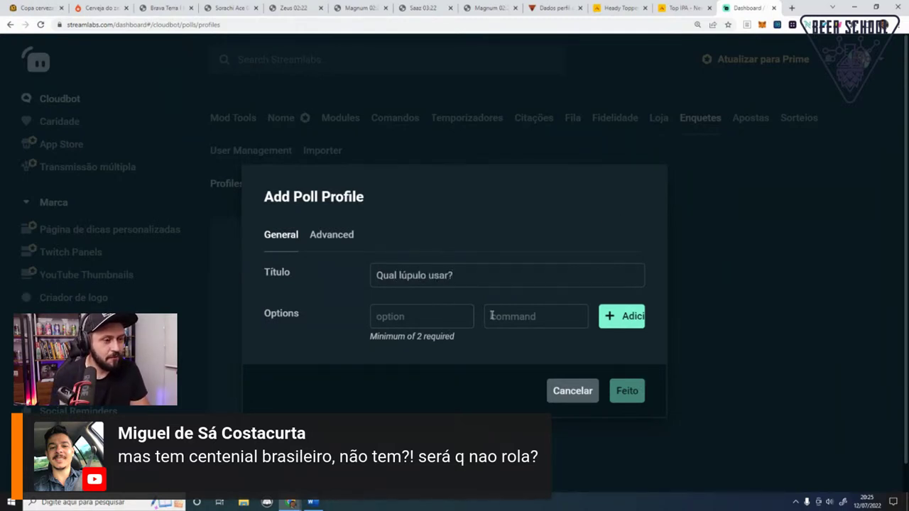
pyautogui.write('Centen')
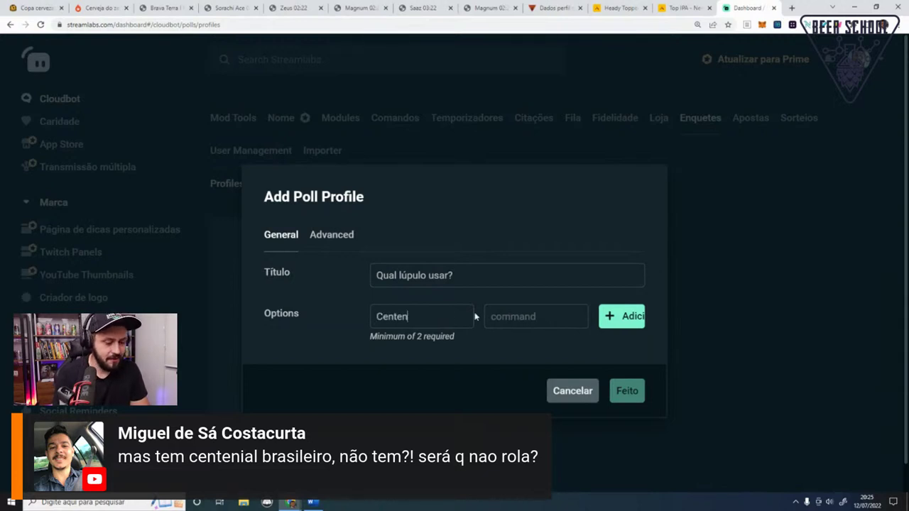
pyautogui.write('ial Gringo')
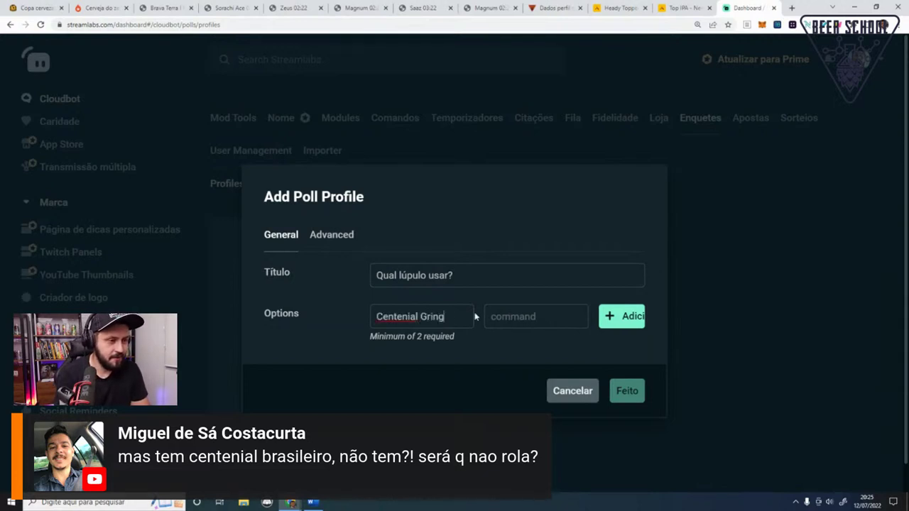
pyautogui.click(527, 324)
pyautogui.write('!')
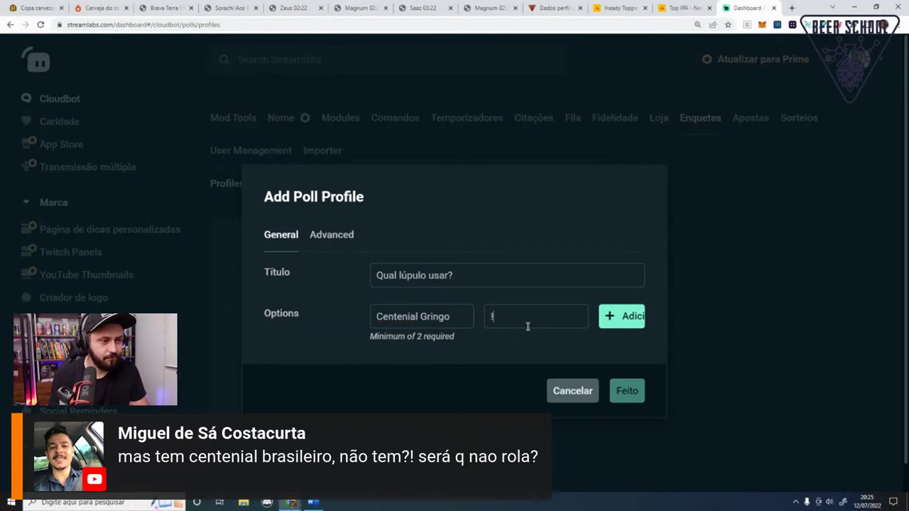
pyautogui.write('centen')
pyautogui.press('BackSpace')
pyautogui.press('BackSpace')
pyautogui.press('BackSpace')
pyautogui.press('BackSpace')
pyautogui.press('BackSpace')
pyautogui.press('BackSpace')
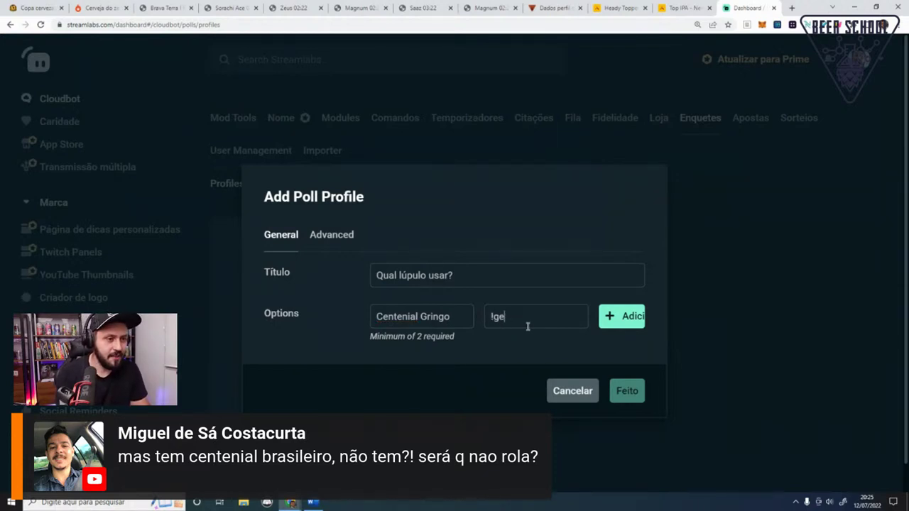
pyautogui.write('Cente')
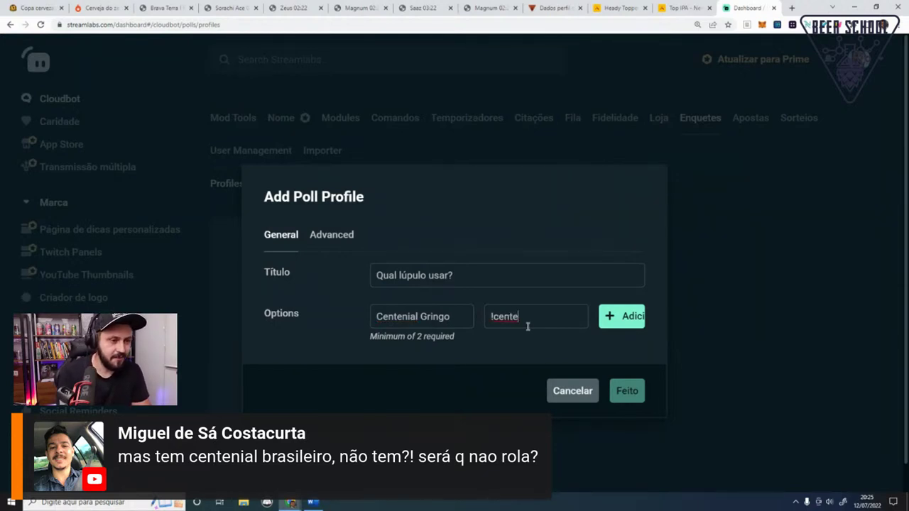
pyautogui.write('nial')
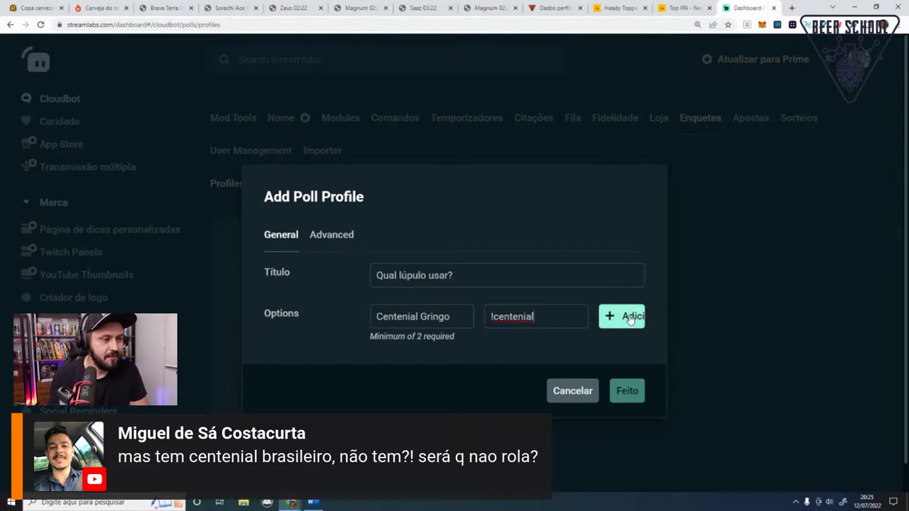
pyautogui.click(626, 319)
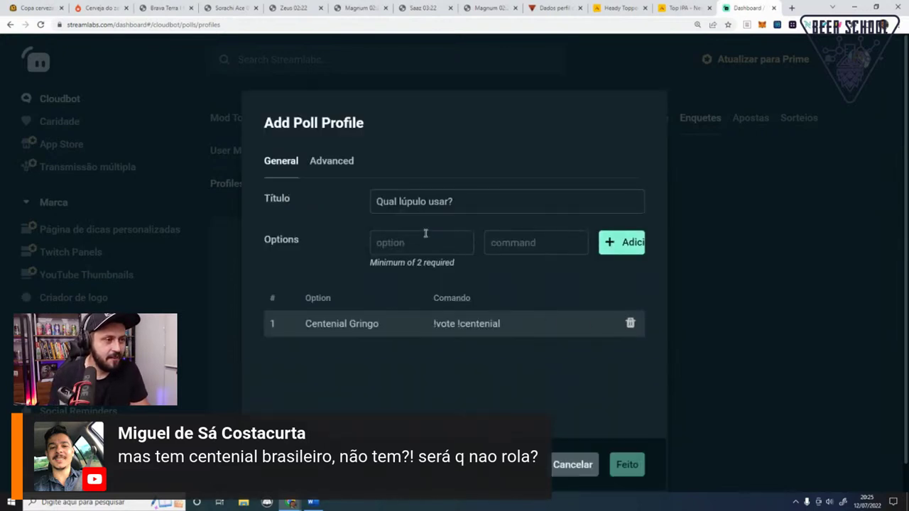
# Step: Add a second poll option "Centenial BR" with the command "!centbr"
pyautogui.write('!cen')
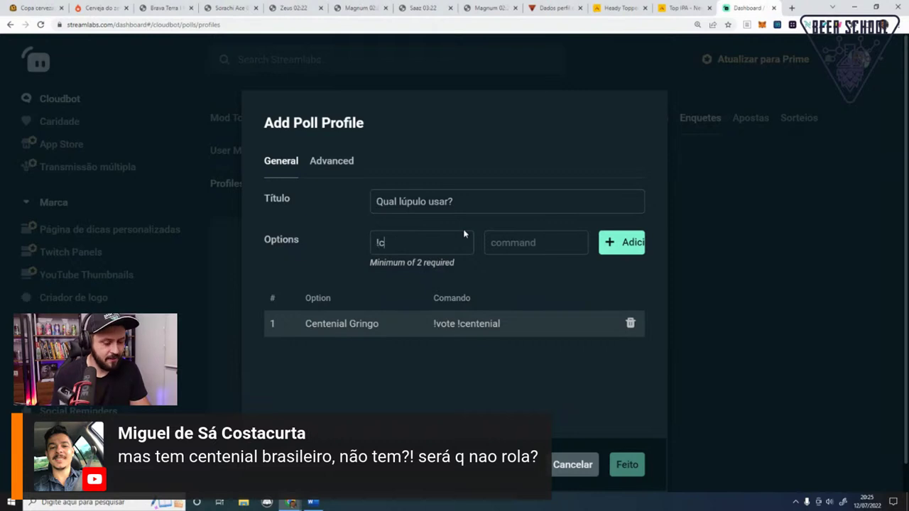
pyautogui.press('BackSpace')
pyautogui.press('BackSpace')
pyautogui.press('BackSpace')
pyautogui.press('BackSpace')
pyautogui.write('Cente')
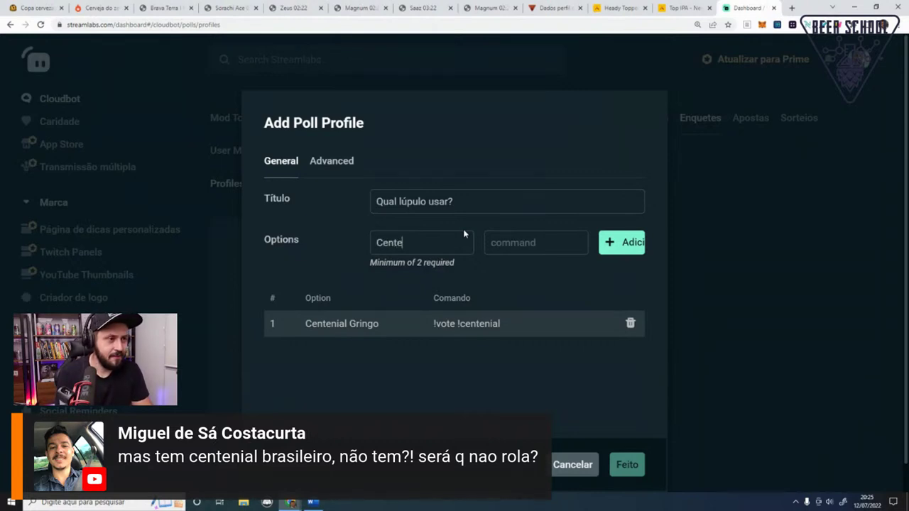
pyautogui.write('nial BR')
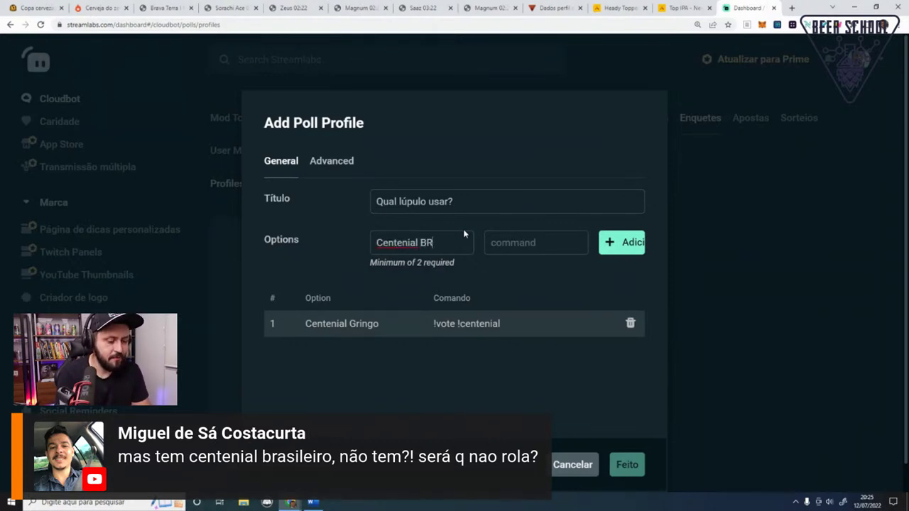
pyautogui.click(506, 243)
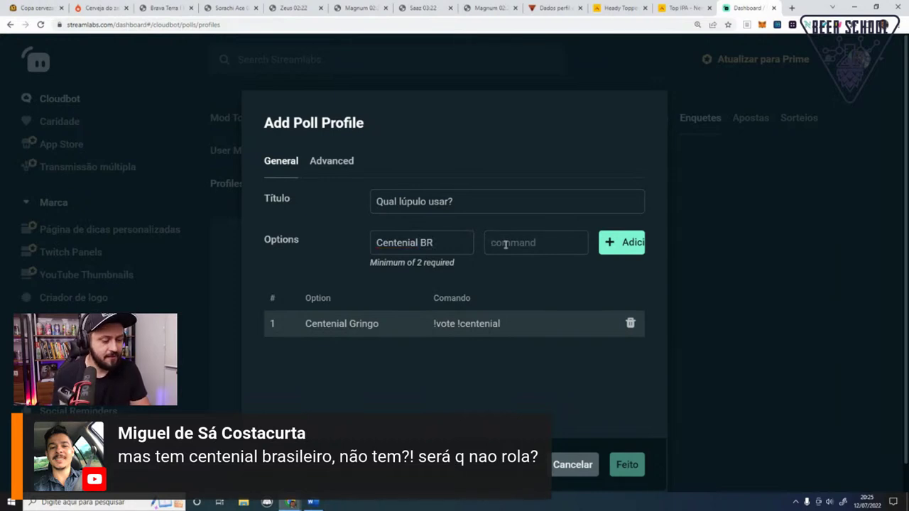
pyautogui.write('!cent')
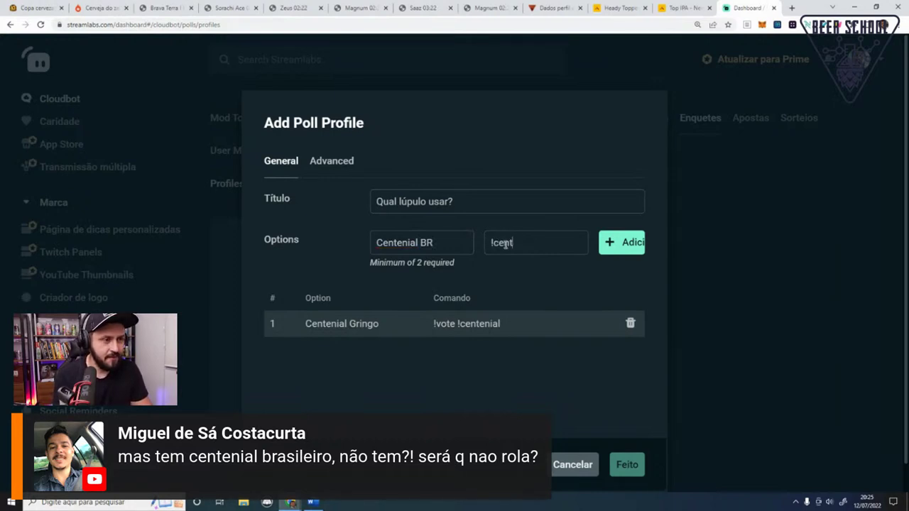
pyautogui.write('br')
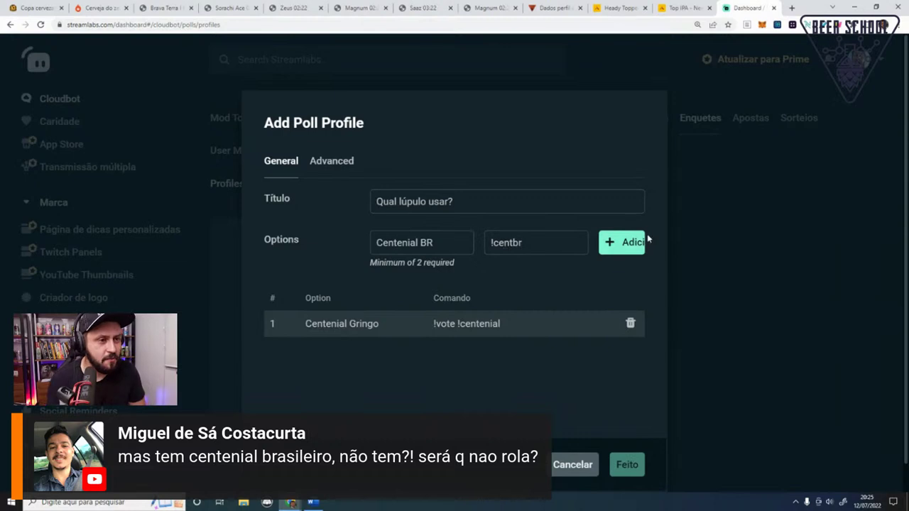
pyautogui.click(613, 245)
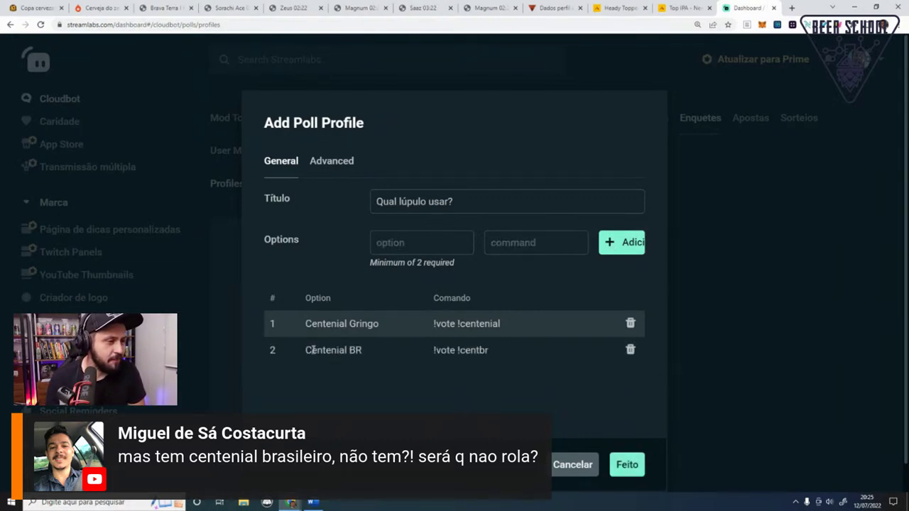
pyautogui.moveTo(317, 350); pyautogui.dragTo(562, 359)
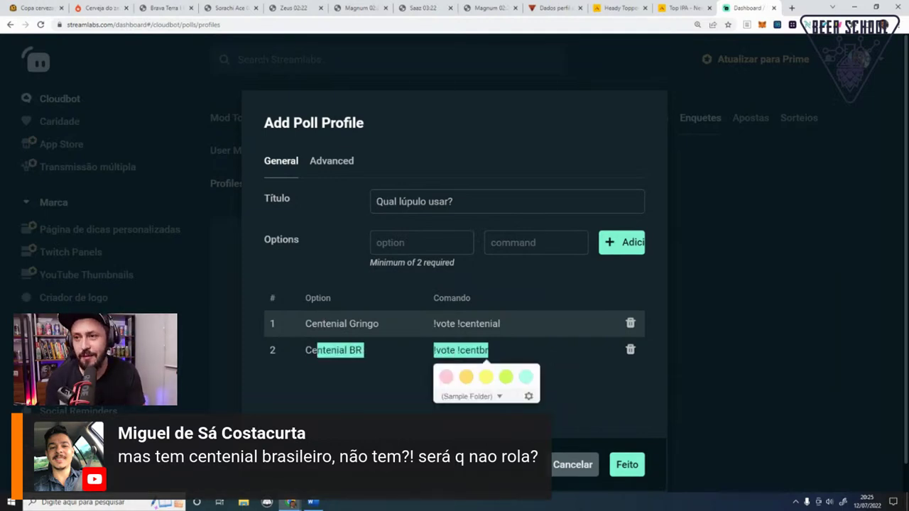
# Step: Fill in a new poll option named "Saaz" with the command "!saaz"
pyautogui.click(398, 242)
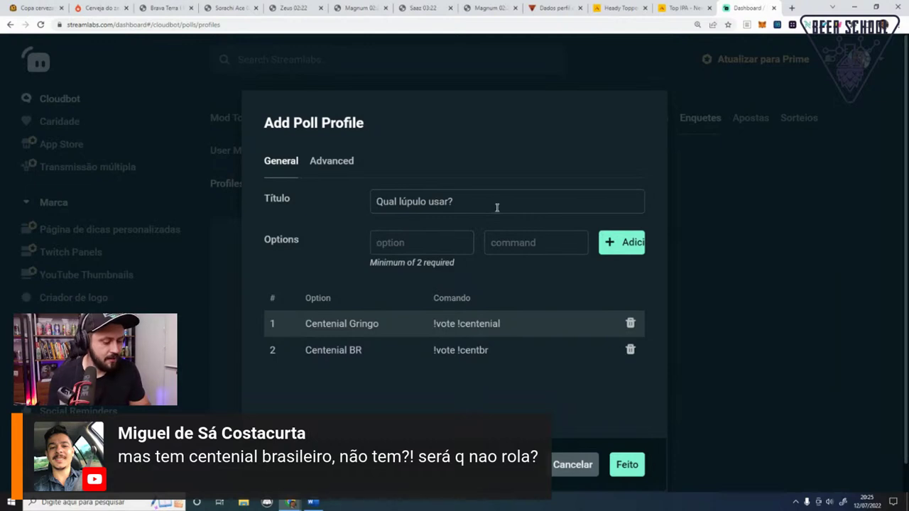
pyautogui.write('Saaz')
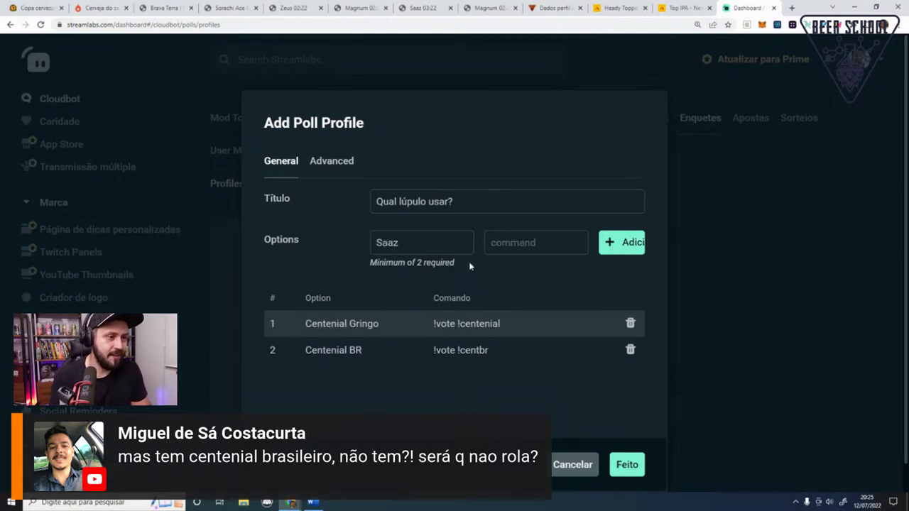
pyautogui.click(514, 243)
pyautogui.write('!saaz')
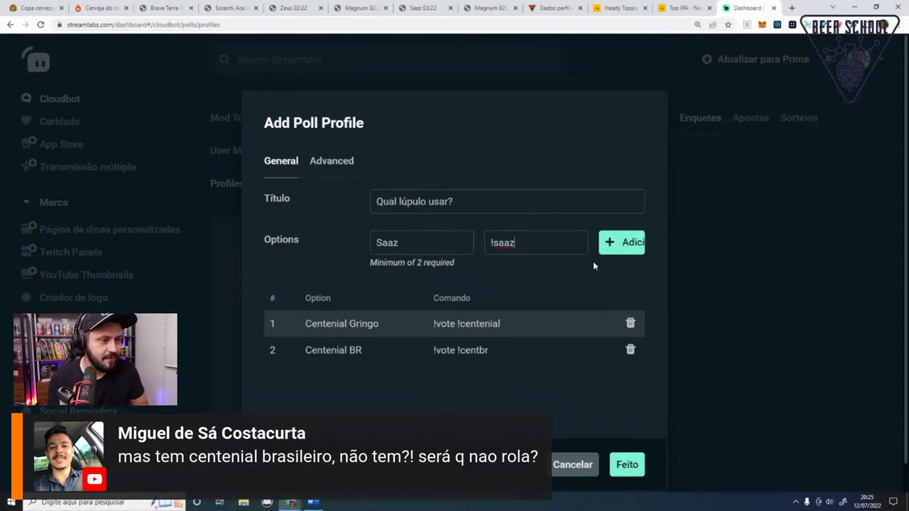
# Step: Delete both existing Centenial options, and add the Saaz option with its command changed to "saaz"
pyautogui.click(629, 324)
pyautogui.click(629, 323)
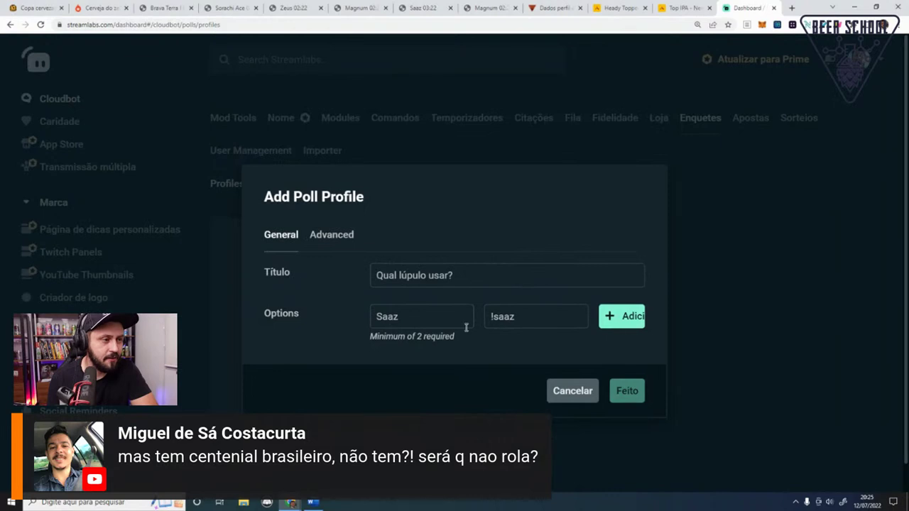
pyautogui.click(493, 316)
pyautogui.press('BackSpace')
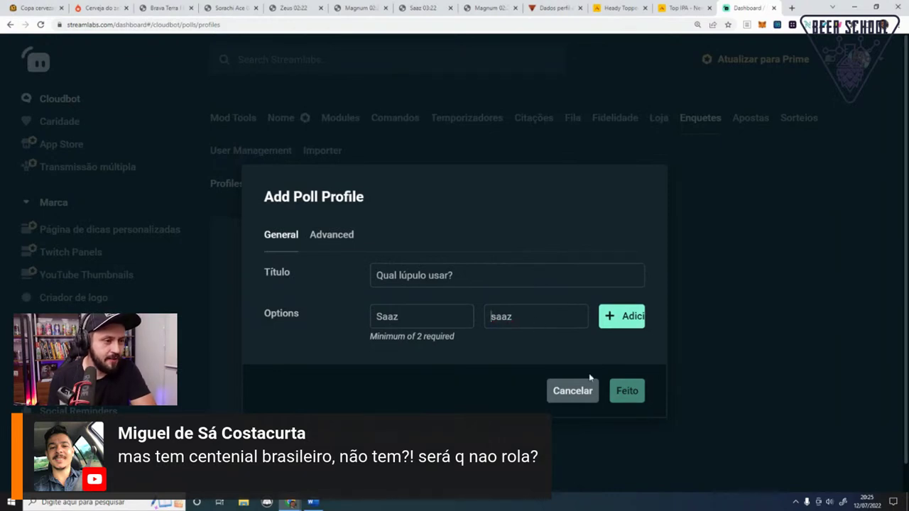
pyautogui.click(611, 317)
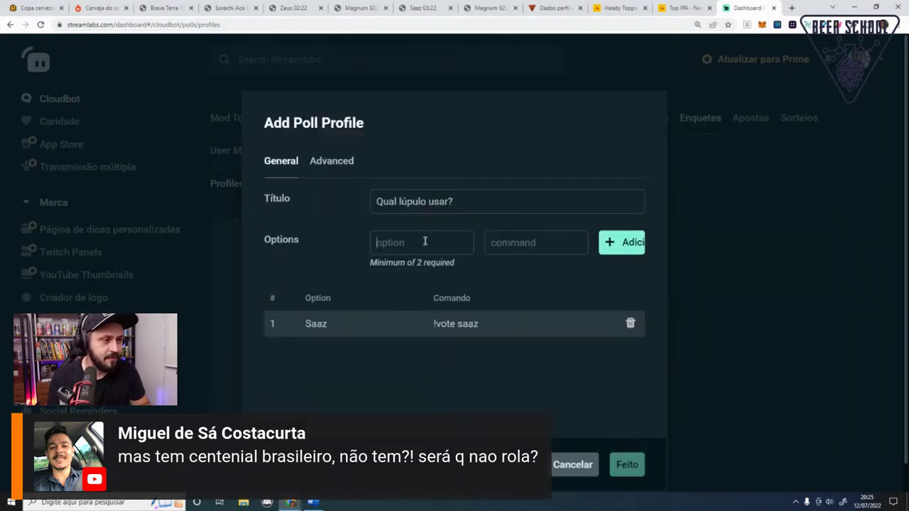
# Step: Add a poll option "centenial gingro" with the command "centenial"
pyautogui.click(426, 240)
pyautogui.write('centenial gi')
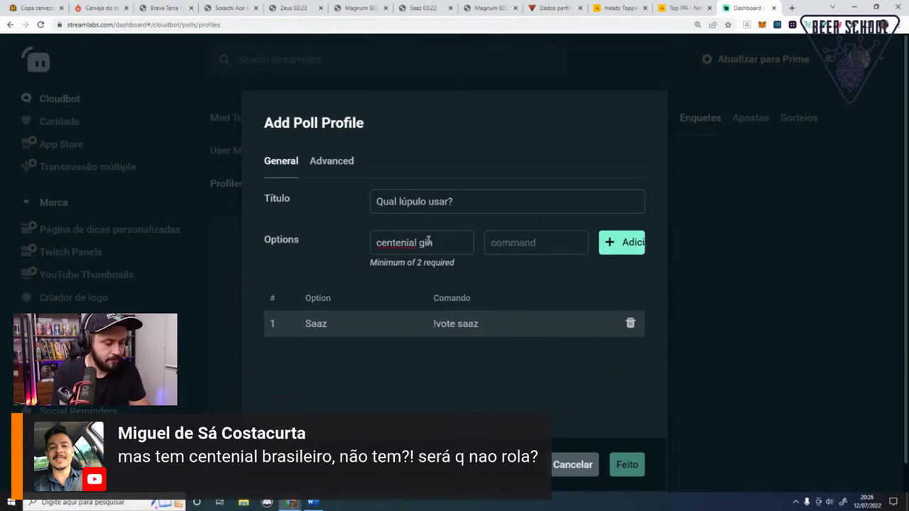
pyautogui.write('ngro')
pyautogui.click(571, 234)
pyautogui.write('ce')
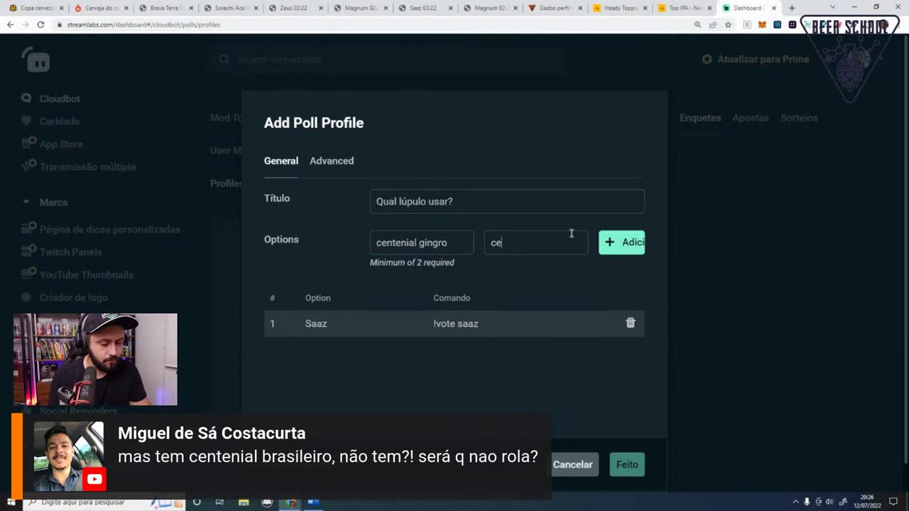
pyautogui.write('ntenial')
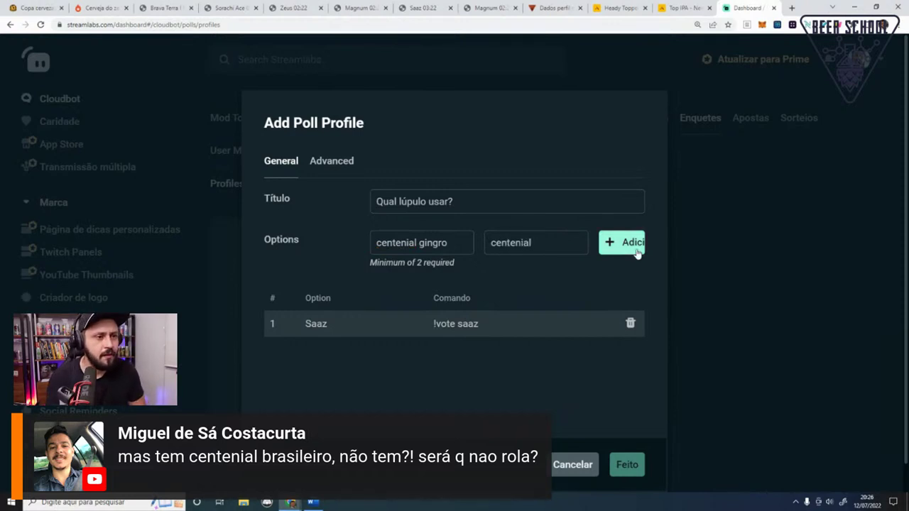
pyautogui.click(635, 243)
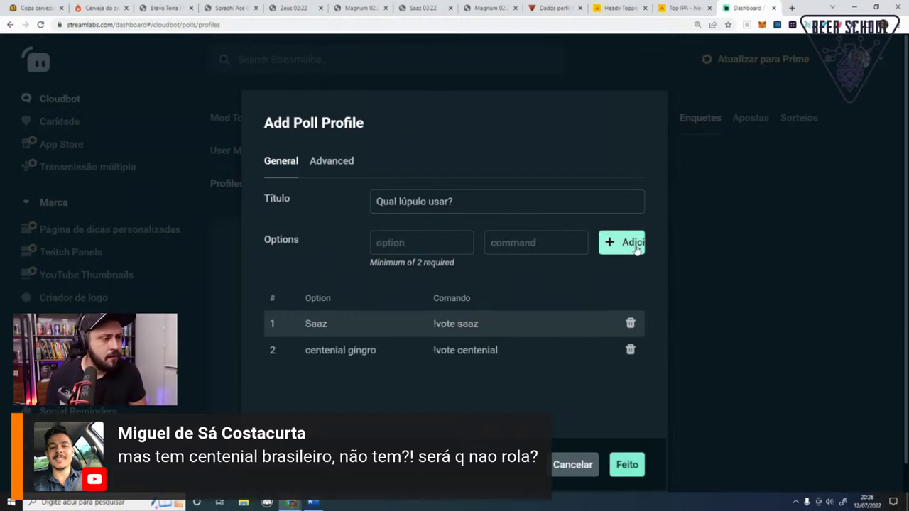
# Step: Add a third poll option "não usar" with the command "nada" and save the poll profile
pyautogui.click(447, 246)
pyautogui.write('não usar')
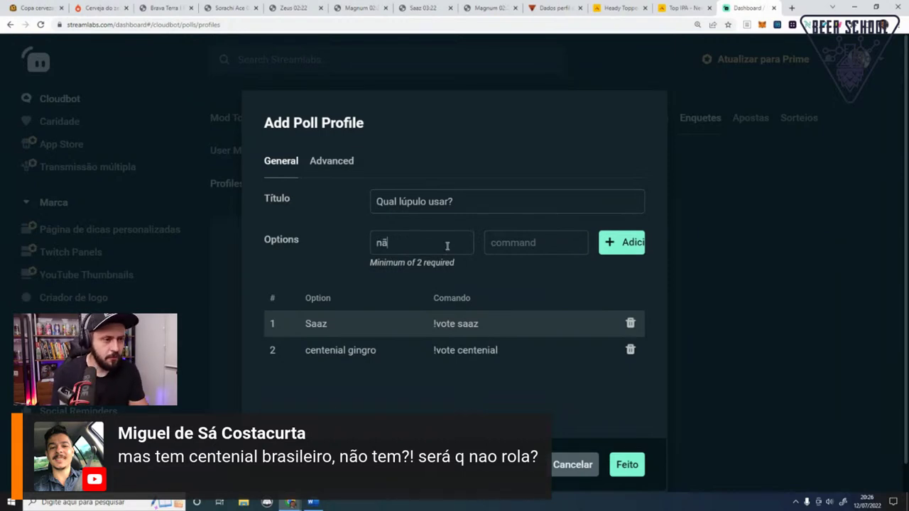
pyautogui.click(529, 243)
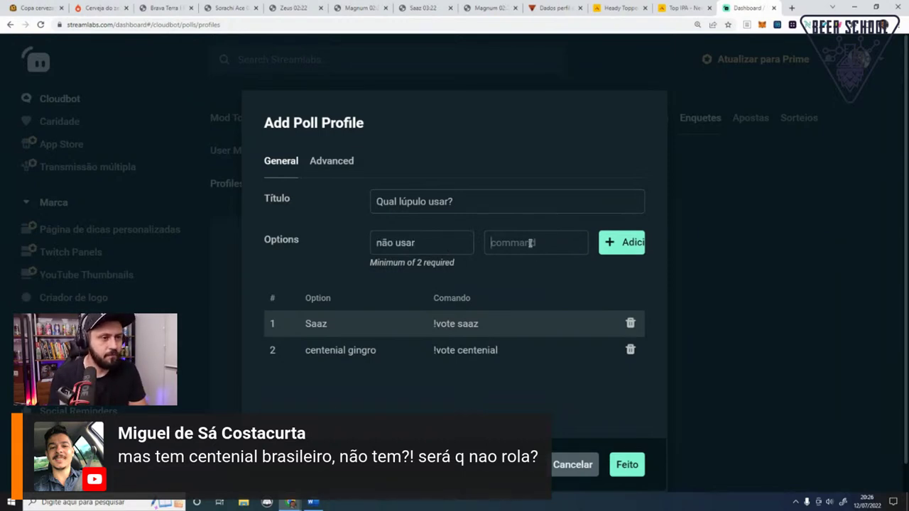
pyautogui.write('!')
pyautogui.press('BackSpace')
pyautogui.write('nada')
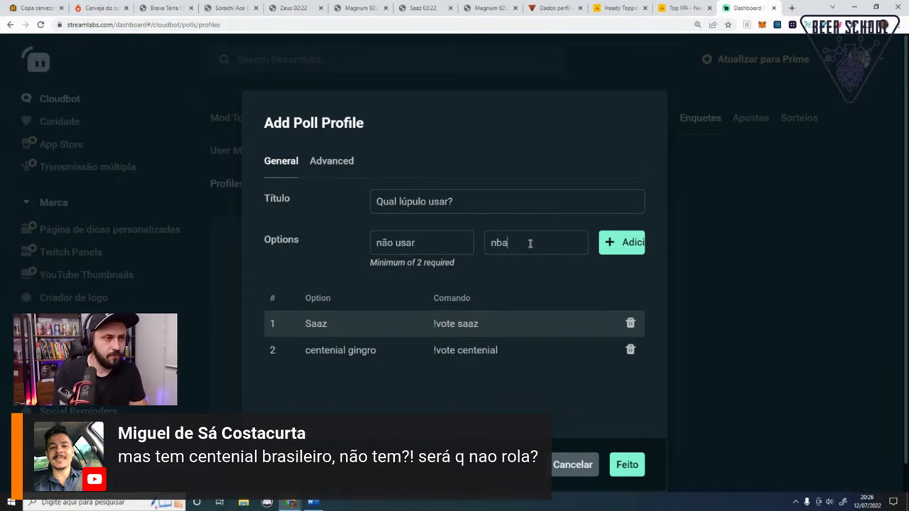
pyautogui.click(623, 242)
pyautogui.click(626, 465)
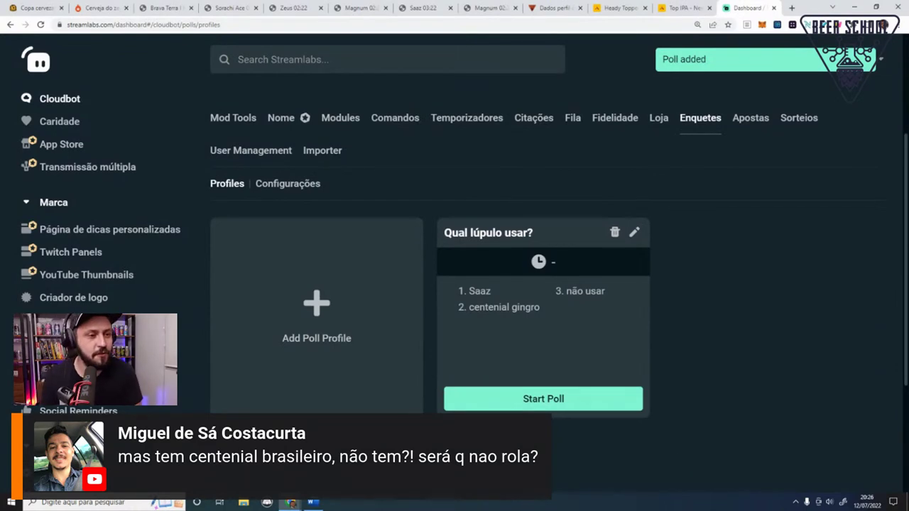
# Step: Review the timer, duration and notification settings in the poll profile's advanced options, and save the profile
pyautogui.click(633, 233)
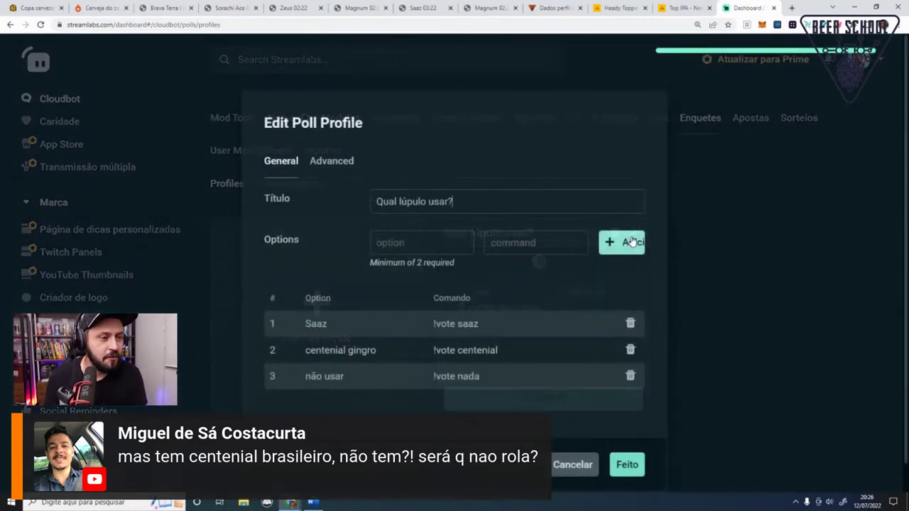
pyautogui.click(333, 161)
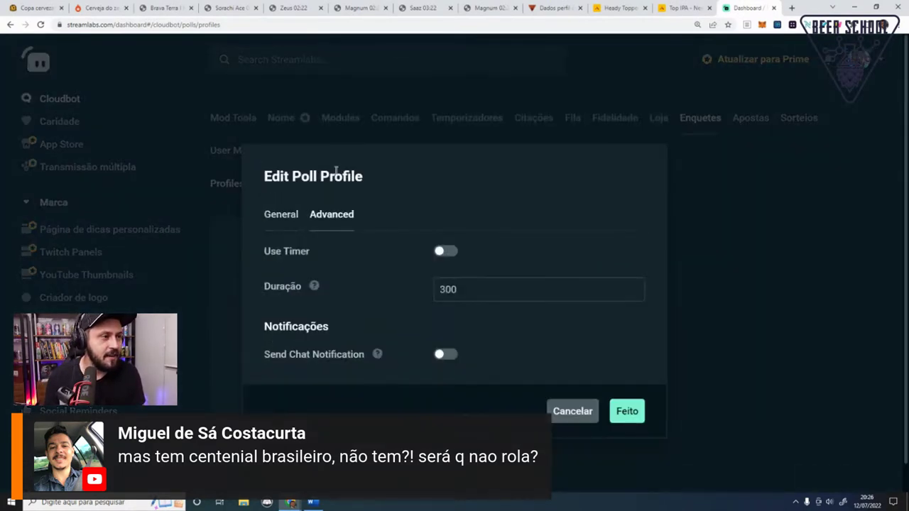
pyautogui.doubleClick(484, 293)
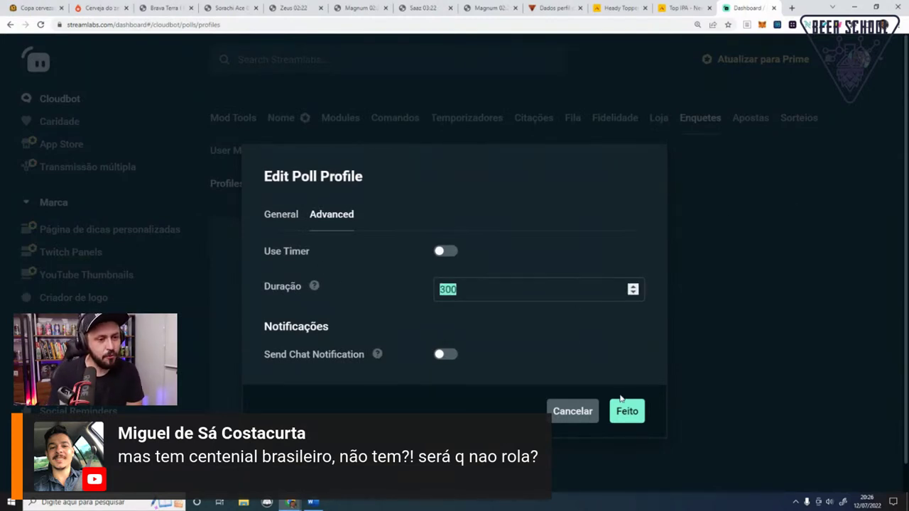
pyautogui.click(622, 418)
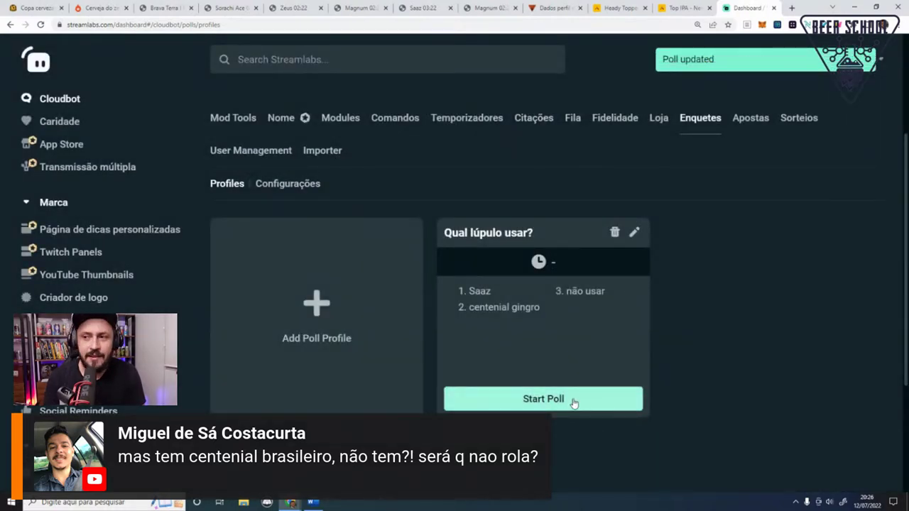
# Step: Start the "Qual lúpulo usar?" poll and check its incoming votes and elapsed time
pyautogui.click(573, 399)
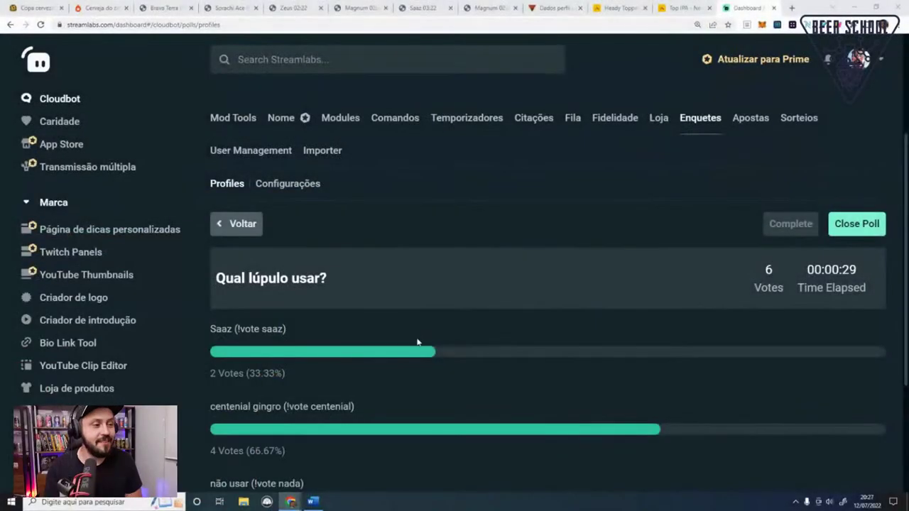
pyautogui.scroll(-2, 528, 306)
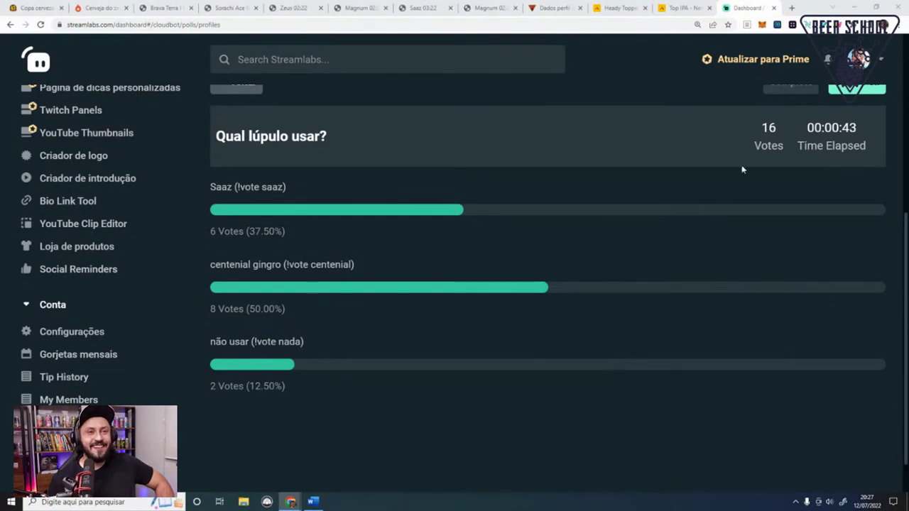
pyautogui.tripleClick(825, 127)
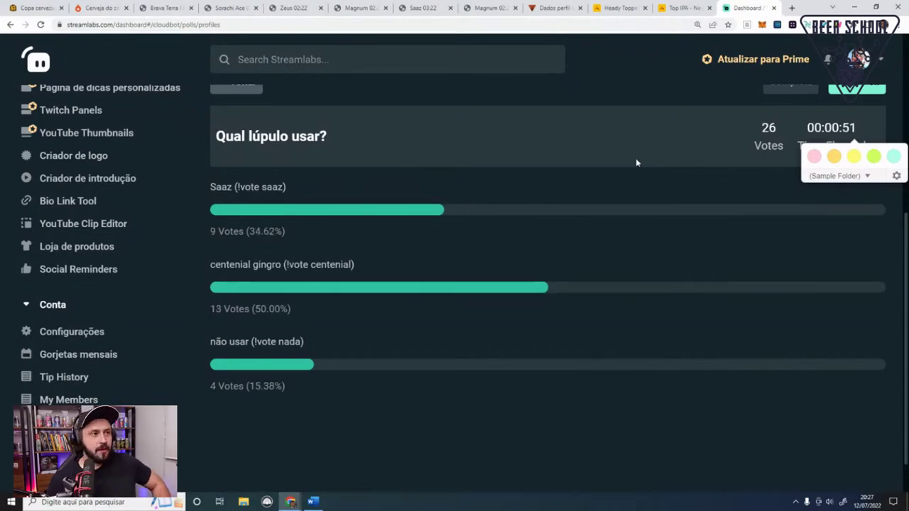
# Step: View the Fidelidade user list and sort the viewers by points, highest first
pyautogui.scroll(4, 627, 162)
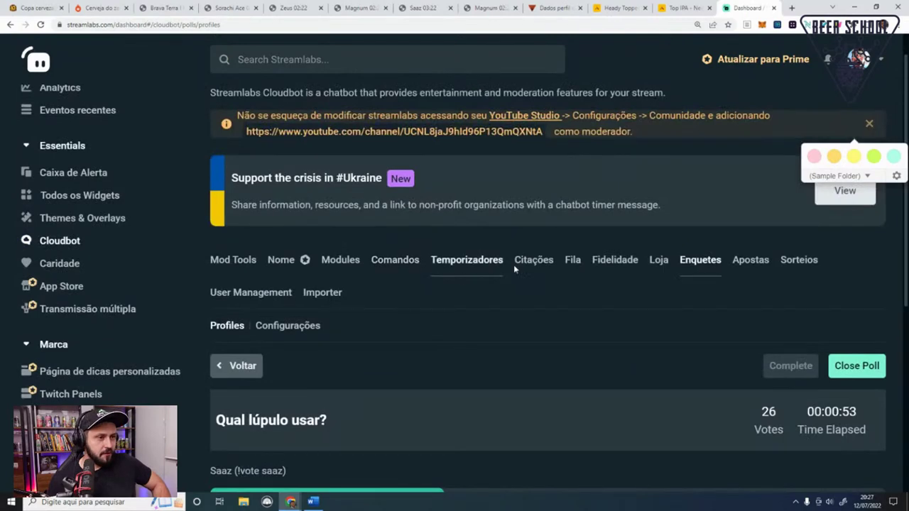
pyautogui.click(615, 261)
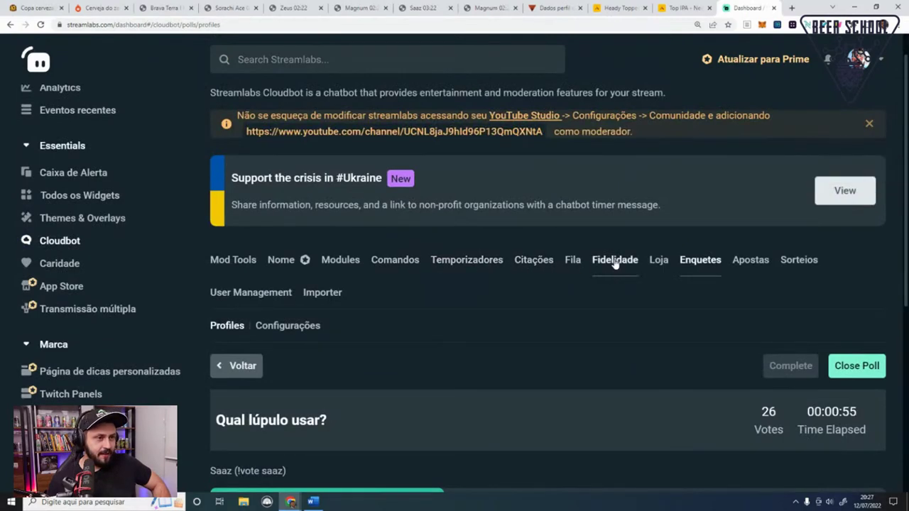
pyautogui.scroll(-5, 652, 204)
pyautogui.scroll(1, 661, 197)
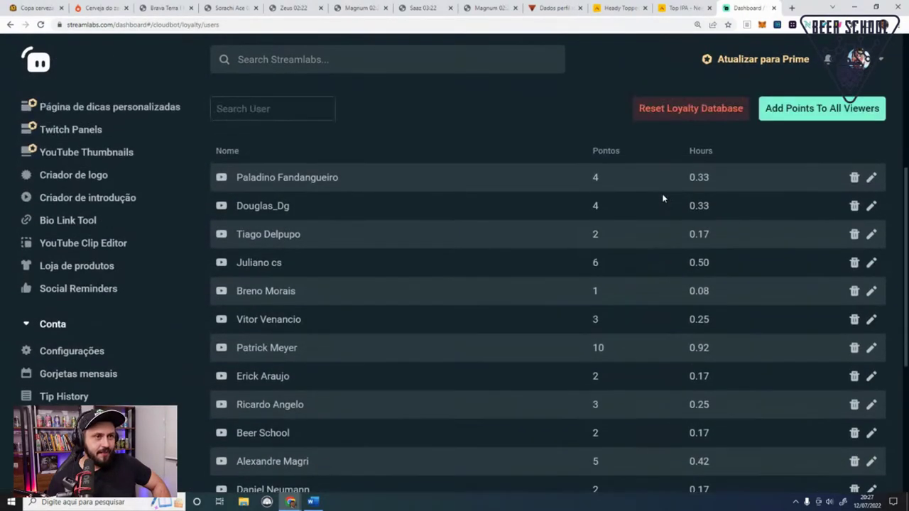
pyautogui.click(602, 179)
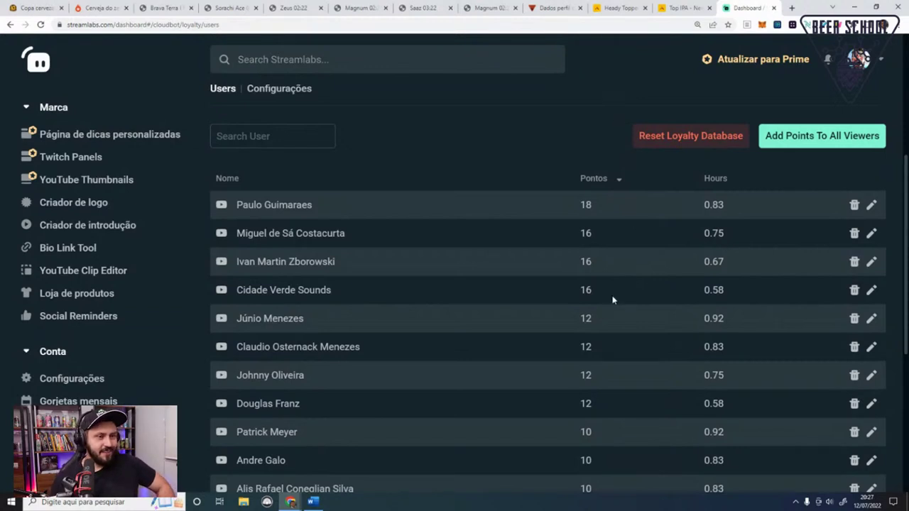
pyautogui.scroll(1, 626, 262)
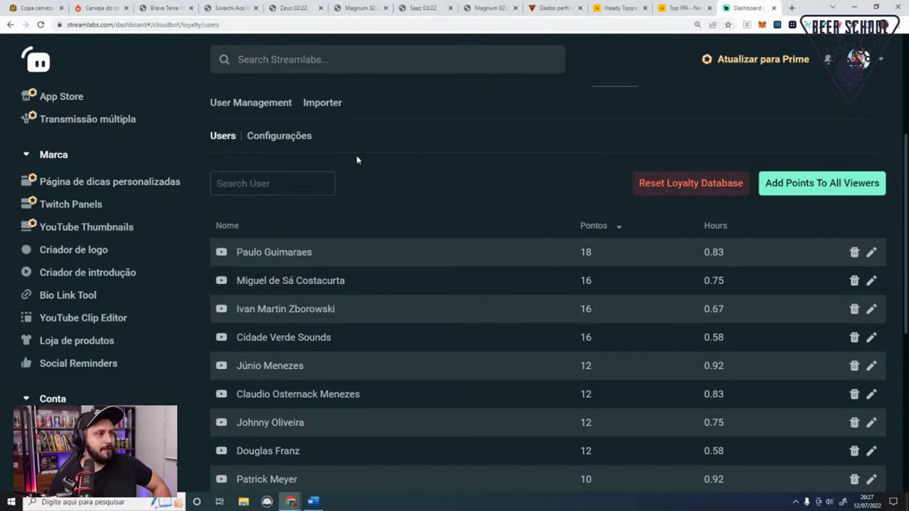
# Step: Return to the running poll in Enquetes and check the vote total, each option's share and the elapsed time
pyautogui.scroll(5, 357, 159)
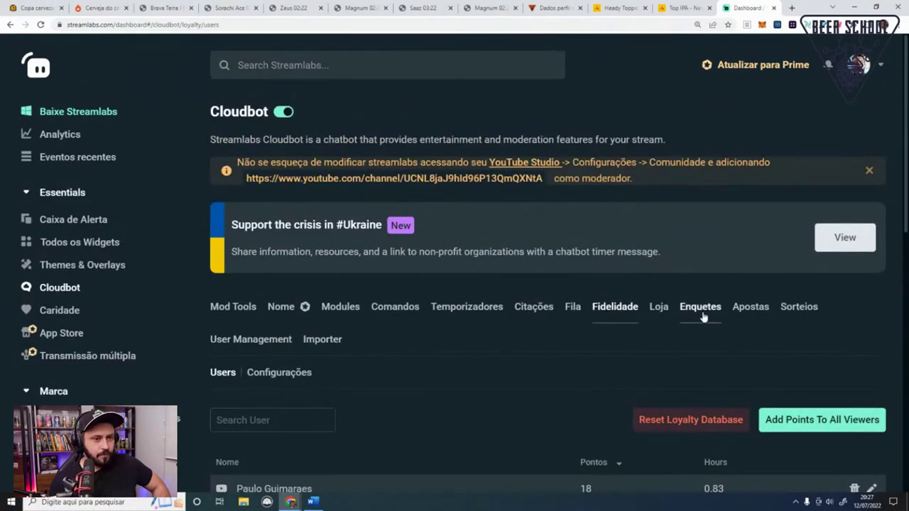
pyautogui.click(696, 306)
pyautogui.scroll(-5, 680, 235)
pyautogui.scroll(-1, 682, 228)
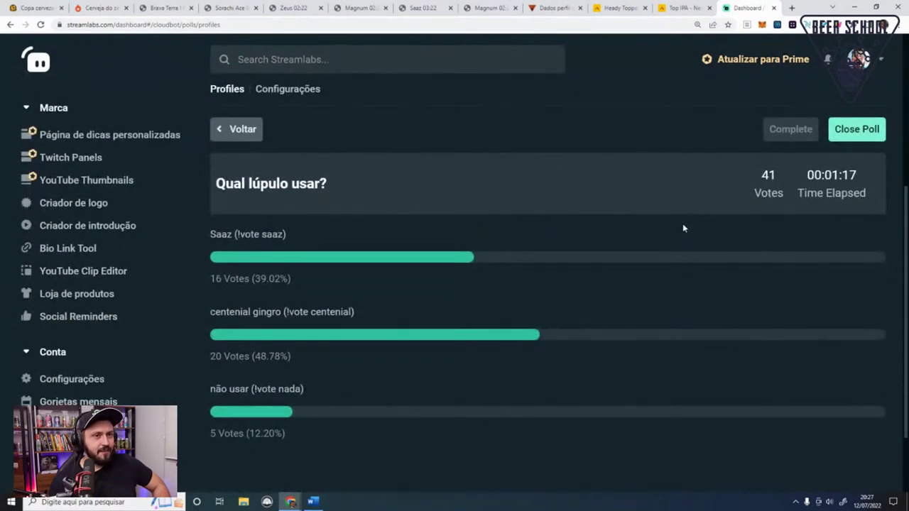
pyautogui.moveTo(751, 186); pyautogui.dragTo(807, 186)
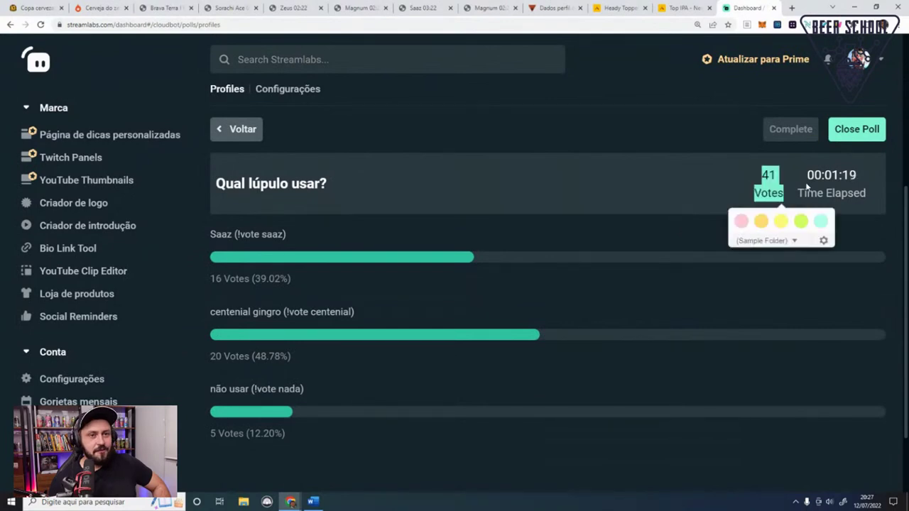
pyautogui.click(656, 183)
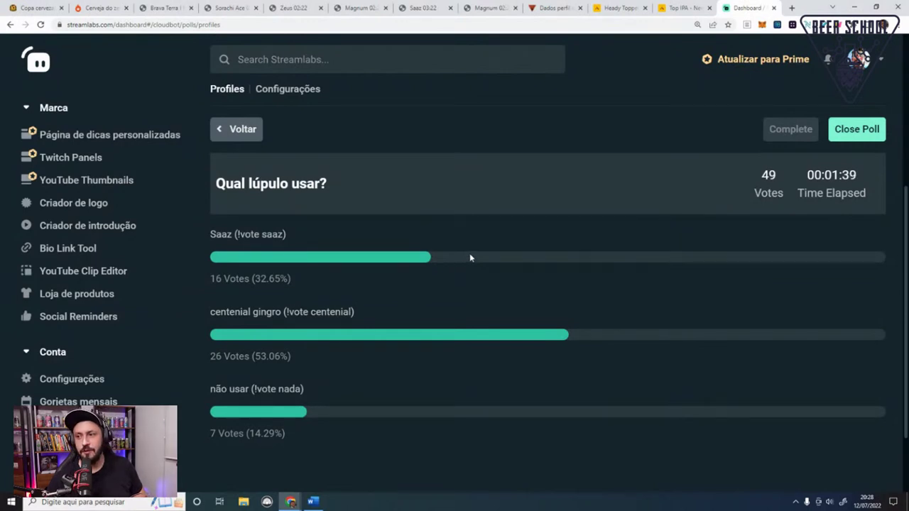
pyautogui.moveTo(831, 175); pyautogui.dragTo(873, 174)
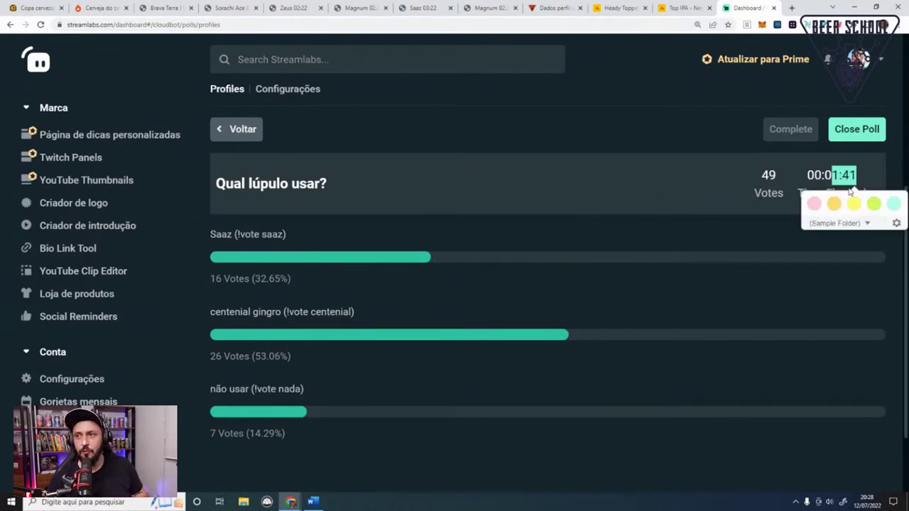
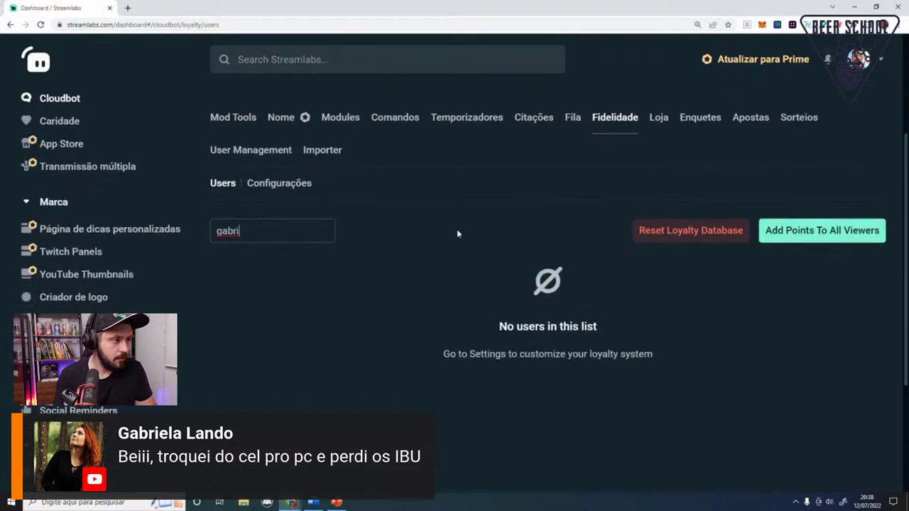
# Step: Search the Fidelidade user list for a viewer by first name, and clear the search
pyautogui.press('BackSpace')
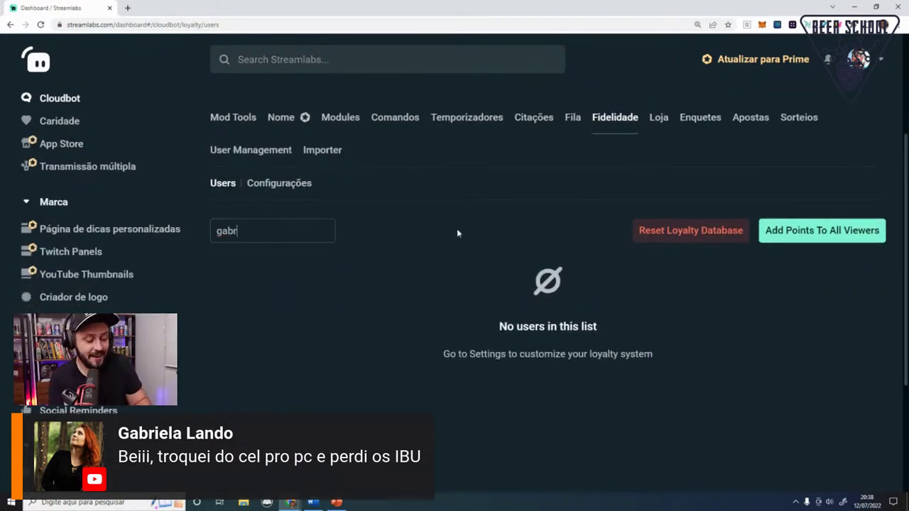
pyautogui.write('iela')
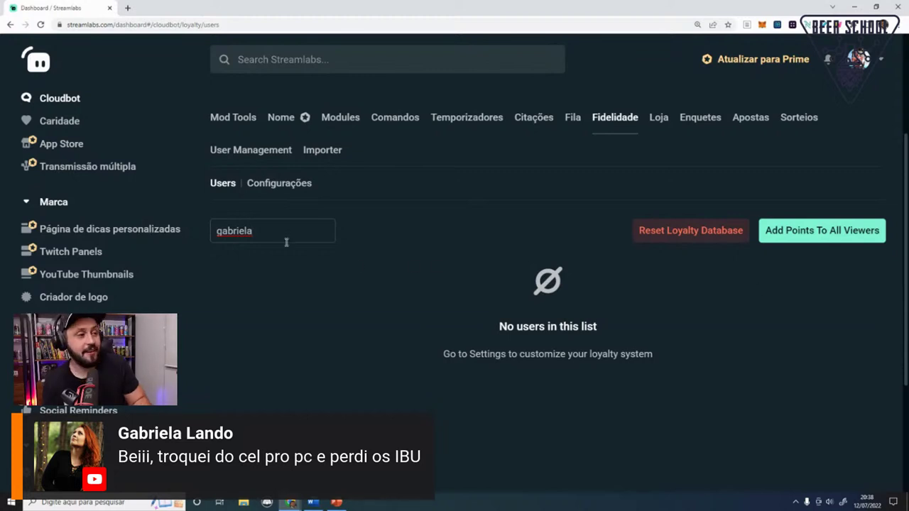
pyautogui.moveTo(286, 233); pyautogui.dragTo(65, 216)
pyautogui.press('BackSpace')
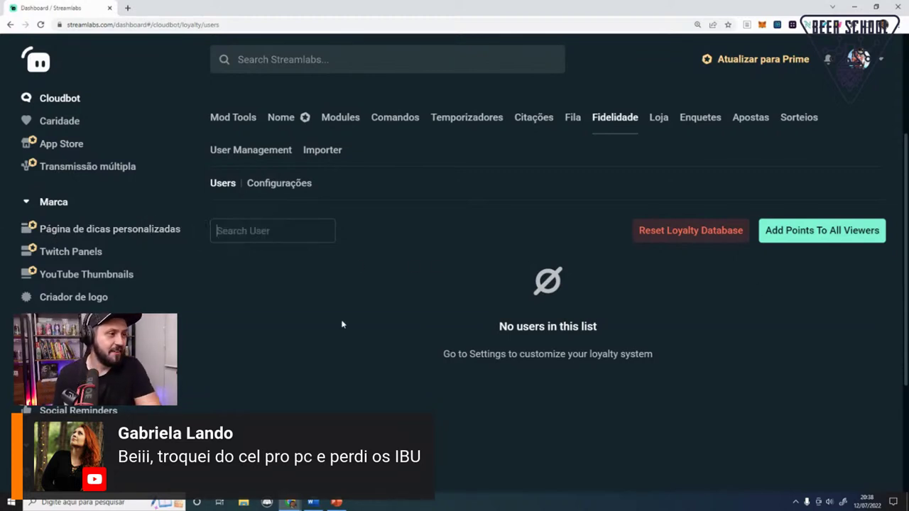
# Step: Look through the Fidelidade user list up to page 3 for a viewer's loyalty points
pyautogui.scroll(-5, 462, 266)
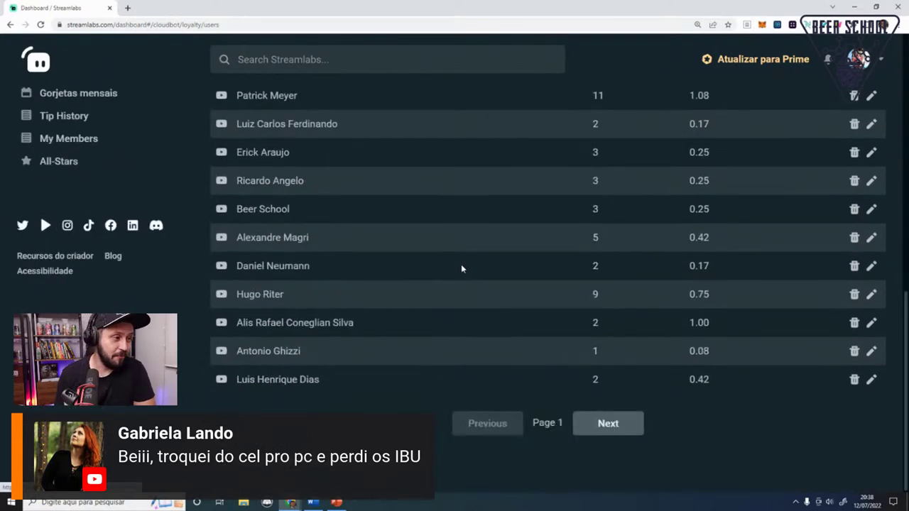
pyautogui.click(610, 427)
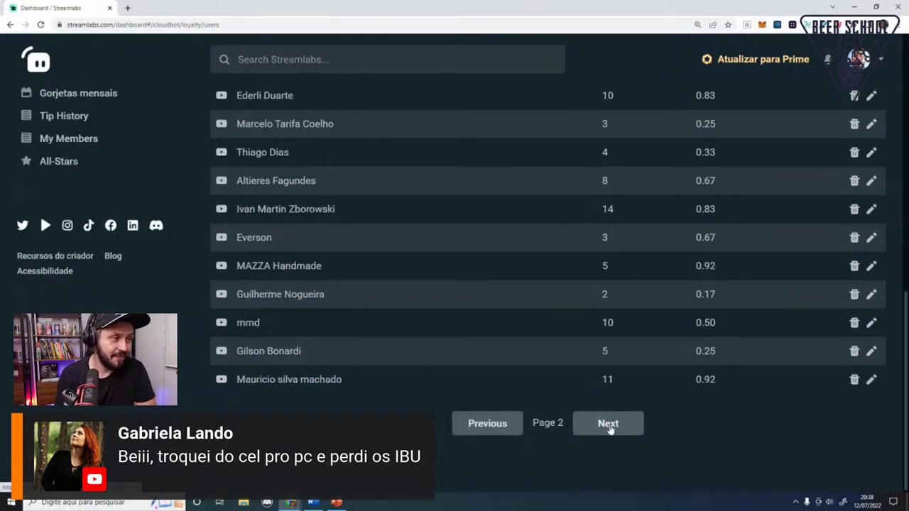
pyautogui.click(609, 427)
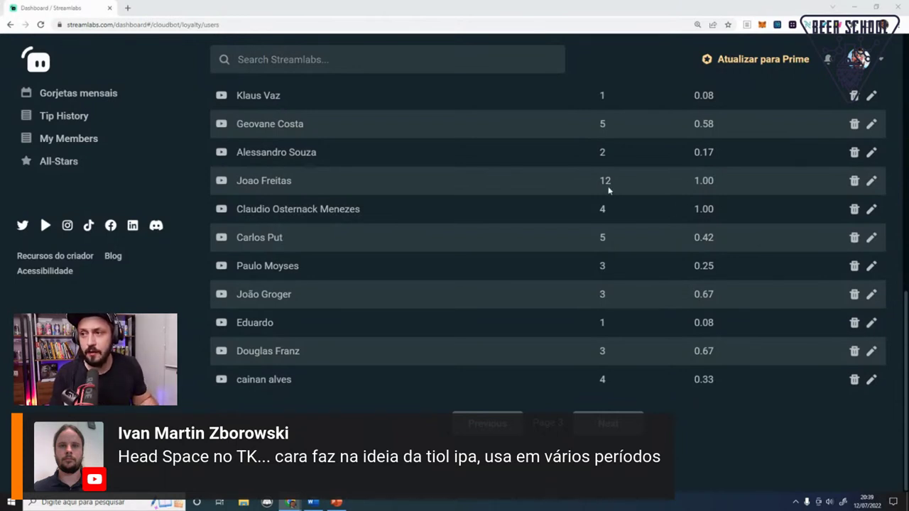
# Step: Search the loyalty users for a viewer by the beginning of the first name
pyautogui.scroll(2, 352, 86)
pyautogui.click(359, 60)
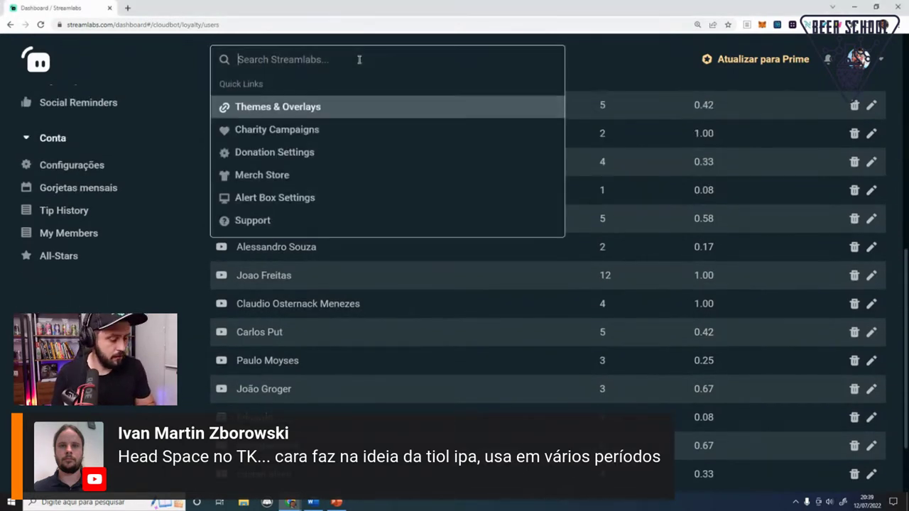
pyautogui.write('Gab')
pyautogui.press('Escape')
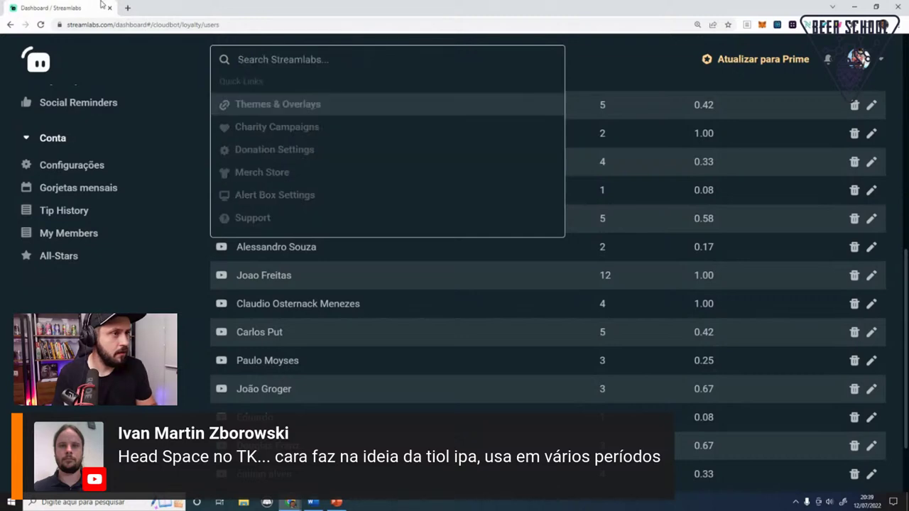
pyautogui.scroll(5, 479, 263)
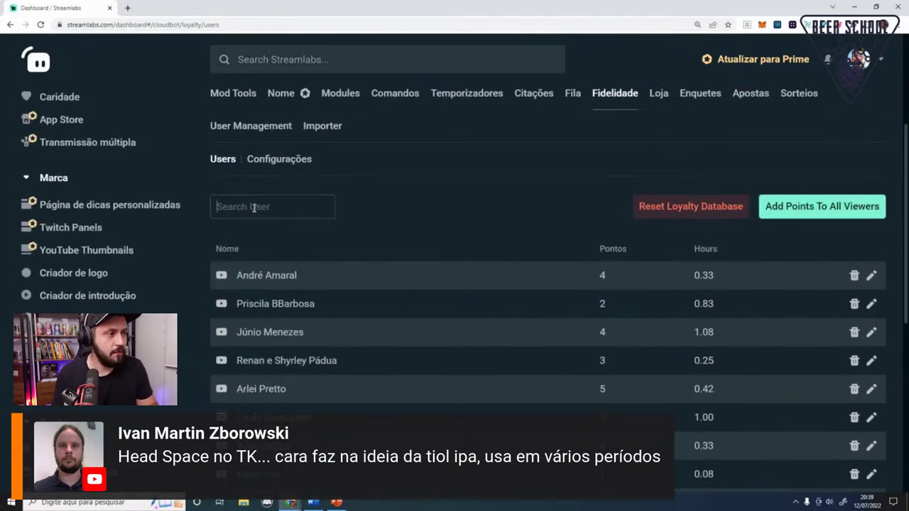
pyautogui.click(256, 206)
pyautogui.write('Gab')
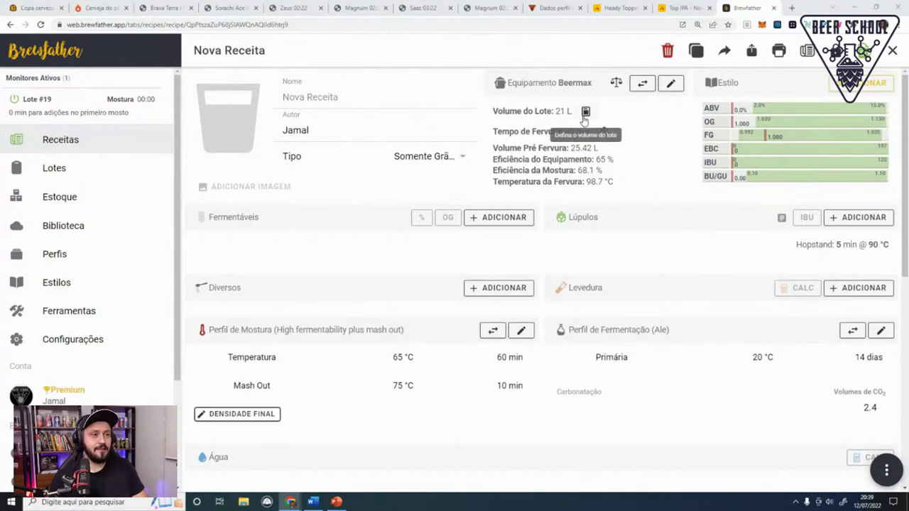
# Step: In the new Brewfather recipe, set the batch volume to 25 L
pyautogui.click(585, 112)
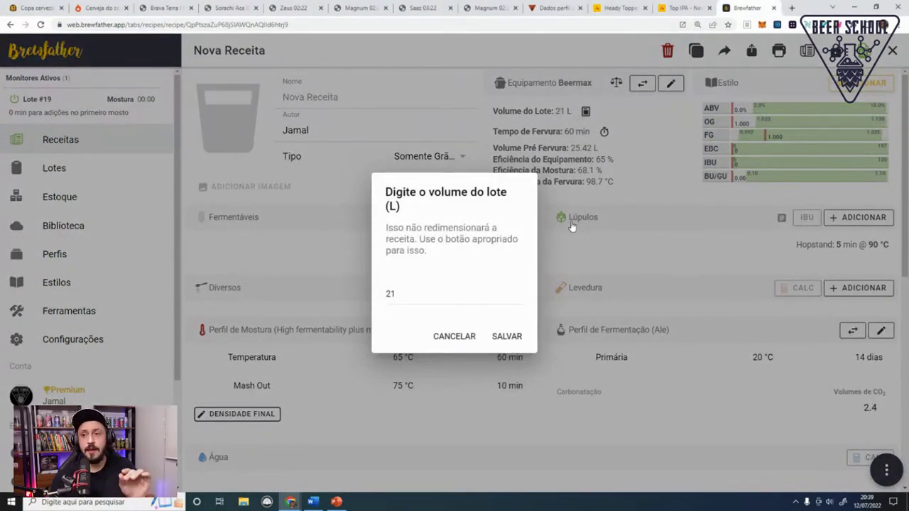
pyautogui.click(464, 290)
pyautogui.hotkey('ctrl', 'a')
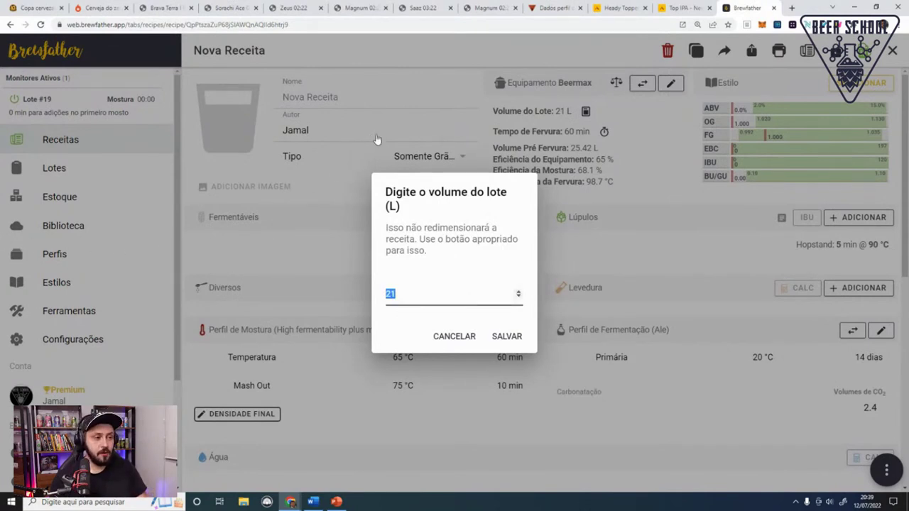
pyautogui.write('25')
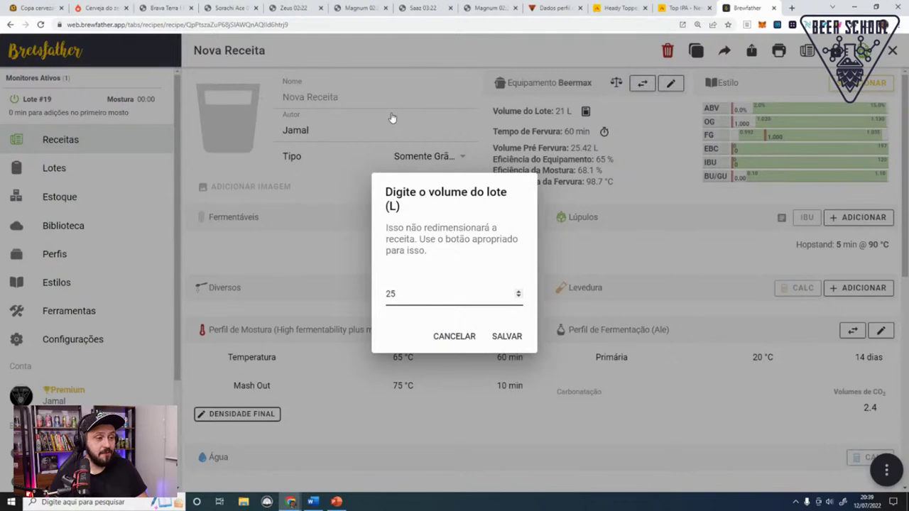
pyautogui.click(515, 340)
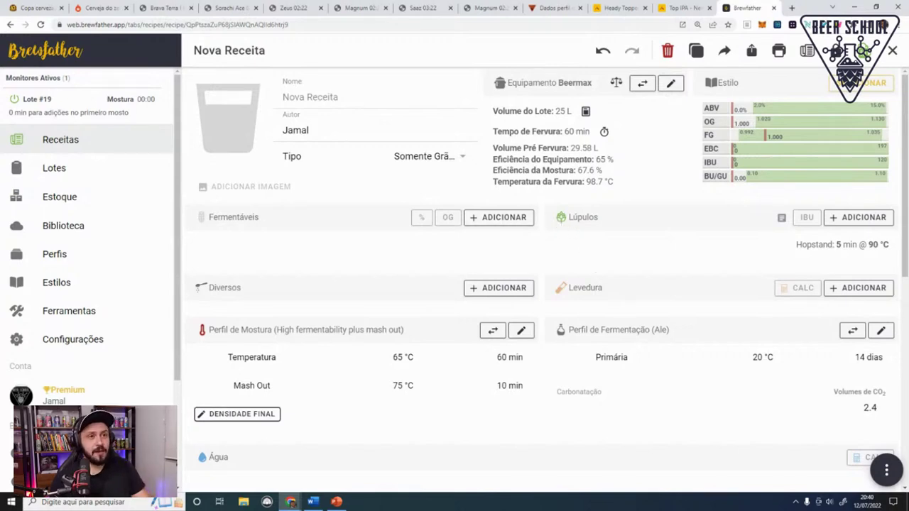
# Step: Find the IPA styles in the style guide and assign American IPA 21A to the recipe
pyautogui.click(862, 83)
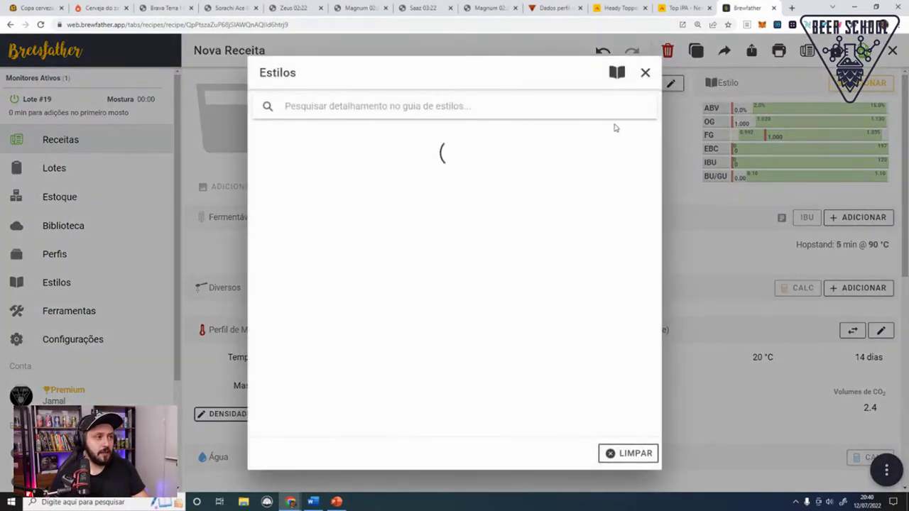
pyautogui.click(507, 106)
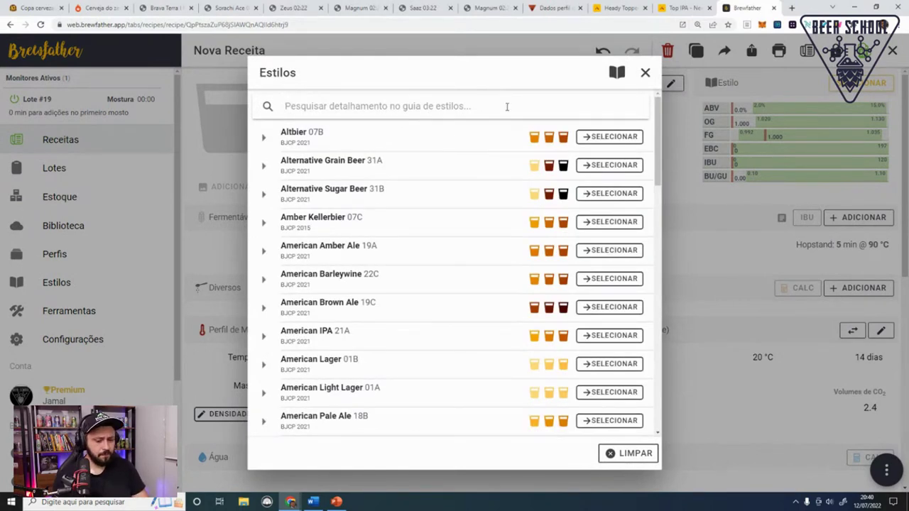
pyautogui.write('Ipa')
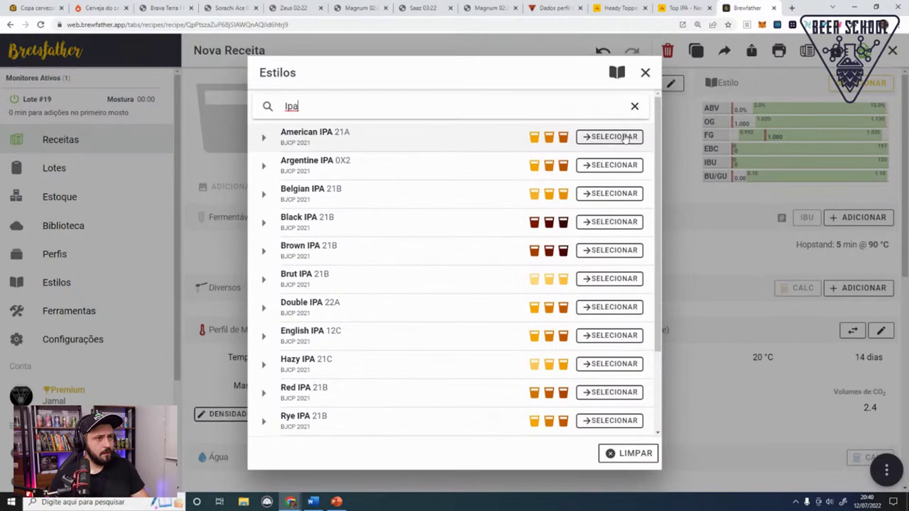
pyautogui.click(611, 137)
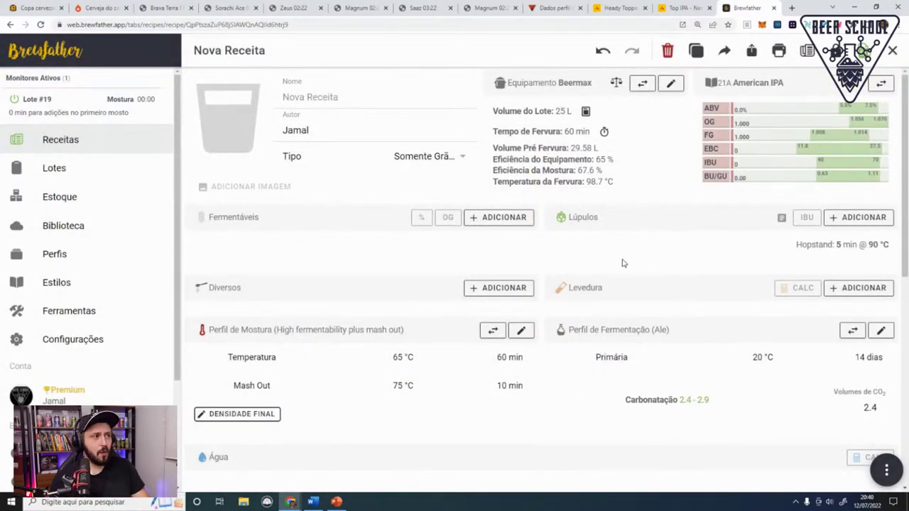
pyautogui.click(352, 96)
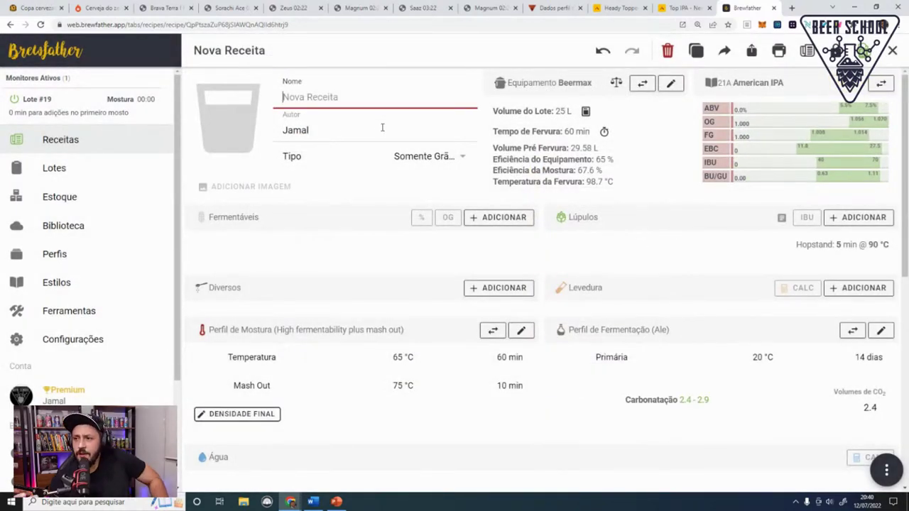
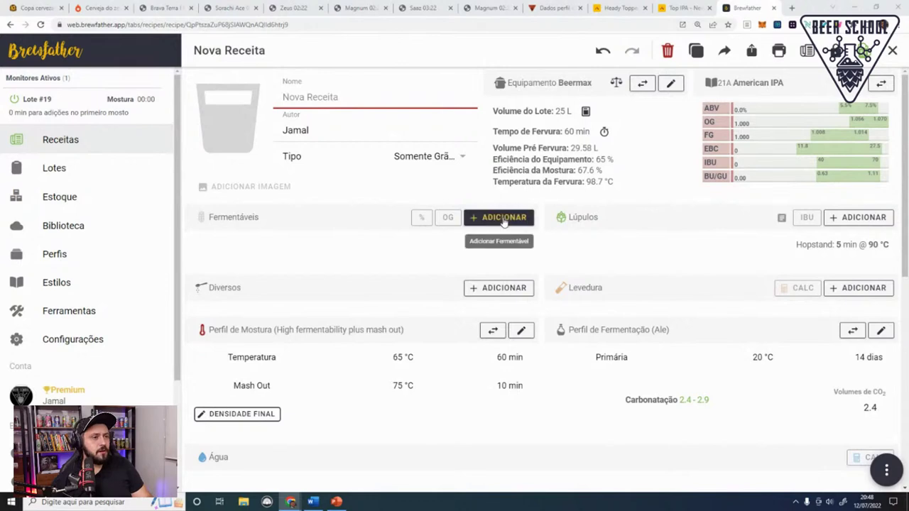
# Step: Rescale the recipe with the equipment efficiency set to 70%
pyautogui.click(646, 73)
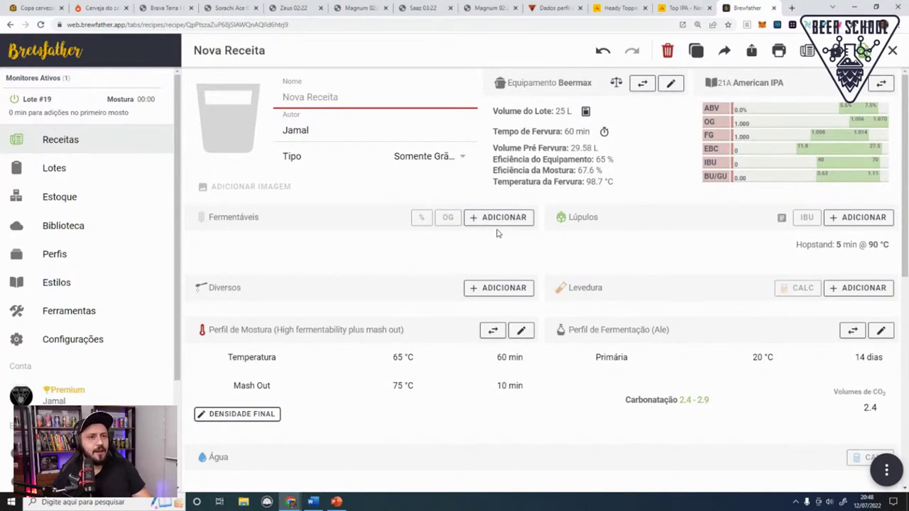
pyautogui.click(615, 85)
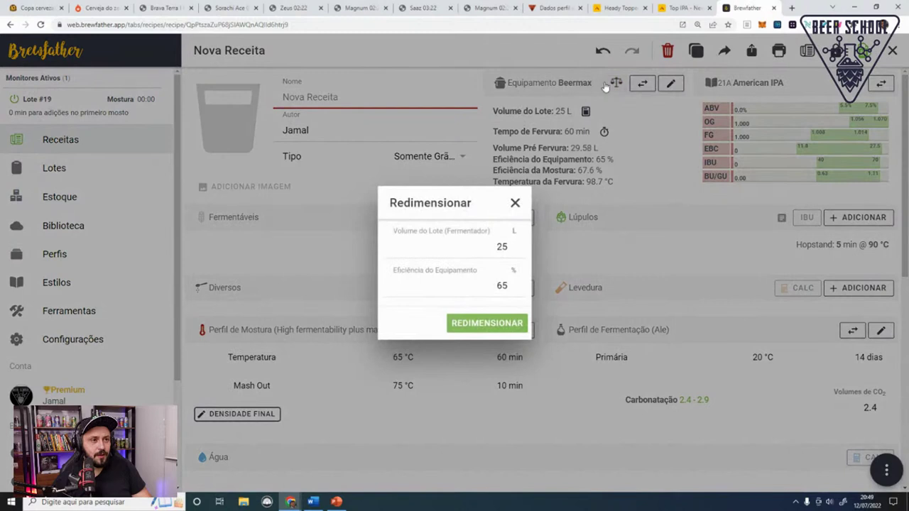
pyautogui.doubleClick(503, 285)
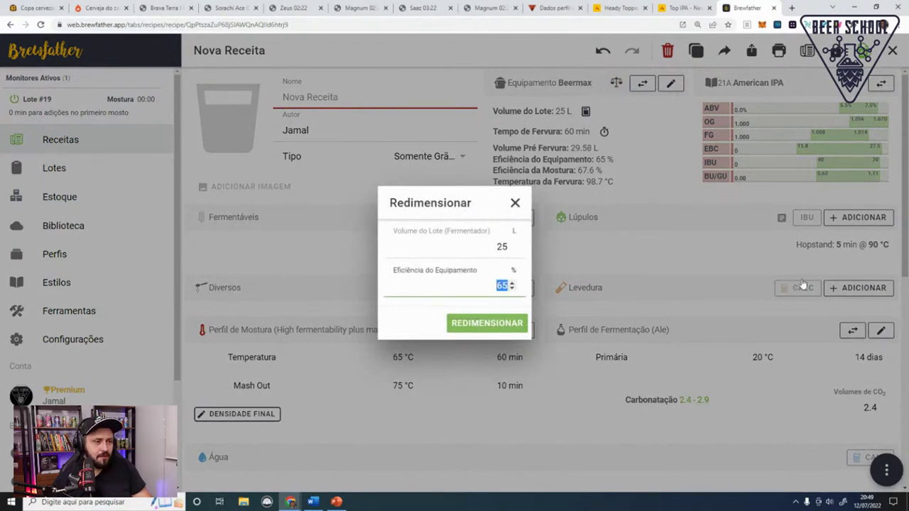
pyautogui.write('70')
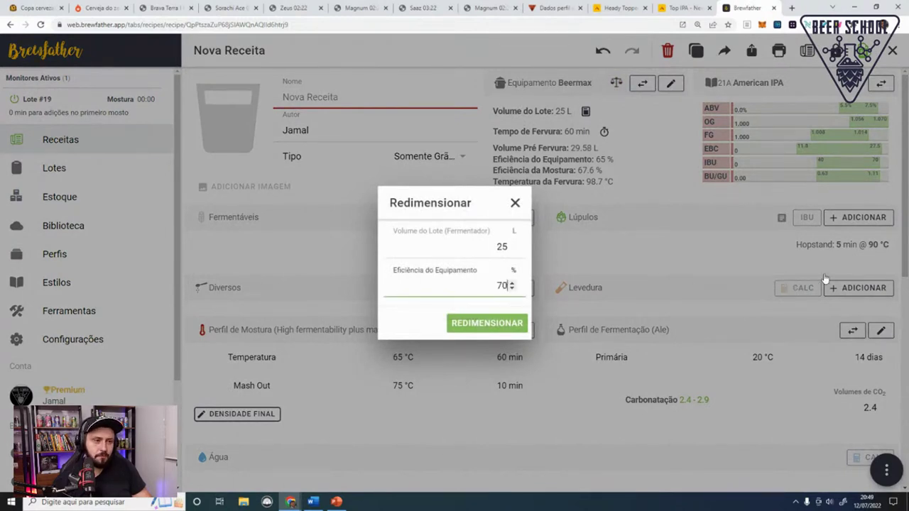
pyautogui.click(514, 326)
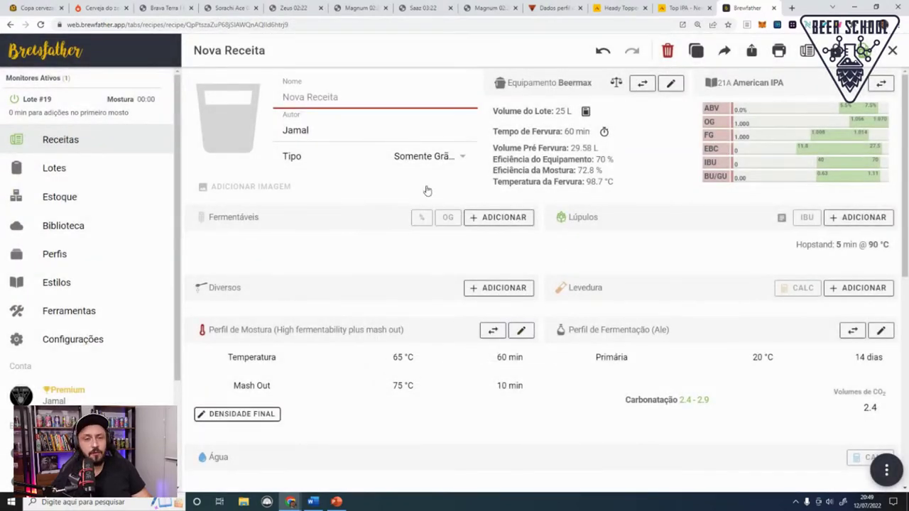
# Step: Add 1 kg of Agraria Malte Pilsen to the recipe's fermentables
pyautogui.click(479, 218)
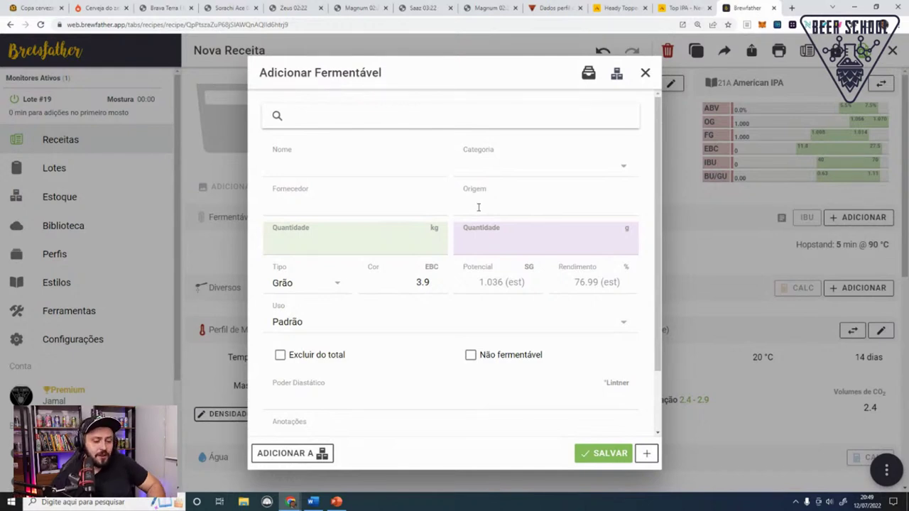
pyautogui.write('pil')
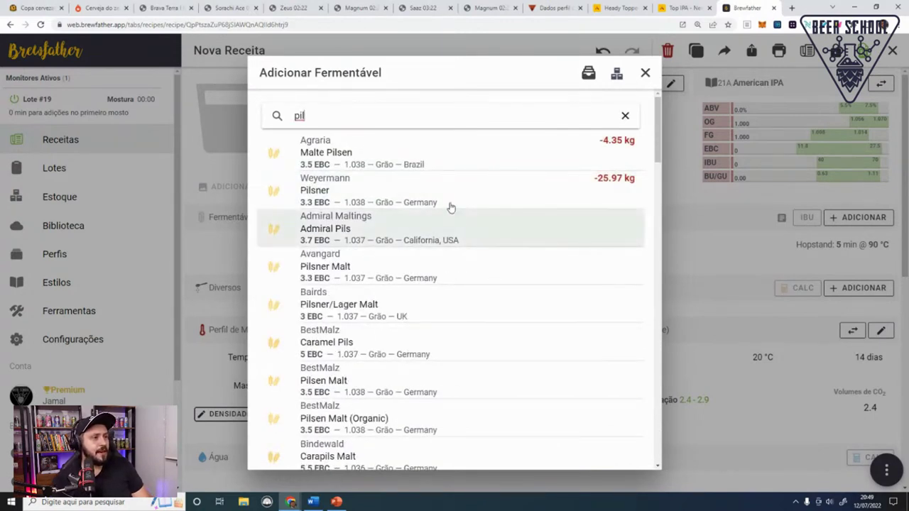
pyautogui.click(457, 163)
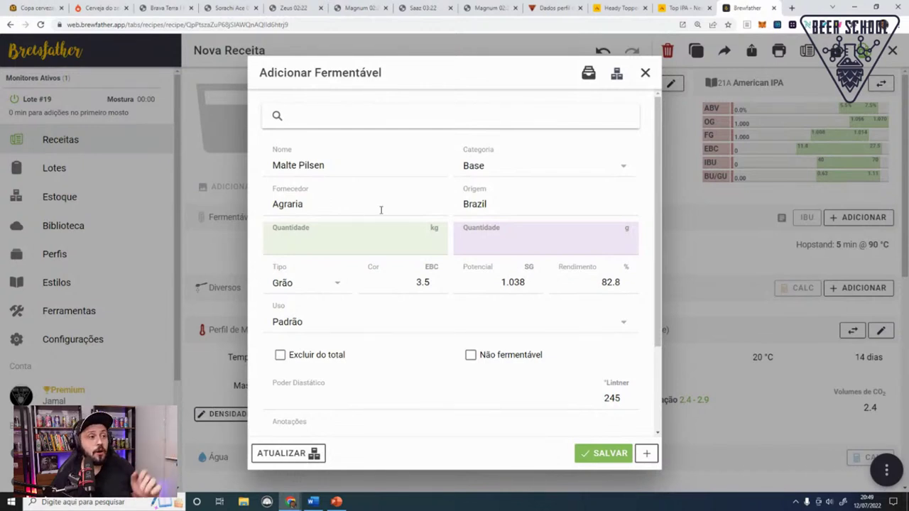
pyautogui.click(400, 243)
pyautogui.write('1')
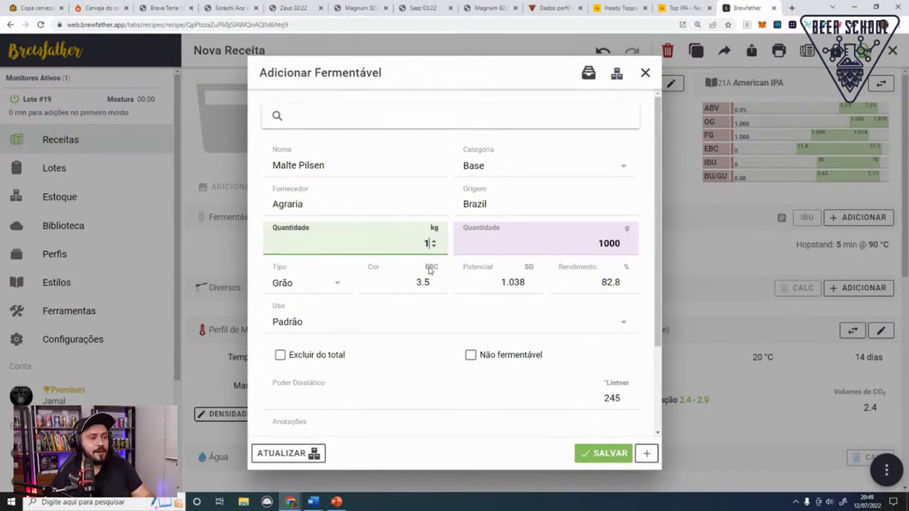
pyautogui.click(583, 454)
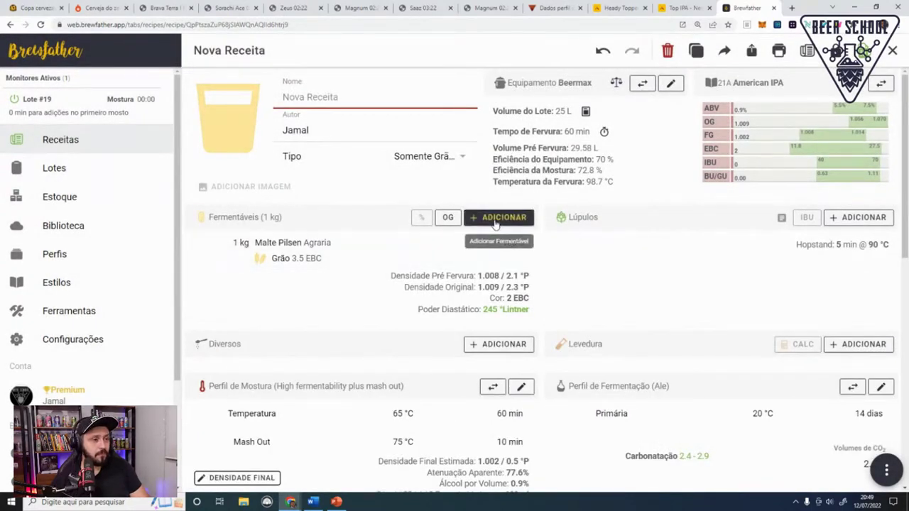
# Step: Start adding another fermentable and search the ingredient database for "oats"
pyautogui.click(497, 218)
pyautogui.write('oa')
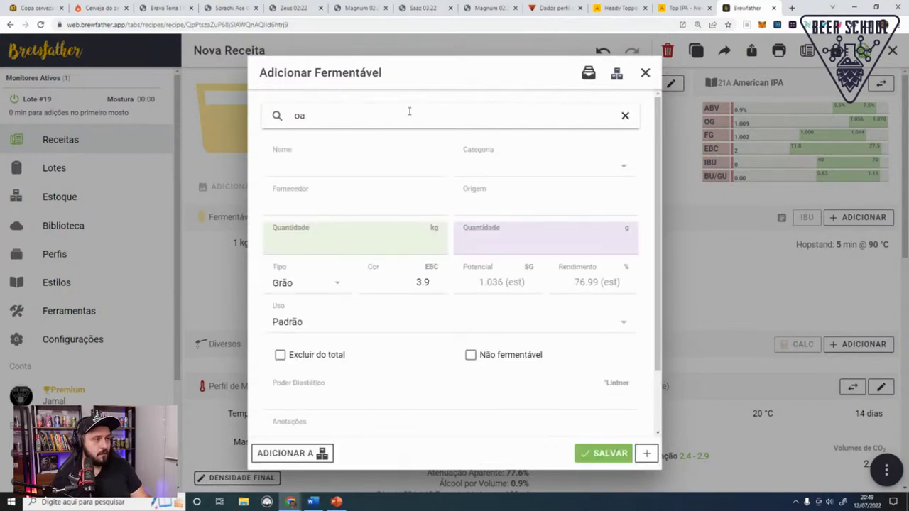
pyautogui.write('rtts')
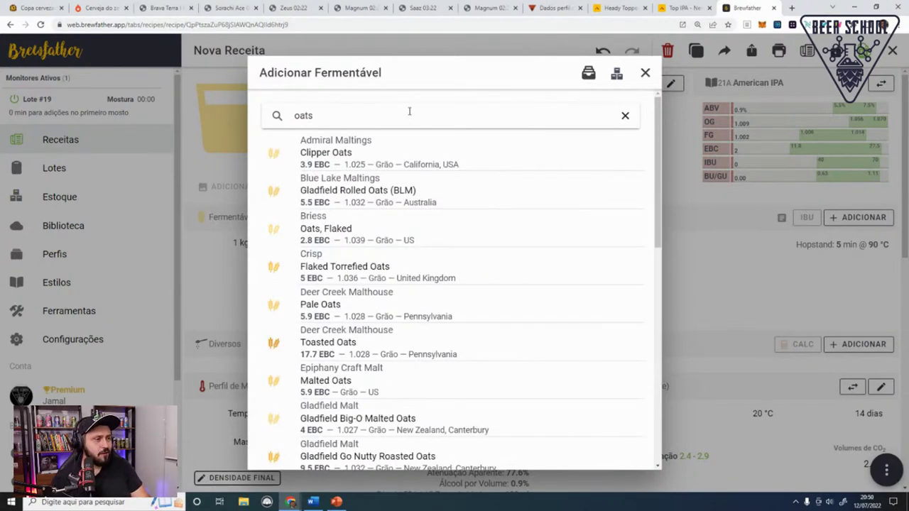
pyautogui.click(465, 235)
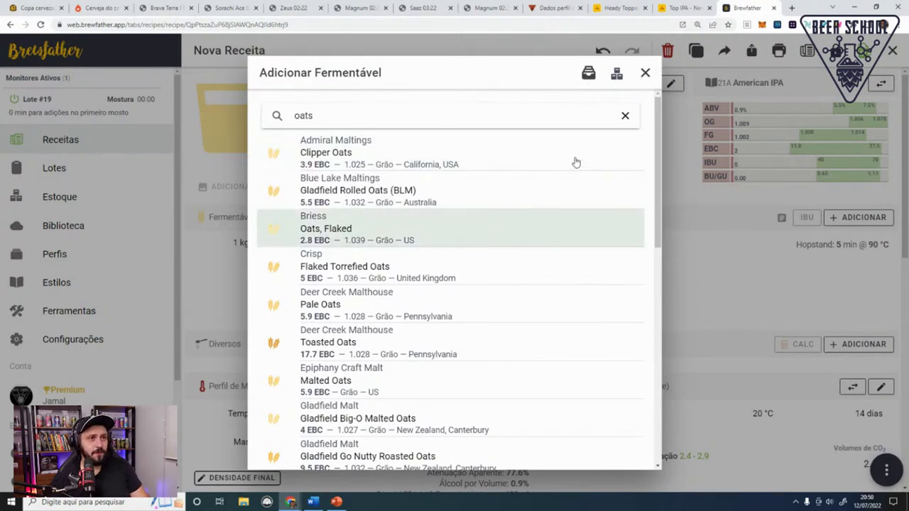
# Step: Open piquiribrewshop.com.br in a new tab, search the shop for "aveia", and return to the Brewfather recipe
pyautogui.click(790, 8)
pyautogui.write('pq')
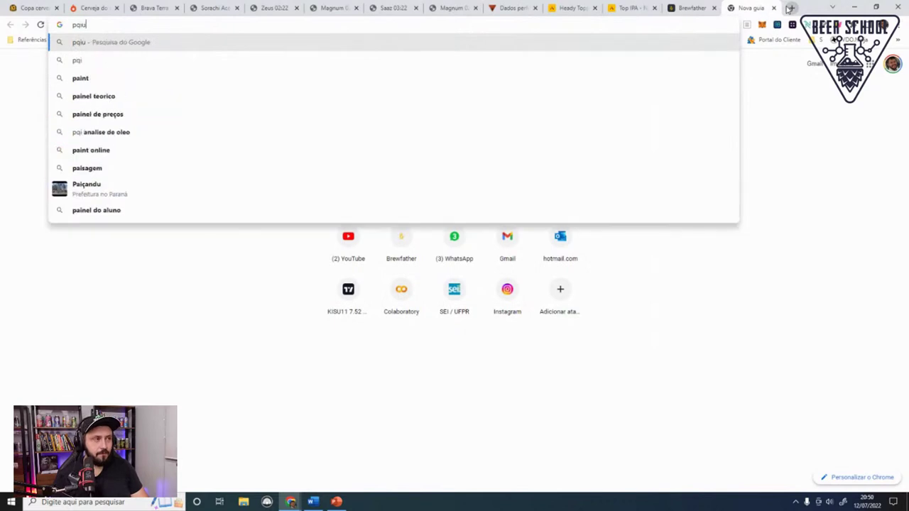
pyautogui.press('BackSpace')
pyautogui.write('iquiribrewshop.com.br')
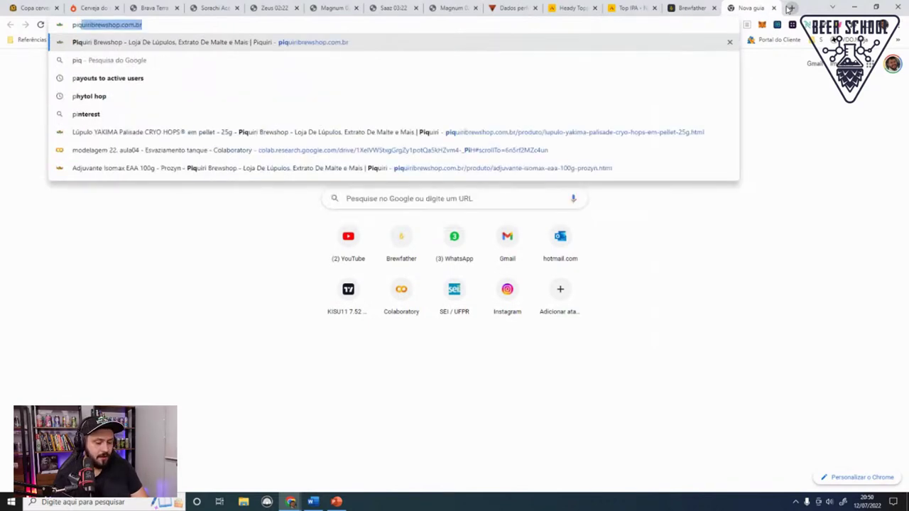
pyautogui.press('Return')
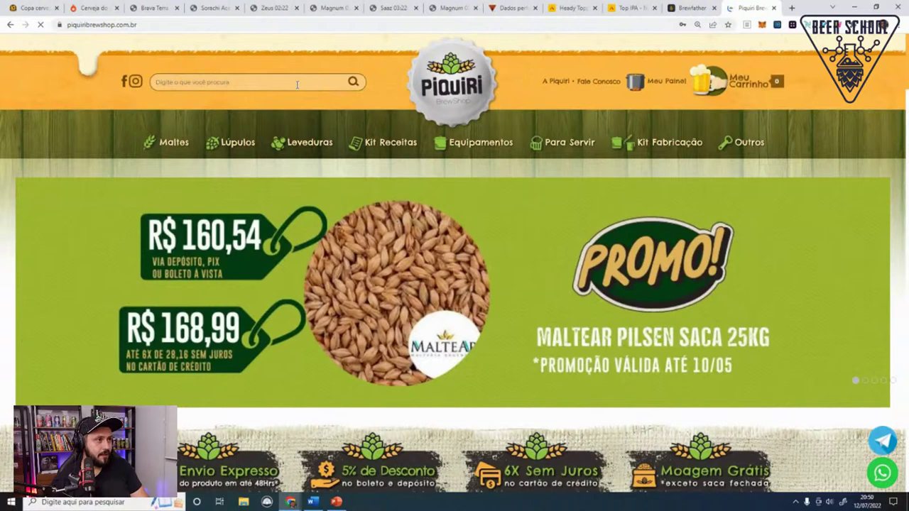
pyautogui.write('aveia')
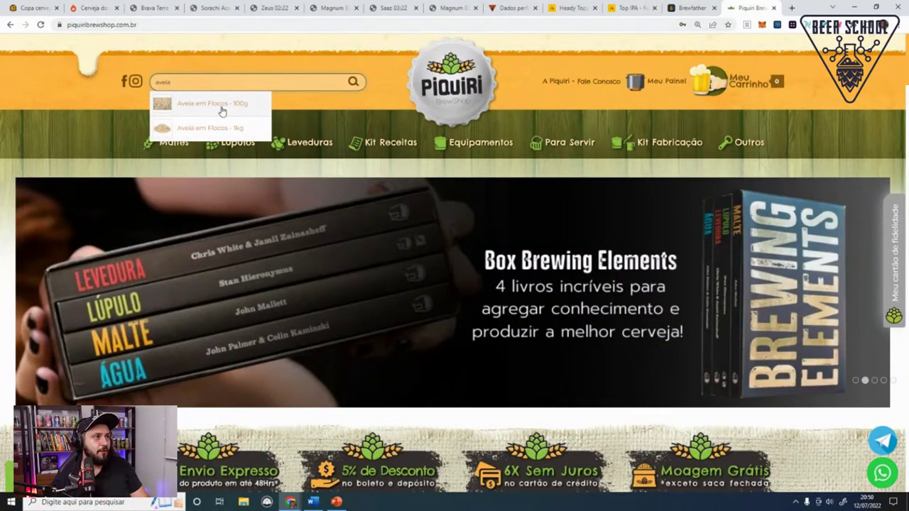
pyautogui.click(650, 5)
pyautogui.click(680, 7)
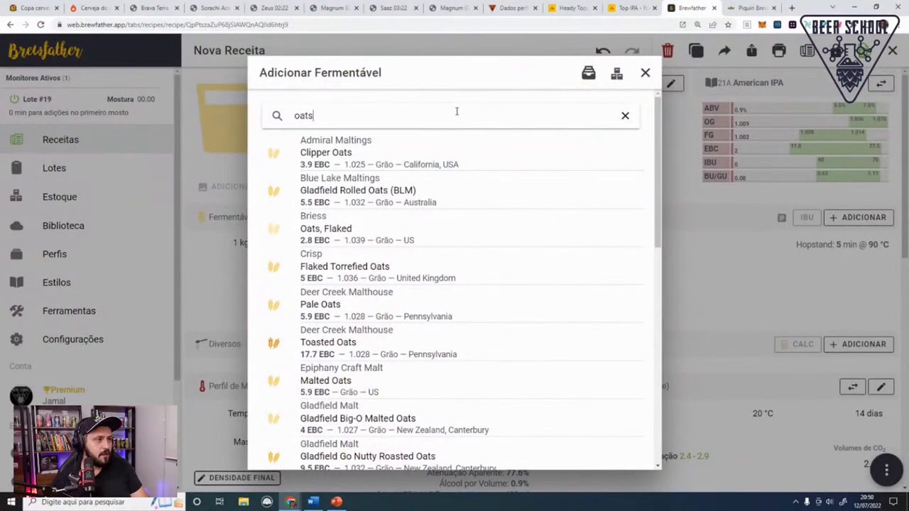
# Step: Pick the US-origin Oats, Flaked from the search results and add 1 kg of it to the fermentables
pyautogui.scroll(-8, 378, 238)
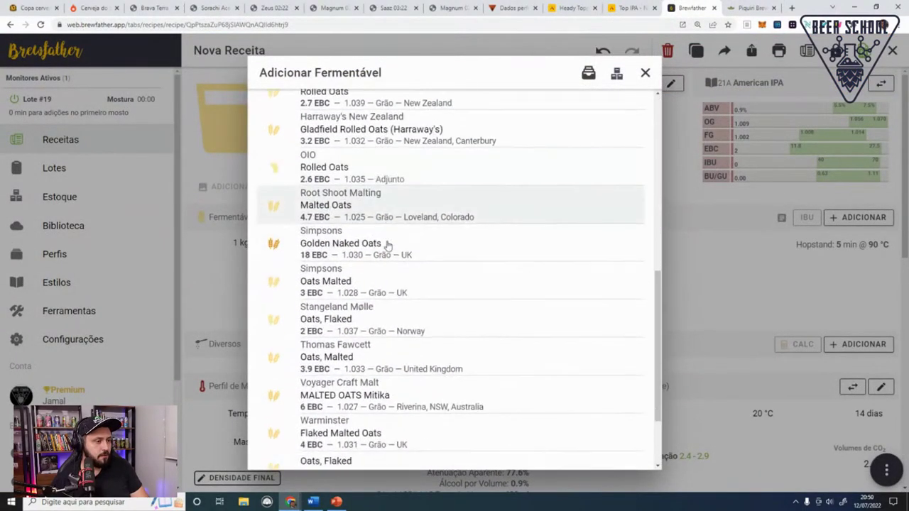
pyautogui.click(370, 419)
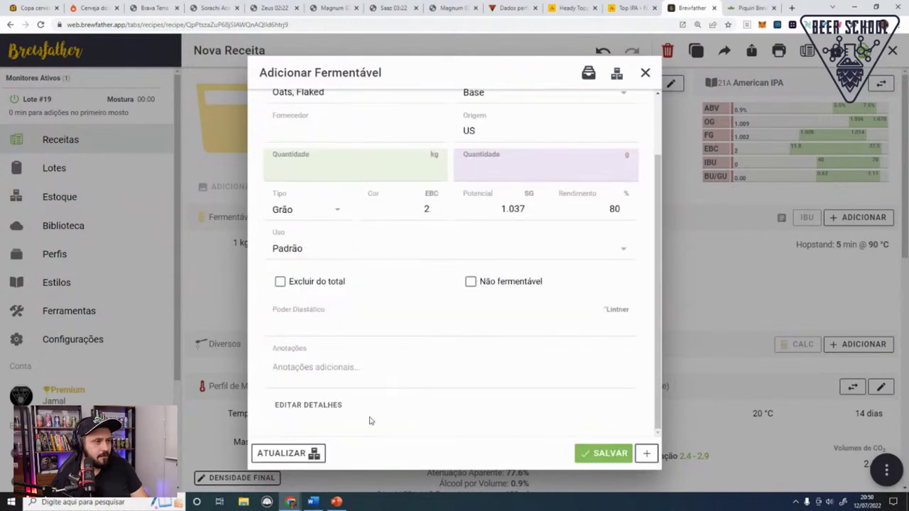
pyautogui.click(426, 174)
pyautogui.write('1')
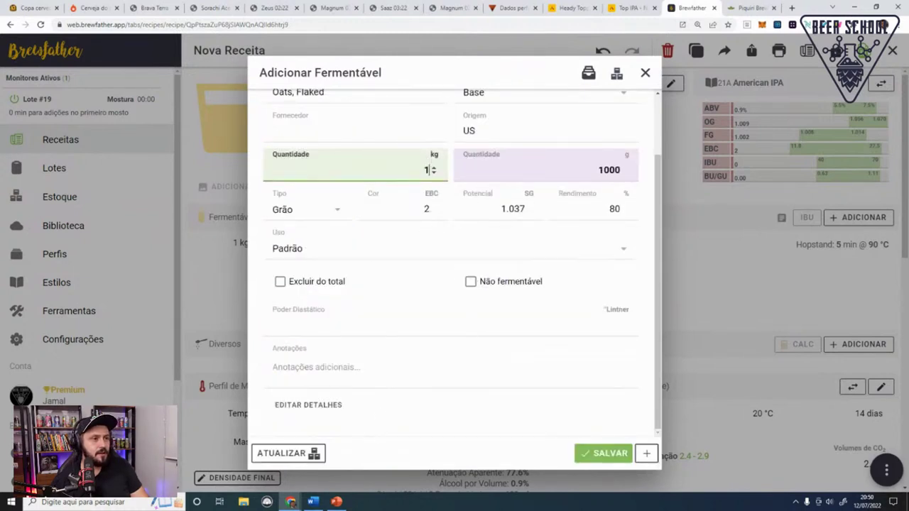
pyautogui.click(646, 455)
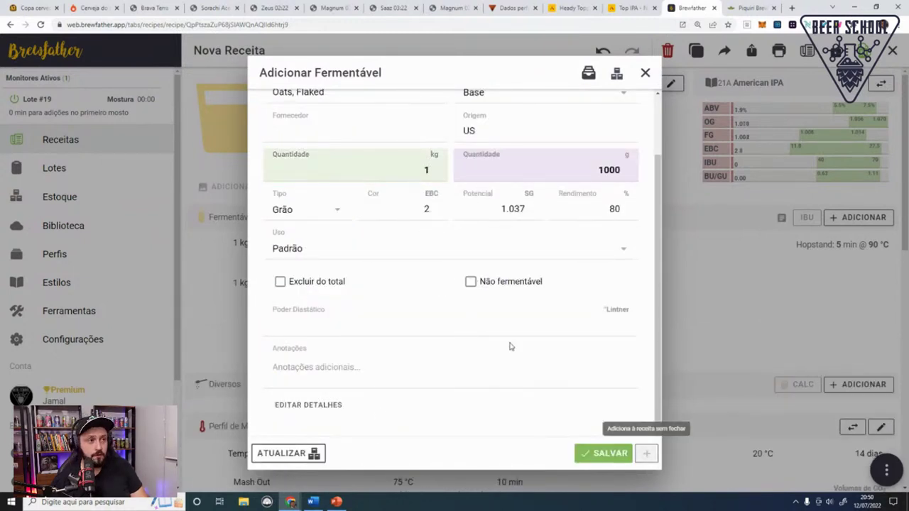
pyautogui.write('wheat')
pyautogui.click(664, 129)
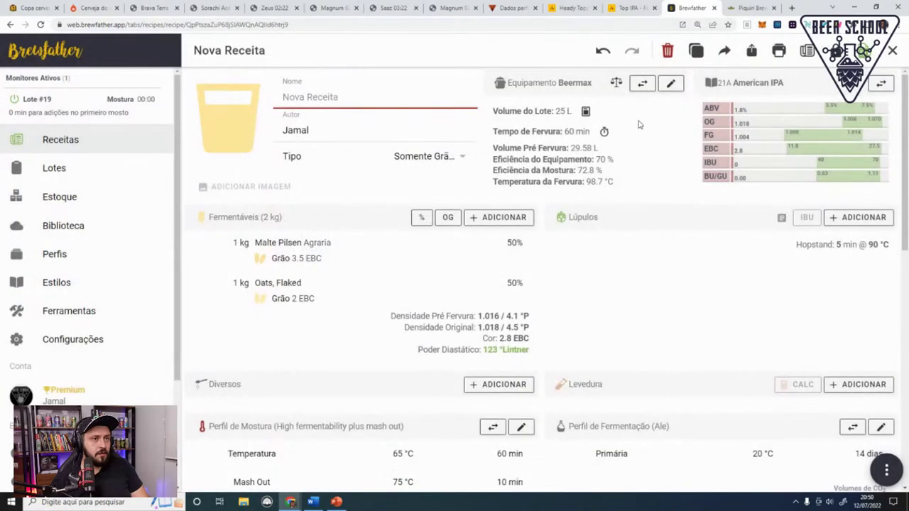
# Step: Start adding another fermentable, search the ingredient database for "whea", and browse the matching wheat malts
pyautogui.click(500, 218)
pyautogui.write('wha')
pyautogui.press('BackSpace')
pyautogui.write('ea')
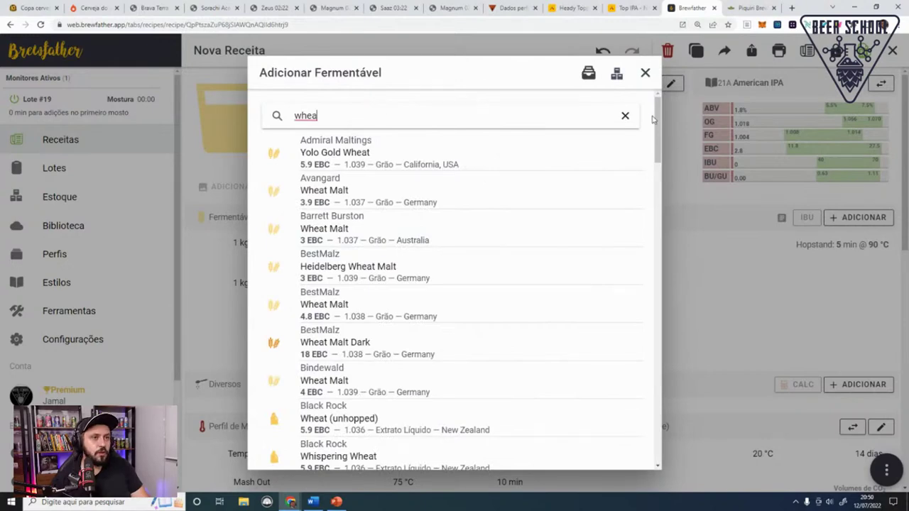
pyautogui.scroll(-12, 647, 282)
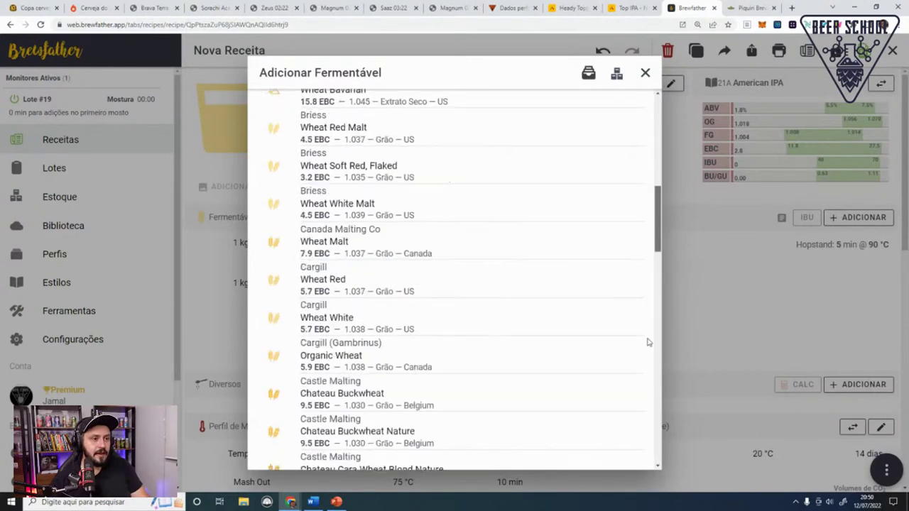
pyautogui.scroll(10, 462, 112)
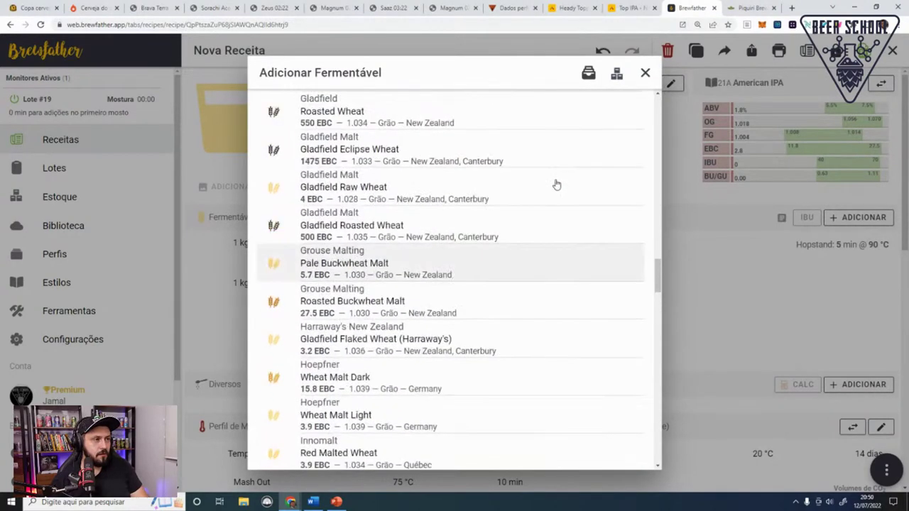
pyautogui.scroll(5, 408, 120)
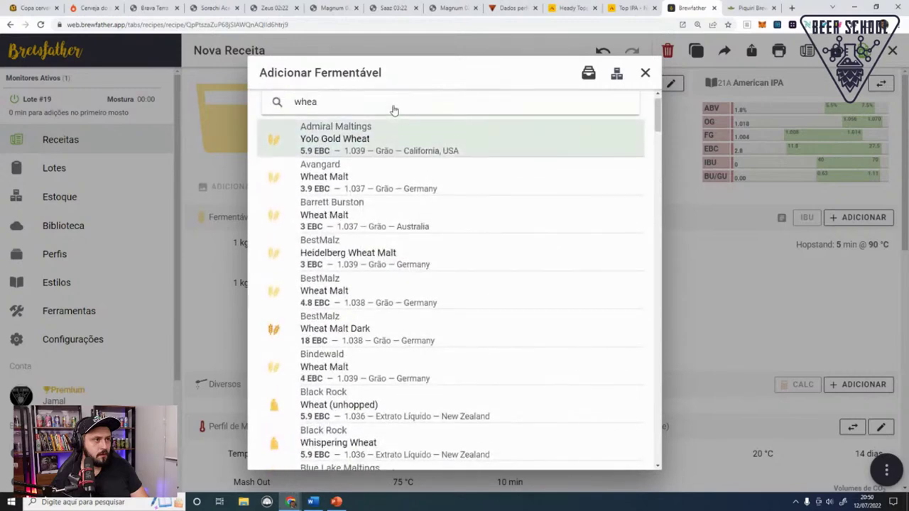
# Step: Search the ingredient database for "white wheat" and add 1 kg of White Wheat Malt to the fermentables
pyautogui.moveTo(366, 119); pyautogui.dragTo(200, 98)
pyautogui.write('whi')
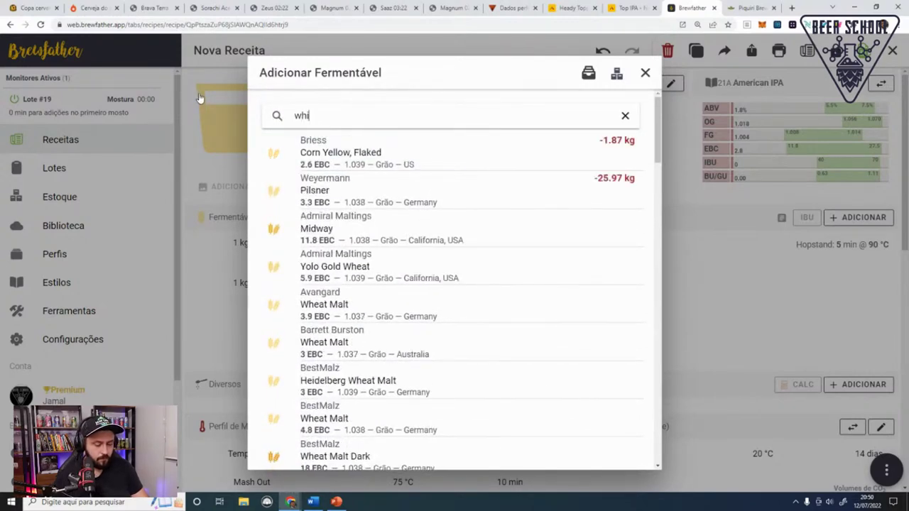
pyautogui.write('te eh')
pyautogui.press('BackSpace')
pyautogui.press('BackSpace')
pyautogui.write('wheat')
pyautogui.scroll(-2, 477, 337)
pyautogui.click(502, 439)
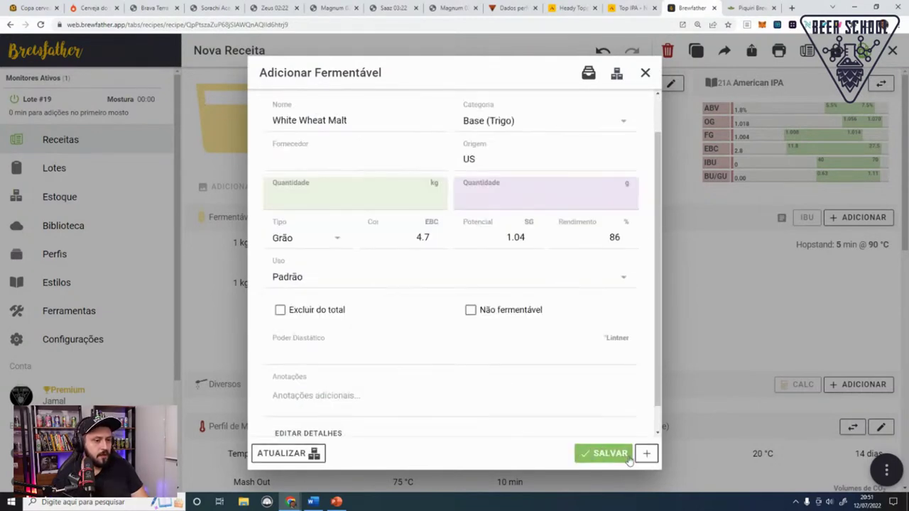
pyautogui.click(646, 454)
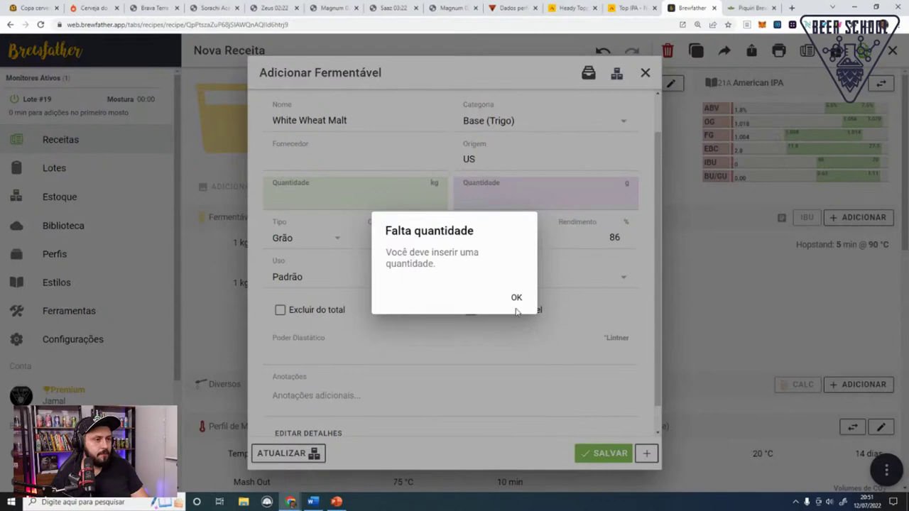
pyautogui.click(428, 198)
pyautogui.write('1')
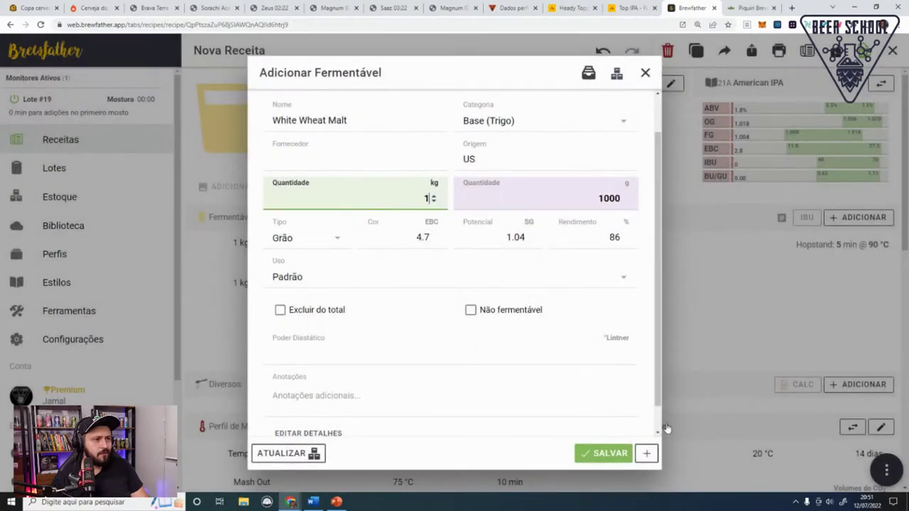
pyautogui.click(646, 453)
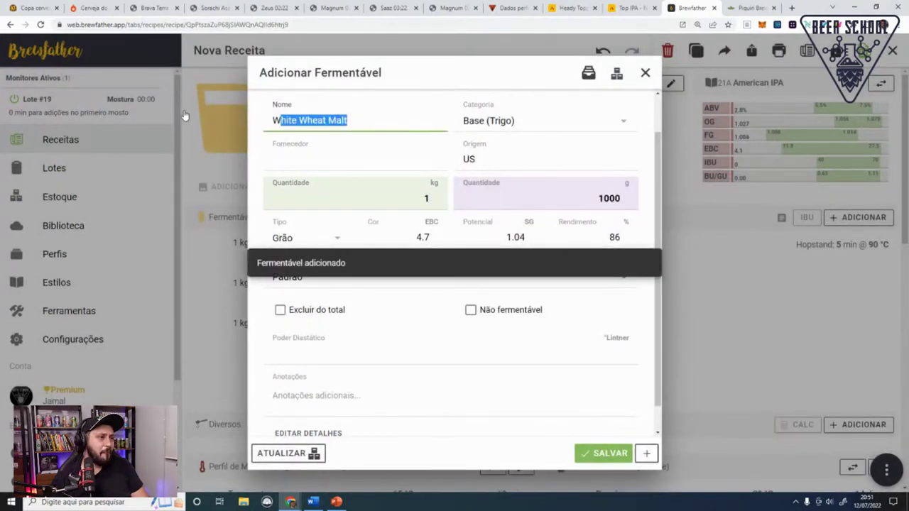
pyautogui.write('mea')
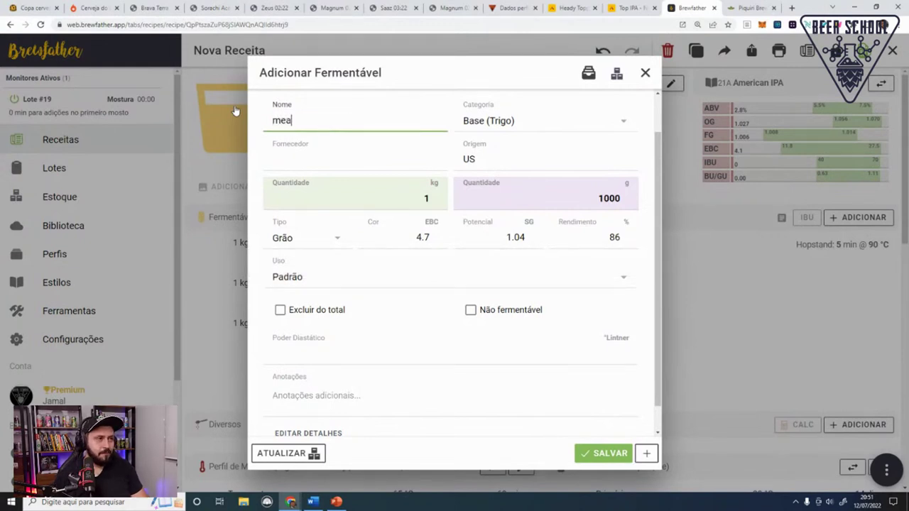
pyautogui.press('BackSpace')
pyautogui.press('BackSpace')
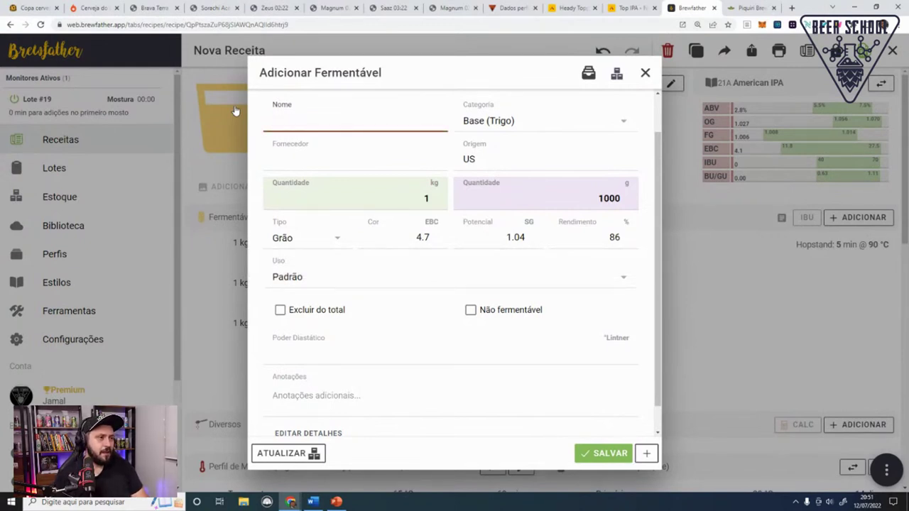
pyautogui.click(321, 117)
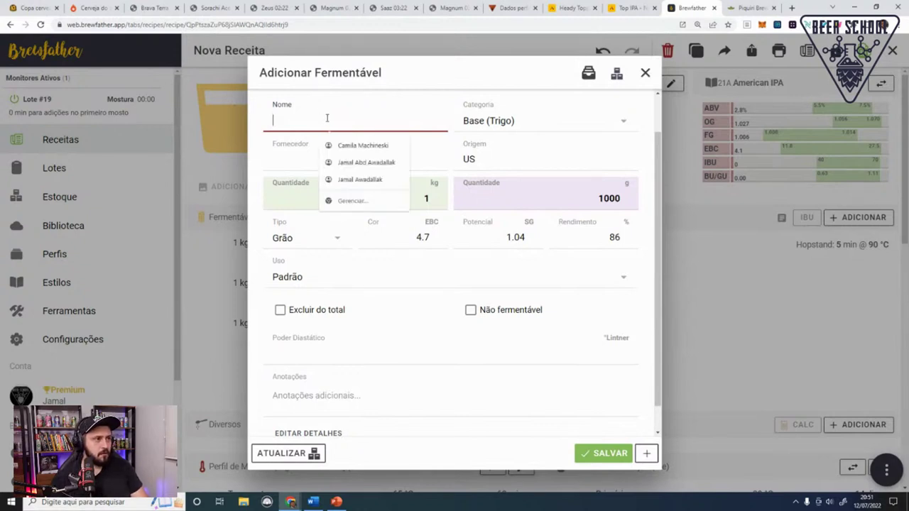
pyautogui.write('muin')
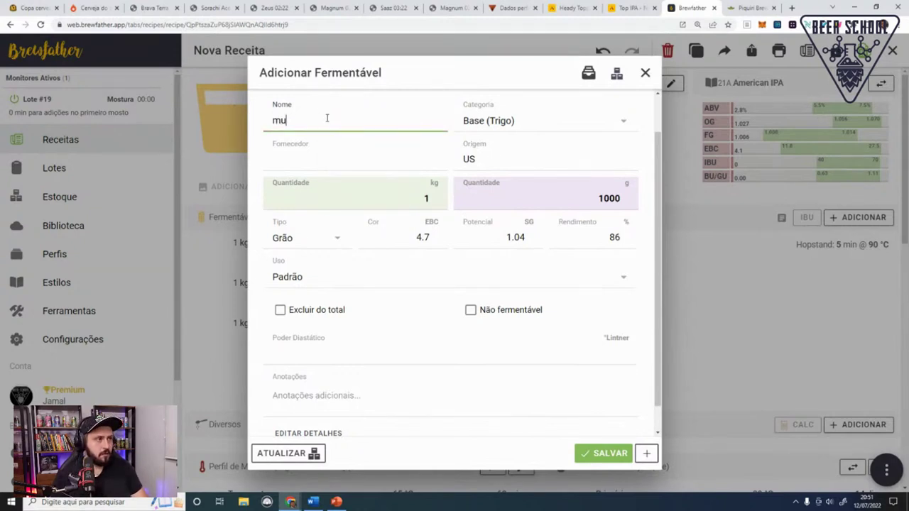
# Step: Search the ingredient database for "mun" and add 1 kg of Agraria Malte Munique to the fermentables
pyautogui.scroll(1, 326, 118)
pyautogui.click(342, 119)
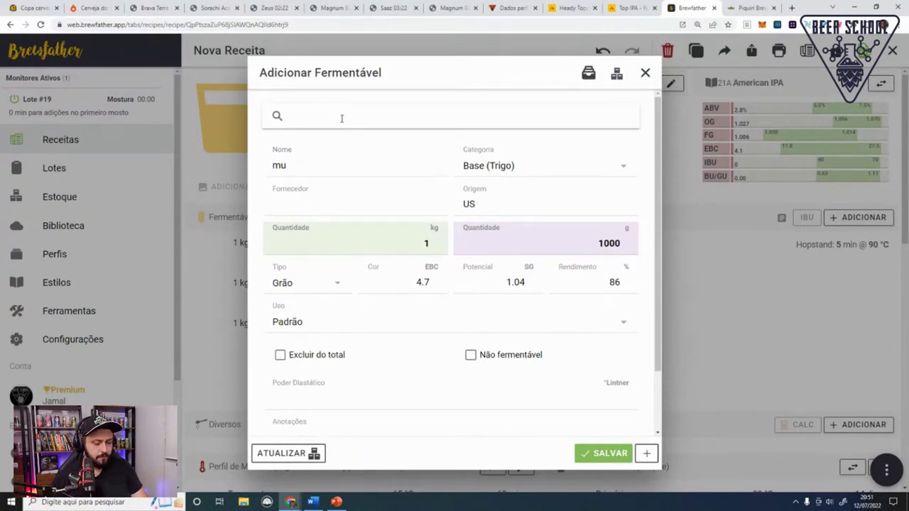
pyautogui.write('mun')
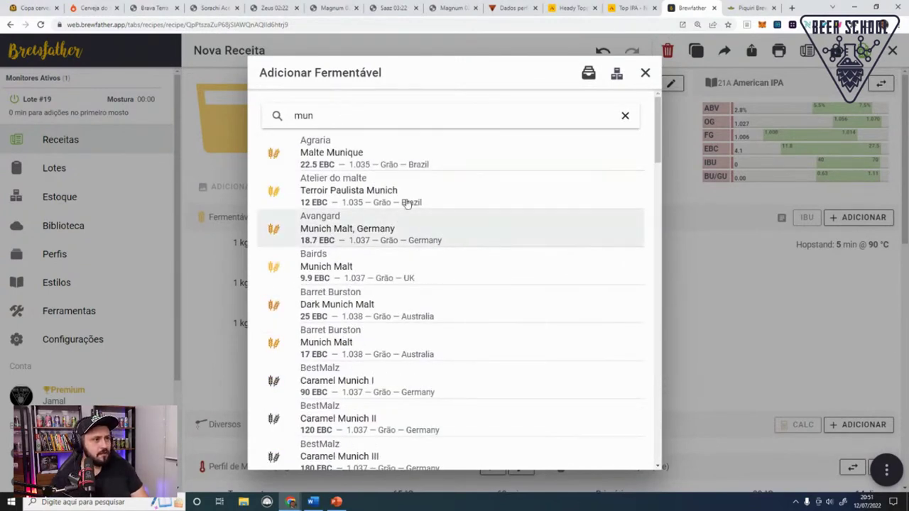
pyautogui.click(426, 169)
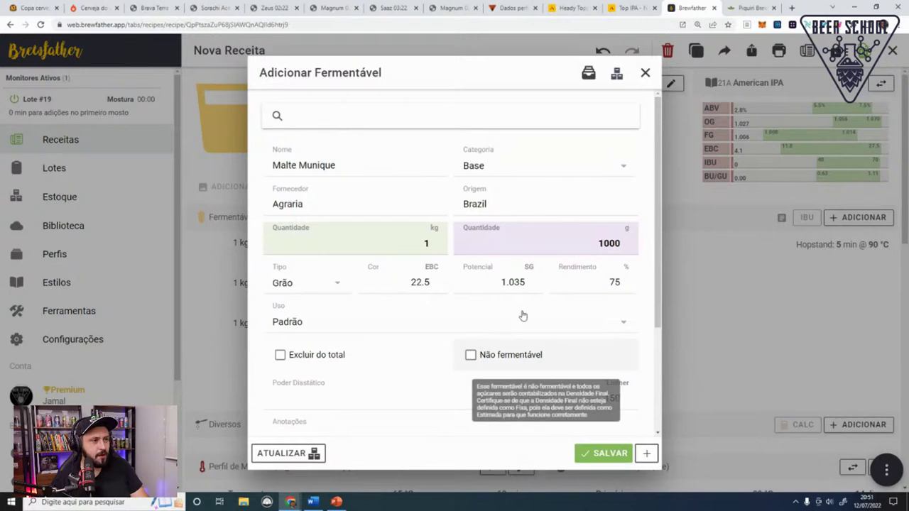
pyautogui.click(622, 453)
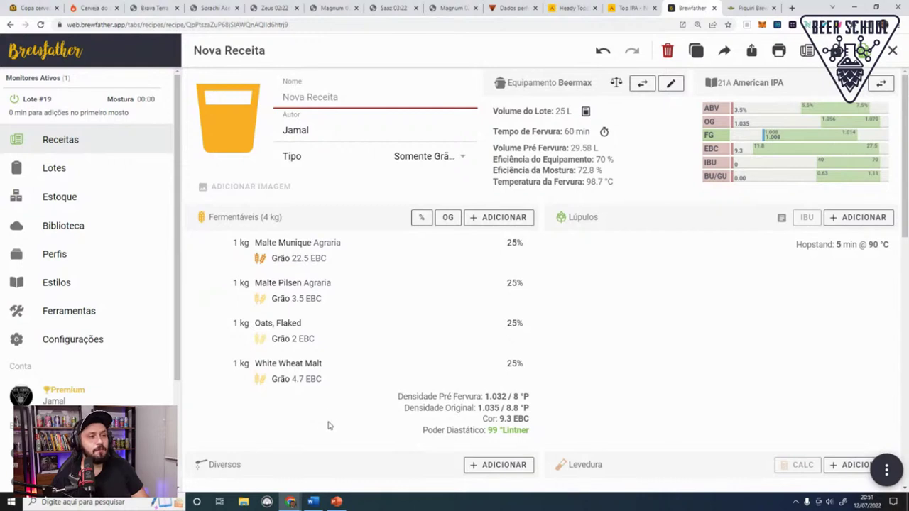
# Step: Open the fermentables' percentage settings and set the share of Malte Pilsen Agraria to 70%
pyautogui.click(422, 219)
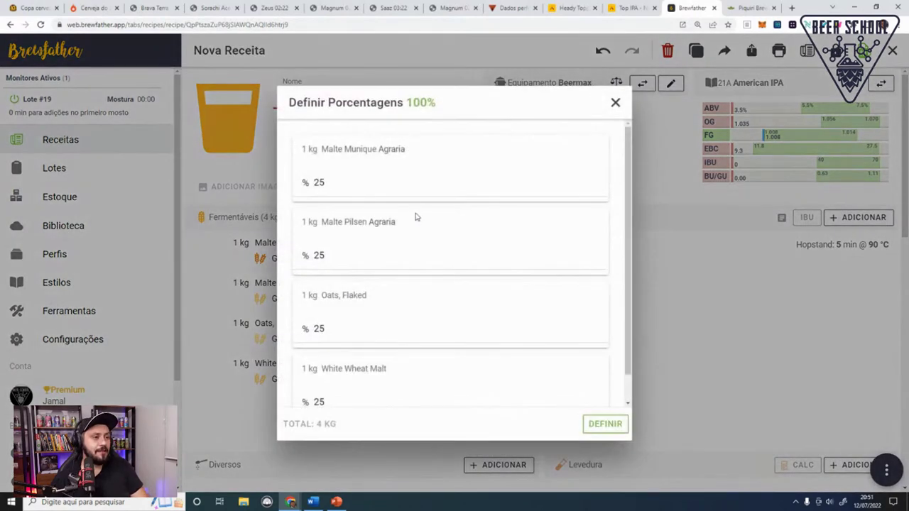
pyautogui.click(615, 103)
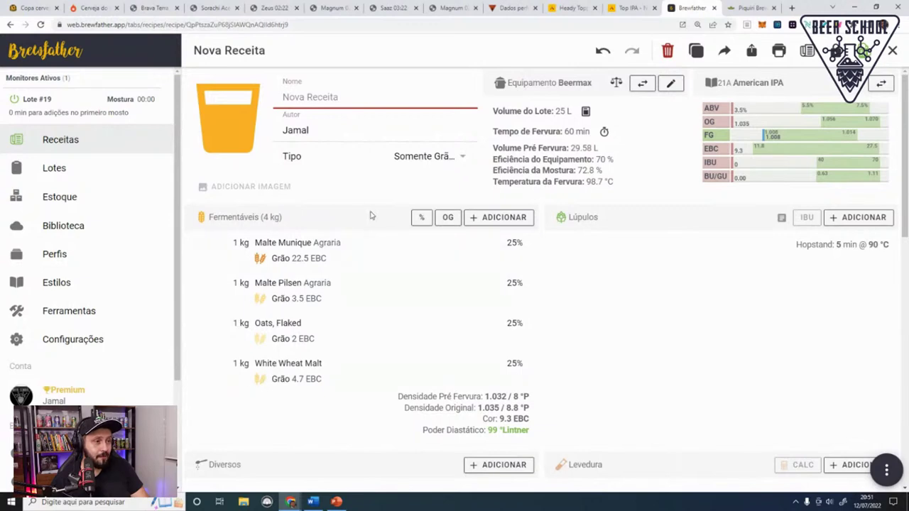
pyautogui.click(416, 219)
pyautogui.scroll(-1, 414, 226)
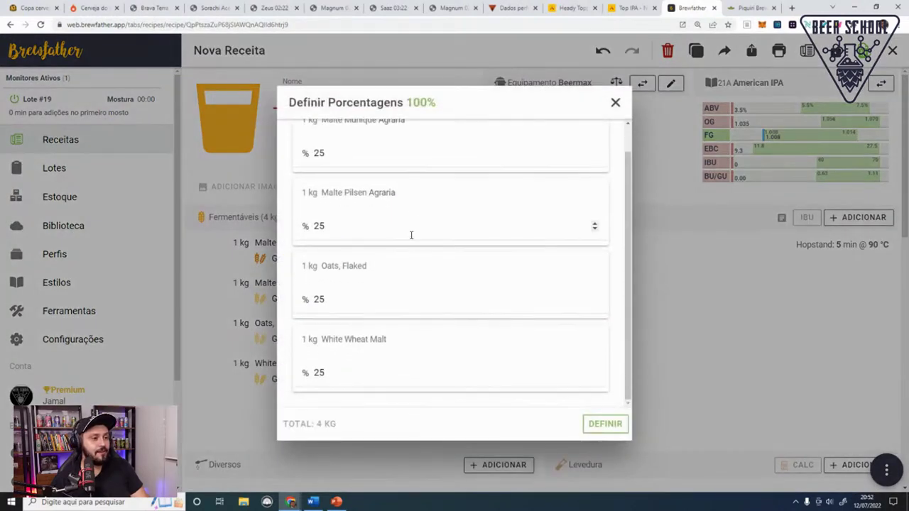
pyautogui.click(363, 224)
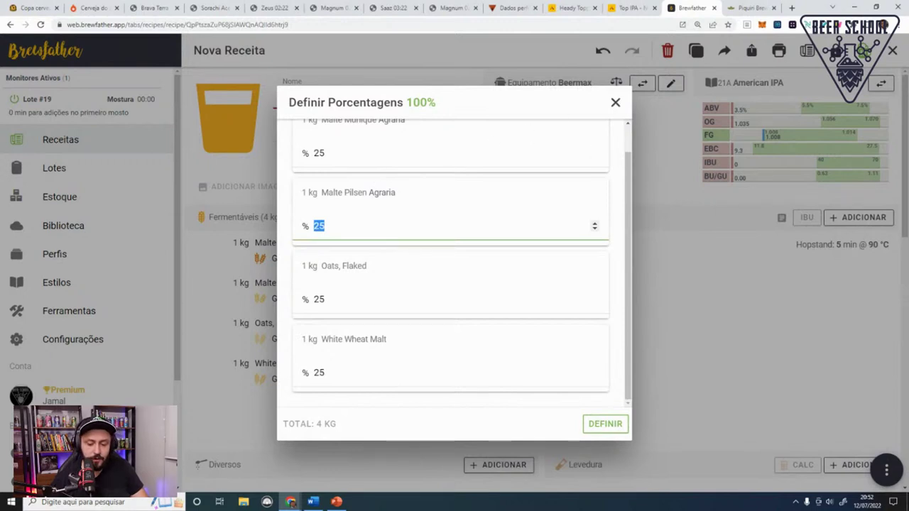
pyautogui.write('70')
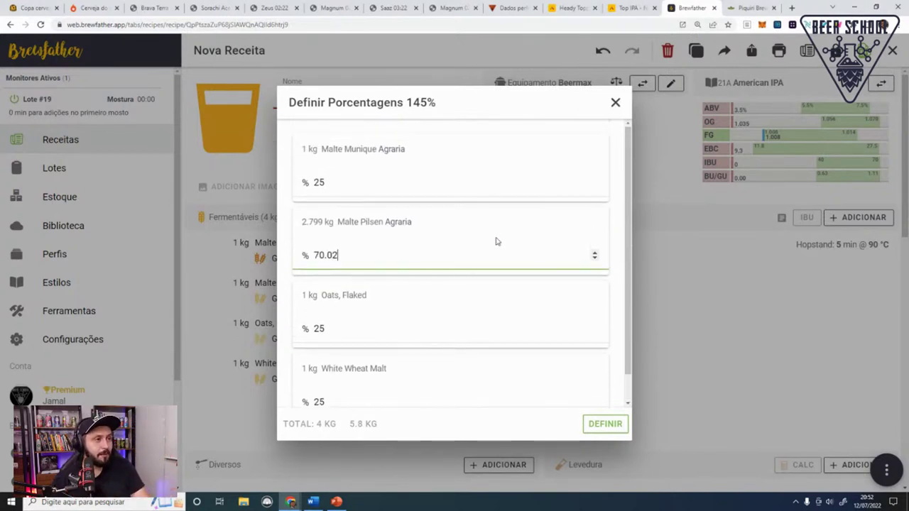
pyautogui.doubleClick(440, 255)
pyautogui.write('70')
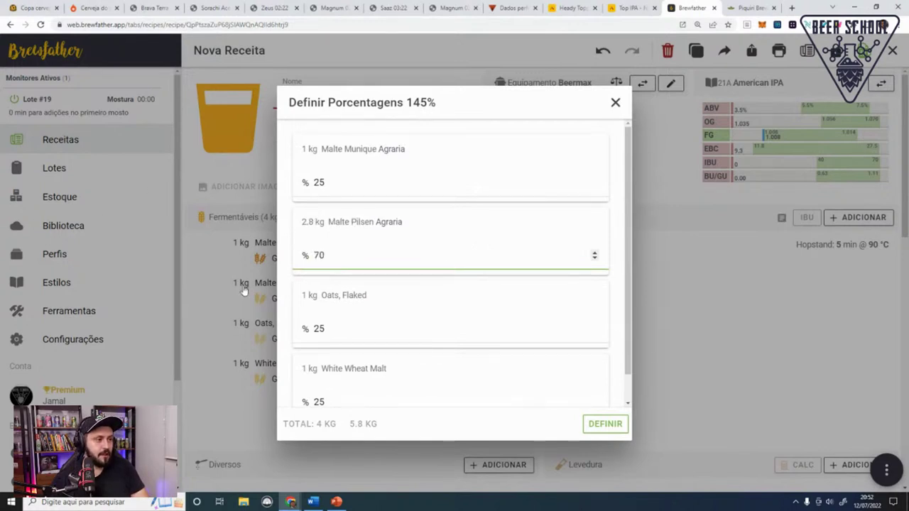
# Step: Set Oats, Flaked to 15%, White Wheat Malt to 10% and Malte Munique to 5%, and apply the percentages
pyautogui.press('Tab')
pyautogui.write('15')
pyautogui.scroll(-1, 334, 312)
pyautogui.press('Tab')
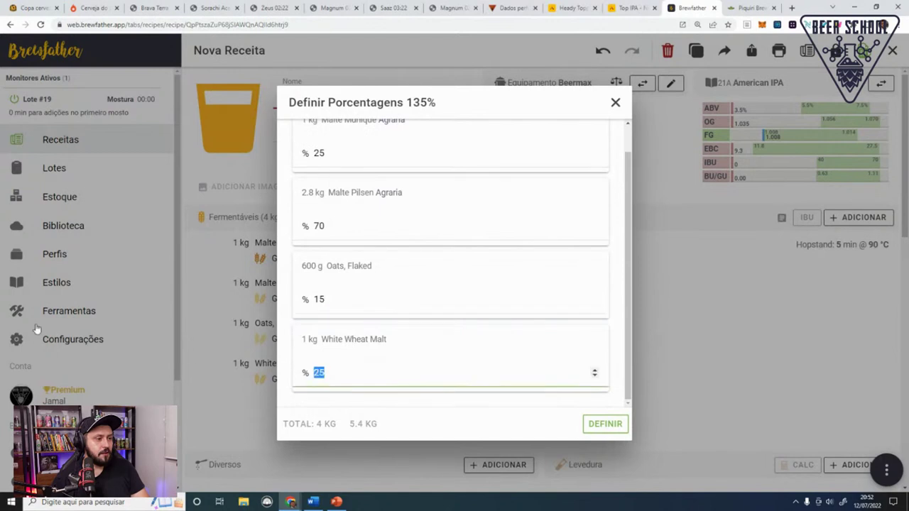
pyautogui.write('10')
pyautogui.scroll(1, 330, 184)
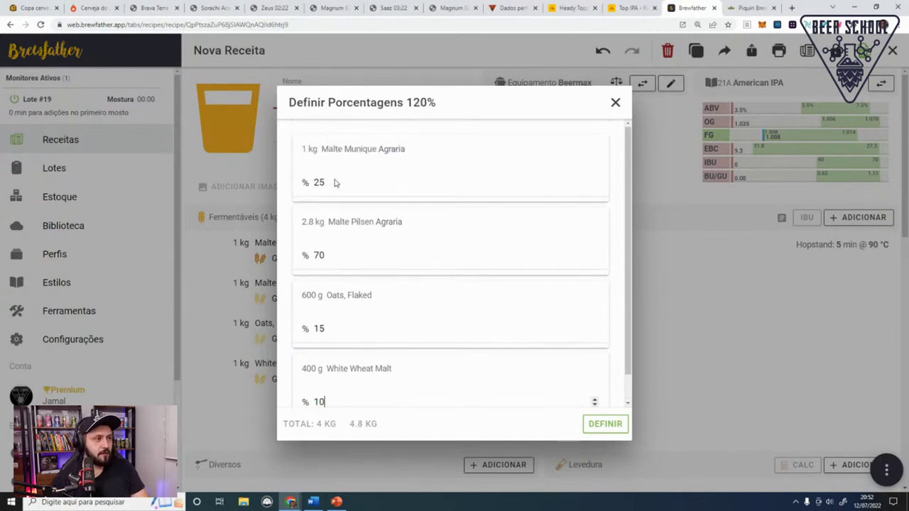
pyautogui.click(345, 179)
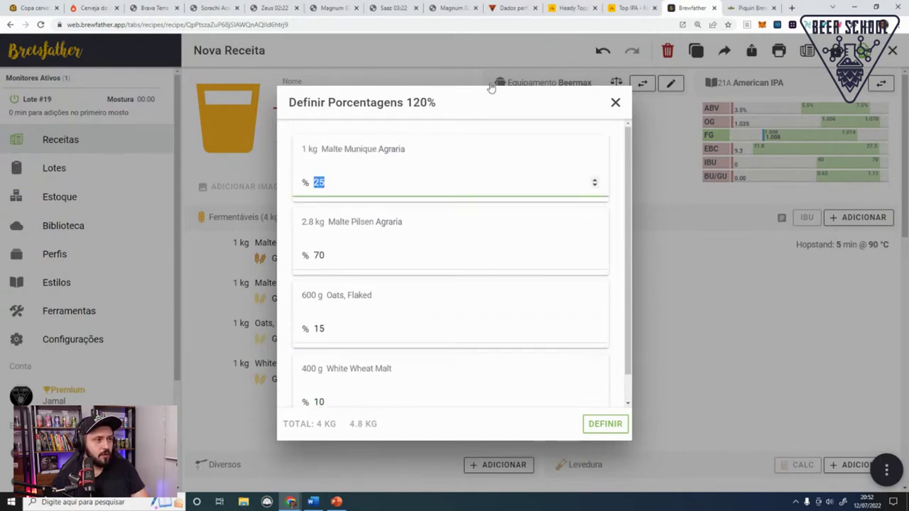
pyautogui.write('5')
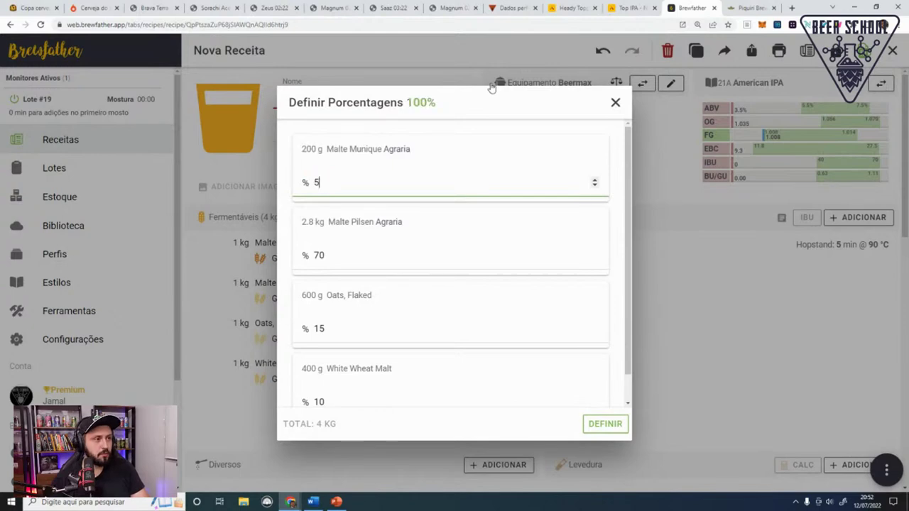
pyautogui.click(606, 425)
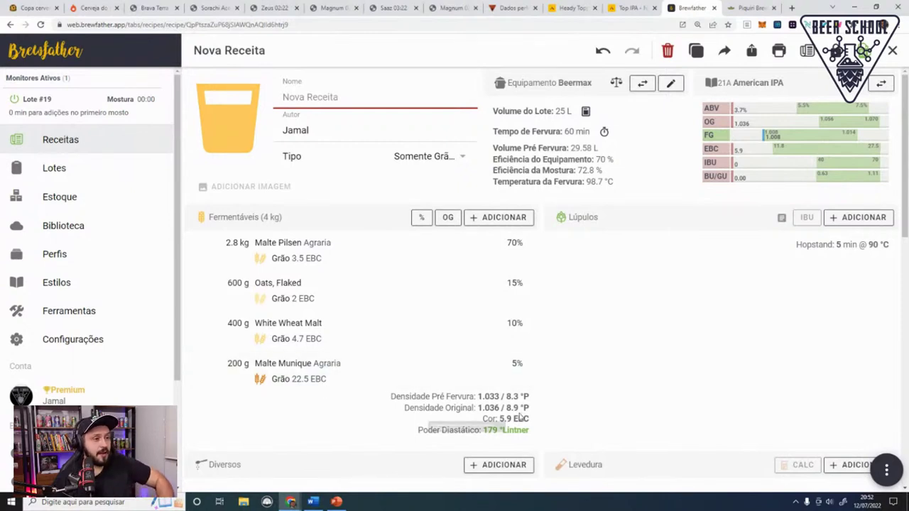
# Step: Scale the grain bill to a target original gravity of 1.060
pyautogui.click(447, 218)
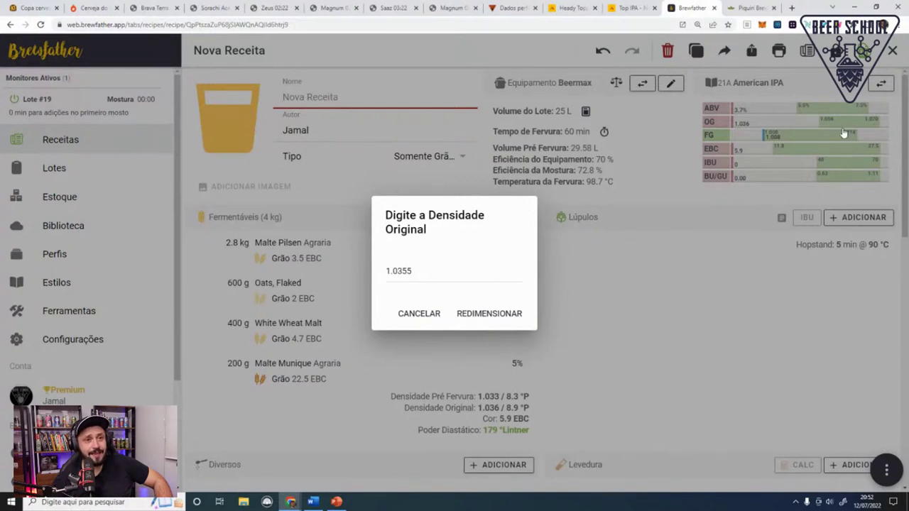
pyautogui.moveTo(423, 274); pyautogui.dragTo(398, 271)
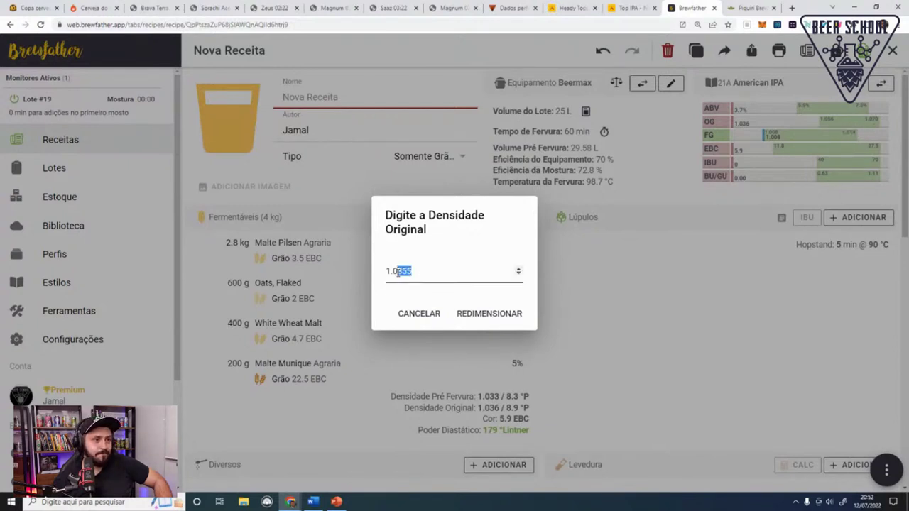
pyautogui.write('60')
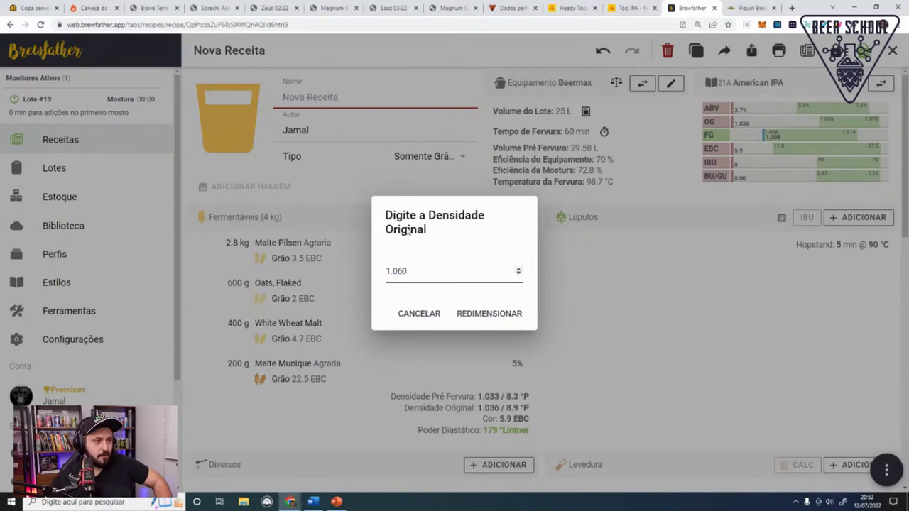
pyautogui.click(509, 313)
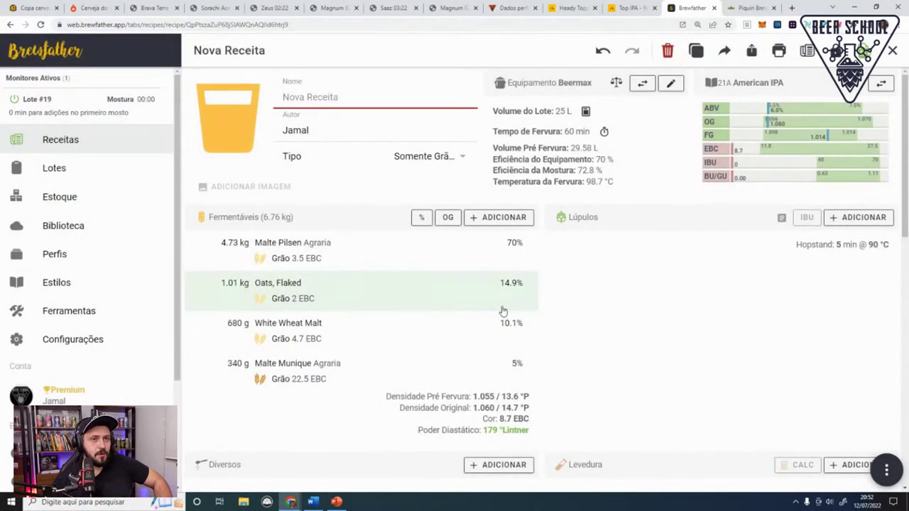
# Step: Search the yeast database for "london III" and add 1 packet of Wyeast Labs 1318 London Ale III to the recipe
pyautogui.scroll(-3, 589, 297)
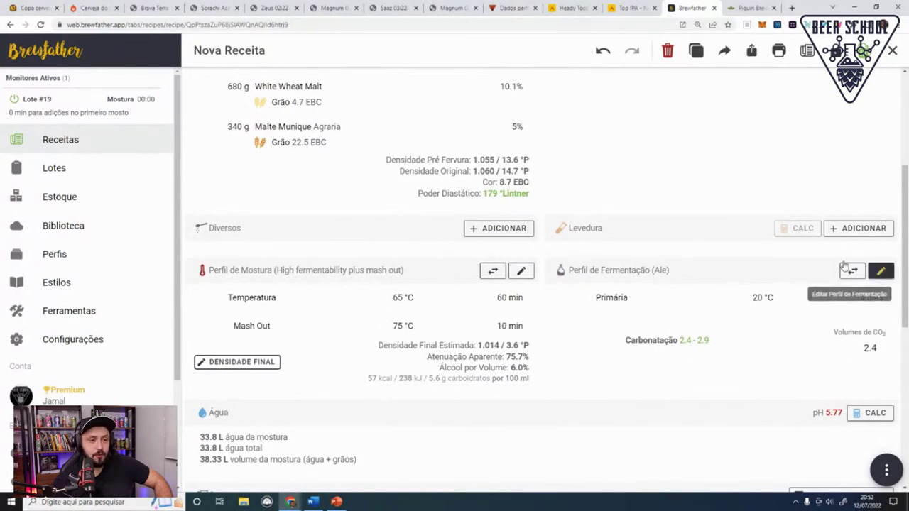
pyautogui.click(880, 274)
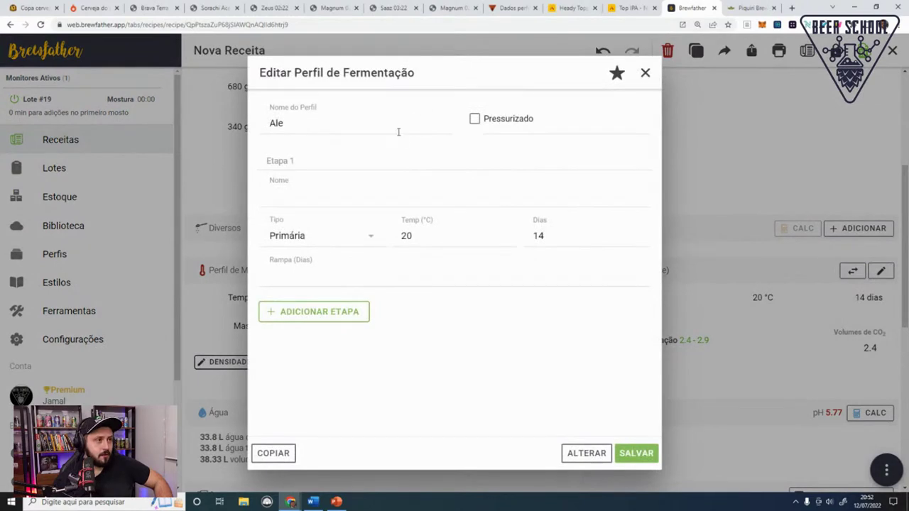
pyautogui.click(644, 74)
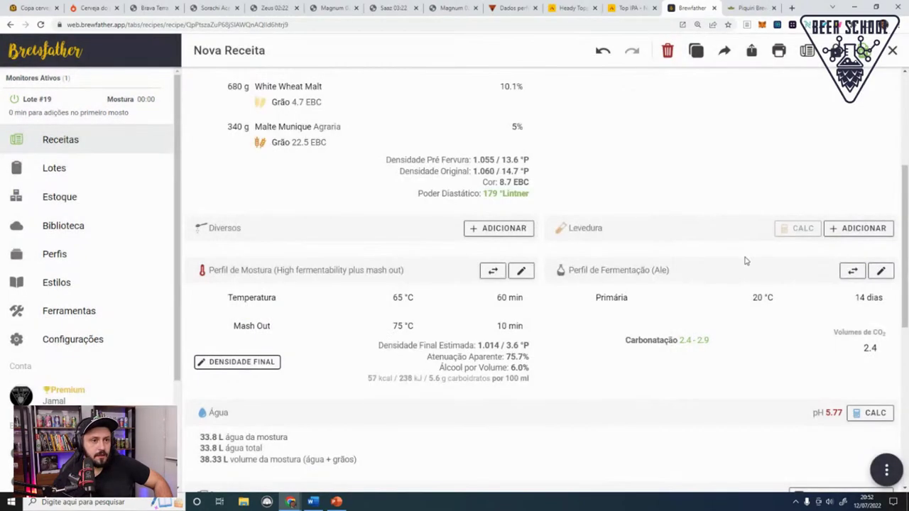
pyautogui.click(855, 227)
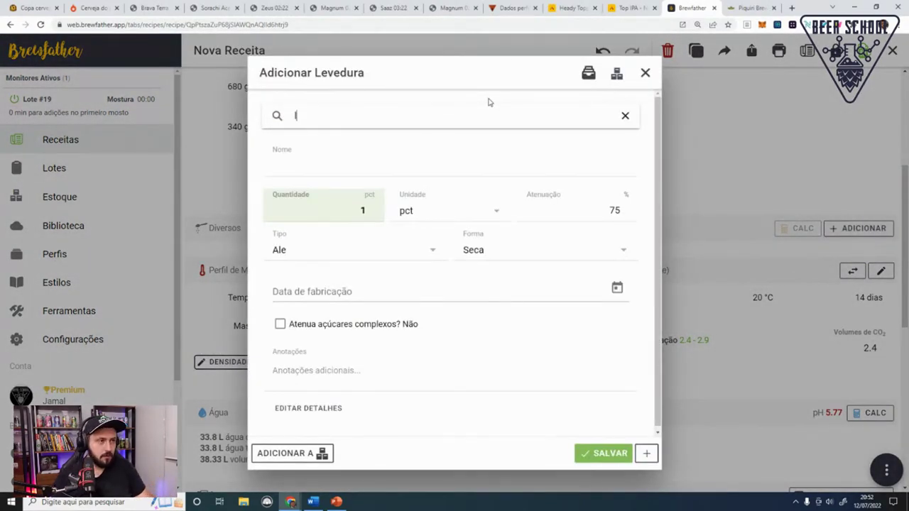
pyautogui.write('lond')
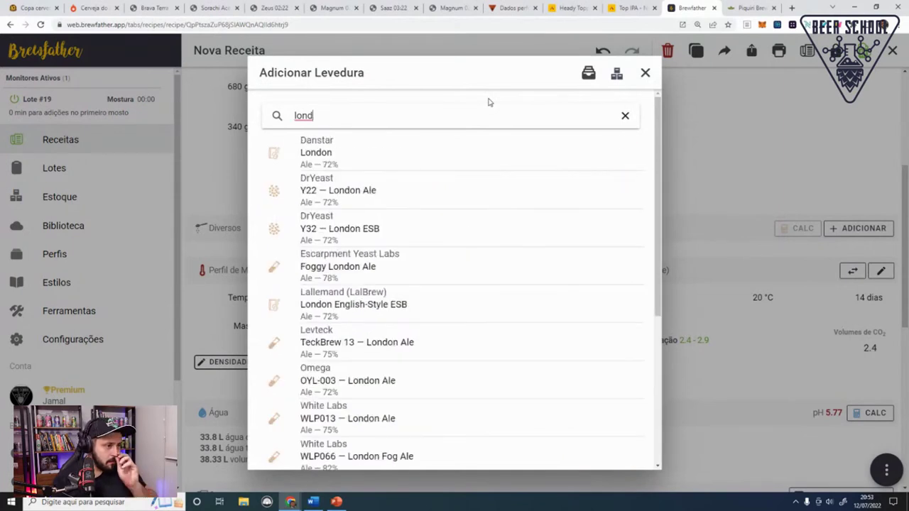
pyautogui.write('on II')
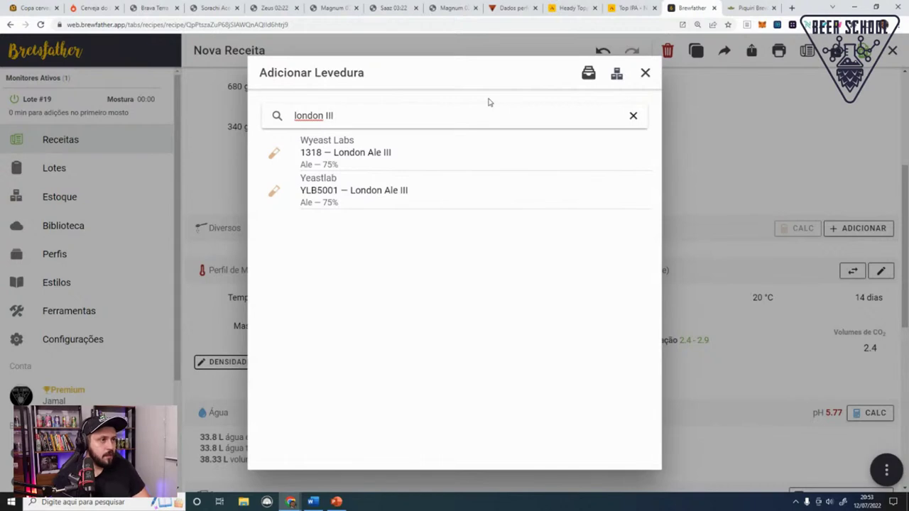
pyautogui.write('I')
pyautogui.click(518, 161)
pyautogui.click(589, 454)
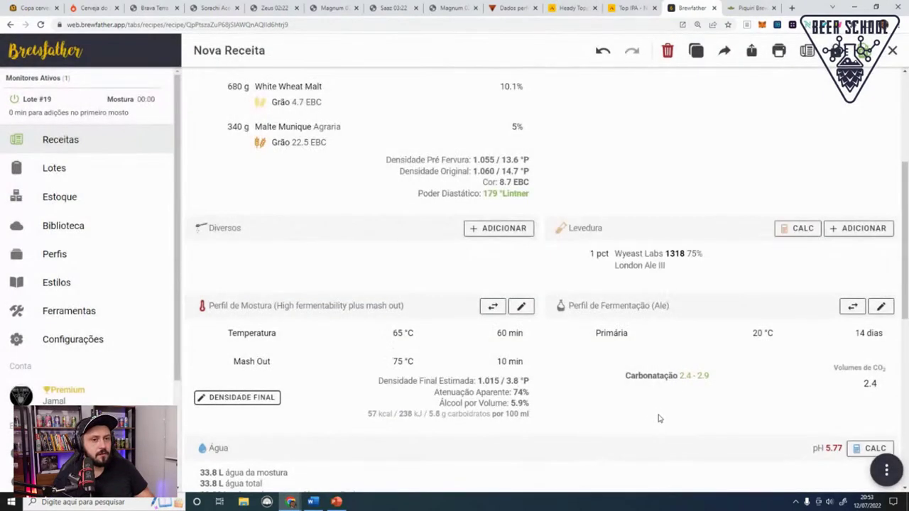
# Step: Review the recipe's gravity and colour figures against the American IPA style ranges, along with the mash and fermentation profiles
pyautogui.scroll(3, 655, 405)
pyautogui.scroll(-1, 611, 383)
pyautogui.scroll(-1, 497, 401)
pyautogui.scroll(-1, 326, 390)
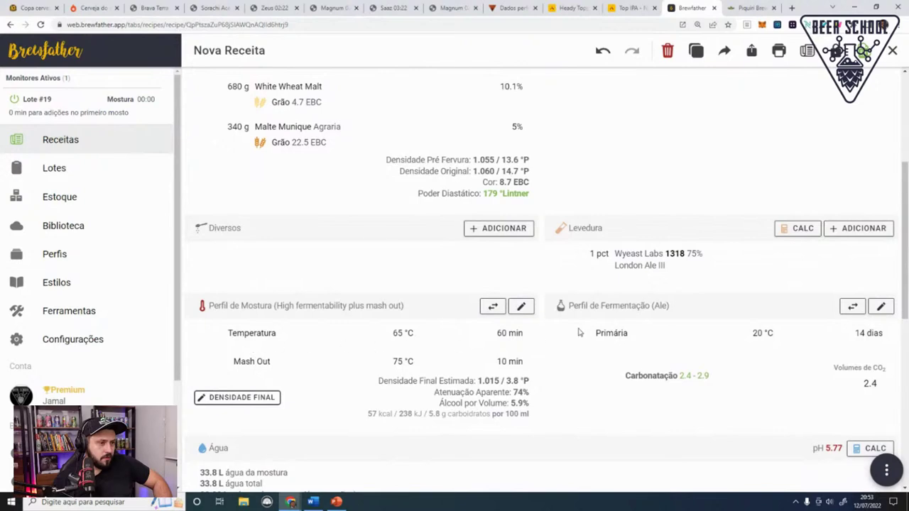
pyautogui.scroll(3, 629, 335)
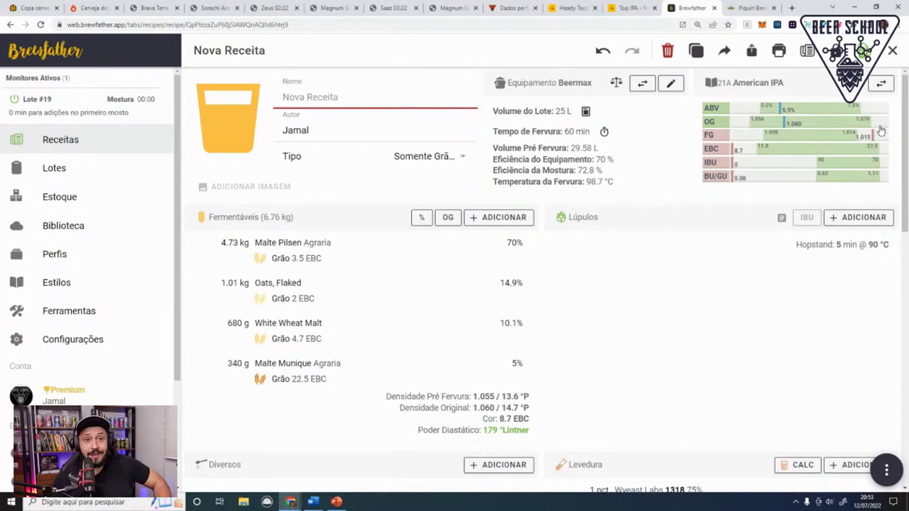
pyautogui.moveTo(868, 144)
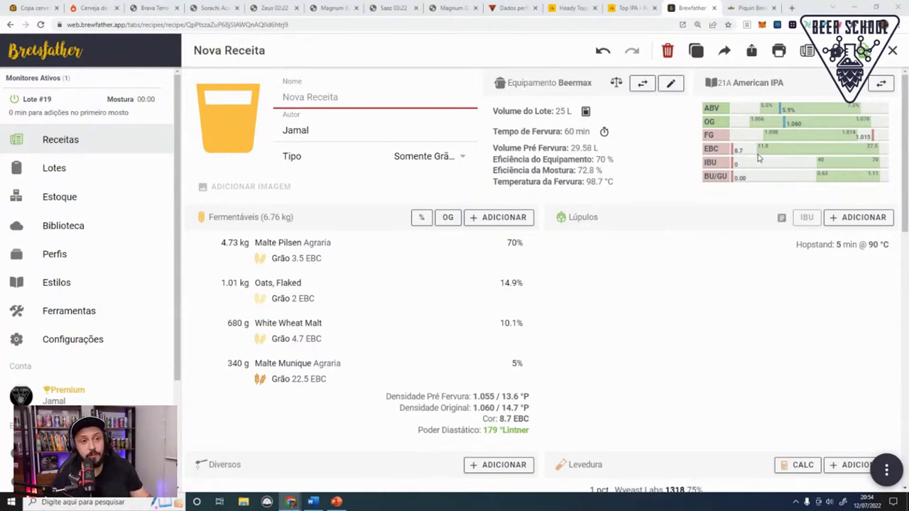
pyautogui.moveTo(742, 153)
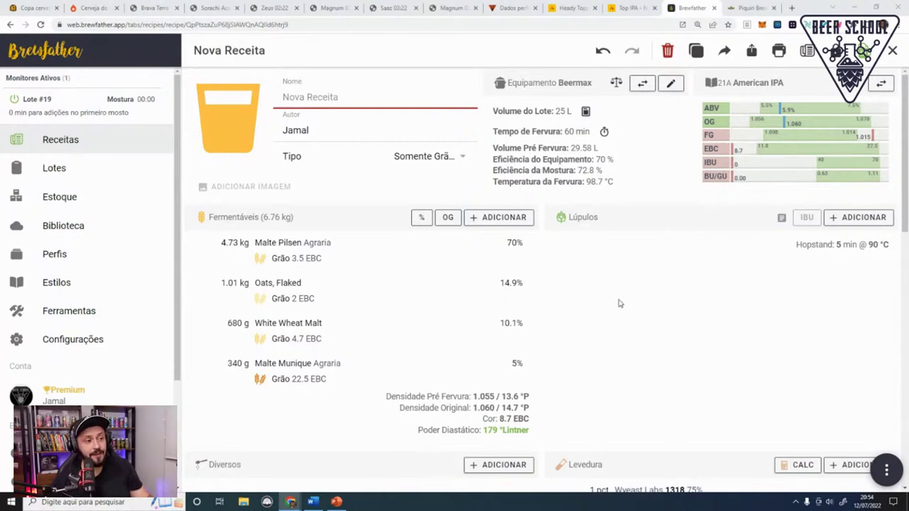
# Step: Set the quantity of Malte Munique Agraria to 400 g and save the fermentable
pyautogui.click(394, 367)
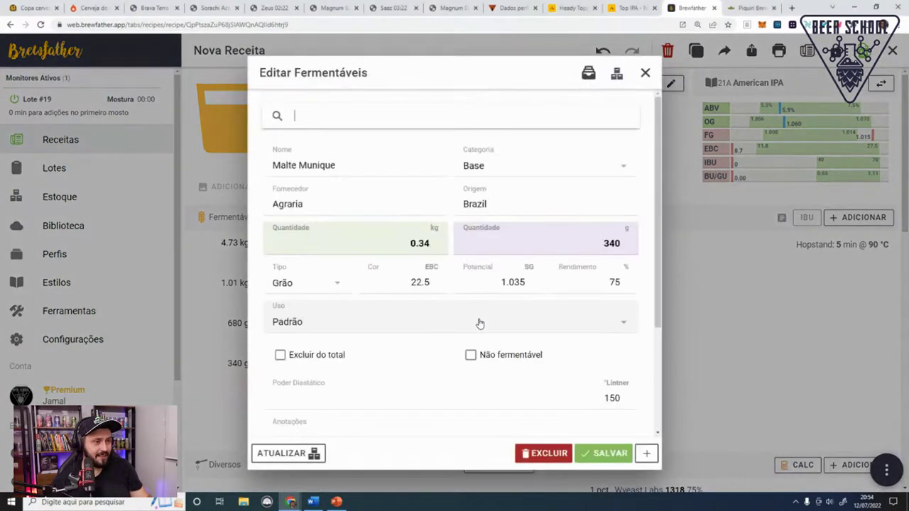
pyautogui.doubleClick(417, 242)
pyautogui.doubleClick(561, 250)
pyautogui.write('400')
pyautogui.press('Return')
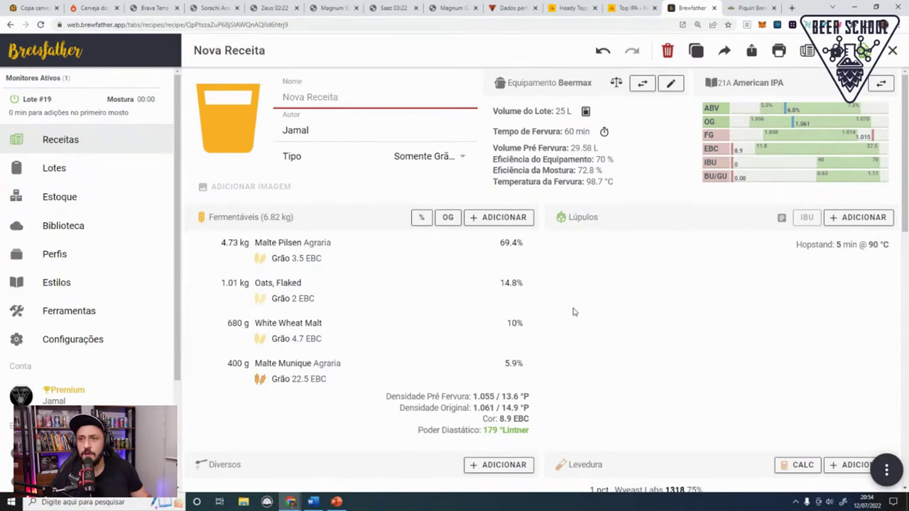
# Step: Enlarge the recipe page's zoom and display the browser in full screen
pyautogui.hotkey('ctrl', '+')
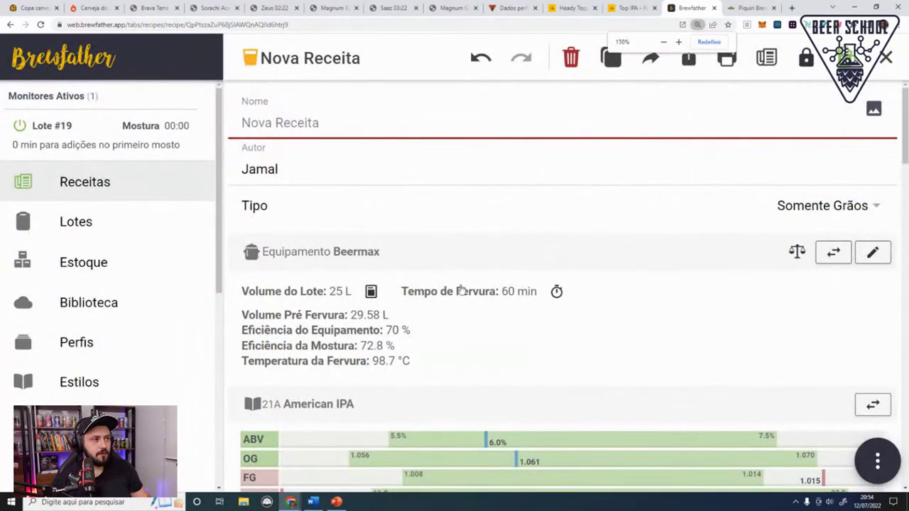
pyautogui.hotkey('ctrl', '-')
pyautogui.press('F11')
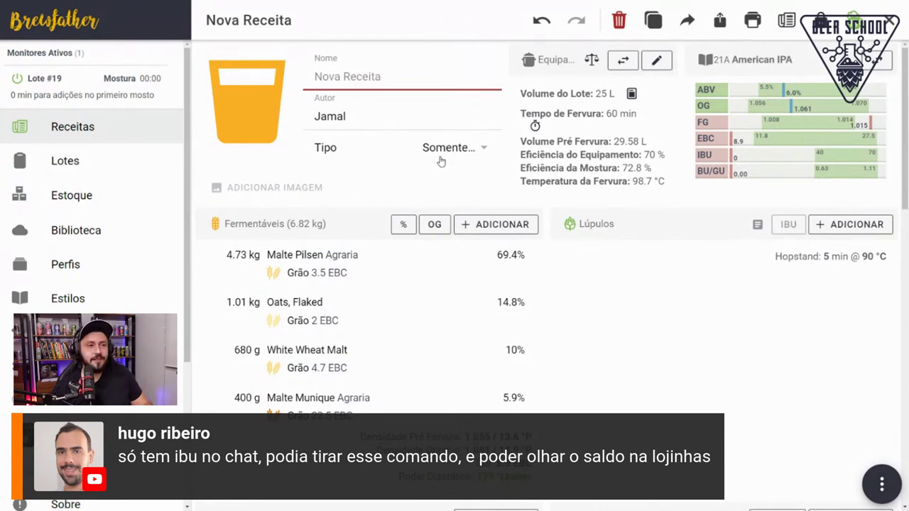
# Step: Switch to the Streamlabs Cloudbot dashboard and find the Loyalty section among the default chat commands
pyautogui.hotkey('alt', 'Tab')
pyautogui.hotkey('alt', 'Tab')
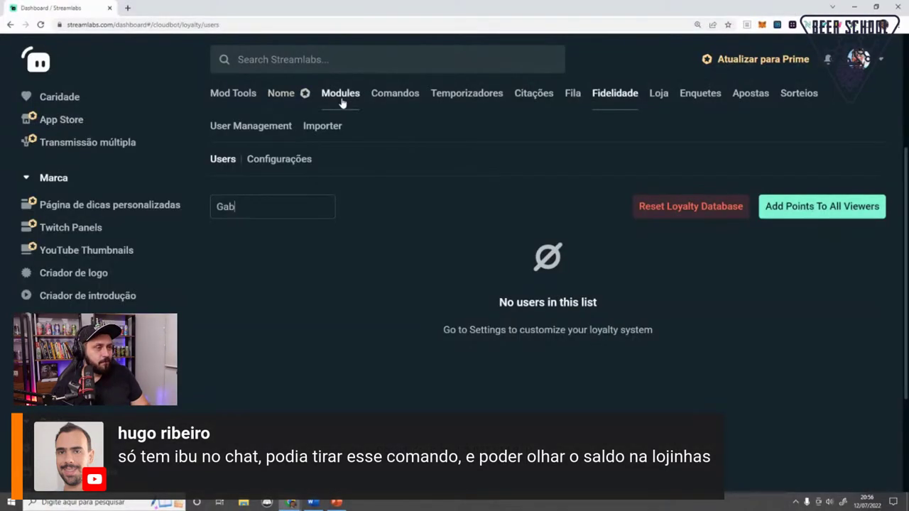
pyautogui.click(395, 93)
pyautogui.scroll(-5, 423, 305)
pyautogui.scroll(4, 426, 306)
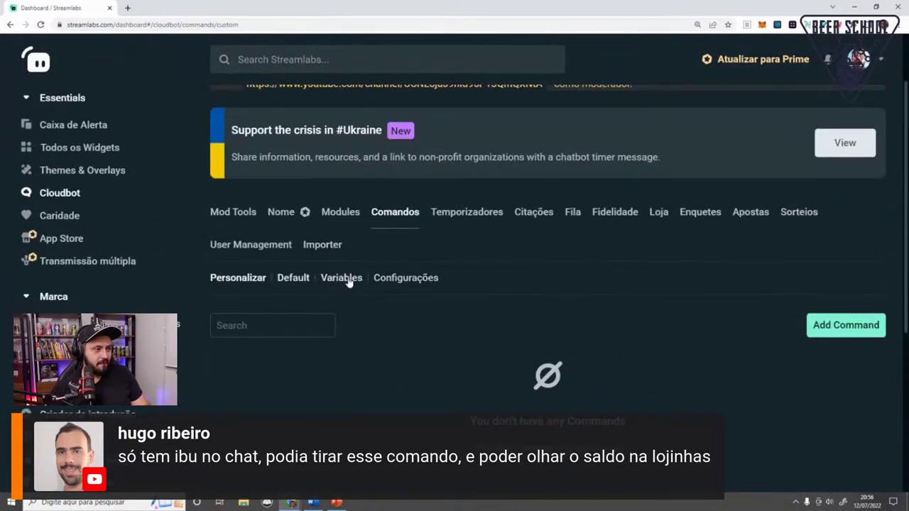
pyautogui.click(281, 278)
pyautogui.scroll(-20, 441, 305)
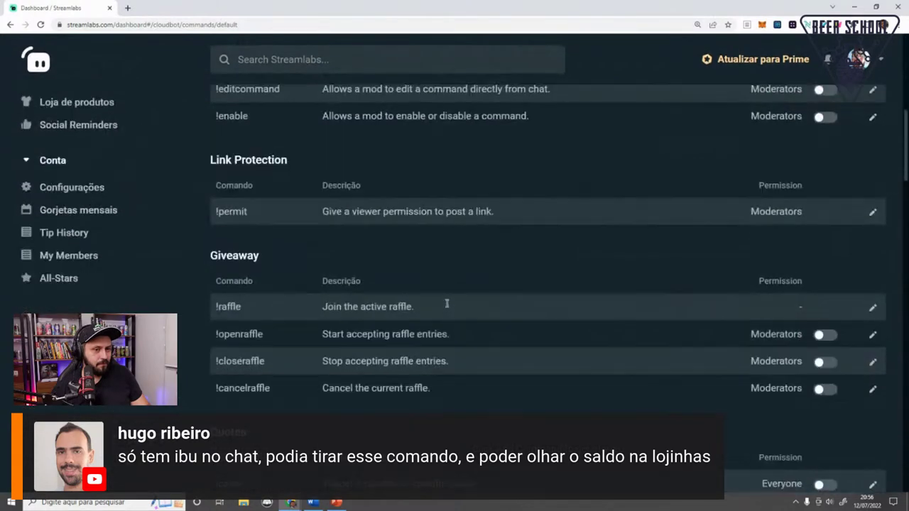
pyautogui.scroll(2, 444, 300)
pyautogui.scroll(1, 445, 302)
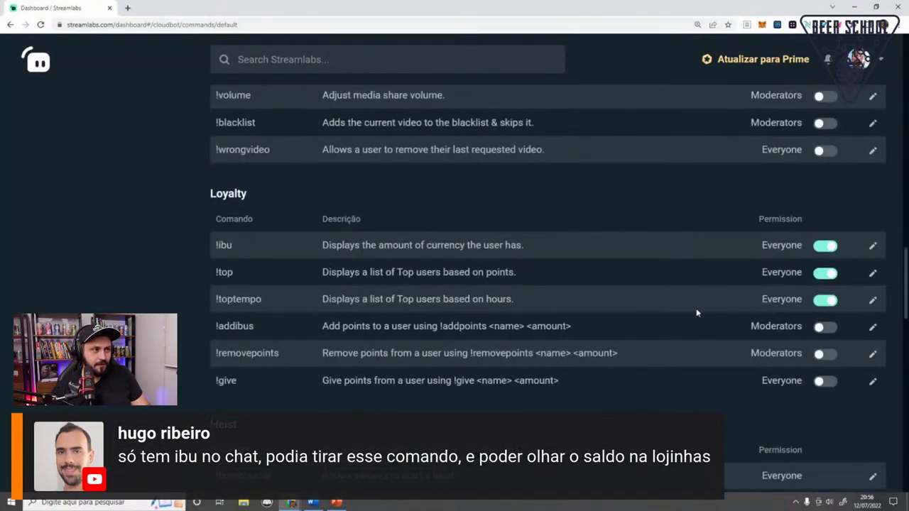
# Step: Disable the Loyalty chat commands !ibu, !top and !toptempo, and return to the Brewfather recipe
pyautogui.click(823, 246)
pyautogui.click(823, 273)
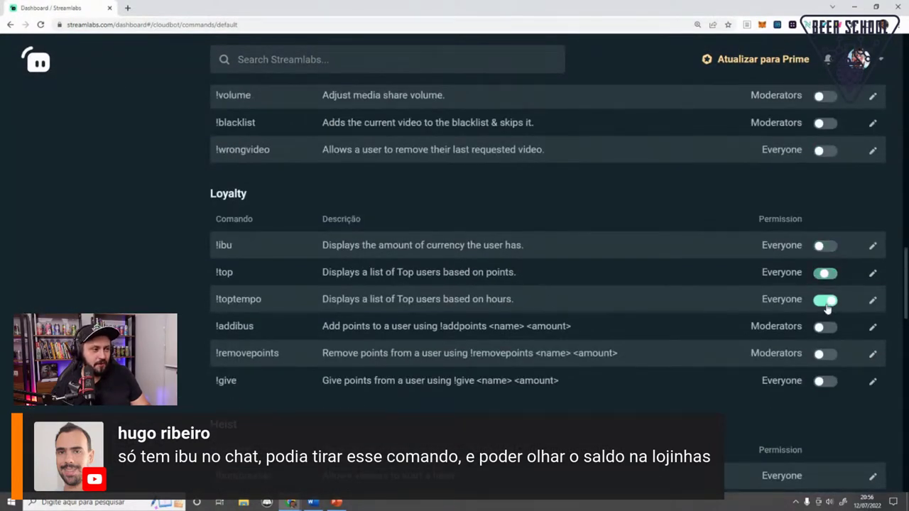
pyautogui.click(828, 304)
pyautogui.scroll(-8, 704, 387)
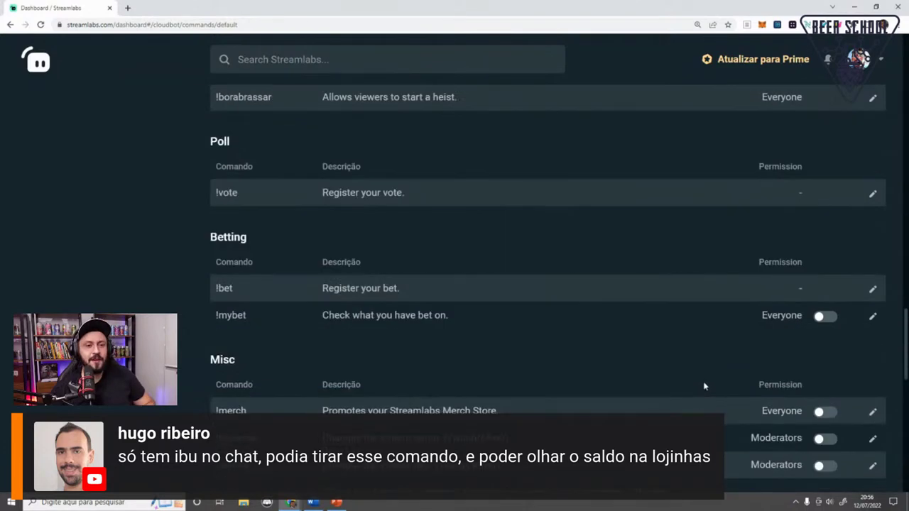
pyautogui.scroll(10, 704, 373)
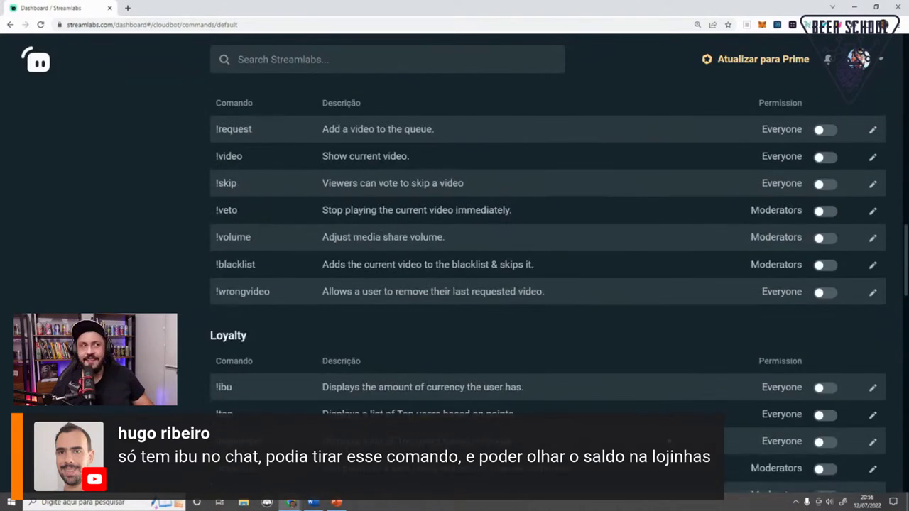
pyautogui.click(855, 6)
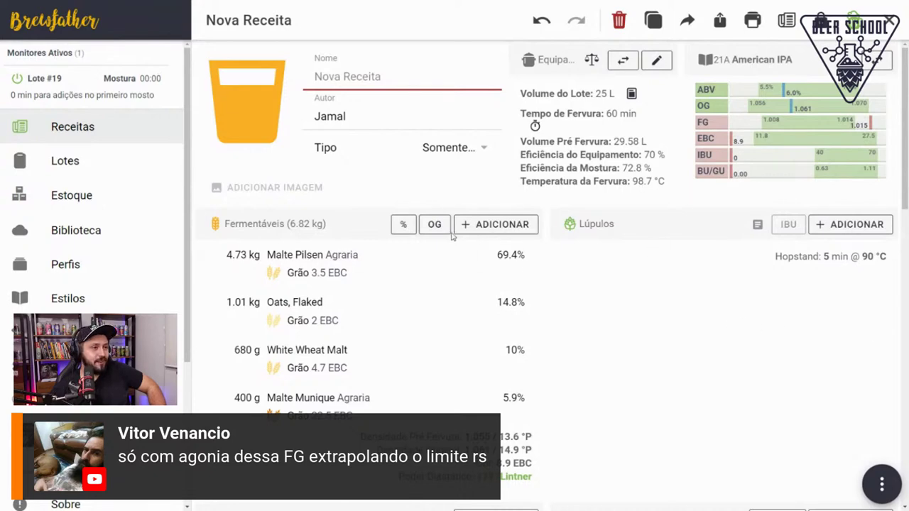
# Step: Search the fermentables database for "dextrine" and clear the search
pyautogui.click(493, 227)
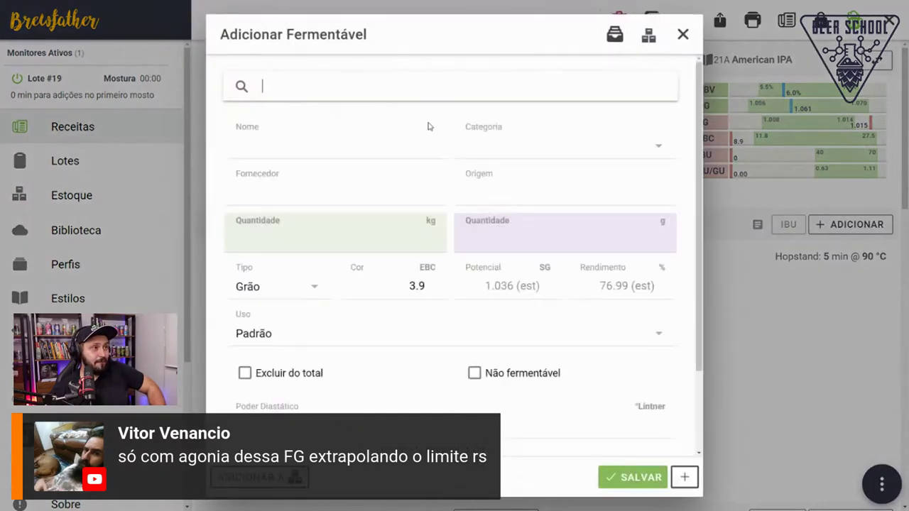
pyautogui.write('de')
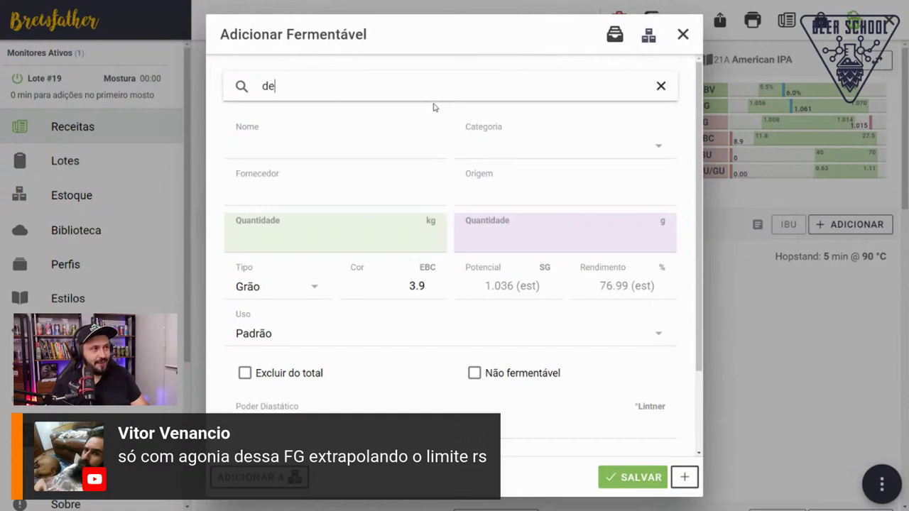
pyautogui.write('xtrine')
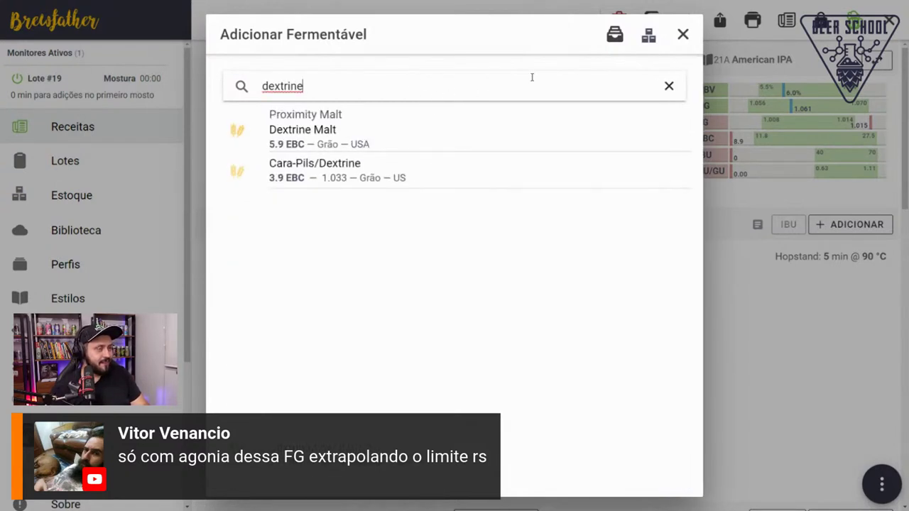
pyautogui.hotkey('ctrl', 'a')
pyautogui.press('BackSpace')
# Step: Search the fermentables for "maltode" and add 400 g of the US Maltodextrin to the recipe
pyautogui.write('matol')
pyautogui.press('BackSpace')
pyautogui.press('BackSpace')
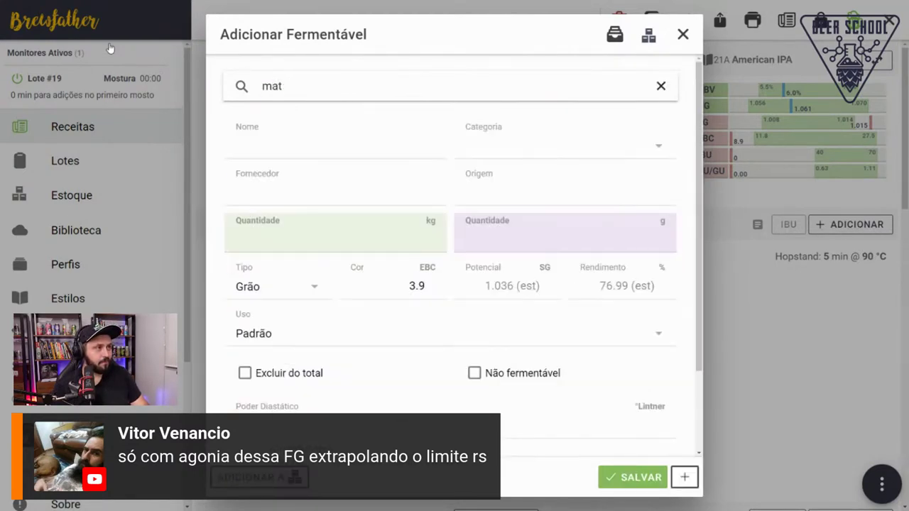
pyautogui.press('BackSpace')
pyautogui.write('ltod')
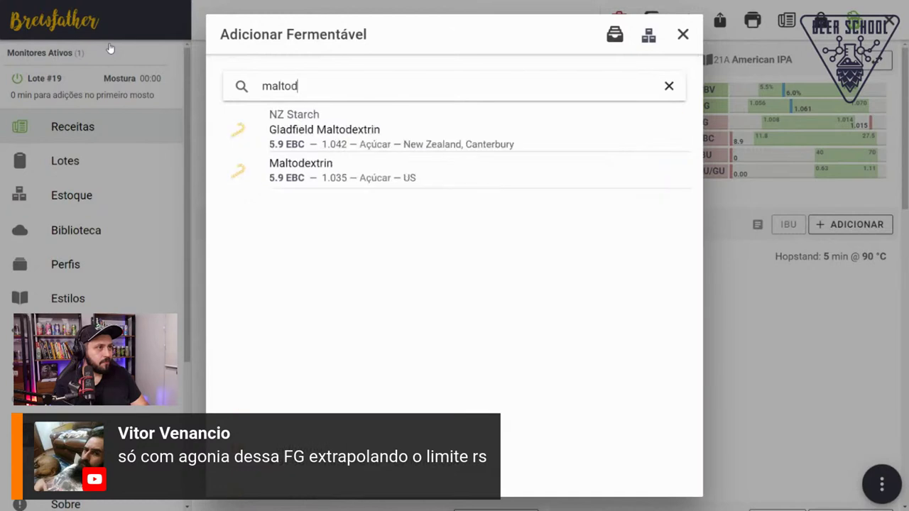
pyautogui.write('e')
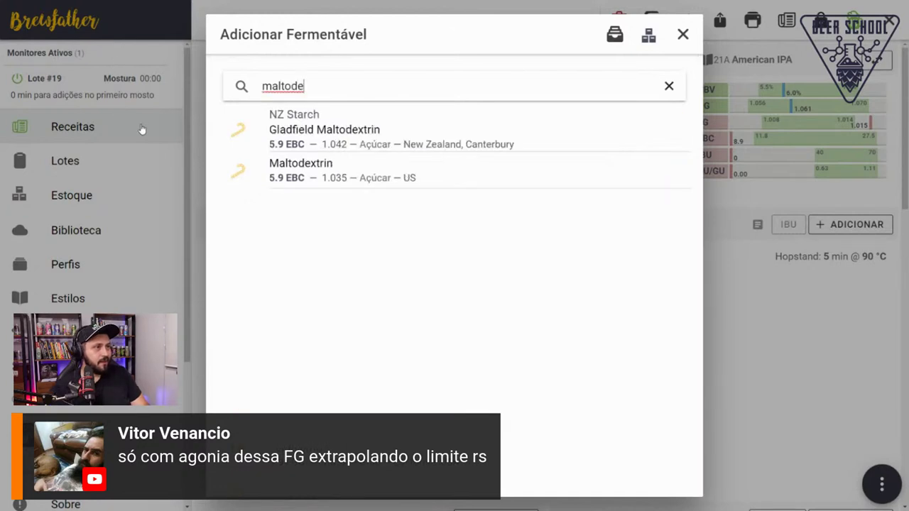
pyautogui.click(381, 178)
pyautogui.click(574, 234)
pyautogui.write('400')
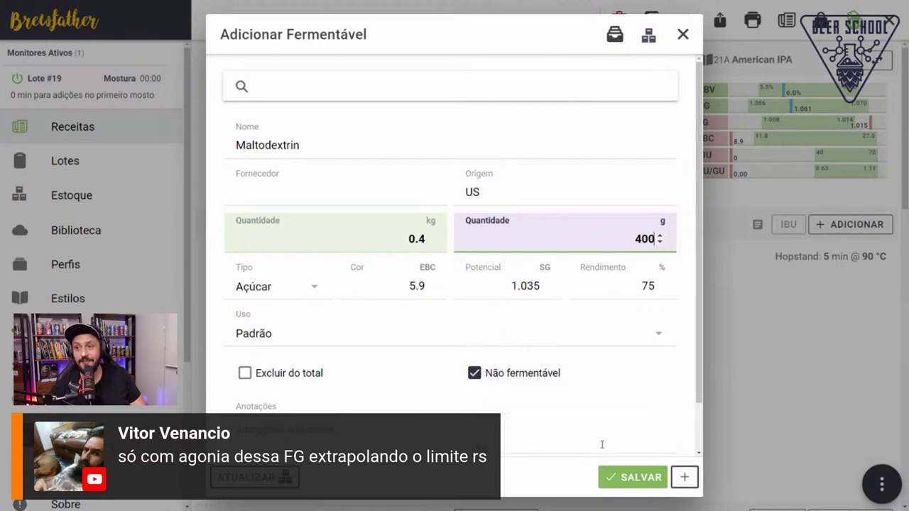
pyautogui.click(616, 480)
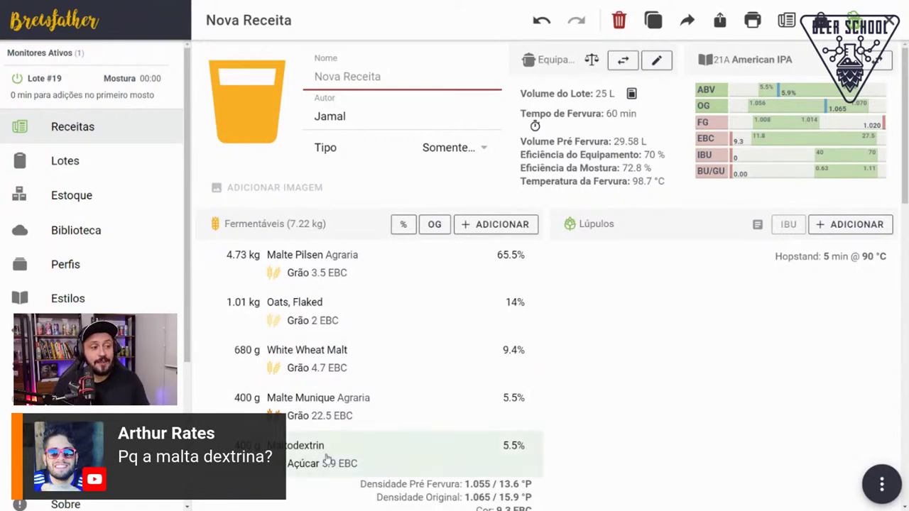
# Step: Open the Maltodextrin entry in the recipe's fermentables and delete it
pyautogui.click(426, 456)
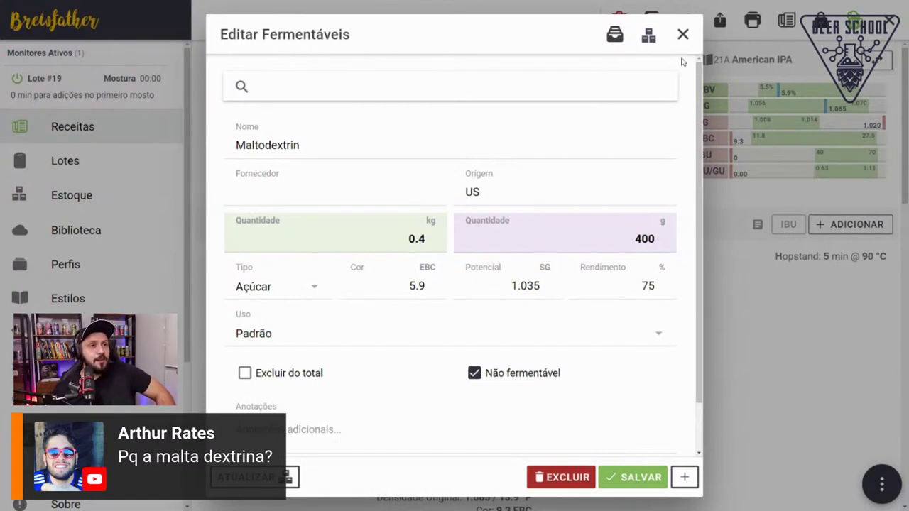
pyautogui.click(682, 34)
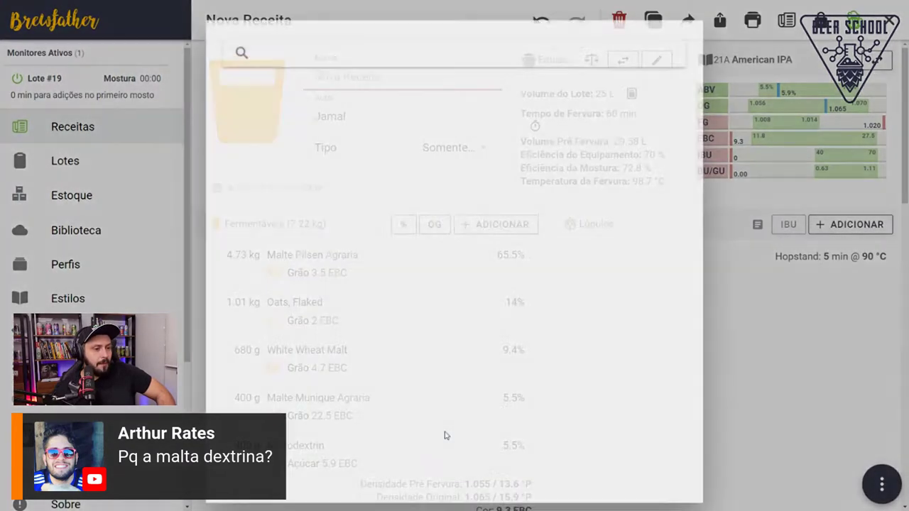
pyautogui.click(446, 435)
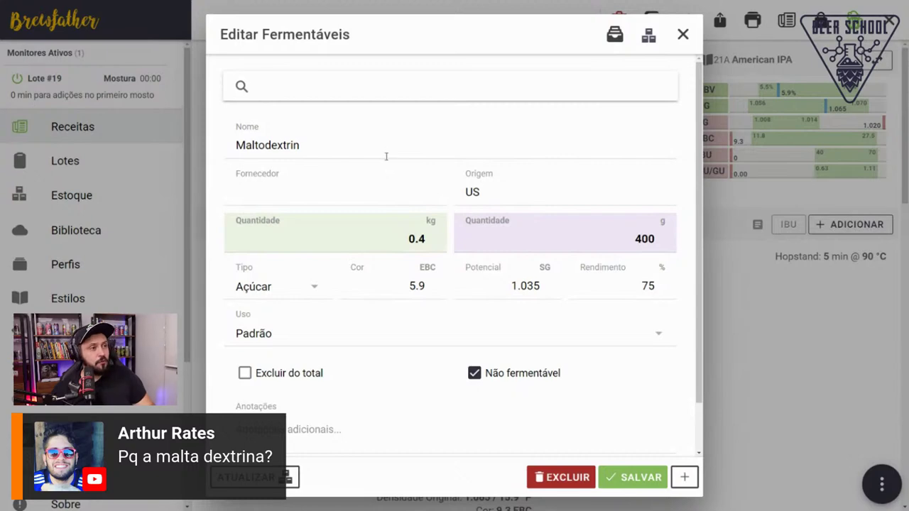
pyautogui.click(552, 485)
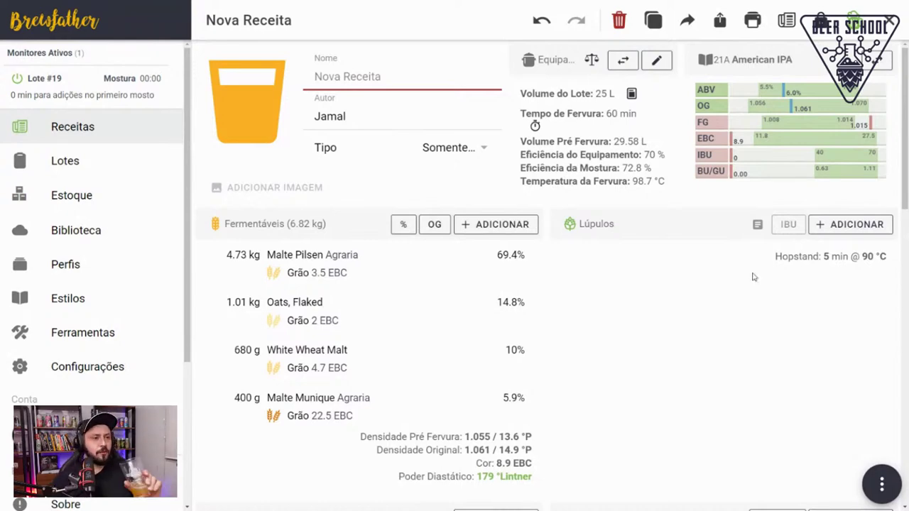
# Step: Add a new temperature step to the recipe's mash profile and move it up to the first position
pyautogui.scroll(-3, 538, 287)
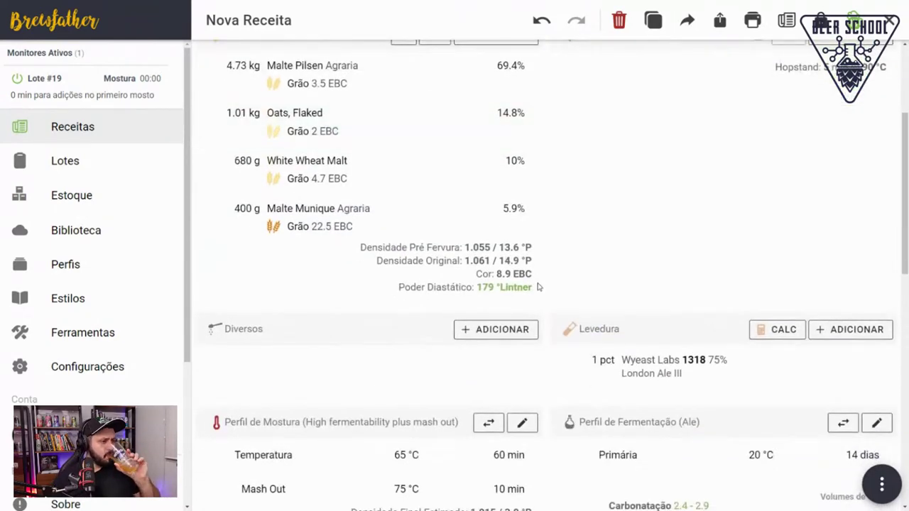
pyautogui.scroll(-2, 377, 328)
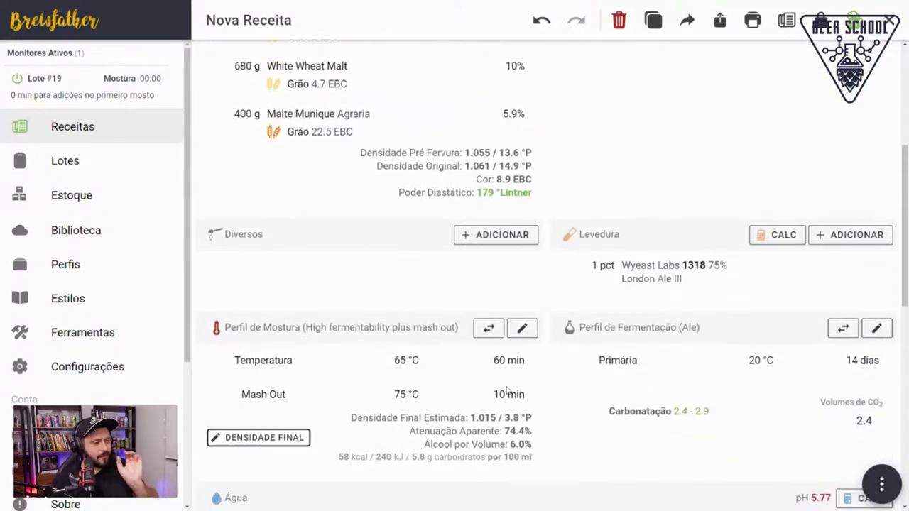
pyautogui.scroll(-2, 500, 254)
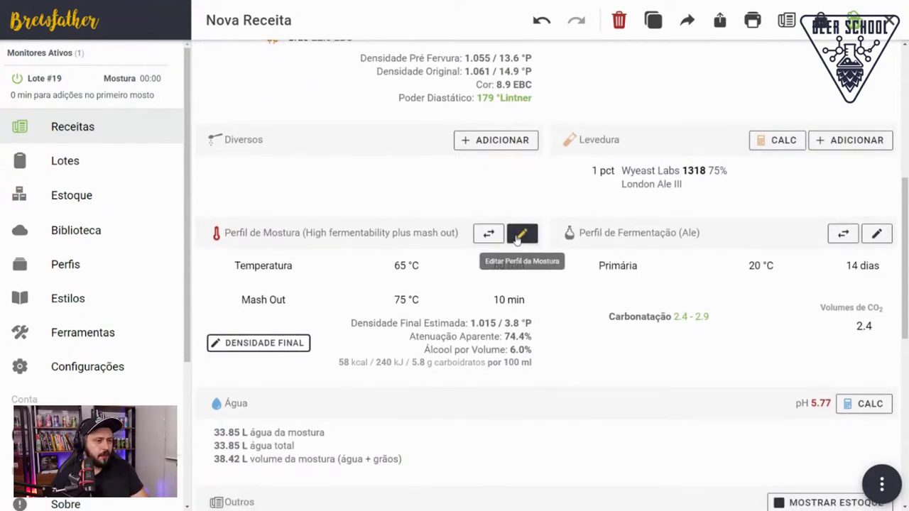
pyautogui.click(517, 239)
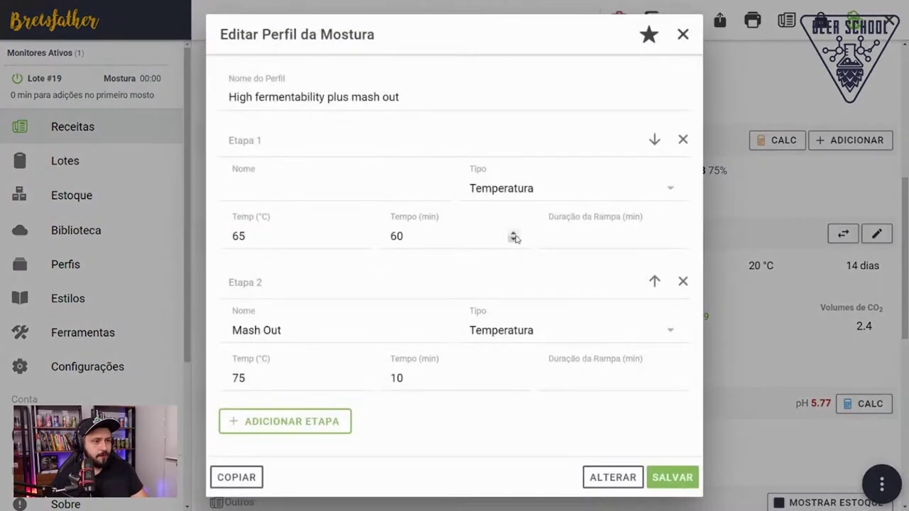
pyautogui.click(301, 429)
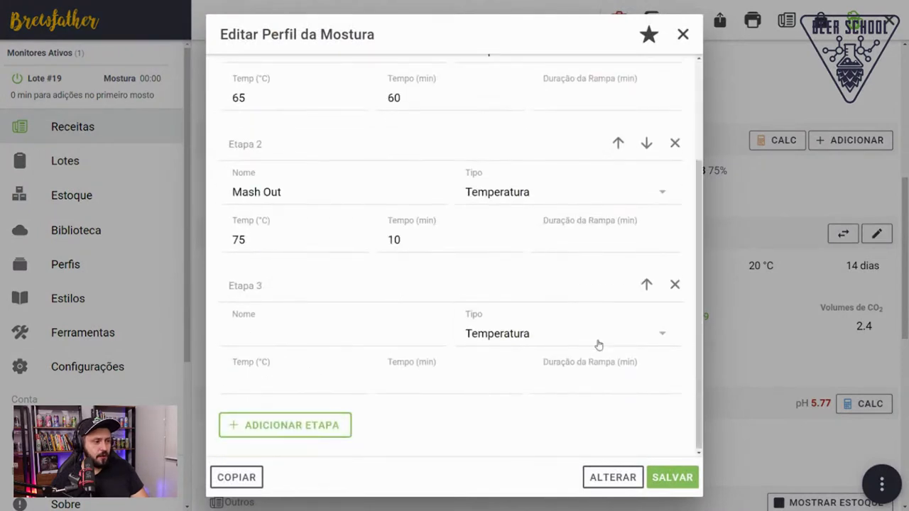
pyautogui.click(646, 285)
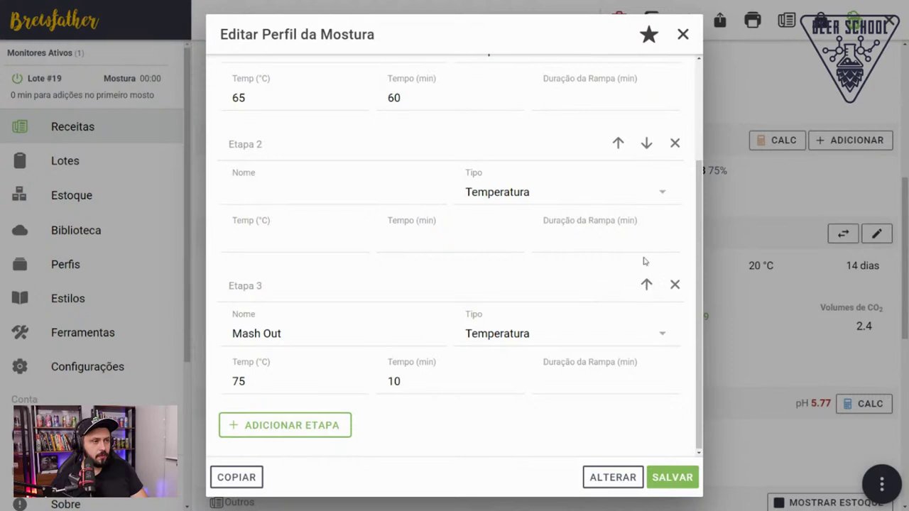
pyautogui.scroll(2, 596, 124)
pyautogui.click(617, 282)
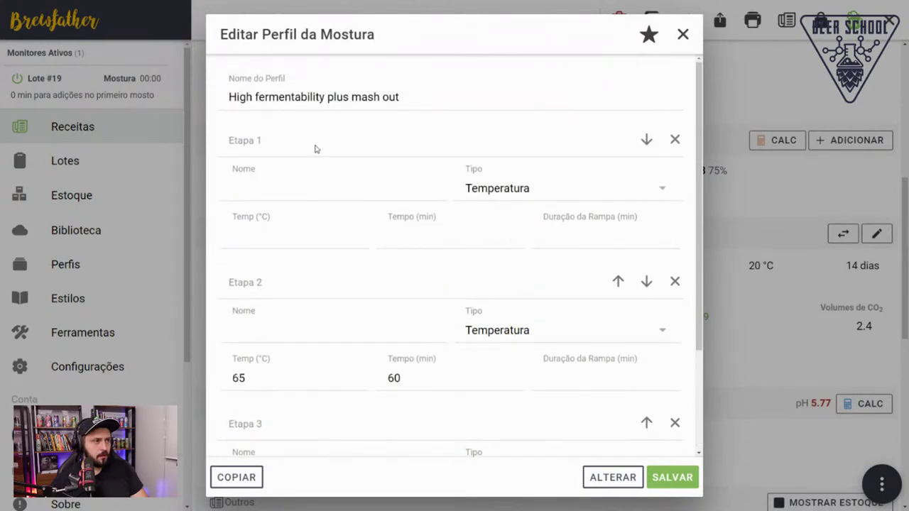
# Step: Name the first mash step "protease" and set it to 55 °C for 5 minutes
pyautogui.click(246, 184)
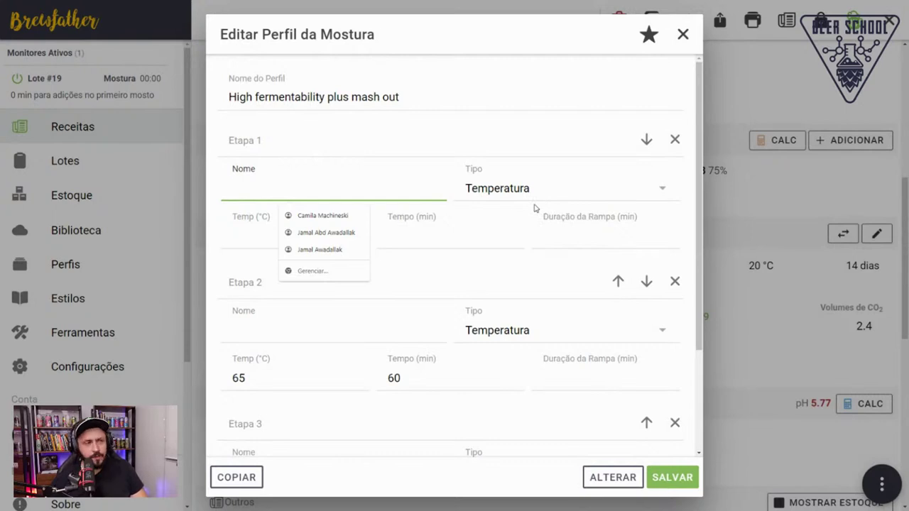
pyautogui.write('pro')
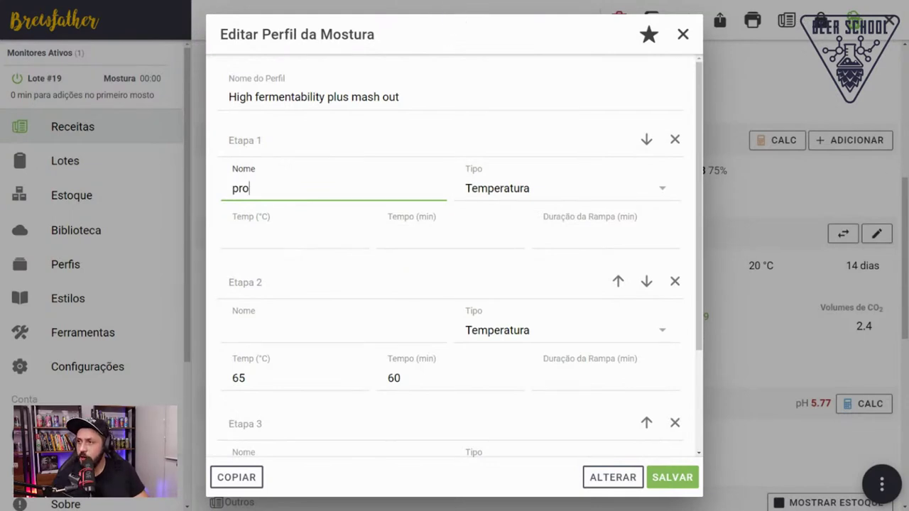
pyautogui.click(301, 193)
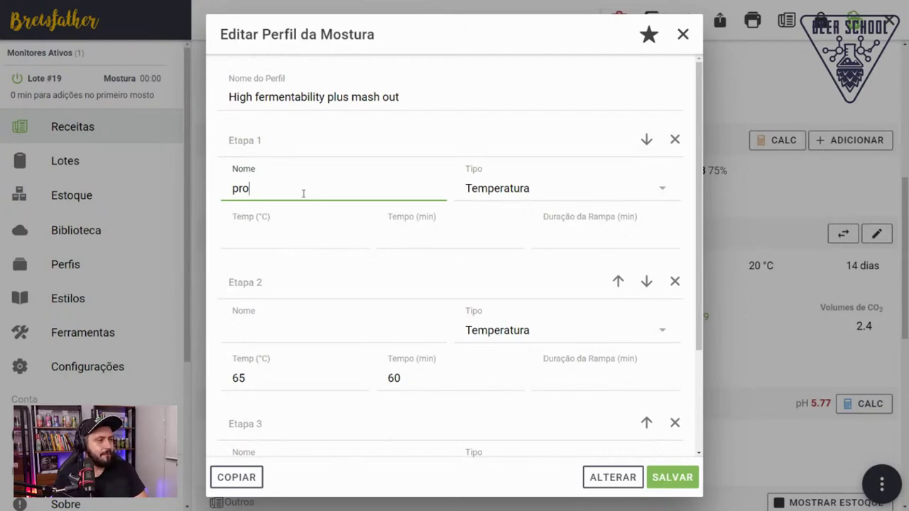
pyautogui.write('tease')
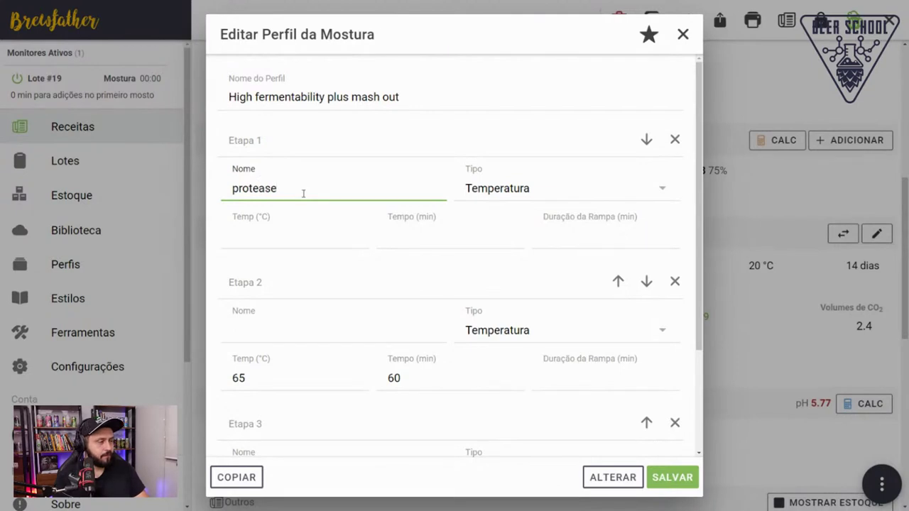
pyautogui.click(290, 240)
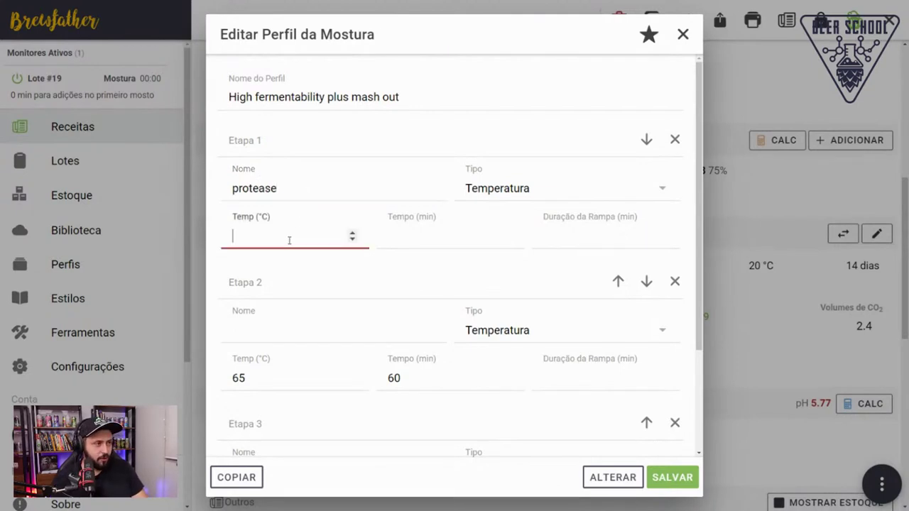
pyautogui.write('55')
pyautogui.click(480, 234)
pyautogui.write('5')
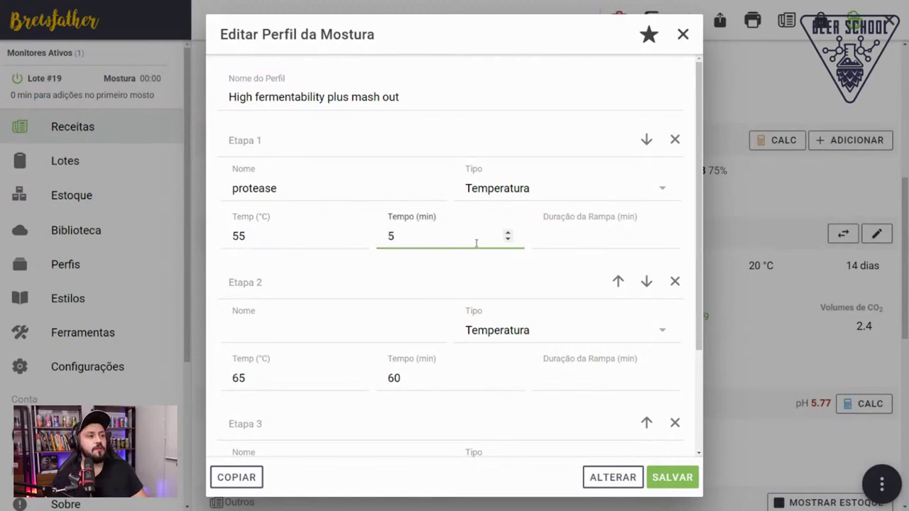
# Step: Name the second mash step "sacarificação" and select the temperature value of the protease step
pyautogui.click(339, 330)
pyautogui.write('sac')
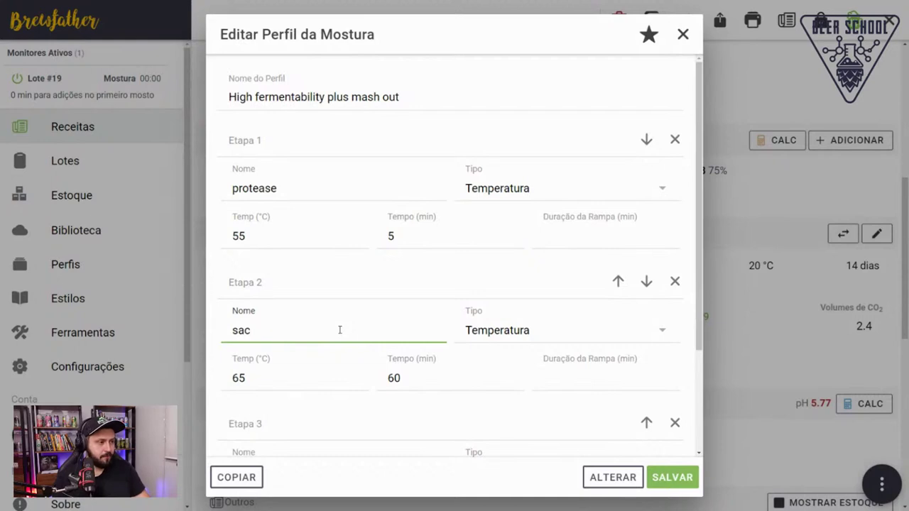
pyautogui.write('xarificação')
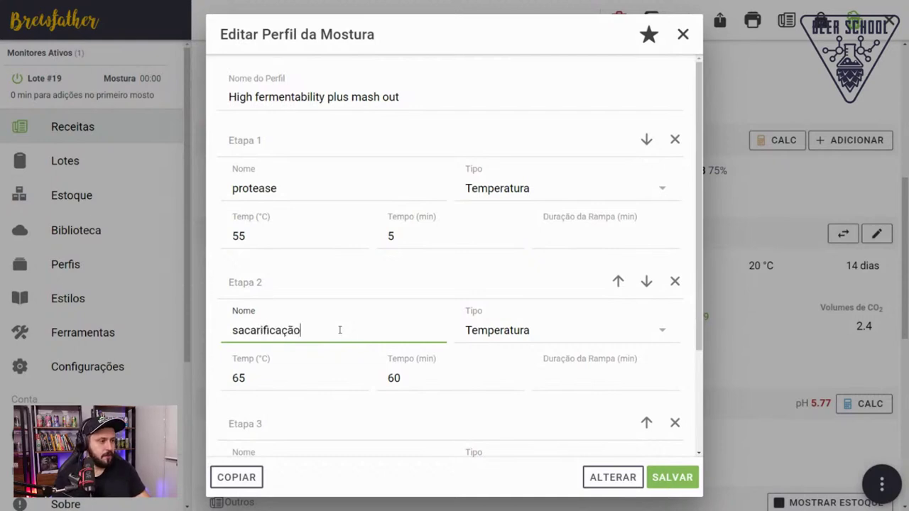
pyautogui.scroll(-1, 354, 381)
pyautogui.scroll(-2, 355, 382)
pyautogui.scroll(3, 316, 387)
pyautogui.click(278, 229)
pyautogui.moveTo(278, 229); pyautogui.dragTo(210, 224)
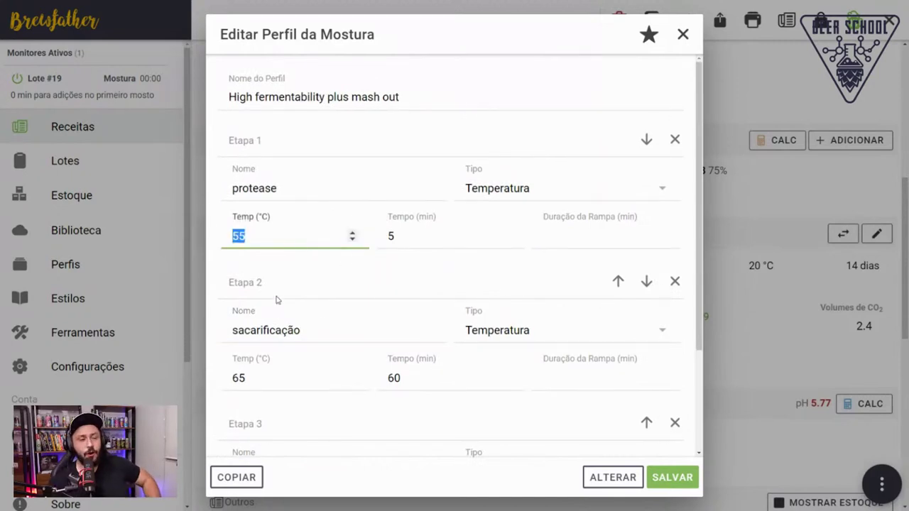
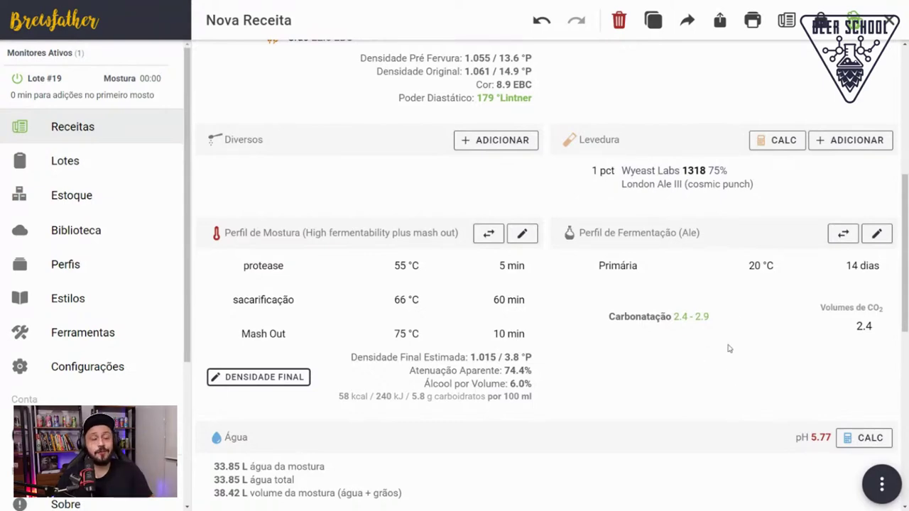
# Step: Start a new hop addition, search the hops for "saaz" and choose the Czech Republic Saaz pellet
pyautogui.scroll(3, 744, 284)
pyautogui.scroll(1, 627, 372)
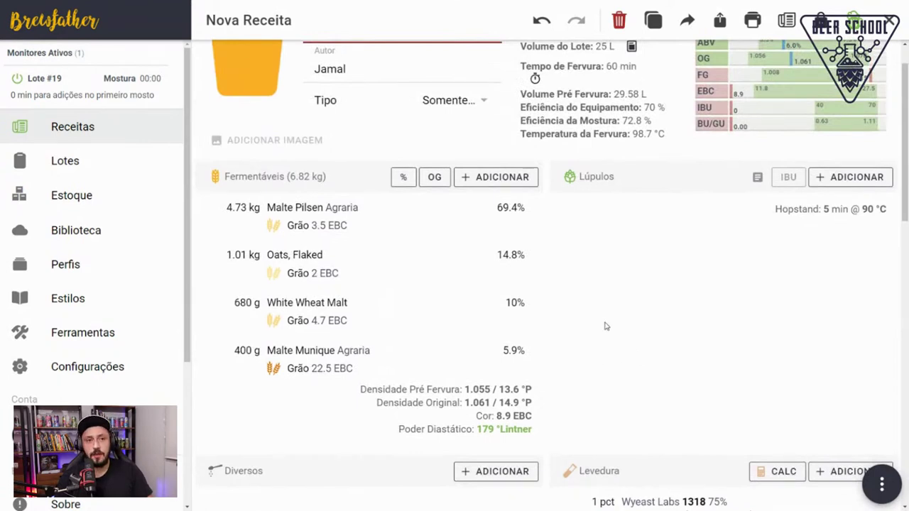
pyautogui.click(878, 177)
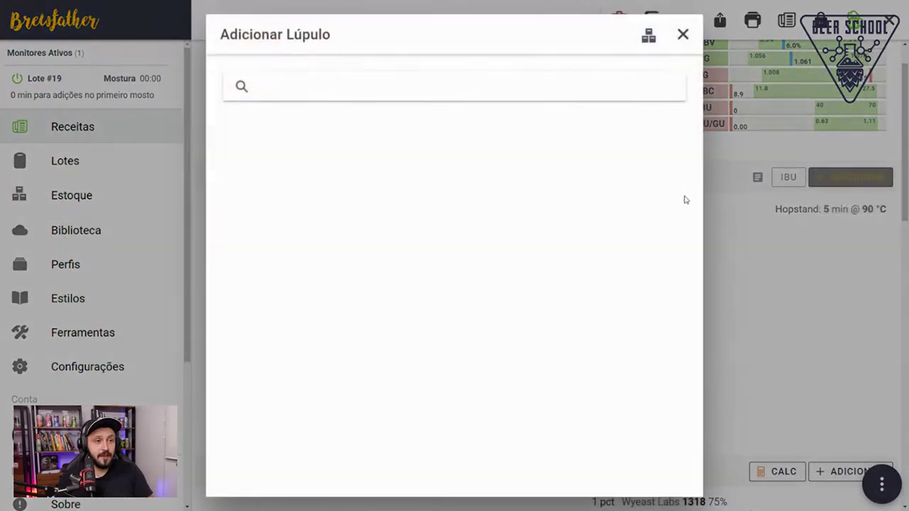
pyautogui.write('zaaz')
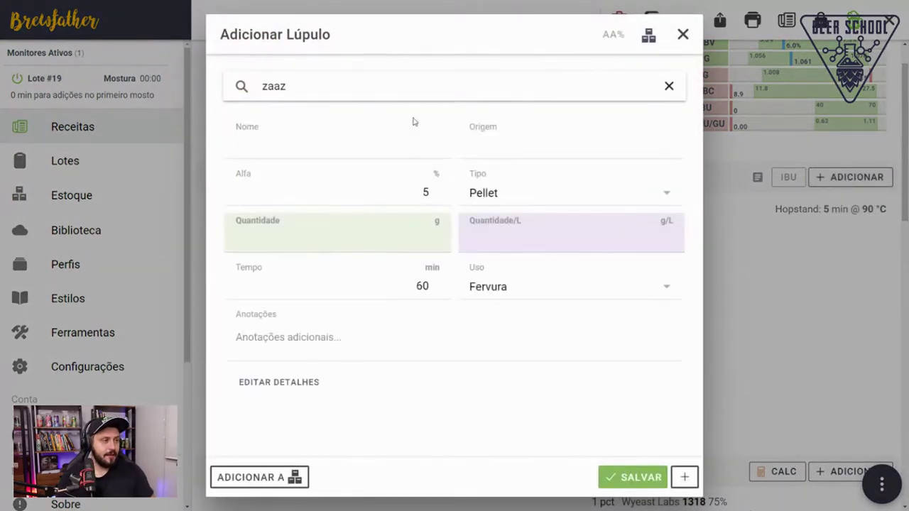
pyautogui.press('BackSpace')
pyautogui.write('s')
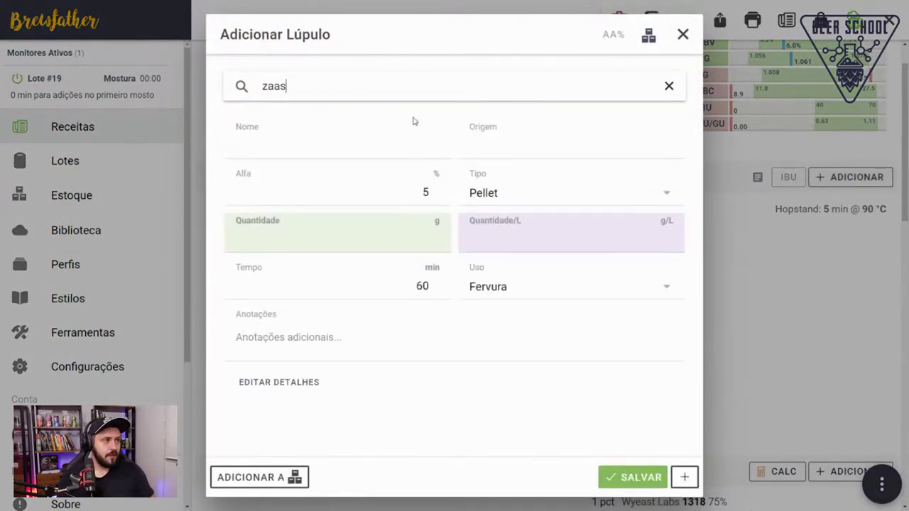
pyautogui.press('BackSpace')
pyautogui.press('BackSpace')
pyautogui.press('BackSpace')
pyautogui.press('BackSpace')
pyautogui.write('saaz')
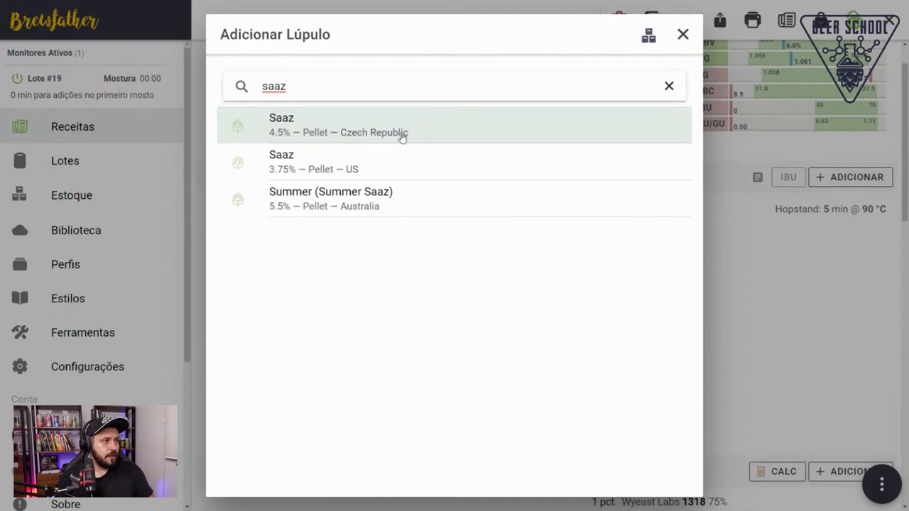
pyautogui.click(402, 135)
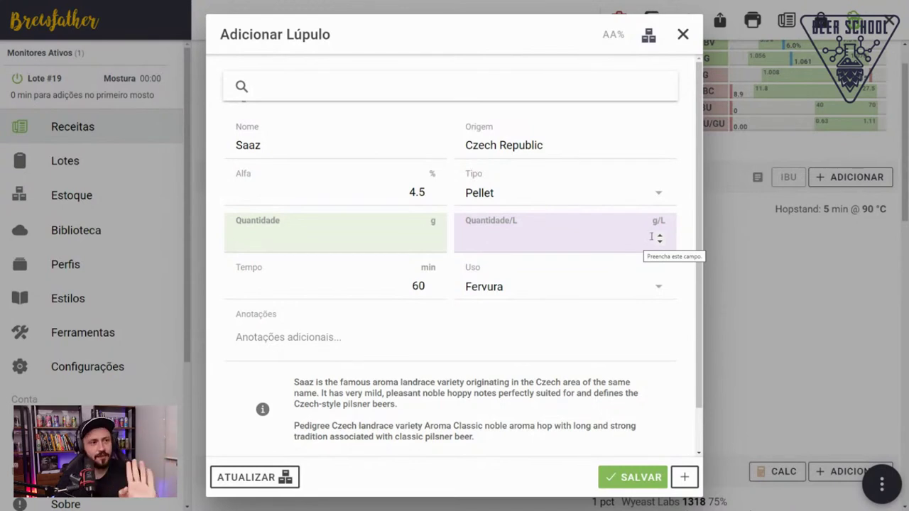
# Step: Change the hop's origin to Brasil and its name to "Saaz (Brava Terra)"
pyautogui.moveTo(593, 138); pyautogui.dragTo(206, 109)
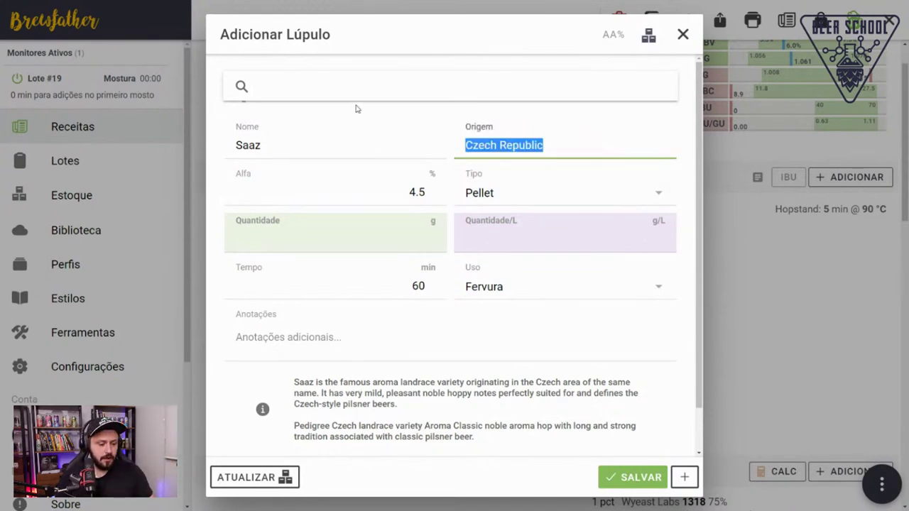
pyautogui.write('Bra')
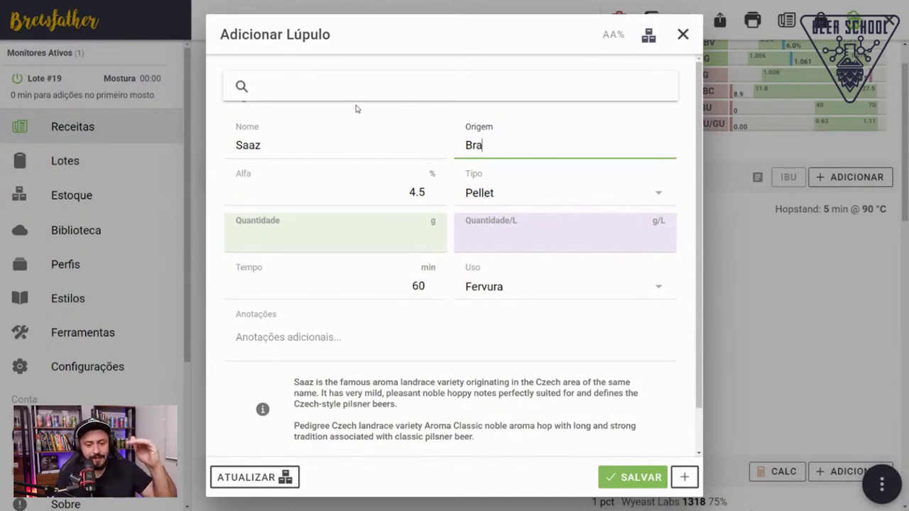
pyautogui.write('z')
pyautogui.press('BackSpace')
pyautogui.write('si')
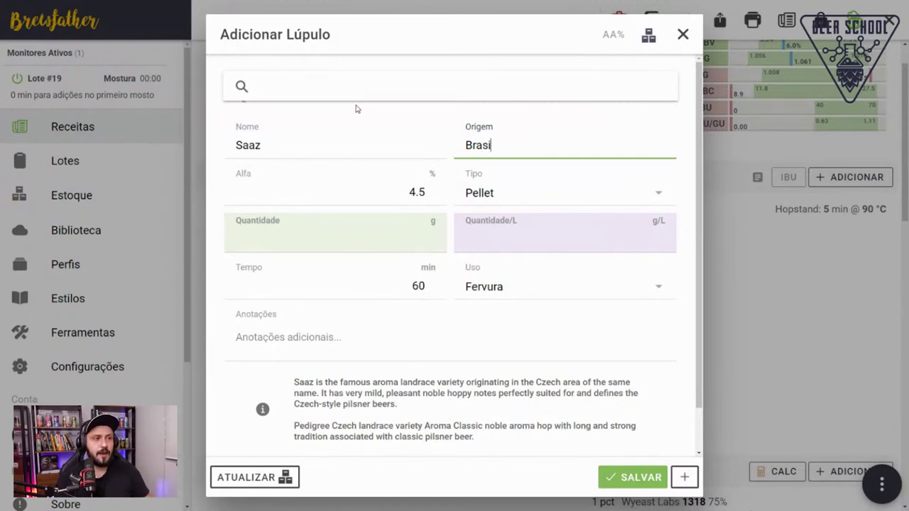
pyautogui.write('l')
pyautogui.click(369, 145)
pyautogui.write('(Bra')
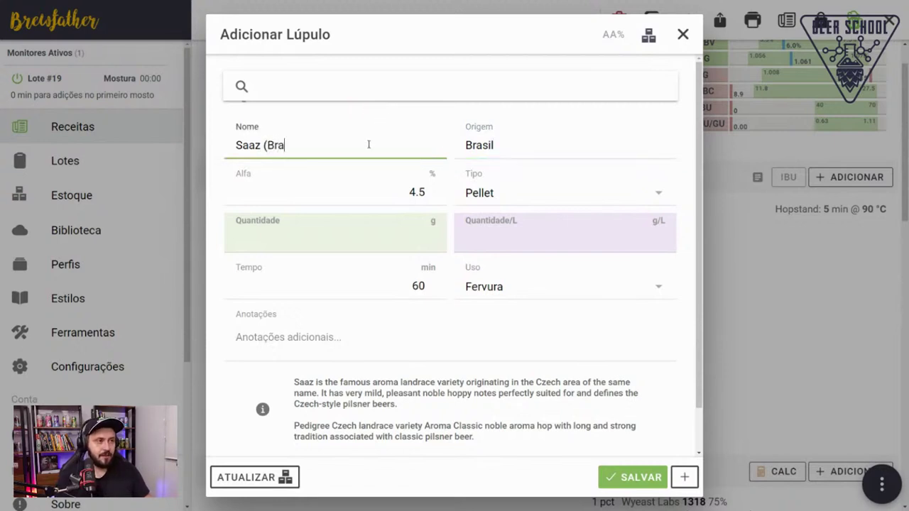
pyautogui.write('va Terra)')
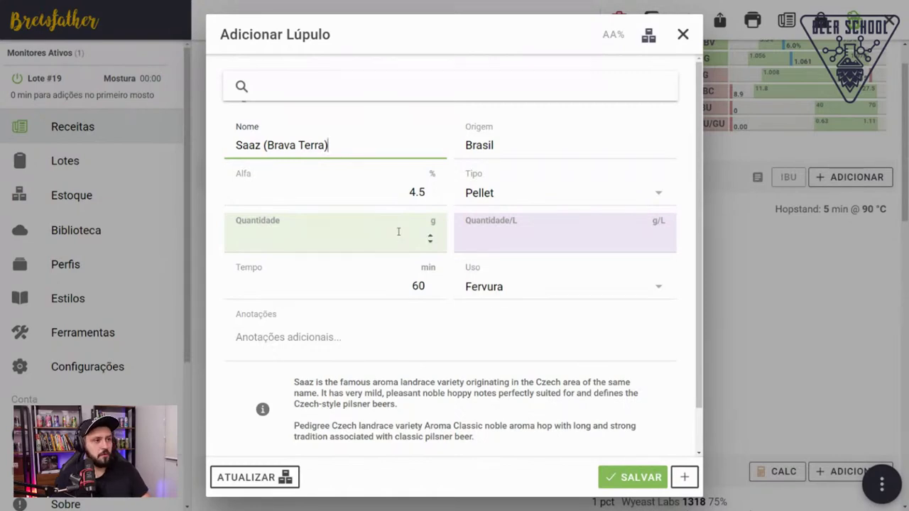
# Step: Set the use of the Saaz (Brava Terra) hop to Mostura and activate its notes field
pyautogui.scroll(-1, 398, 229)
pyautogui.click(522, 237)
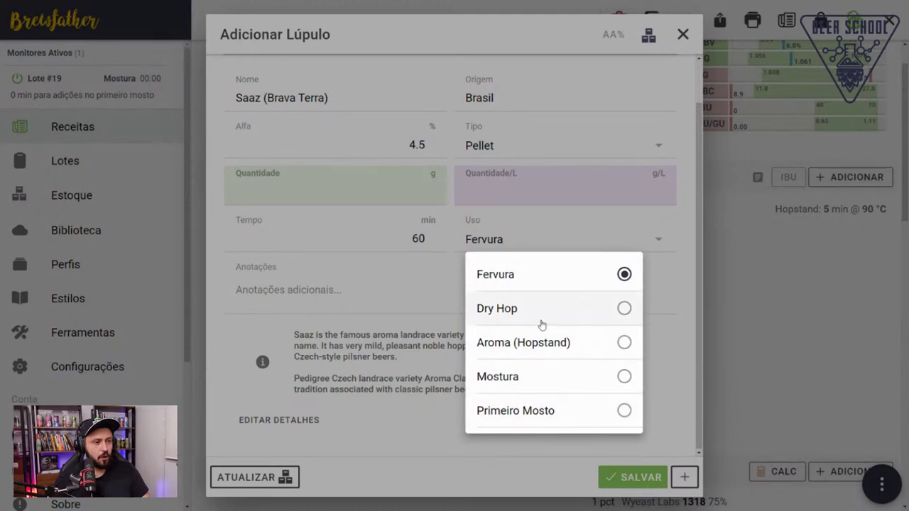
pyautogui.click(530, 379)
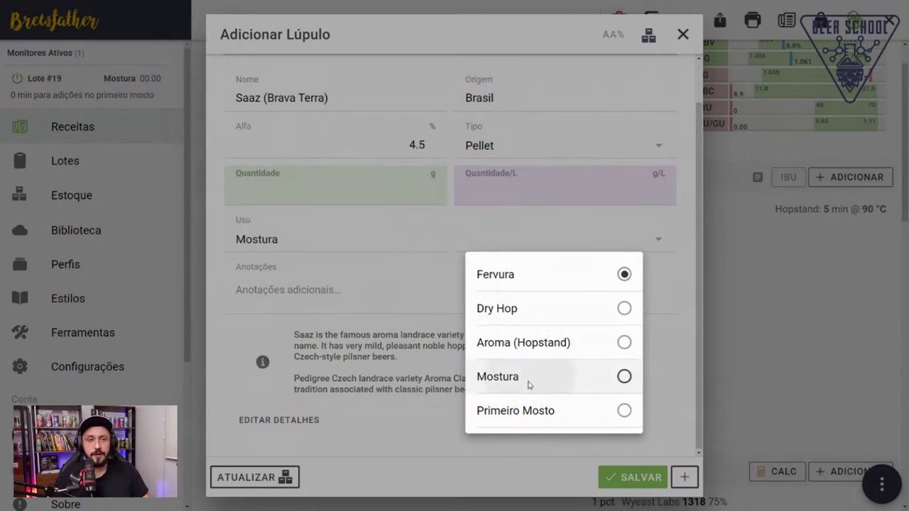
pyautogui.click(368, 289)
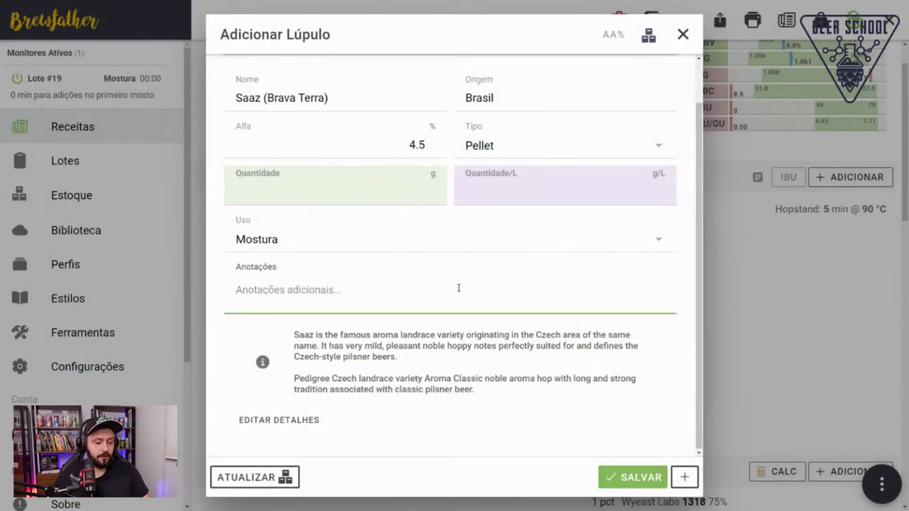
# Step: Enter the hop note "Para transformar precursores glutationados em precursores cisteinados onde a cosmic punch atua"
pyautogui.write('Para li')
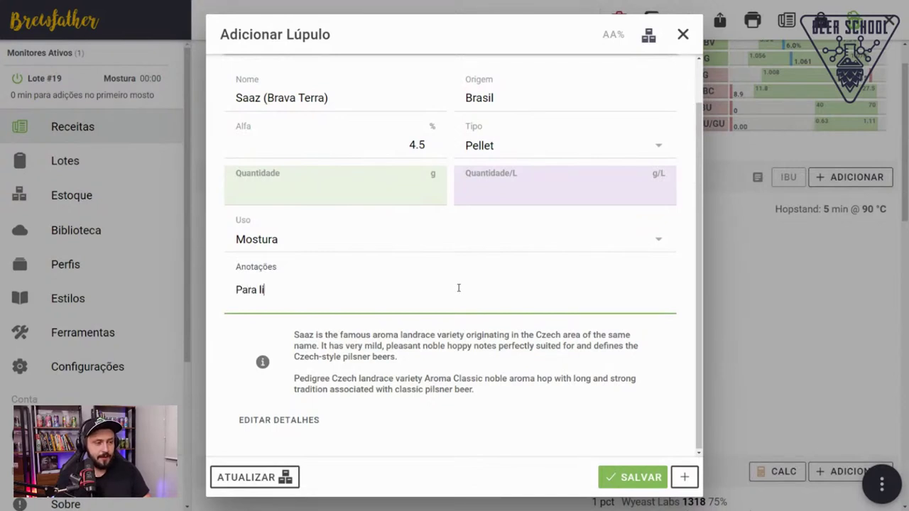
pyautogui.write('berar precur')
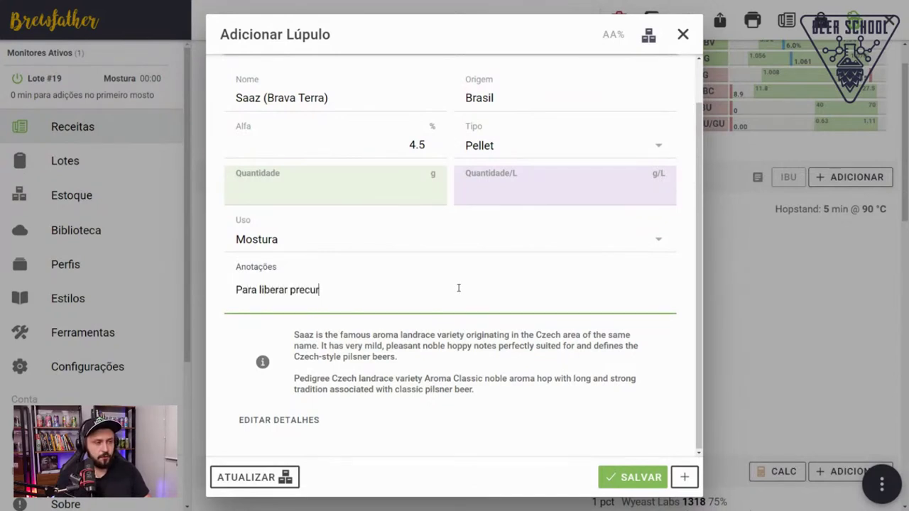
pyautogui.write('sores glutationa')
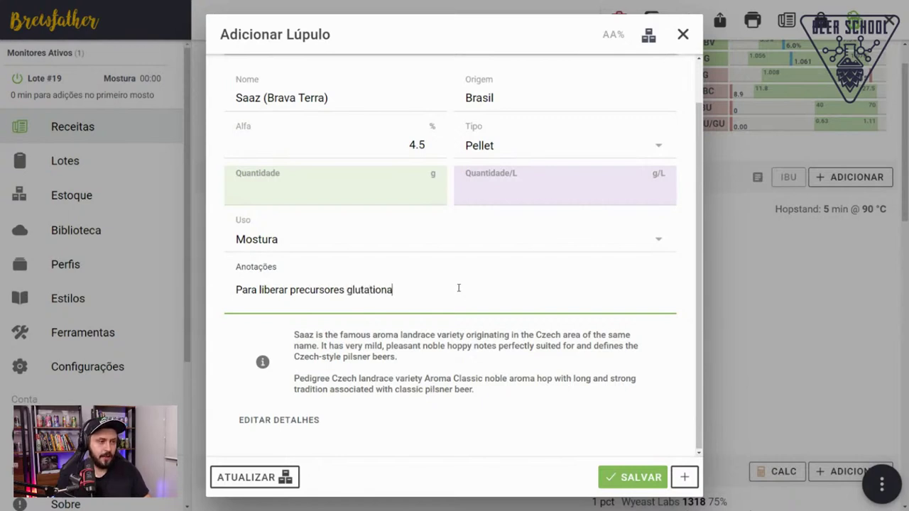
pyautogui.write('dos')
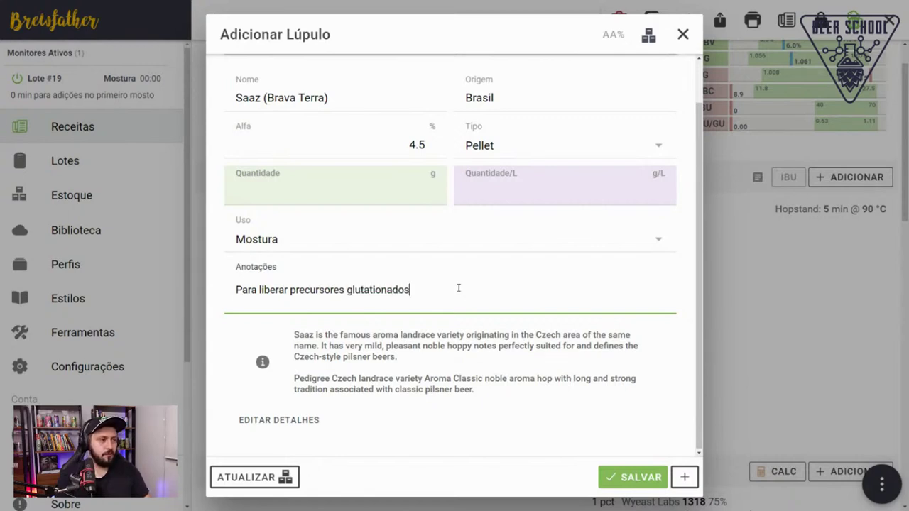
pyautogui.doubleClick(277, 289)
pyautogui.write('transformar')
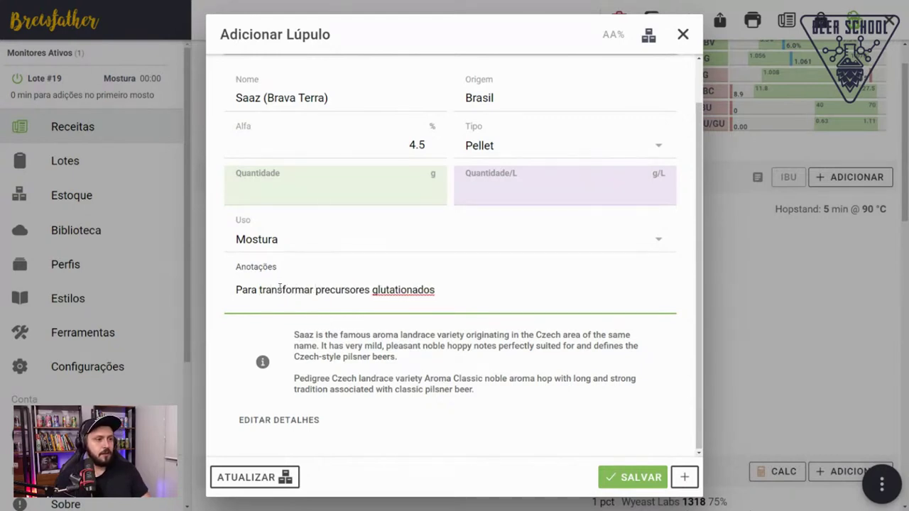
pyautogui.click(506, 293)
pyautogui.write('em precursores cisteinados onde a cosmic punch atua')
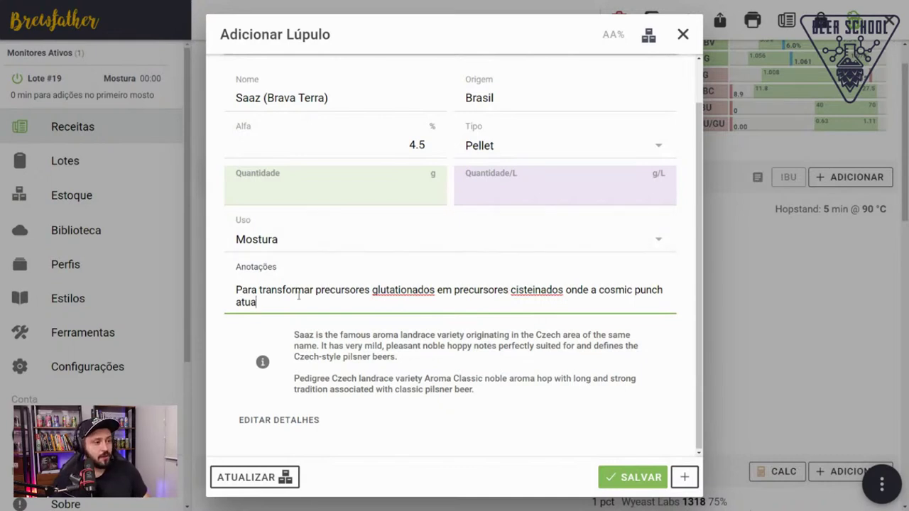
pyautogui.hotkey('shift', 'Up')
pyautogui.click(373, 290)
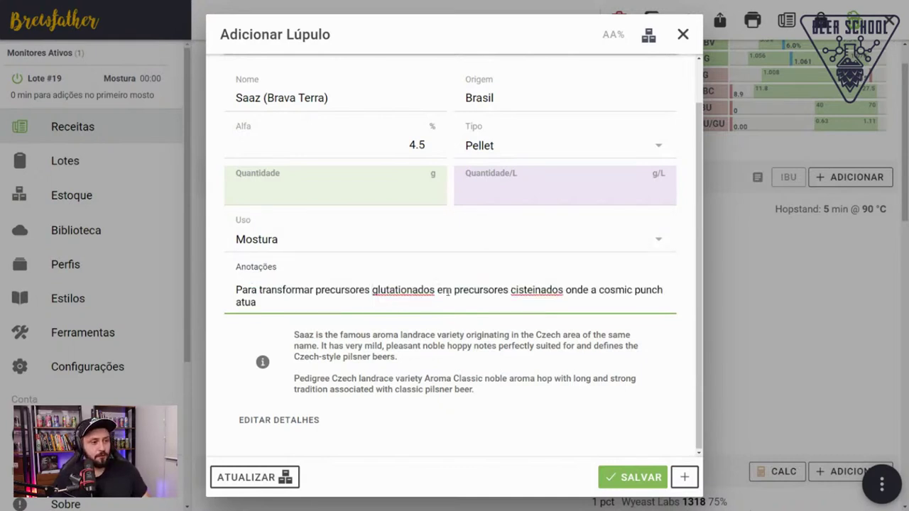
pyautogui.moveTo(451, 291); pyautogui.dragTo(235, 298)
pyautogui.moveTo(480, 290); pyautogui.dragTo(687, 284)
pyautogui.click(355, 319)
# Step: Set the Saaz (Brava Terra) mash hop's quantity to 100 g and save the addition to the recipe
pyautogui.scroll(1, 327, 297)
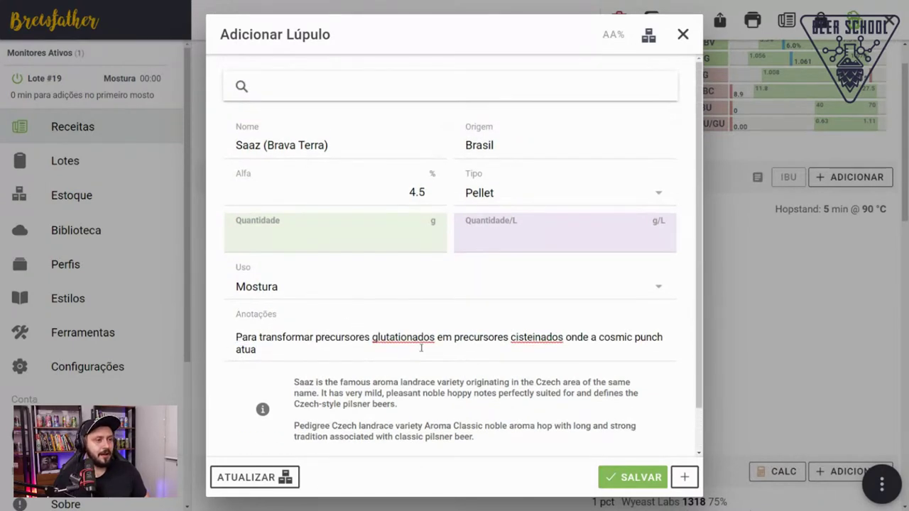
pyautogui.click(369, 245)
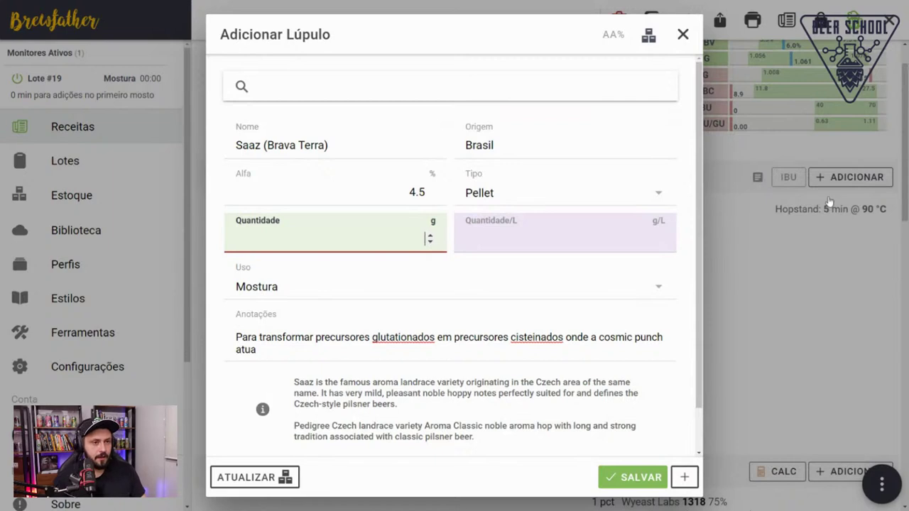
pyautogui.write('100')
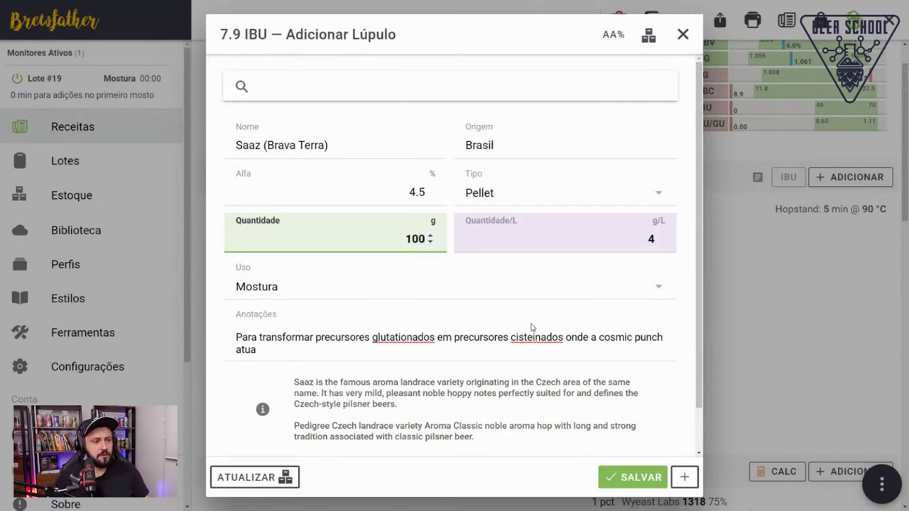
pyautogui.moveTo(364, 338); pyautogui.dragTo(452, 338)
pyautogui.doubleClick(412, 337)
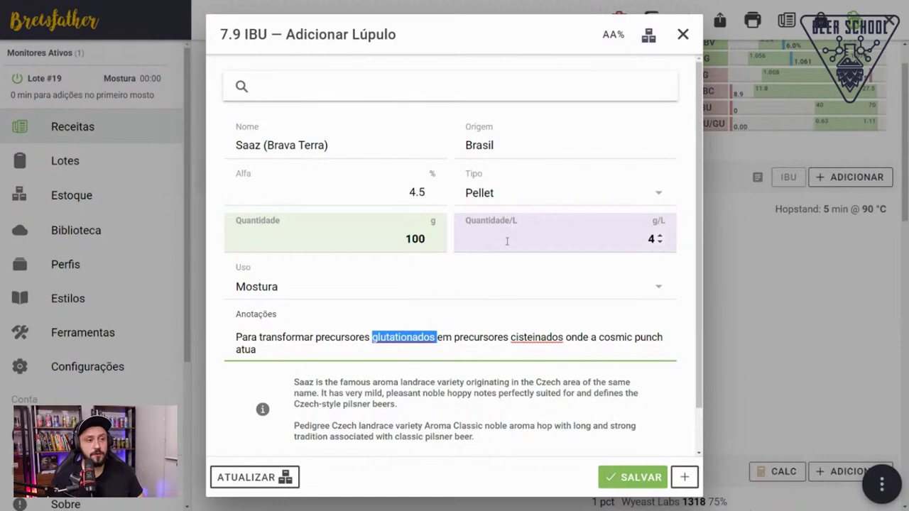
pyautogui.doubleClick(651, 240)
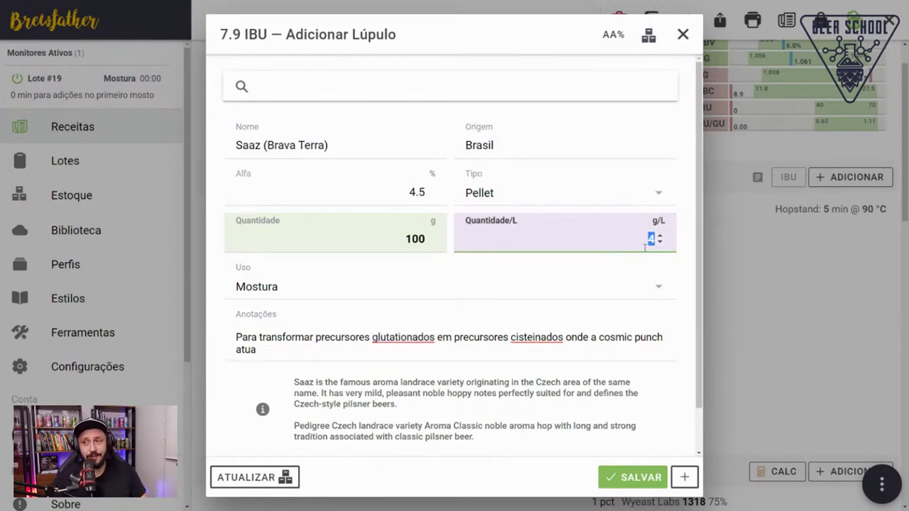
pyautogui.click(638, 481)
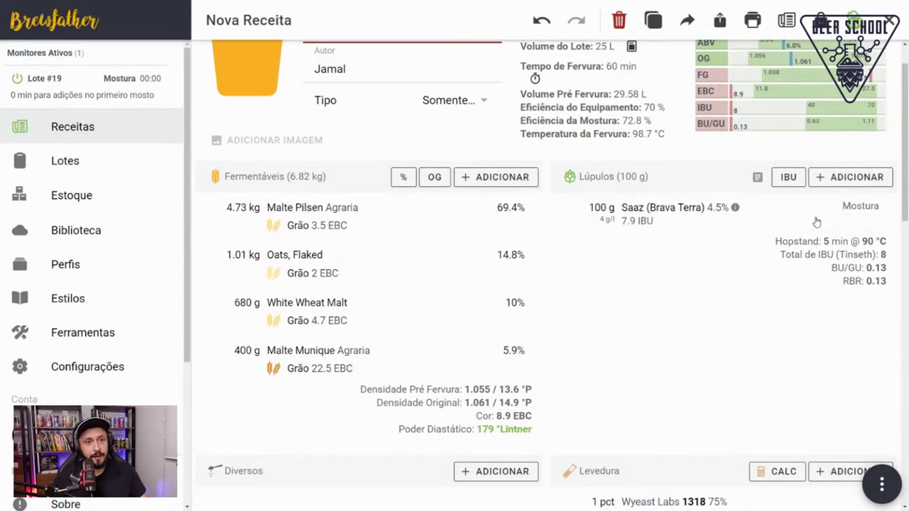
# Step: Reopen the Saaz (Brava Terra) hop, set its dosage to 3 g/L and save the change
pyautogui.click(647, 223)
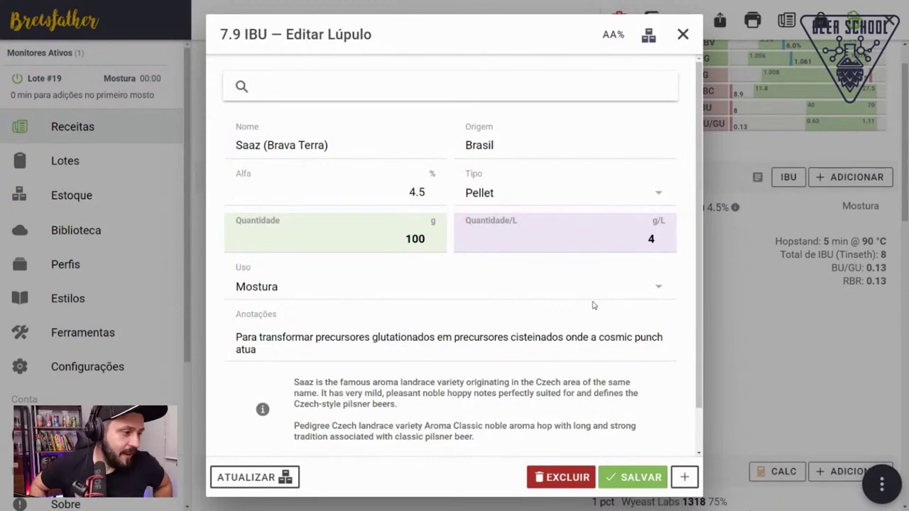
pyautogui.doubleClick(417, 241)
pyautogui.write('80')
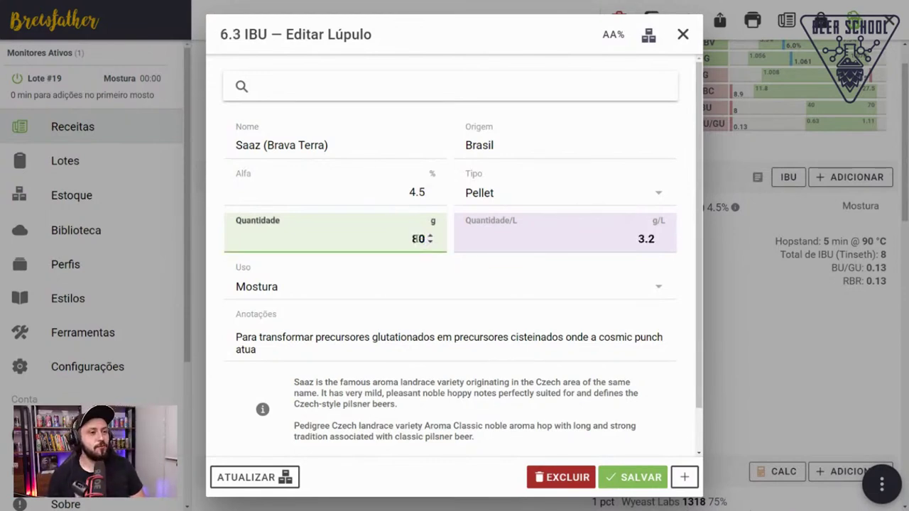
pyautogui.doubleClick(418, 239)
pyautogui.doubleClick(630, 242)
pyautogui.write('3')
pyautogui.click(651, 482)
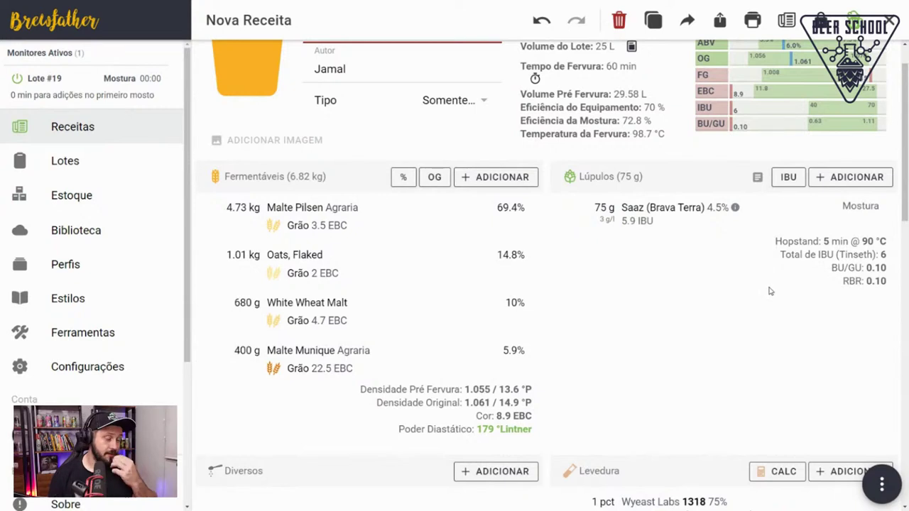
# Step: Switch to the IPA.pptx presentation in PowerPoint and examine the aroma intensity dosages on the Quantidade slide
pyautogui.scroll(2, 754, 346)
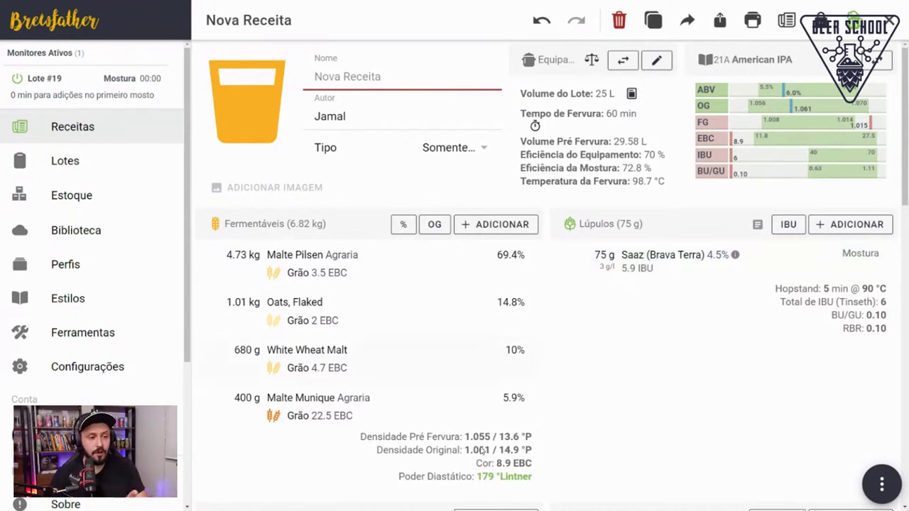
pyautogui.moveTo(526, 508)
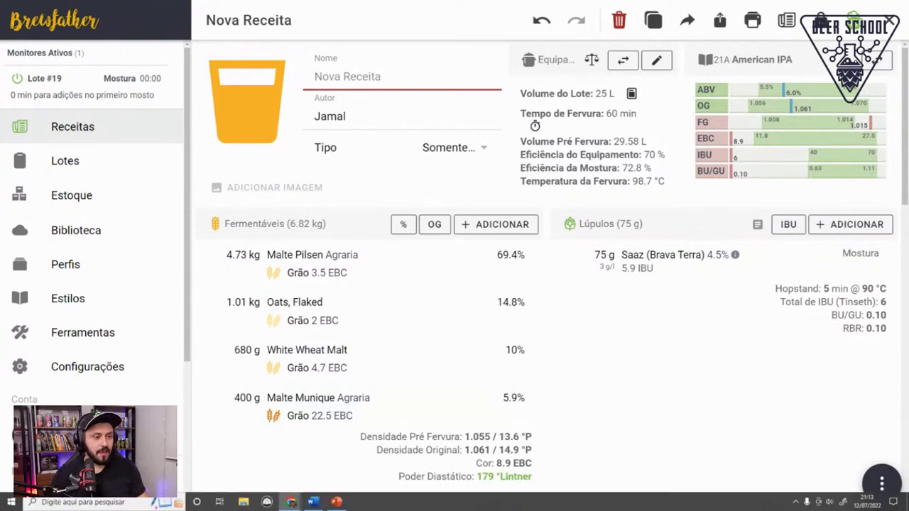
pyautogui.click(336, 502)
pyautogui.scroll(-10, 125, 319)
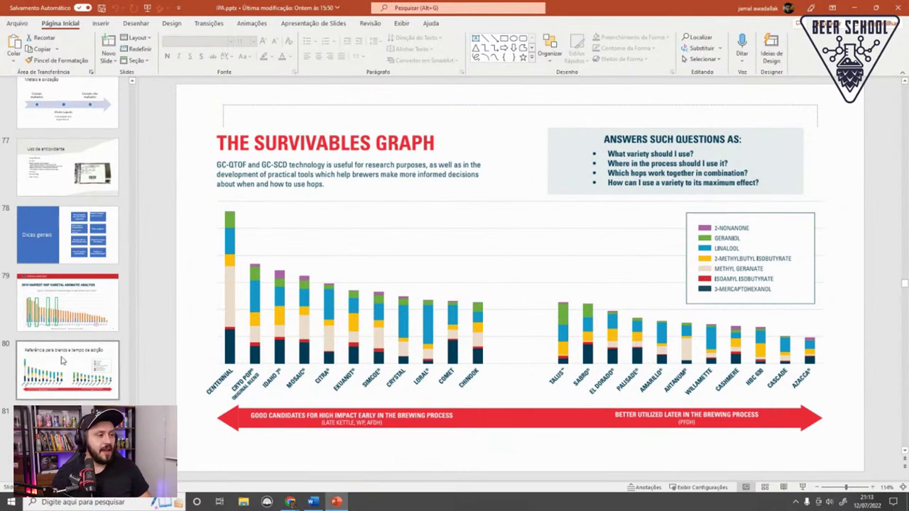
pyautogui.scroll(3, 63, 241)
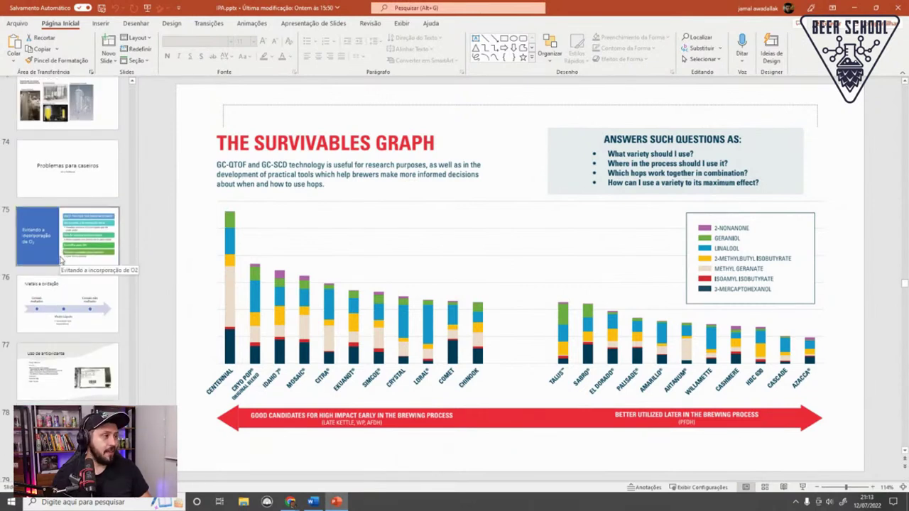
pyautogui.scroll(8, 50, 269)
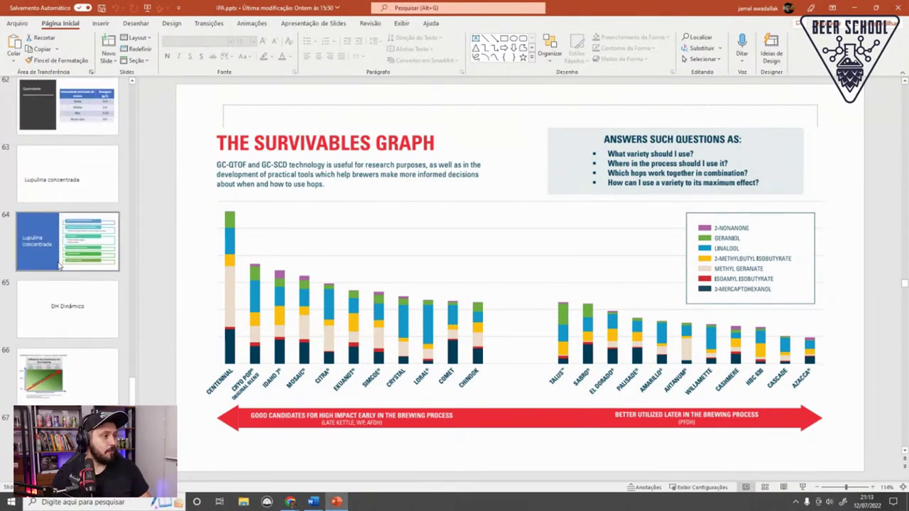
pyautogui.scroll(1, 61, 263)
pyautogui.click(93, 162)
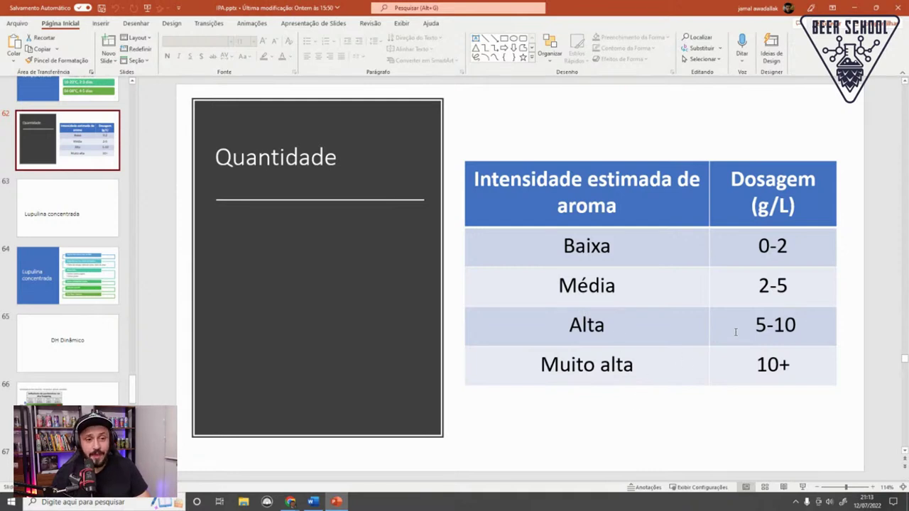
pyautogui.moveTo(736, 331); pyautogui.dragTo(807, 335)
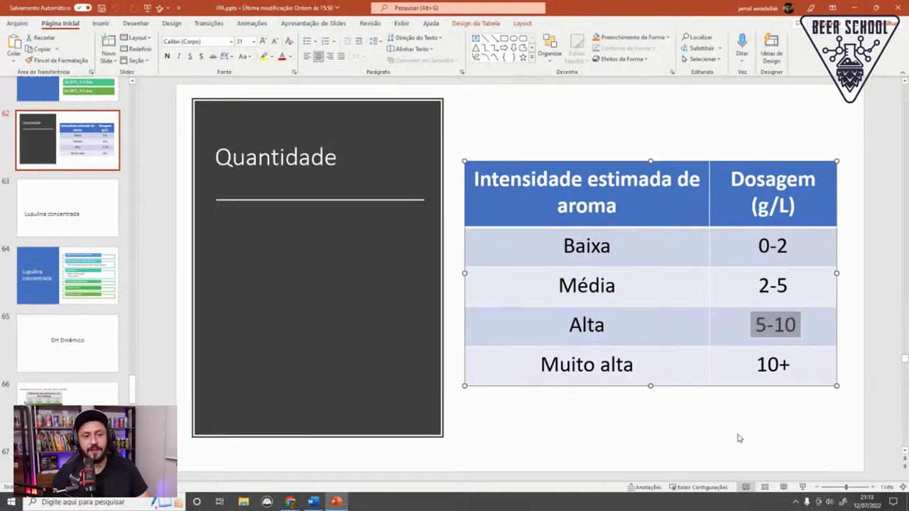
pyautogui.moveTo(757, 364); pyautogui.dragTo(801, 363)
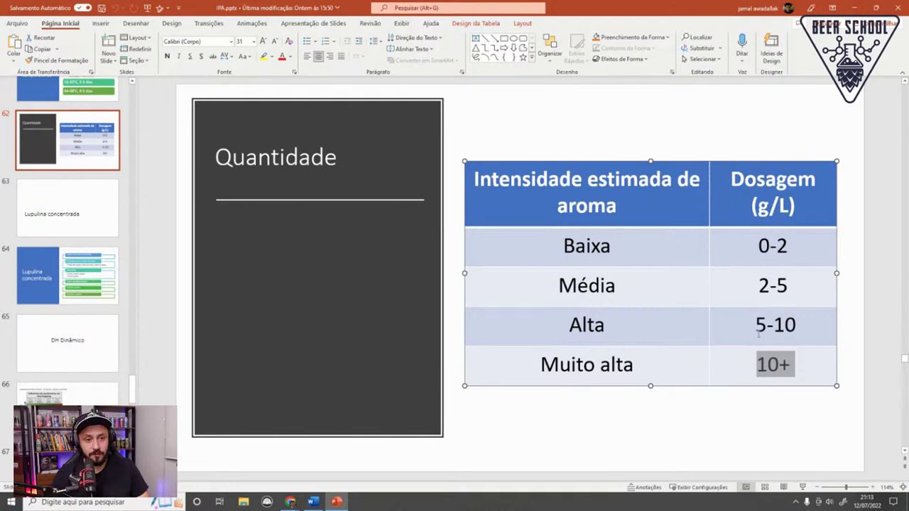
pyautogui.moveTo(756, 325); pyautogui.dragTo(801, 322)
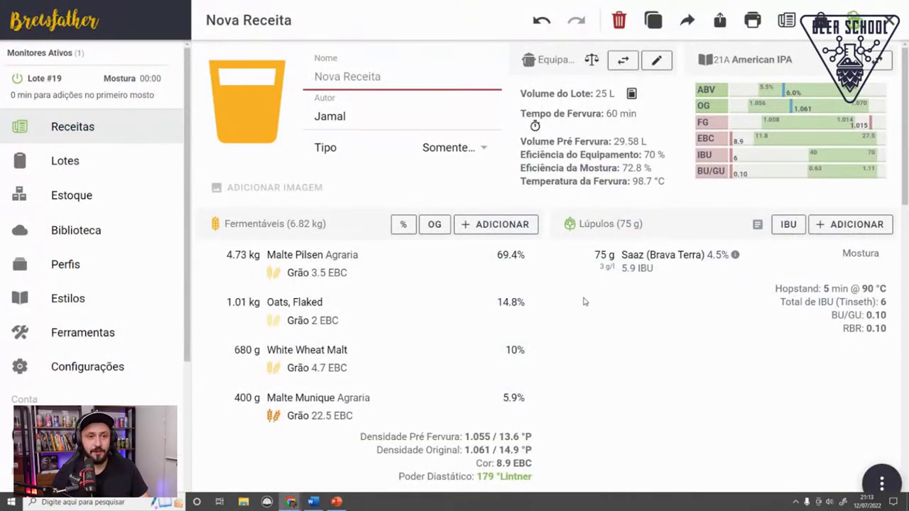
# Step: Start a new hop addition with Sorachi Ace, setting its alpha to 9.5% and its origin to Brasil
pyautogui.click(823, 224)
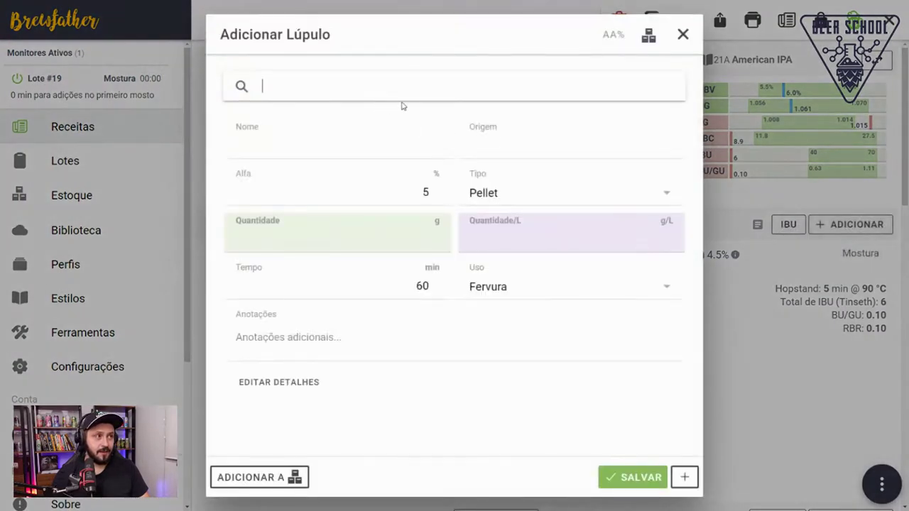
pyautogui.write('sora')
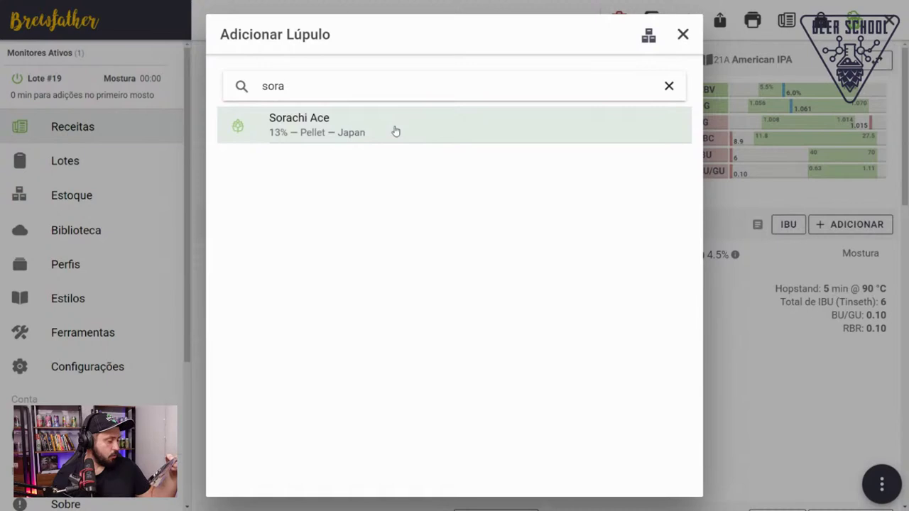
pyautogui.click(395, 132)
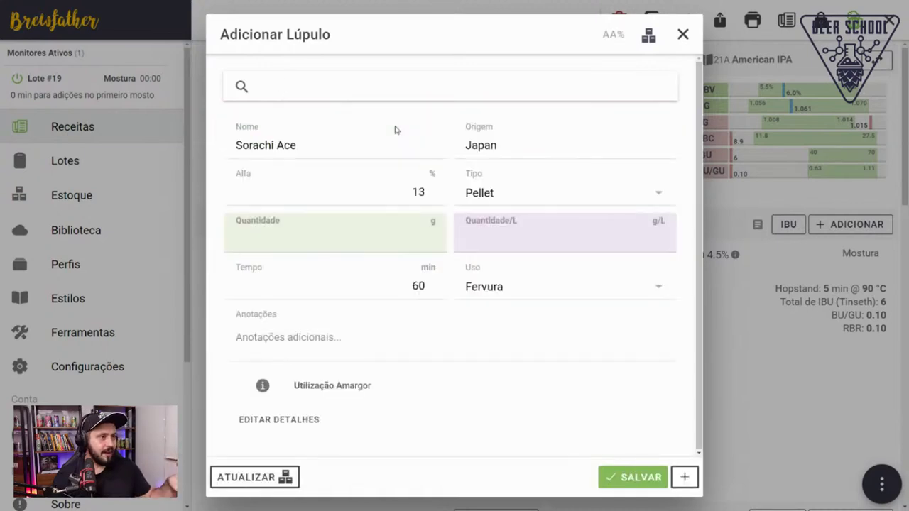
pyautogui.click(419, 191)
pyautogui.write('9.5')
pyautogui.click(508, 151)
pyautogui.write('Brasil')
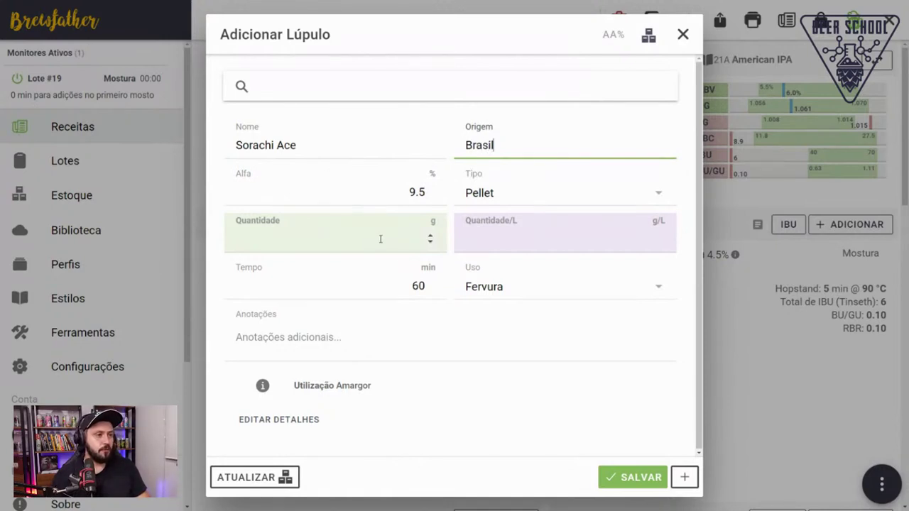
# Step: Set the Sorachi Ace use to Aroma (Hopstand) with 1 g and add it, keeping the form open for another hop
pyautogui.click(523, 293)
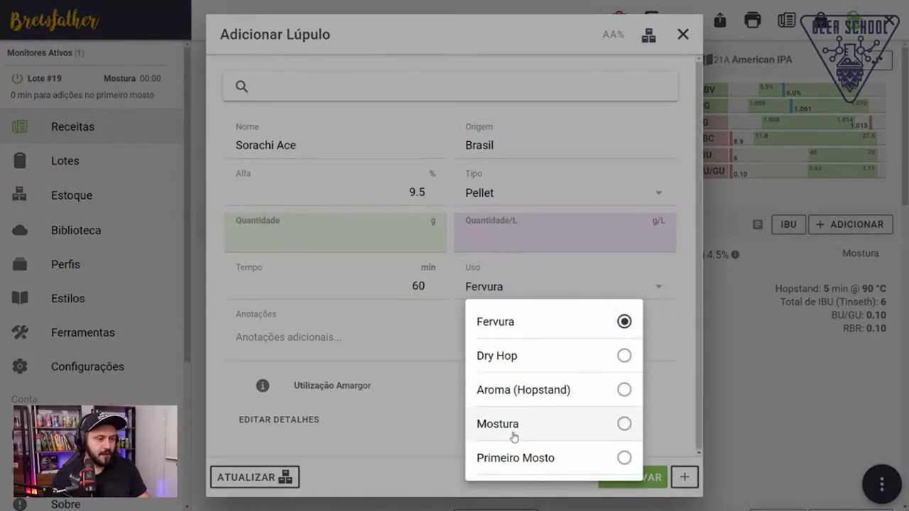
pyautogui.click(576, 402)
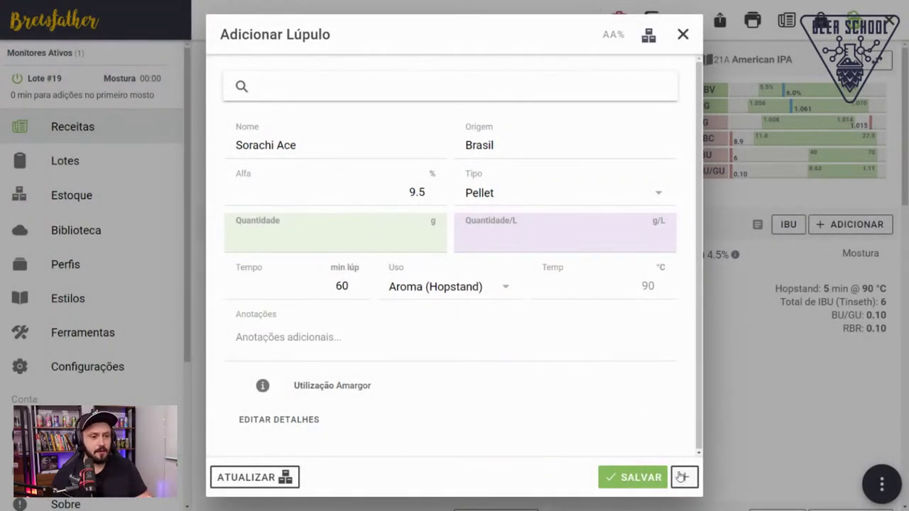
pyautogui.click(682, 477)
pyautogui.click(529, 298)
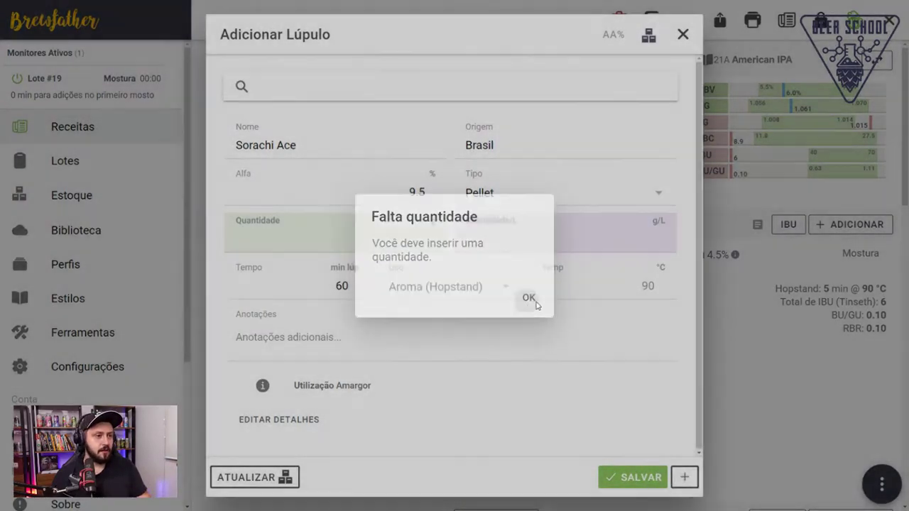
pyautogui.click(429, 236)
pyautogui.click(684, 478)
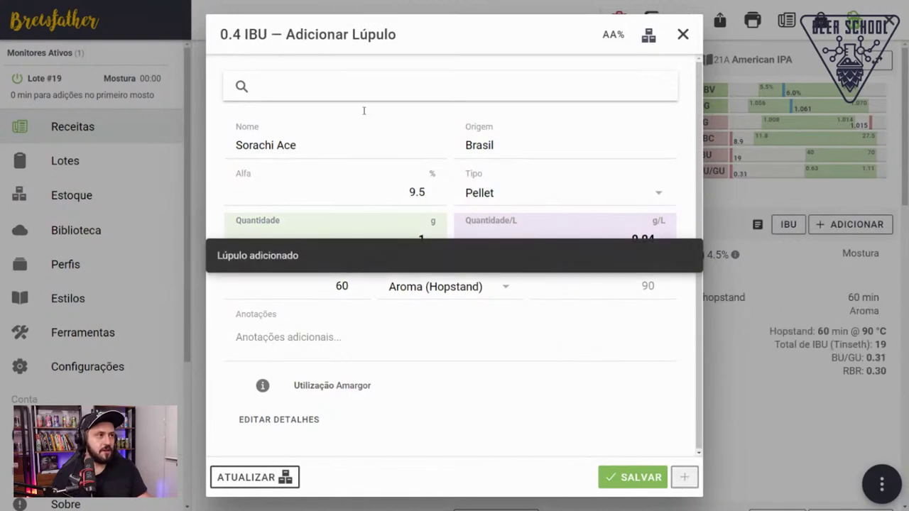
# Step: Add Comet as a 1 g Aroma (Hopstand) hop with its alpha set to 9.1%, then close the hop form
pyautogui.write('comet')
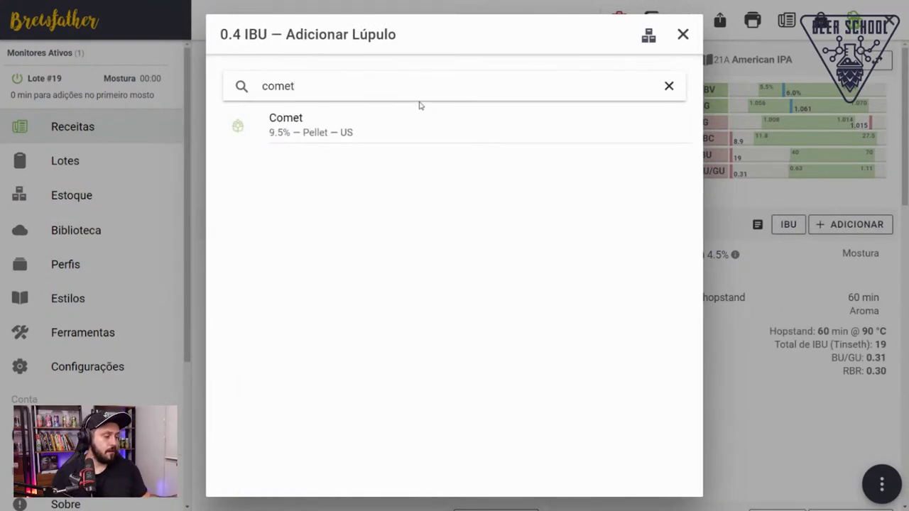
pyautogui.click(398, 135)
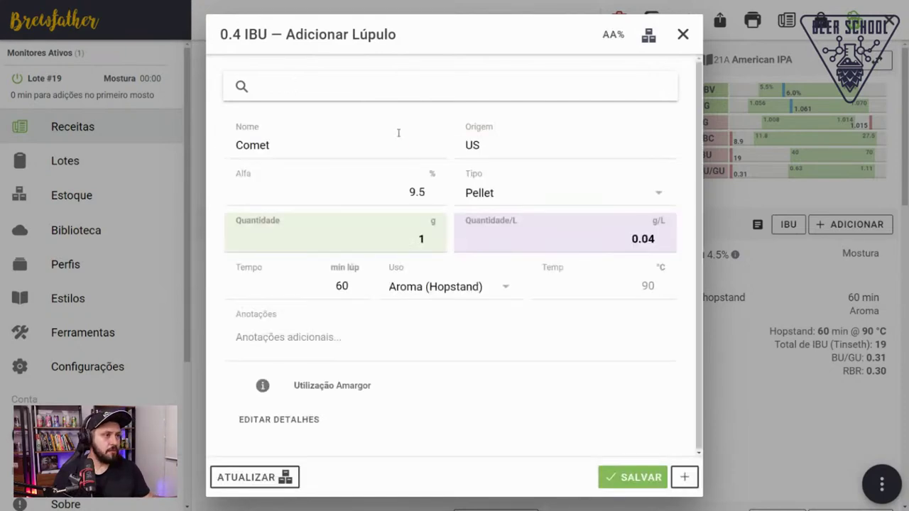
pyautogui.moveTo(418, 193); pyautogui.dragTo(430, 197)
pyautogui.write('1')
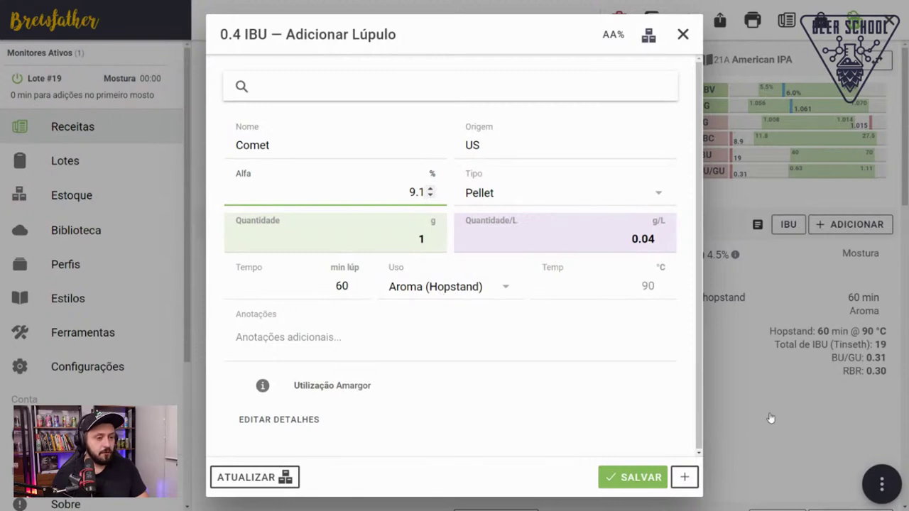
pyautogui.click(683, 479)
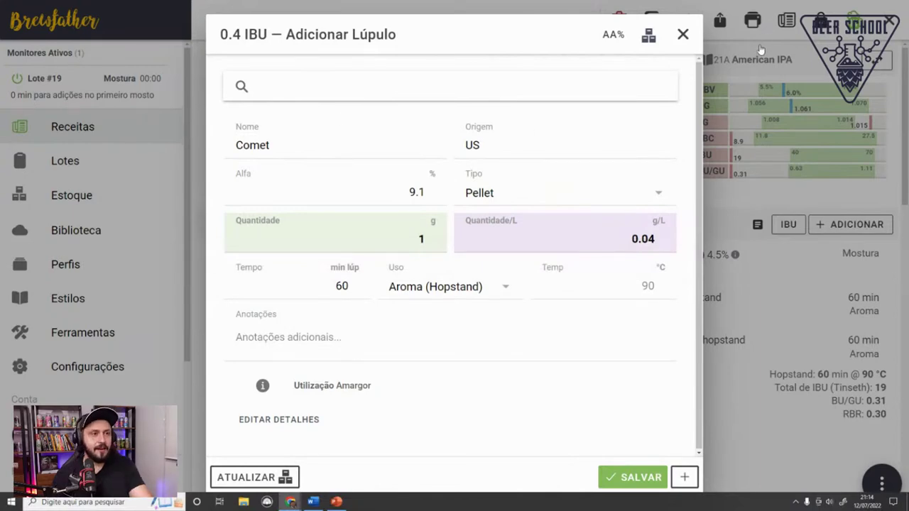
pyautogui.click(760, 318)
# Step: Leave full screen, open the Zeus analysis report from the Brava Terra site and examine its acids, oils and aroma profile
pyautogui.press('F11')
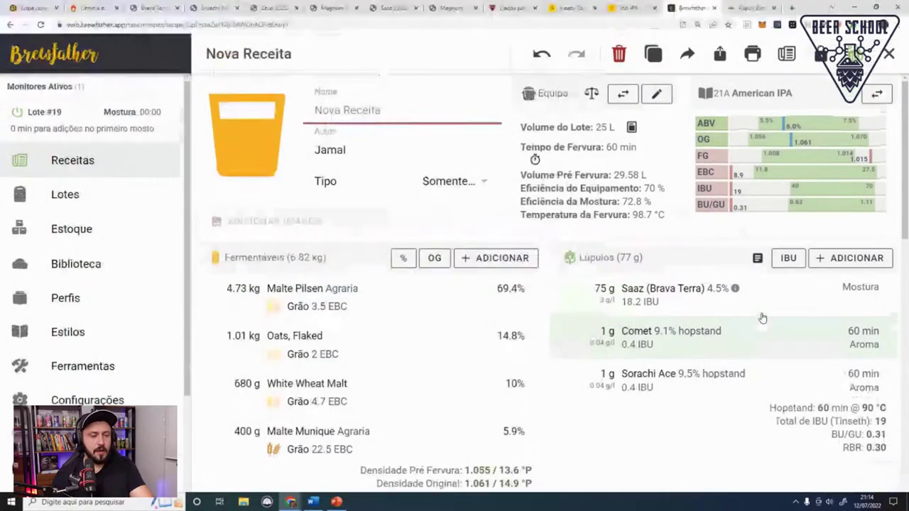
pyautogui.click(216, 8)
pyautogui.click(153, 8)
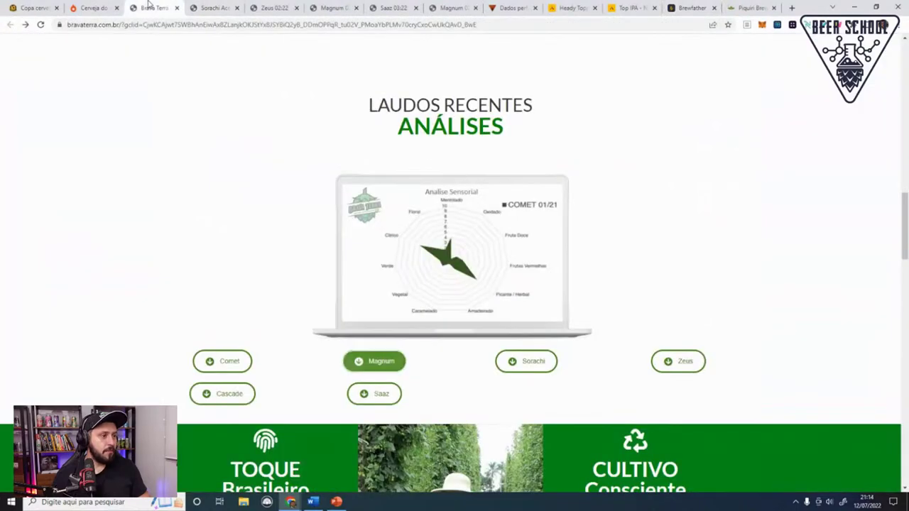
pyautogui.click(692, 365)
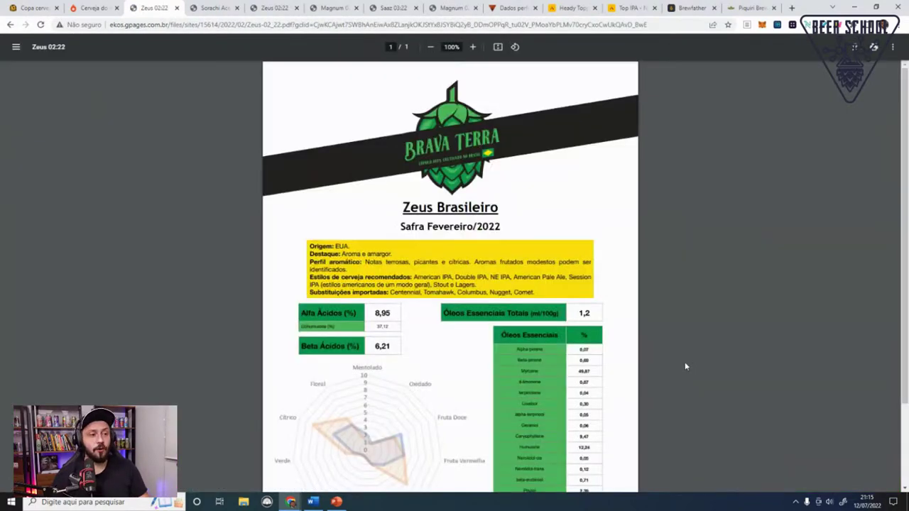
pyautogui.scroll(-2, 781, 318)
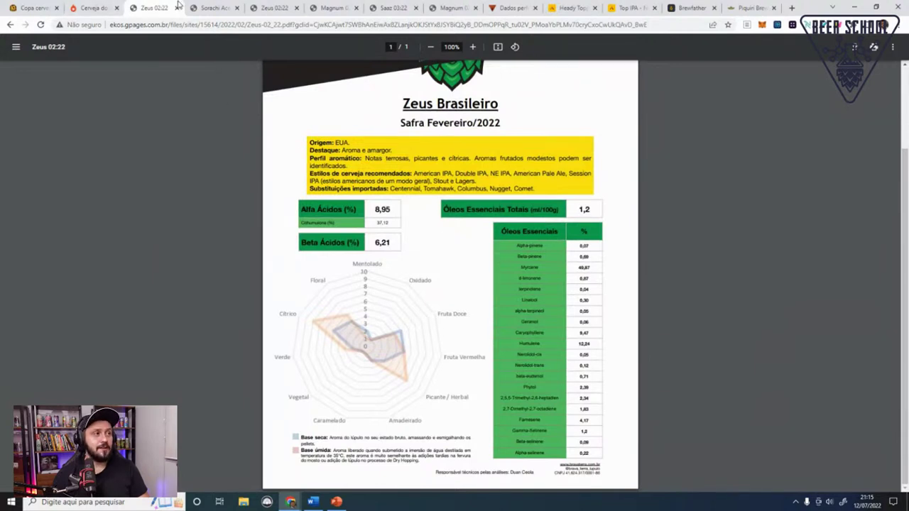
pyautogui.click(92, 7)
pyautogui.click(135, 8)
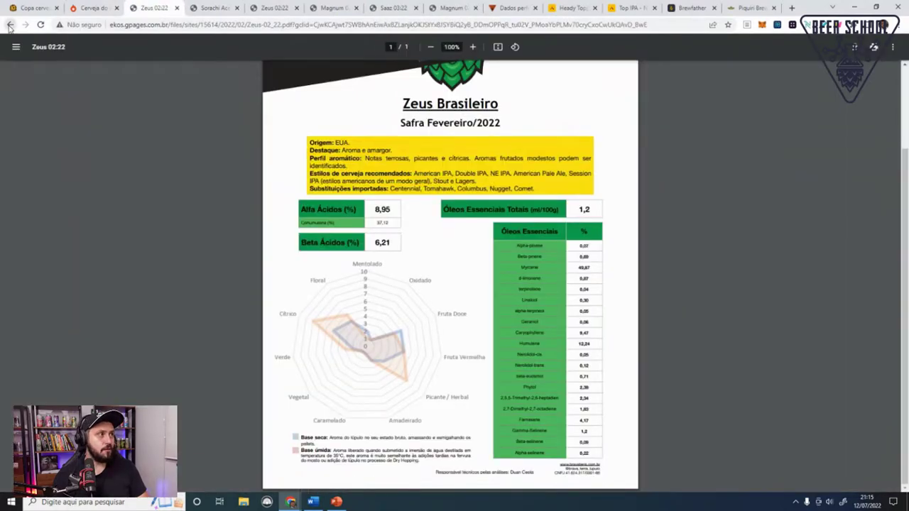
# Step: Return to the Brava Terra report list and check the alpha acids in the Magnum report
pyautogui.click(10, 25)
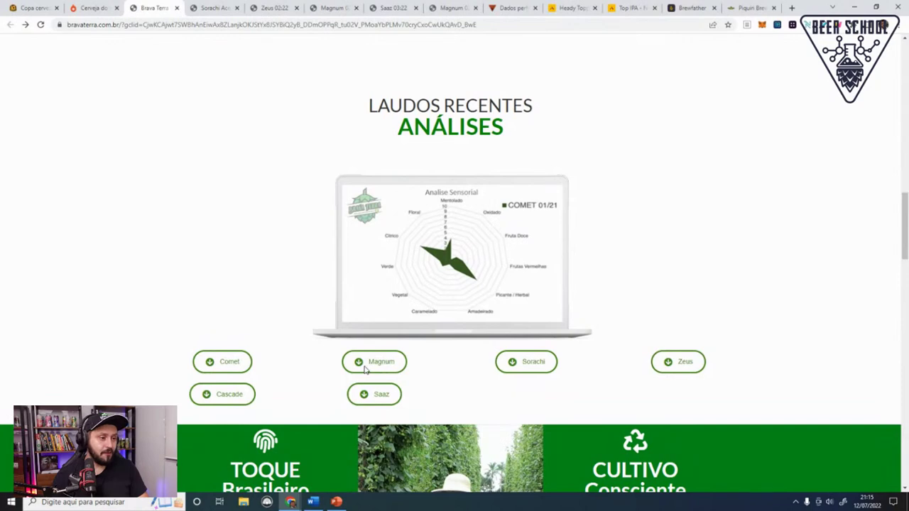
pyautogui.scroll(-2, 329, 347)
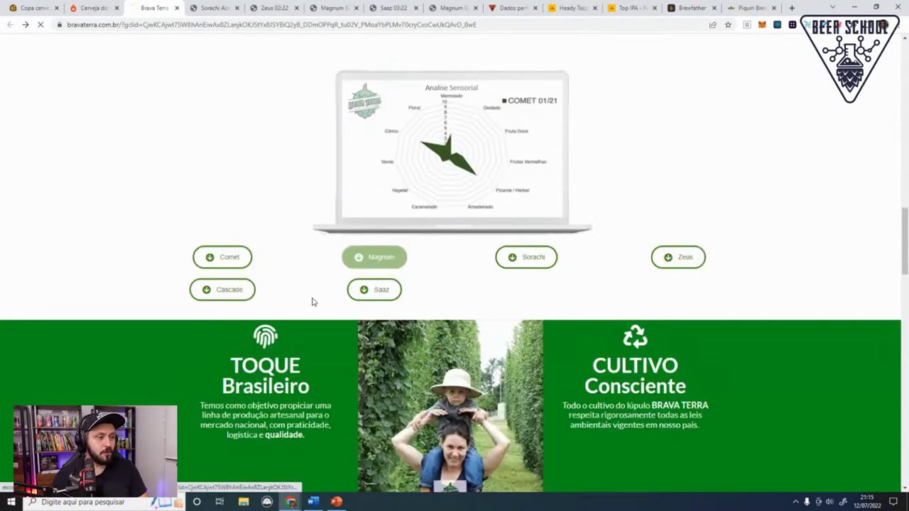
pyautogui.click(373, 221)
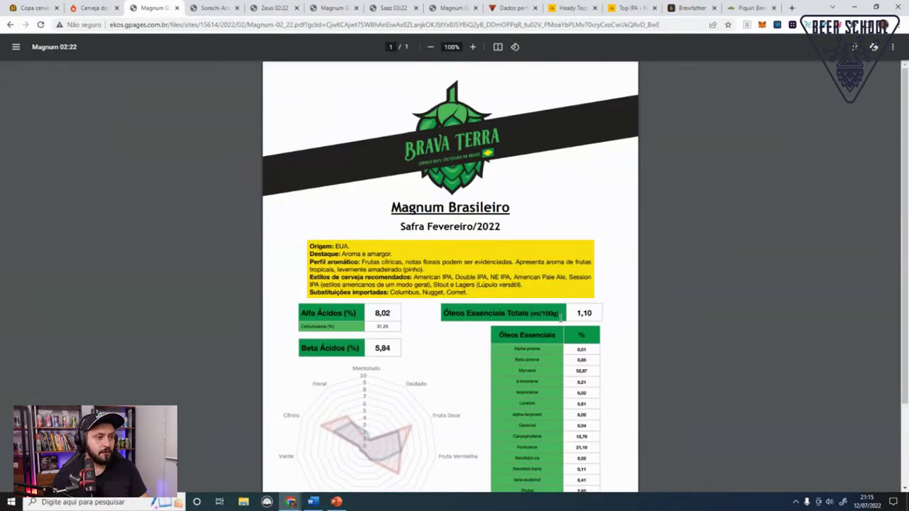
pyautogui.doubleClick(382, 313)
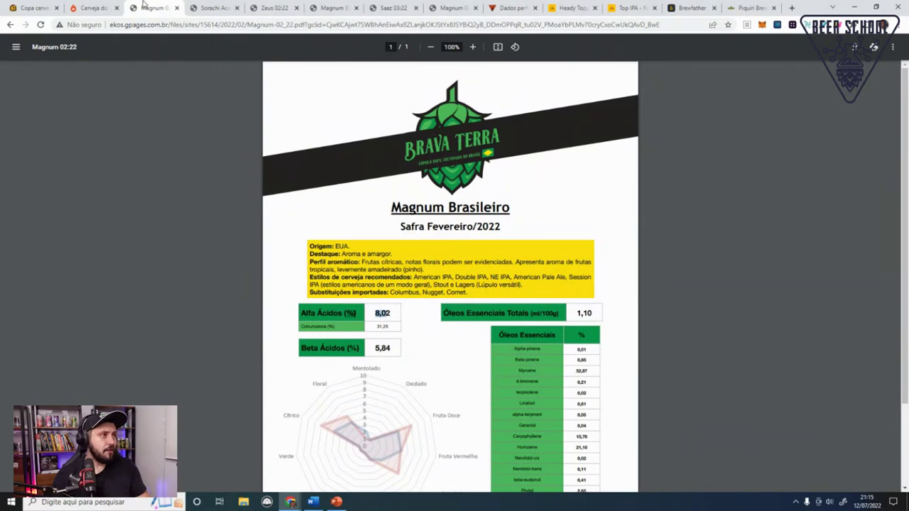
pyautogui.click(7, 24)
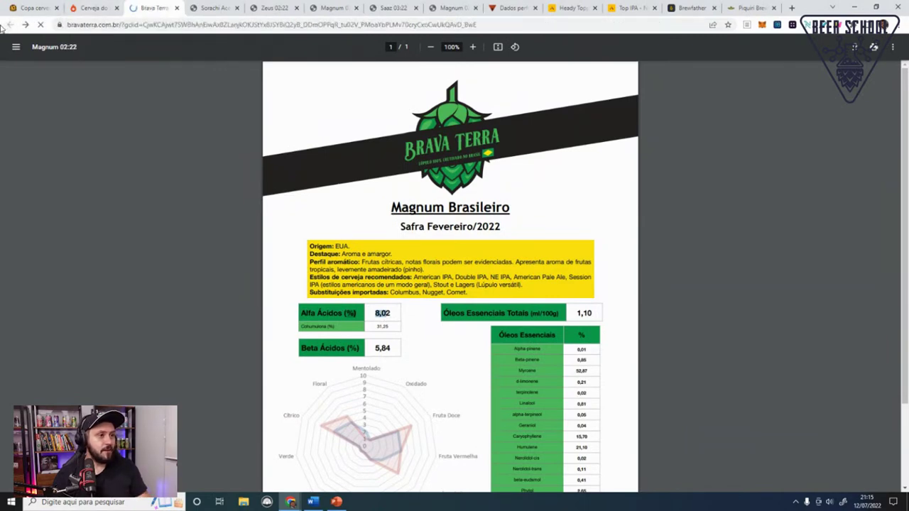
# Step: Reopen the Zeus report and examine its essential oil percentages along with its alpha and beta acids
pyautogui.scroll(2, 467, 268)
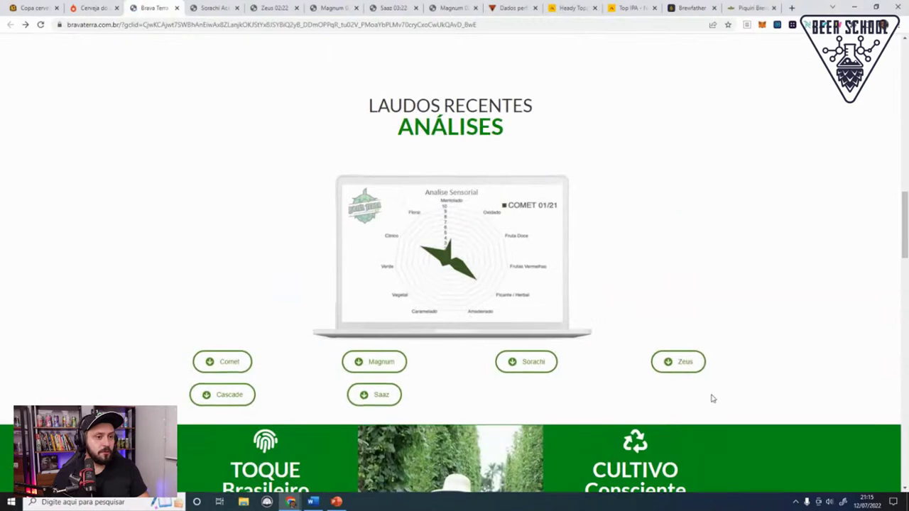
pyautogui.click(654, 366)
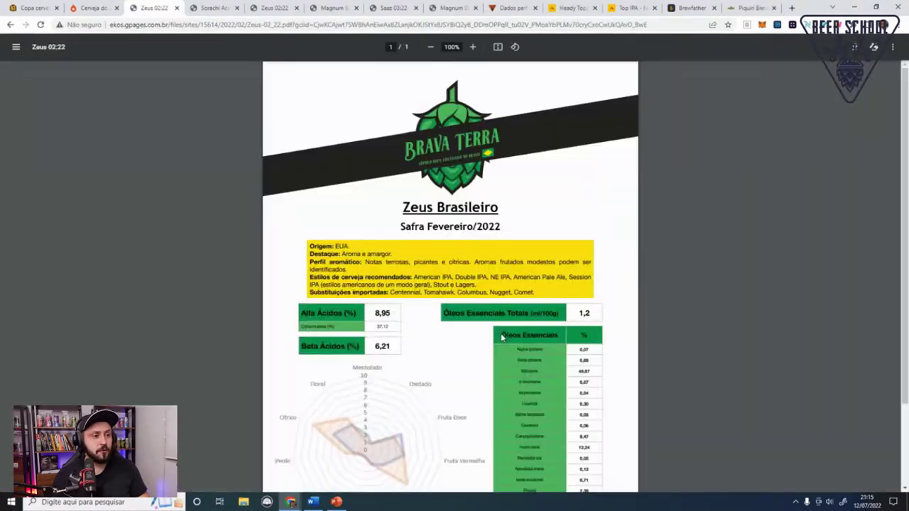
pyautogui.scroll(-2, 649, 325)
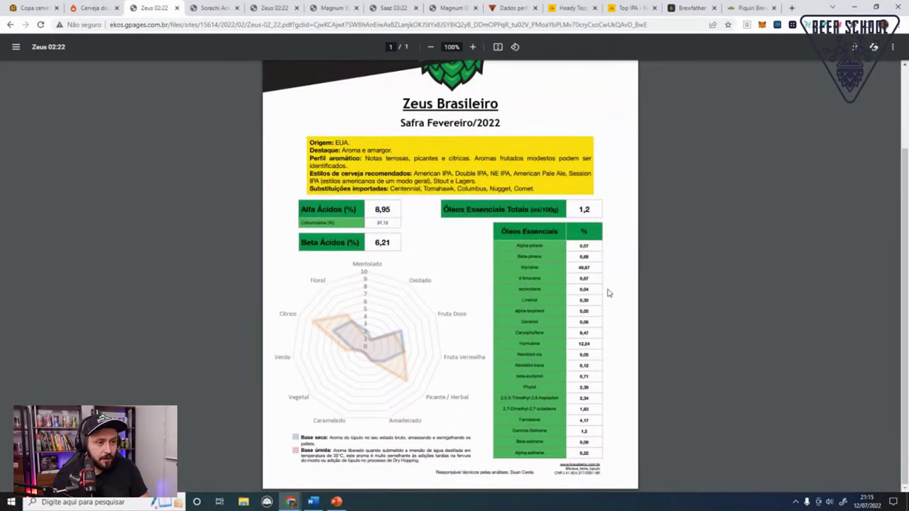
pyautogui.moveTo(596, 274); pyautogui.dragTo(396, 272)
pyautogui.moveTo(585, 300); pyautogui.dragTo(473, 288)
pyautogui.click(588, 320)
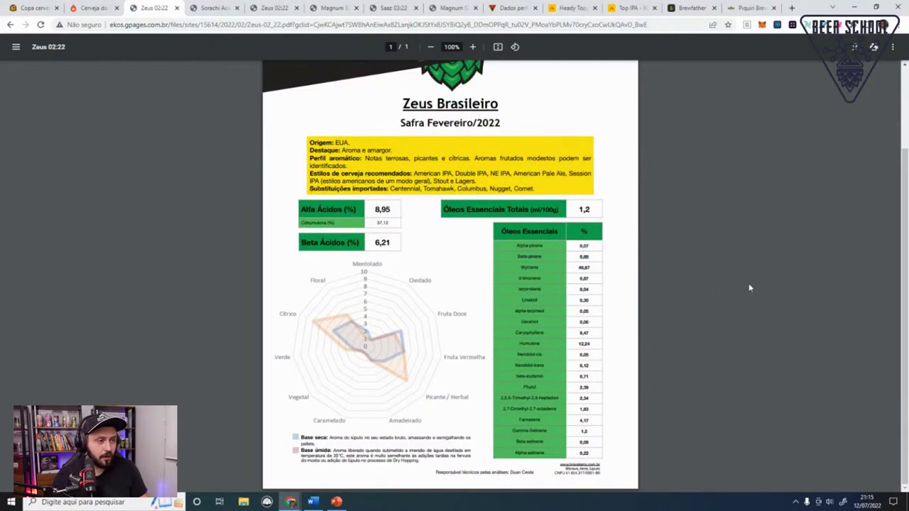
pyautogui.moveTo(384, 216); pyautogui.dragTo(457, 239)
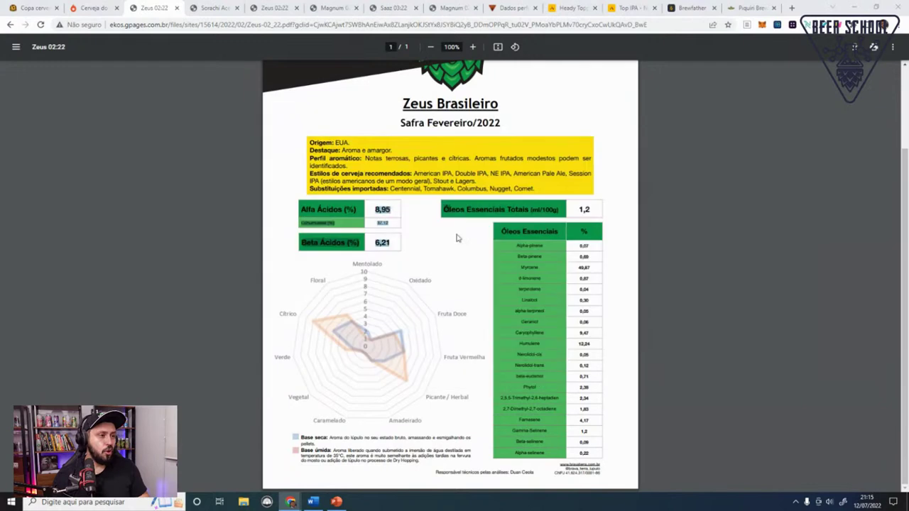
# Step: Switch back to Brewfather and start a Columbus/Tomahawk/Zeus (CTZ) hop addition with its alpha set to 9%
pyautogui.click(752, 8)
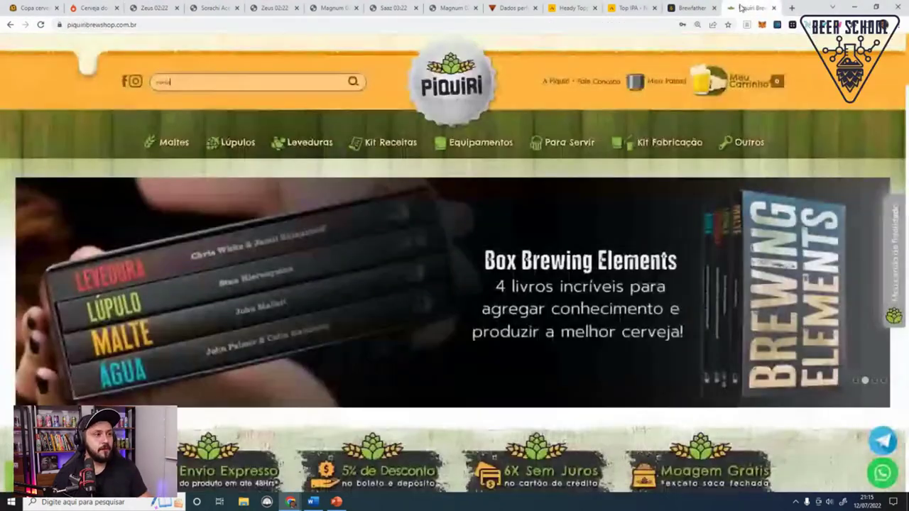
pyautogui.click(690, 8)
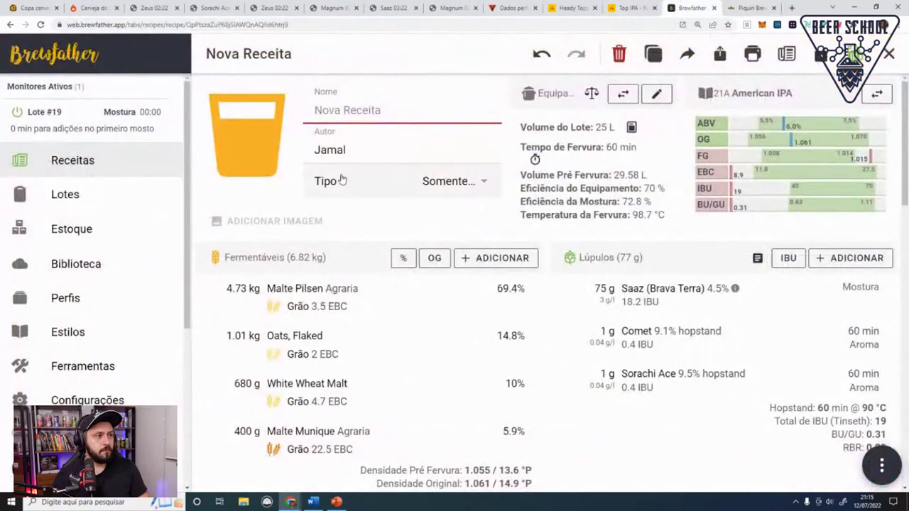
pyautogui.click(820, 258)
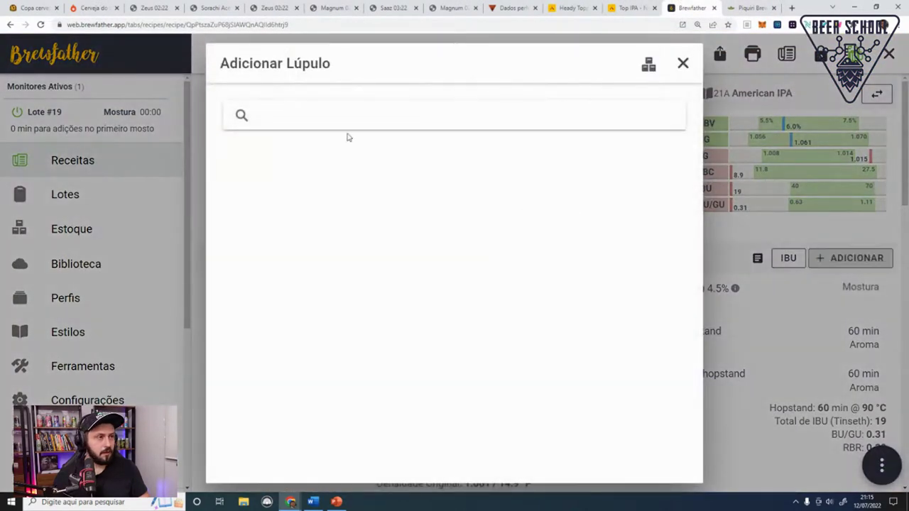
pyautogui.write('zeus')
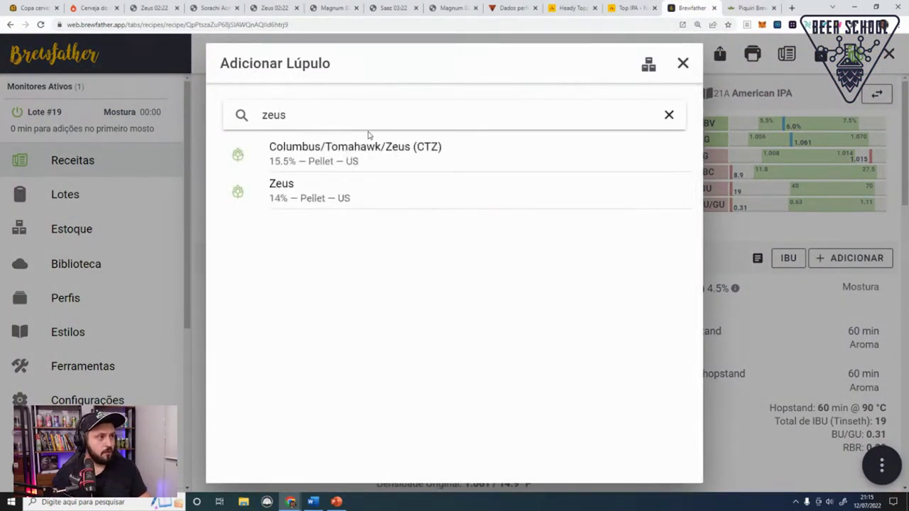
pyautogui.click(398, 158)
pyautogui.doubleClick(391, 214)
pyautogui.write('9')
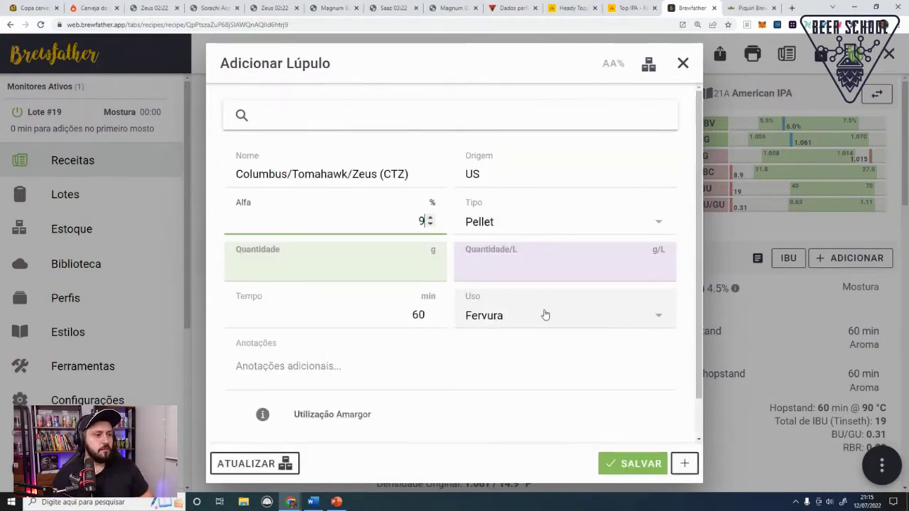
# Step: Set the Columbus/Tomahawk/Zeus (CTZ) quantity to 20 g and save it as a 60 min boil addition
pyautogui.click(632, 460)
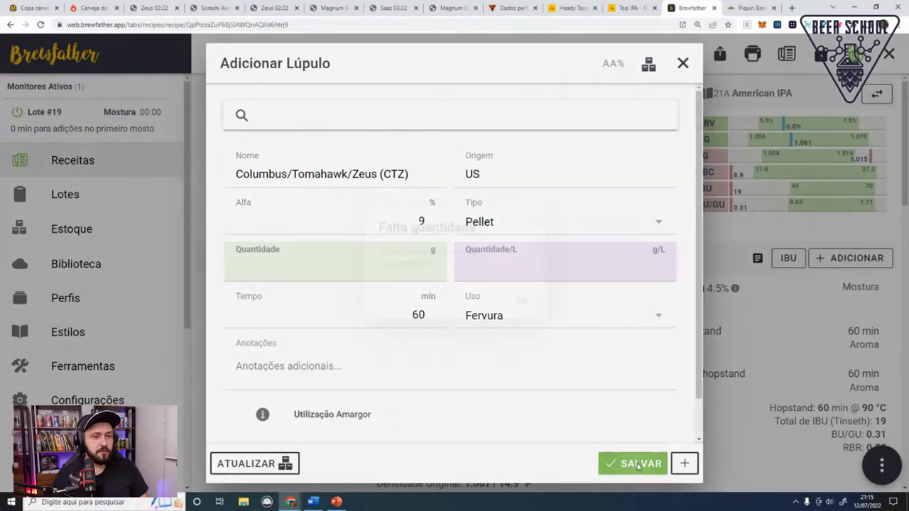
pyautogui.click(529, 306)
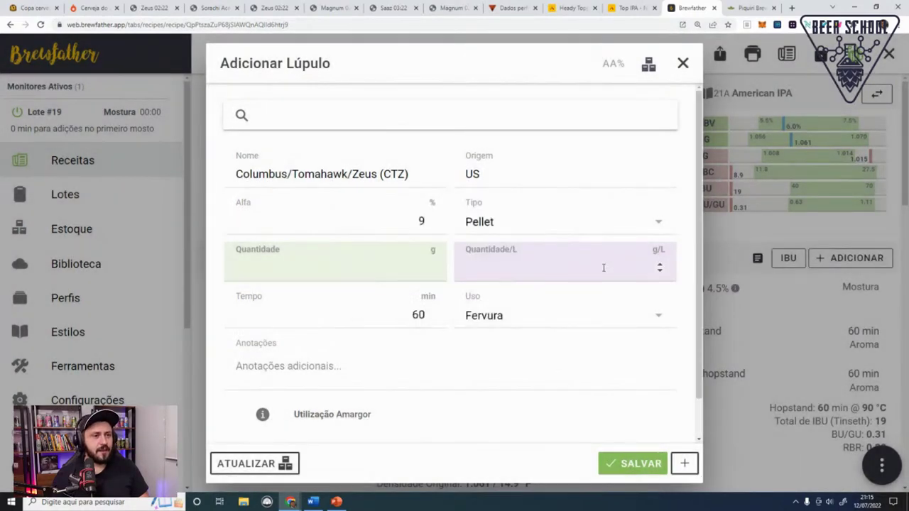
pyautogui.click(557, 262)
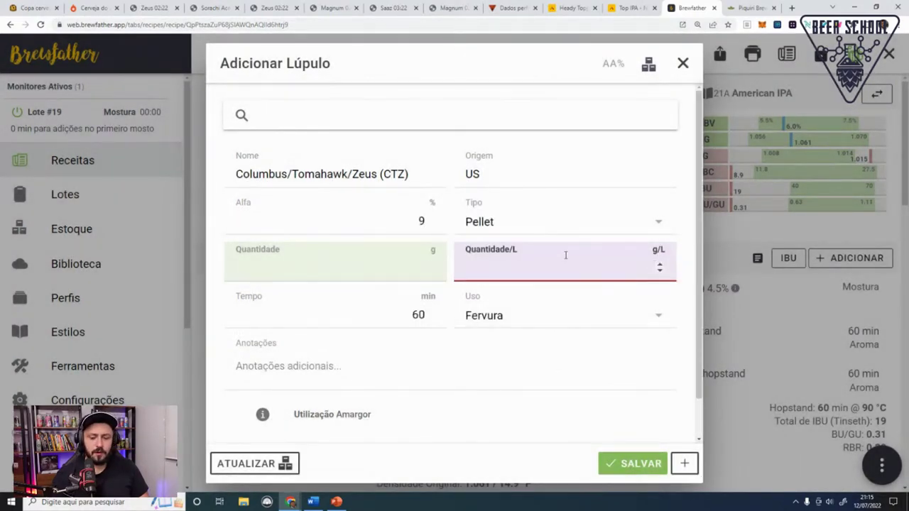
pyautogui.write('20')
pyautogui.click(399, 267)
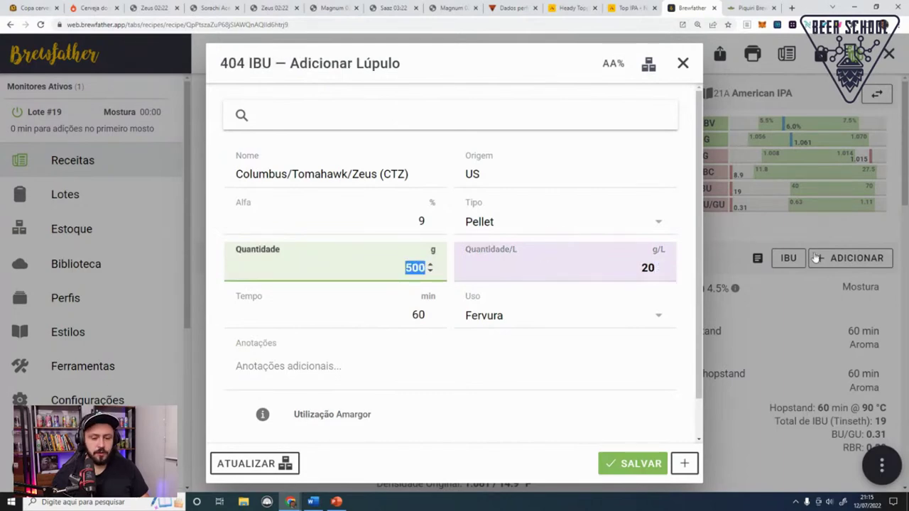
pyautogui.write('20')
pyautogui.click(635, 465)
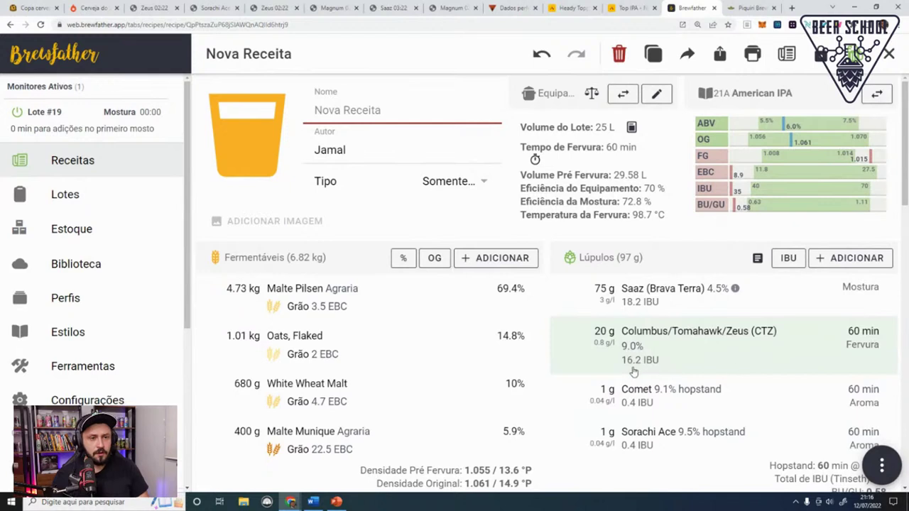
# Step: Set the Comet hopstand addition's temperature to 90 °C and its time to 10 min
pyautogui.scroll(-1, 745, 328)
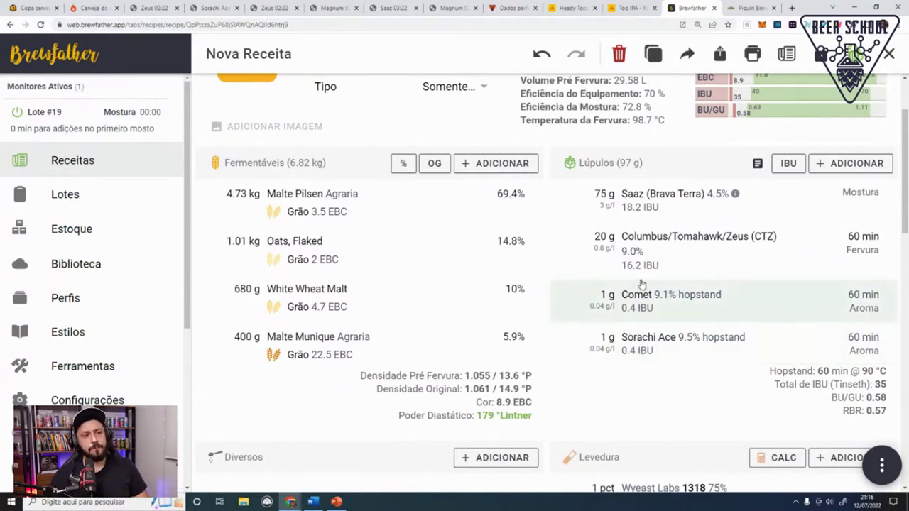
pyautogui.click(736, 310)
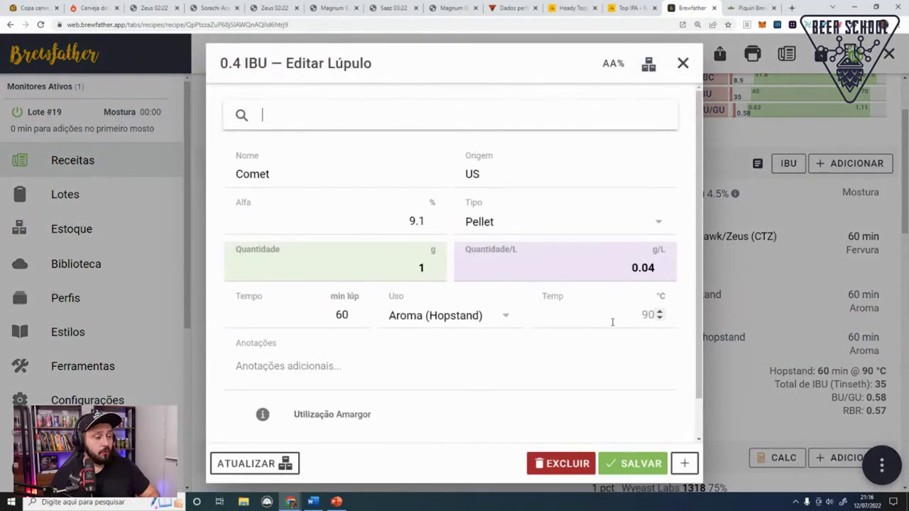
pyautogui.scroll(-1, 547, 305)
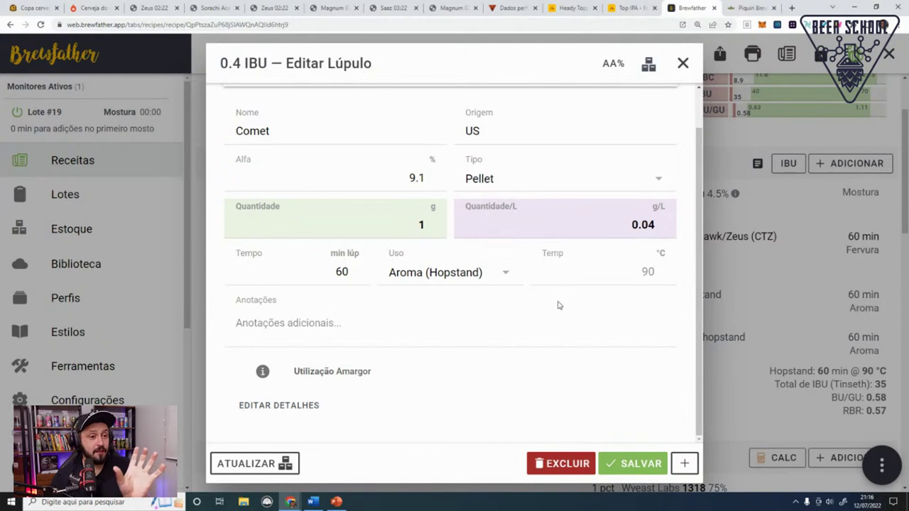
pyautogui.click(604, 269)
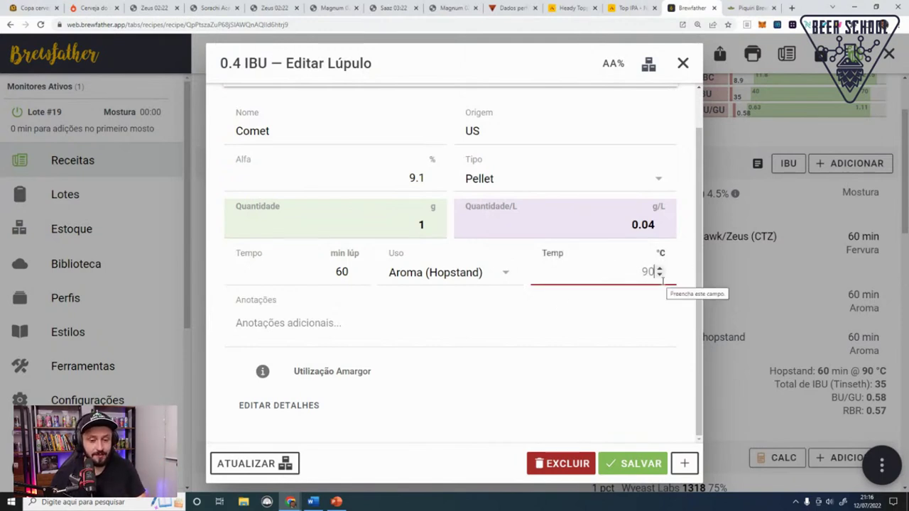
pyautogui.write('90')
pyautogui.moveTo(628, 267); pyautogui.dragTo(668, 262)
pyautogui.hotkey('shift', 'Tab')
pyautogui.hotkey('shift', 'Tab')
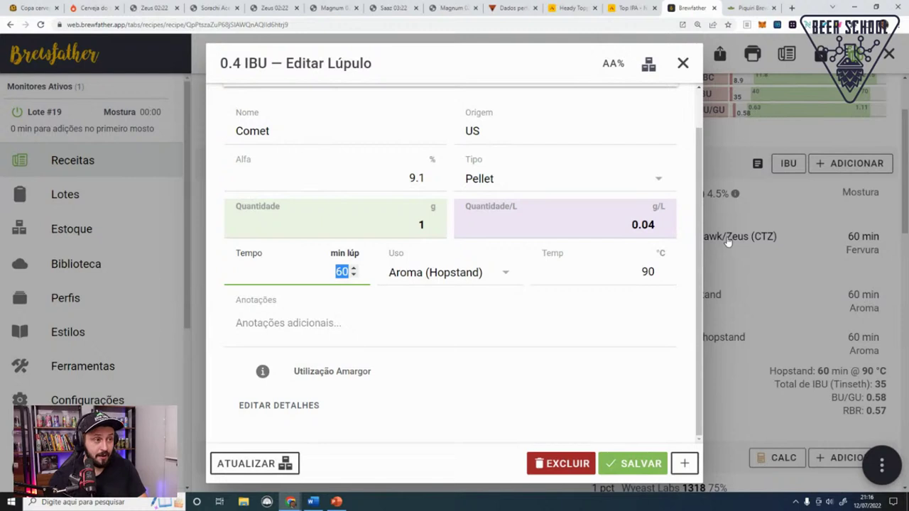
pyautogui.write('15')
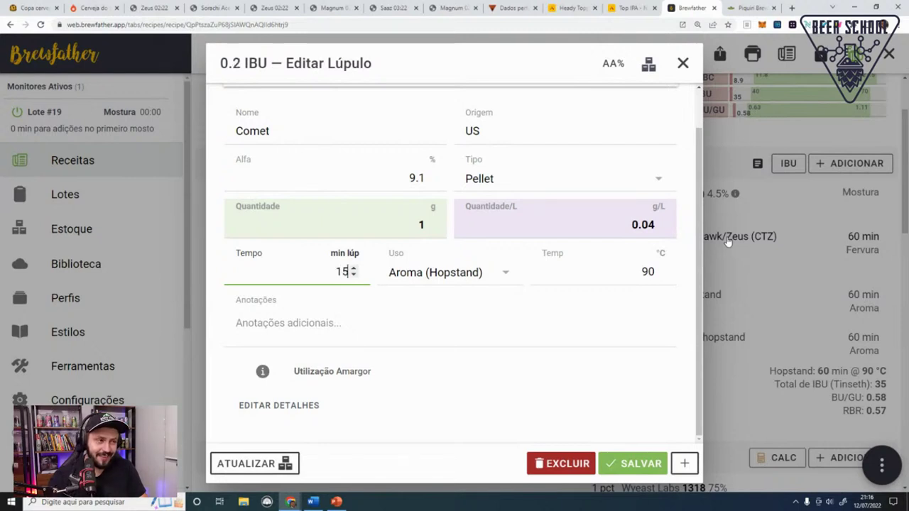
pyautogui.press('BackSpace')
pyautogui.write('0')
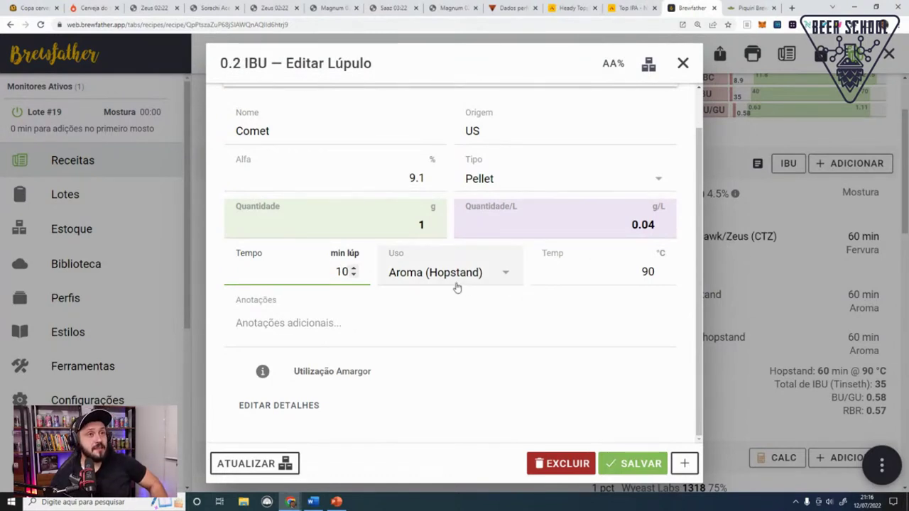
# Step: Set the Comet hopstand quantity to 3 g/L and save the addition
pyautogui.doubleClick(333, 271)
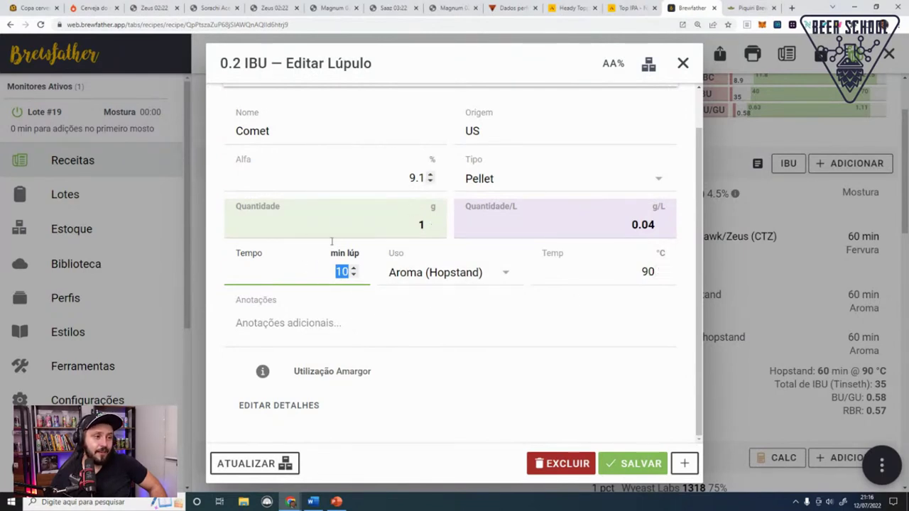
pyautogui.click(421, 224)
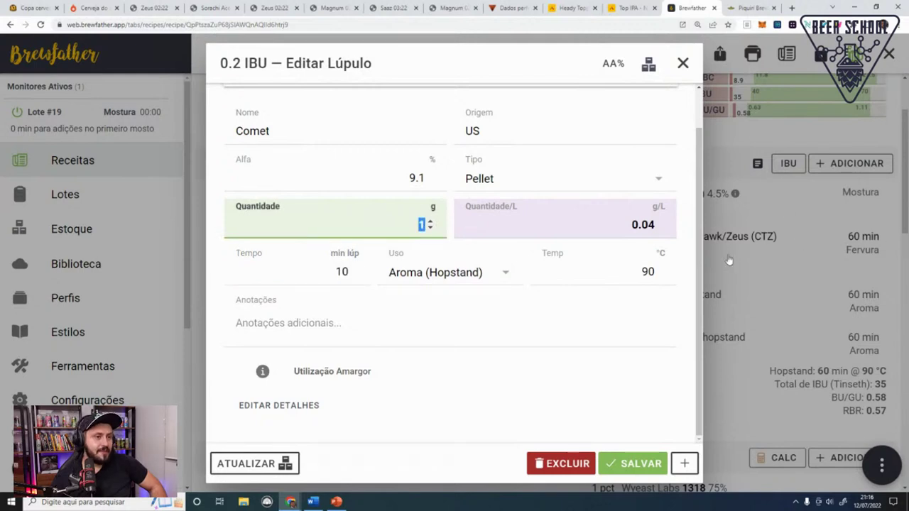
pyautogui.click(595, 229)
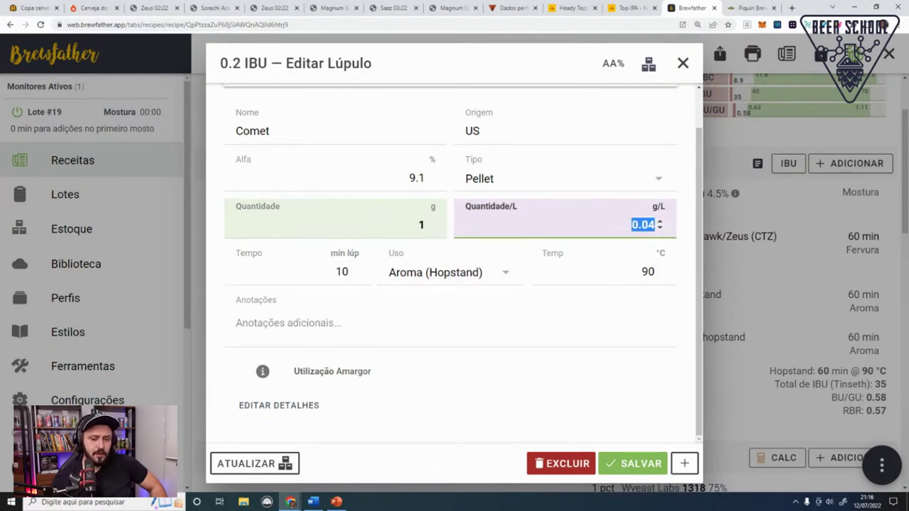
pyautogui.write('3')
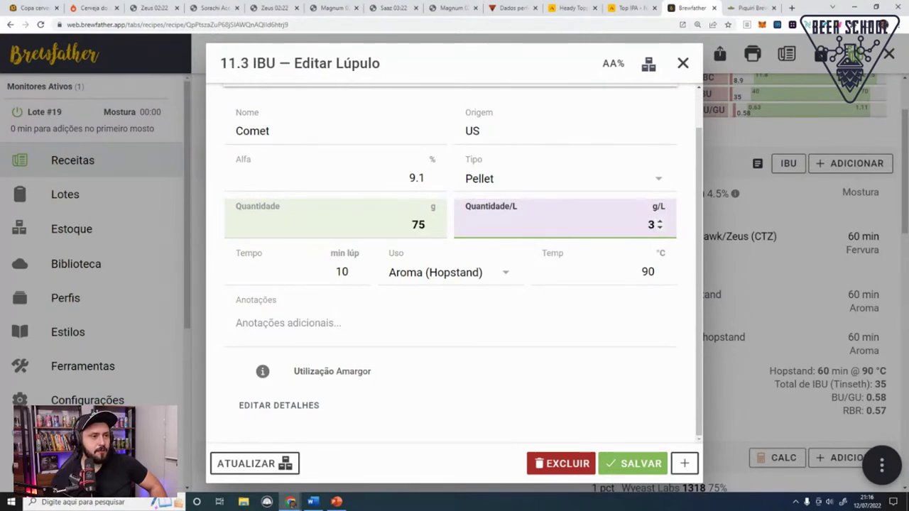
pyautogui.click(645, 466)
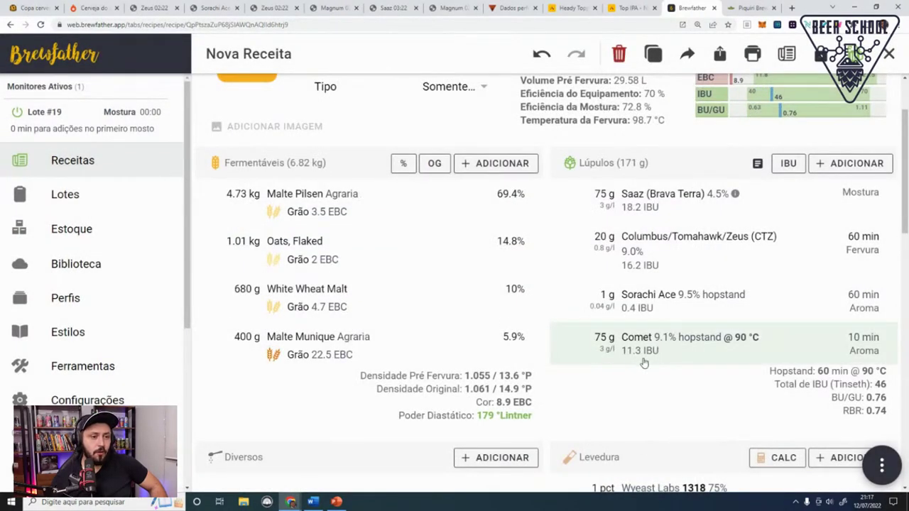
# Step: Set the Sorachi Ace hopstand addition to 90 °C, 10 min and 3 g/L, and save it
pyautogui.click(682, 304)
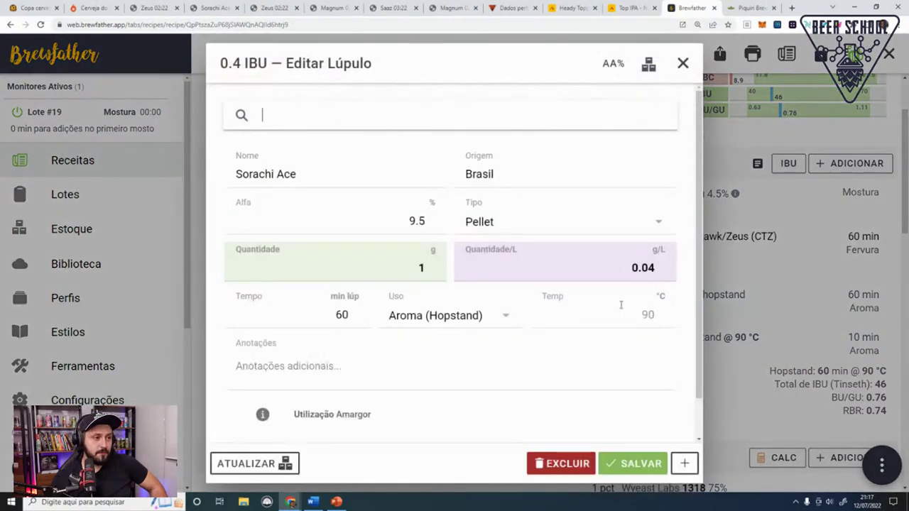
pyautogui.click(624, 315)
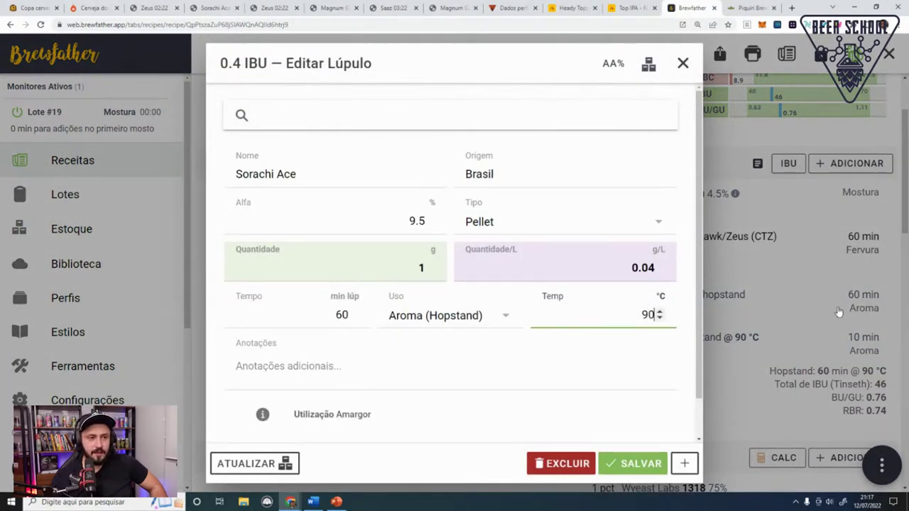
pyautogui.hotkey('shift', 'Tab')
pyautogui.hotkey('shift', 'Tab')
pyautogui.write('10')
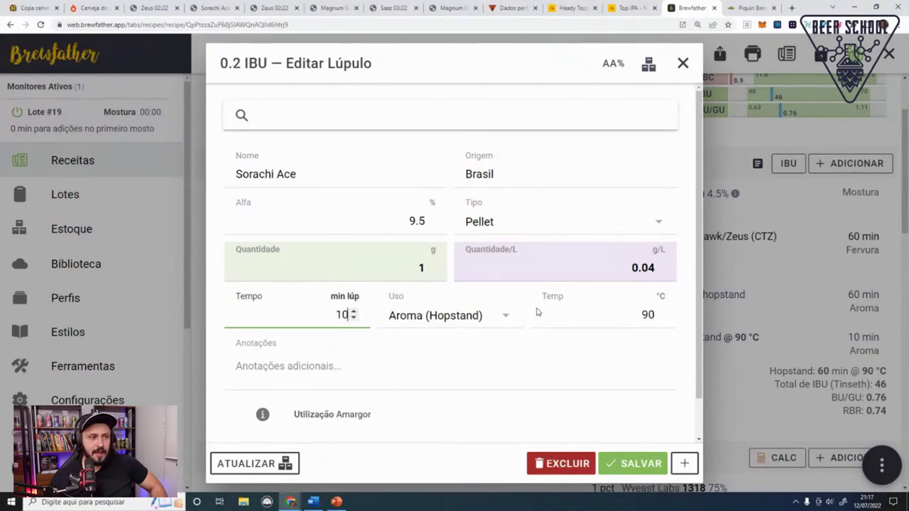
pyautogui.click(408, 267)
pyautogui.click(638, 266)
pyautogui.write('3')
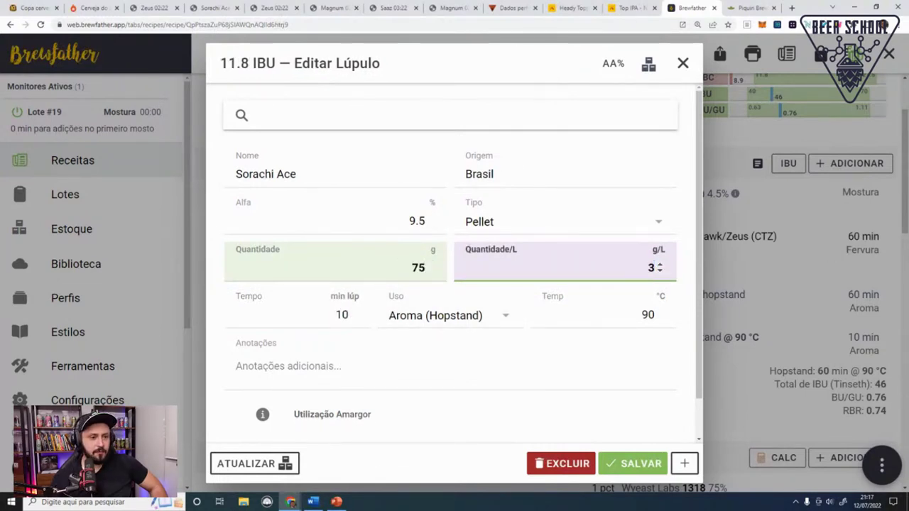
pyautogui.click(631, 465)
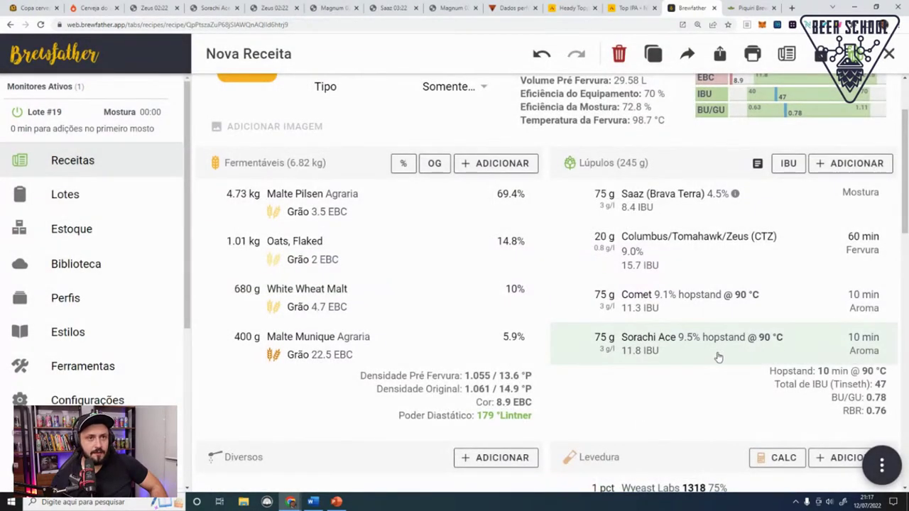
# Step: Add a copy of the Saaz (Brava Terra) mash addition as a 75 g hopstand at 90 °C for 10 min
pyautogui.scroll(1, 739, 330)
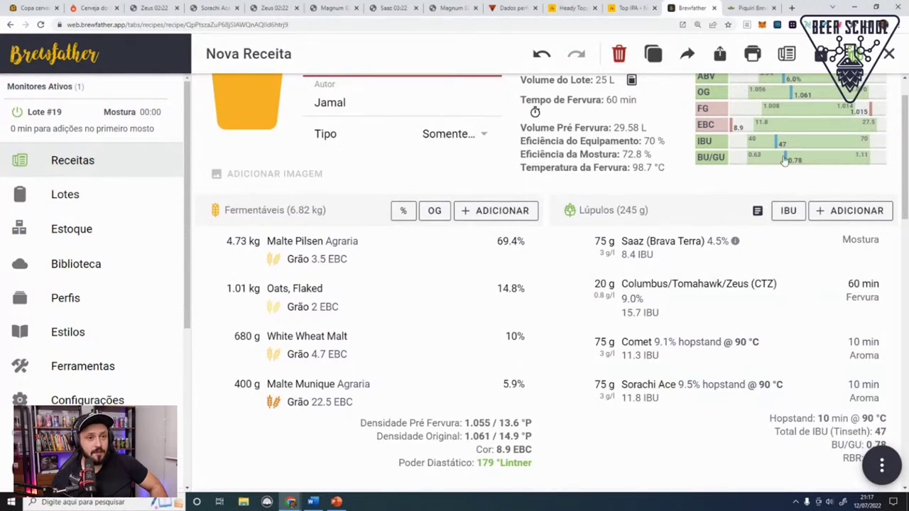
pyautogui.scroll(-1, 740, 278)
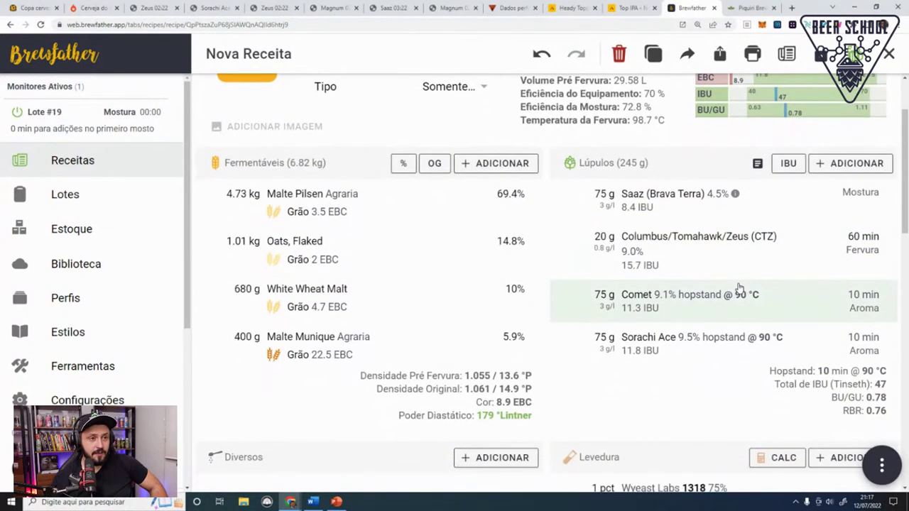
pyautogui.click(707, 207)
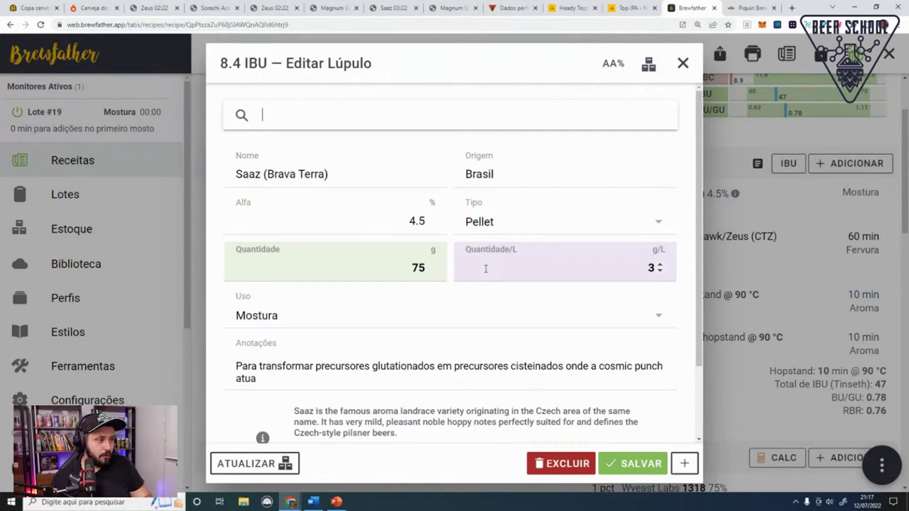
pyautogui.click(421, 320)
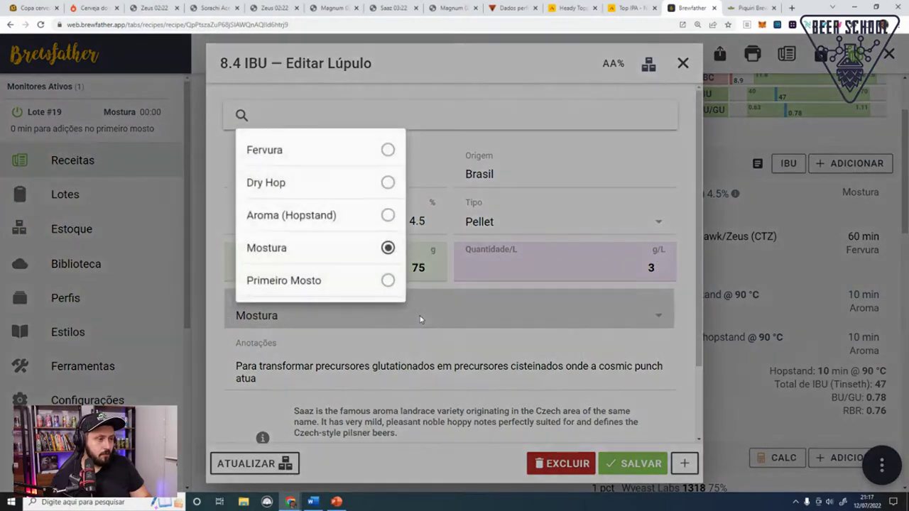
pyautogui.click(367, 211)
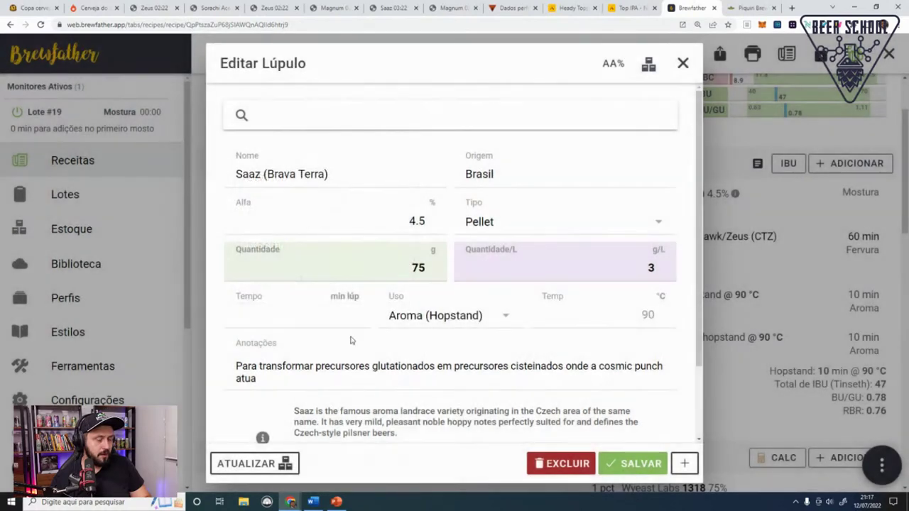
pyautogui.click(298, 320)
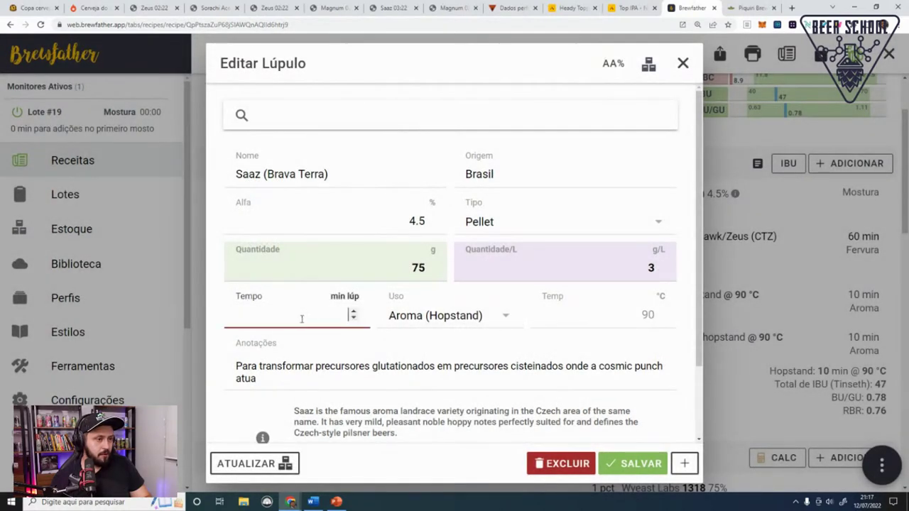
pyautogui.write('10')
pyautogui.click(612, 317)
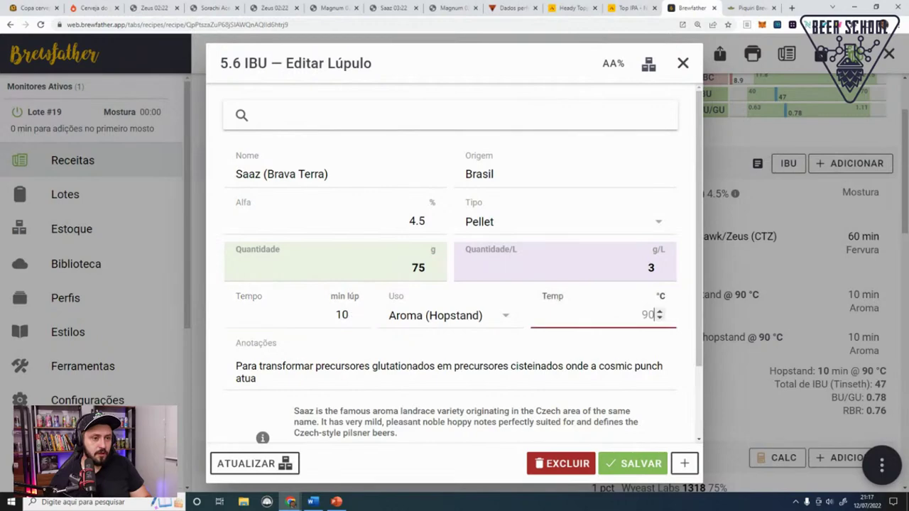
pyautogui.click(684, 463)
pyautogui.click(684, 63)
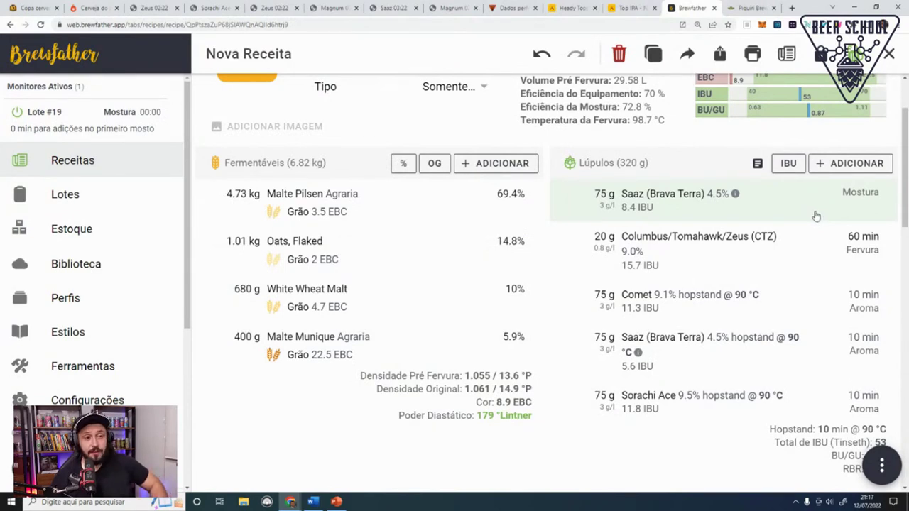
# Step: Review the hop additions and compare the recipe's IBU and BU/GU with the American IPA style ranges
pyautogui.scroll(-1, 820, 227)
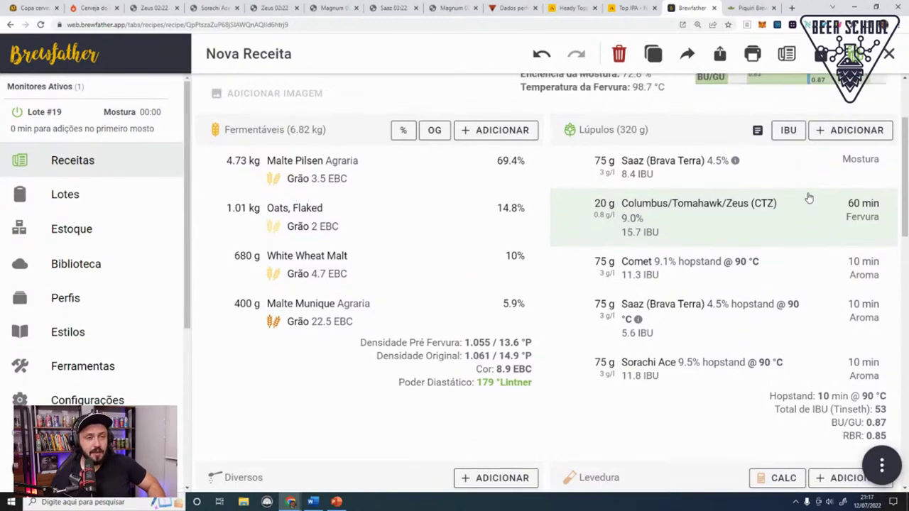
pyautogui.scroll(3, 816, 201)
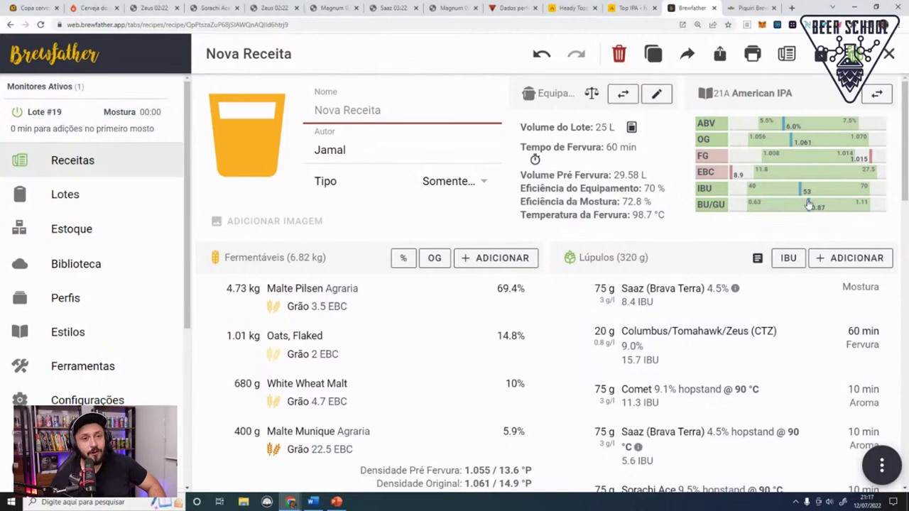
pyautogui.scroll(-1, 813, 213)
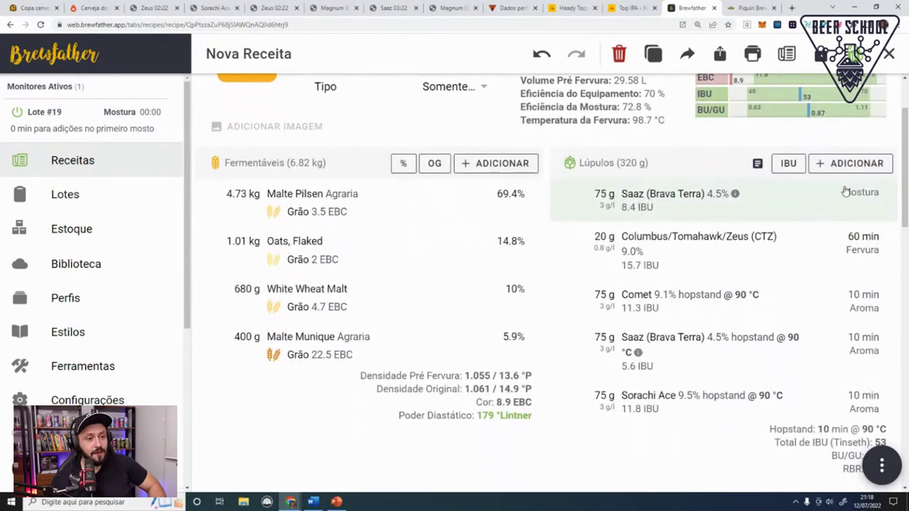
pyautogui.scroll(-1, 842, 194)
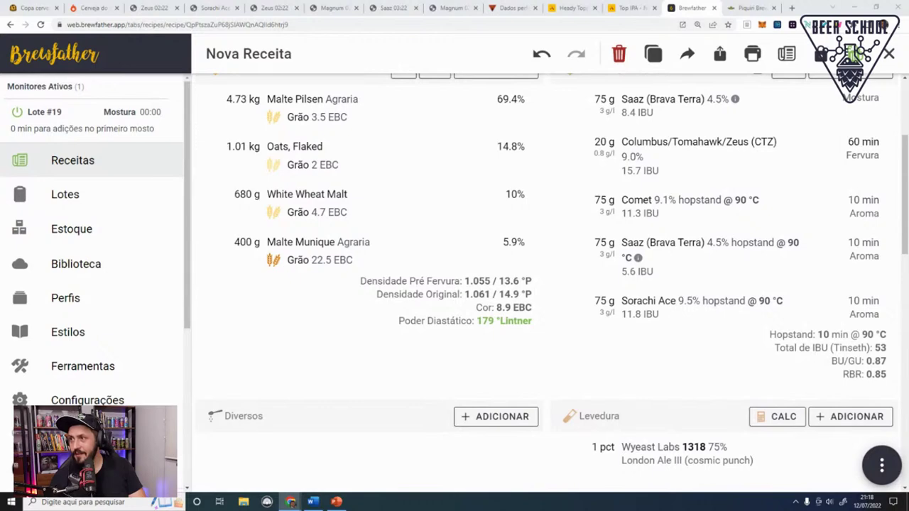
pyautogui.click(669, 264)
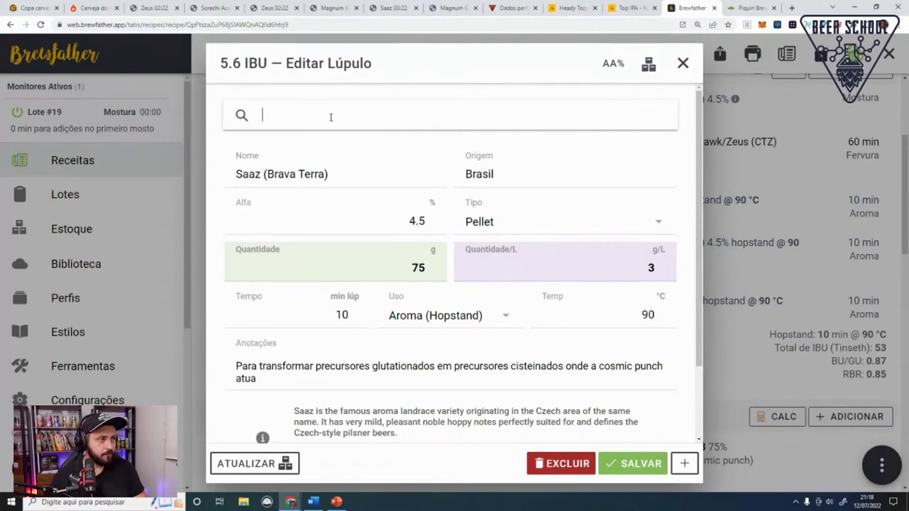
pyautogui.write('come')
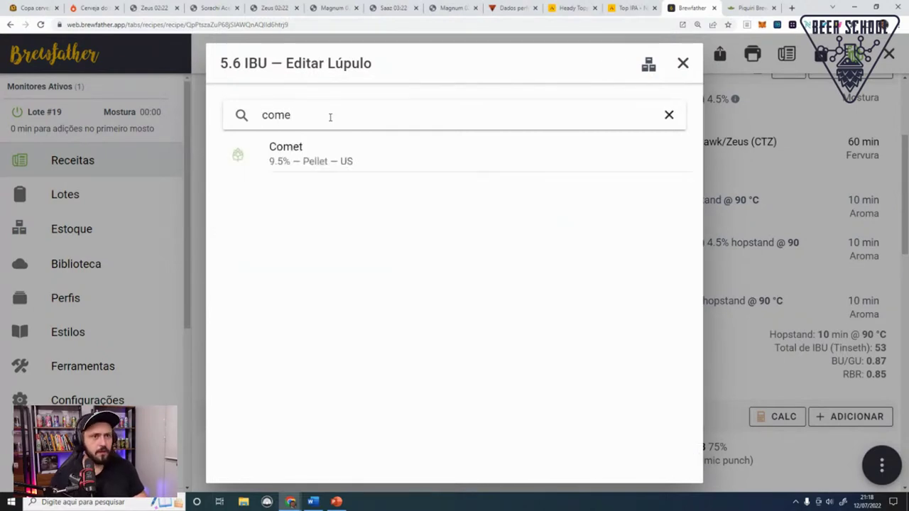
pyautogui.click(682, 63)
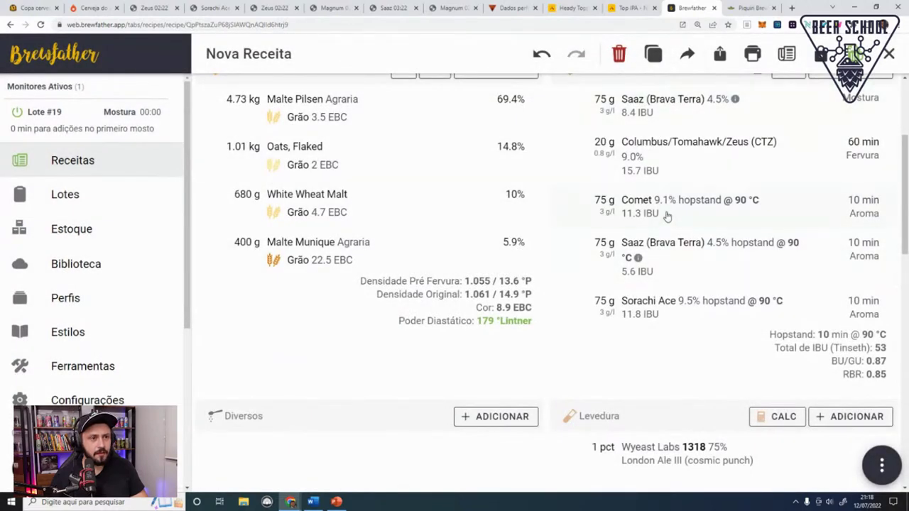
# Step: Open the Saaz (Brava Terra) hopstand addition for editing
pyautogui.click(667, 260)
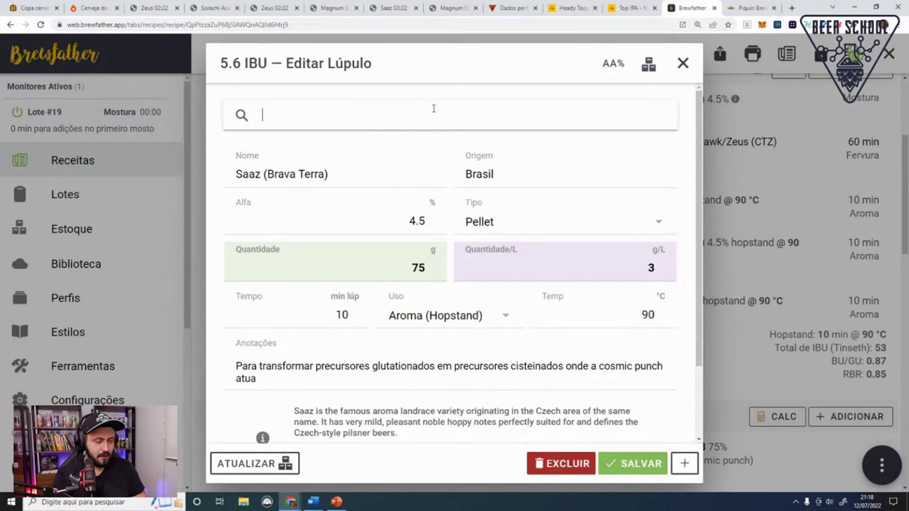
pyautogui.press('Escape')
pyautogui.click(745, 263)
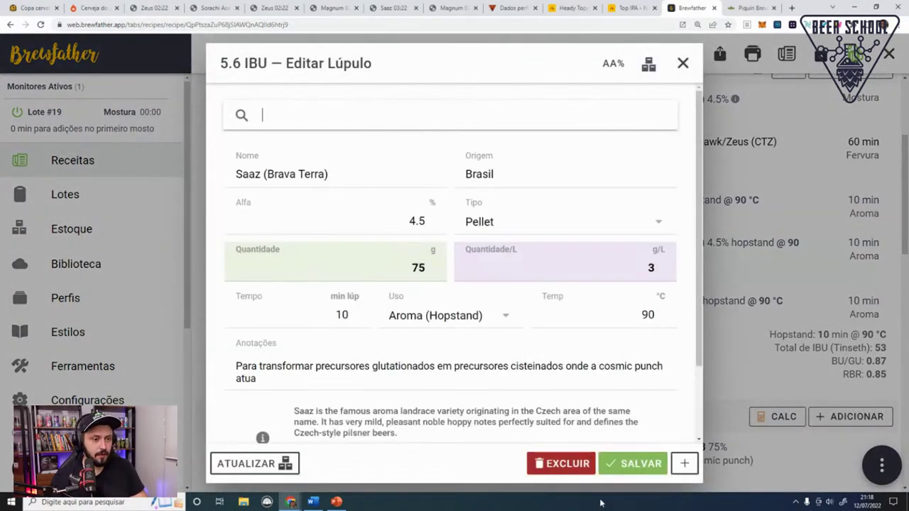
# Step: Replace the Saaz hopstand with a copy of the Columbus/Tomahawk/Zeus boil addition used as Aroma (Hopstand), 3 g/L for 10 min
pyautogui.click(575, 464)
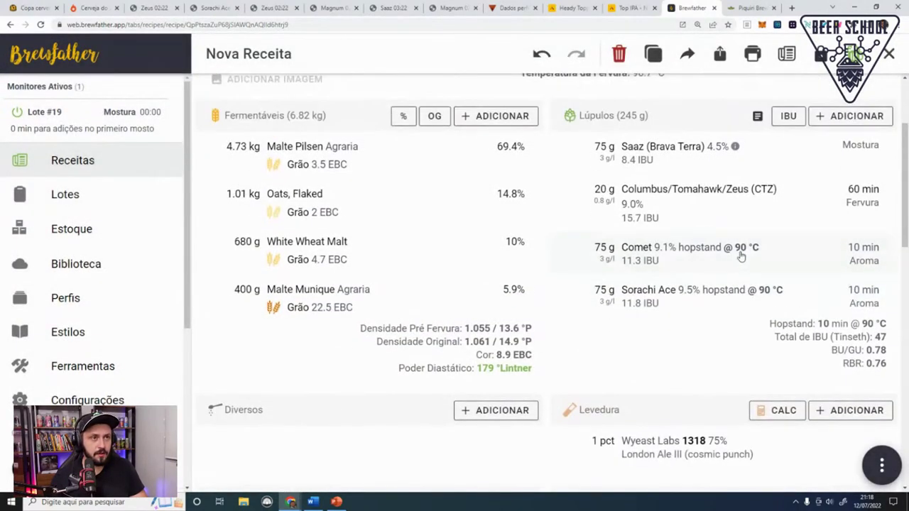
pyautogui.click(717, 202)
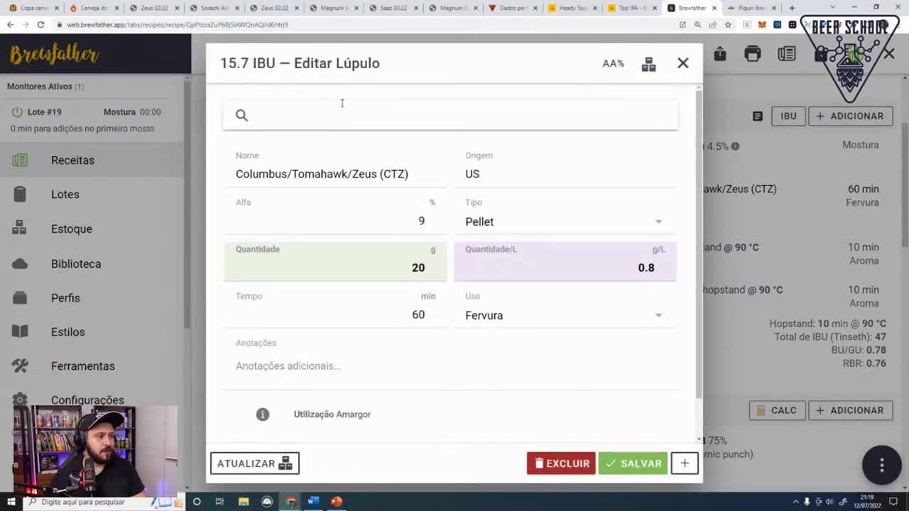
pyautogui.scroll(-1, 426, 291)
pyautogui.click(514, 268)
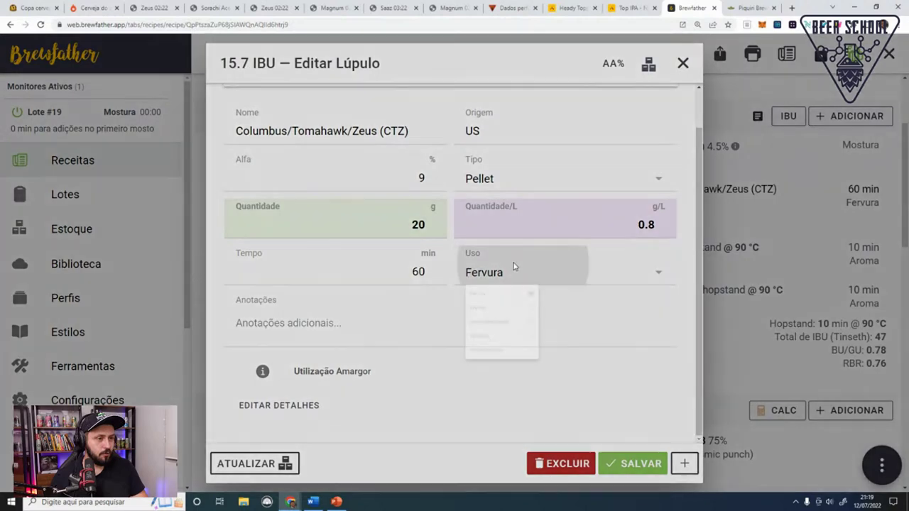
pyautogui.click(550, 374)
pyautogui.click(646, 211)
pyautogui.write('3')
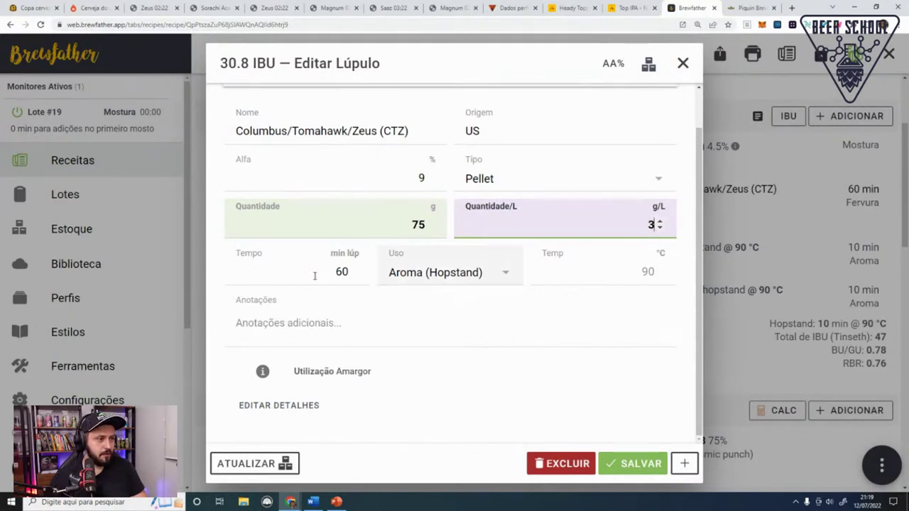
pyautogui.press('Tab')
pyautogui.write('10')
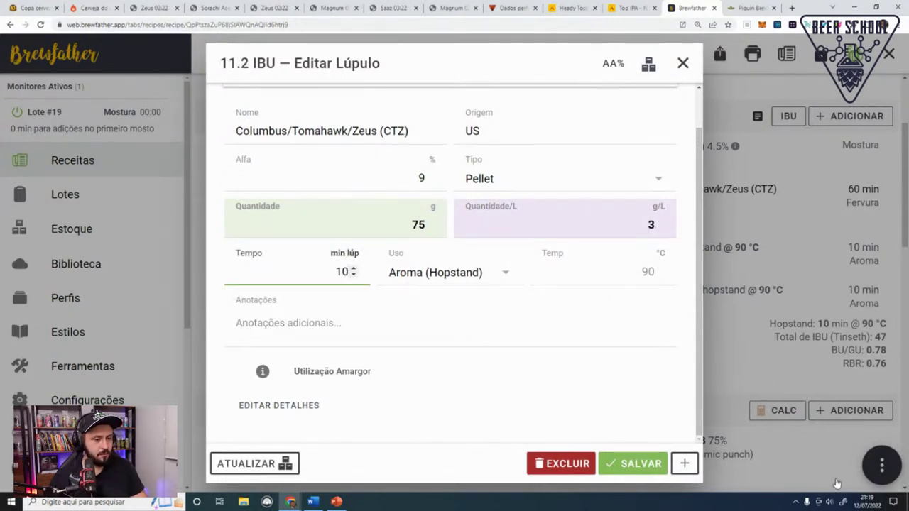
pyautogui.click(684, 463)
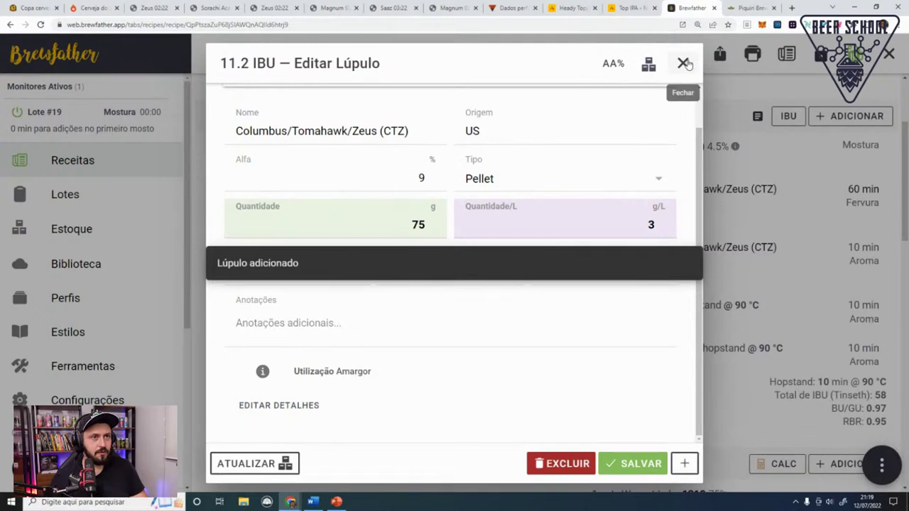
pyautogui.click(682, 63)
# Step: Set the Columbus/Tomahawk/Zeus hopstand amount to 25 g and save the hop
pyautogui.scroll(2, 781, 234)
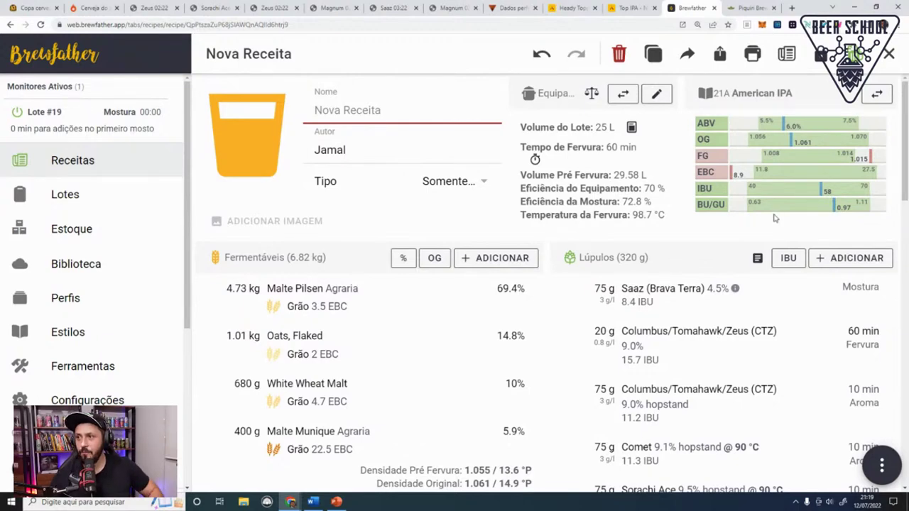
pyautogui.scroll(-2, 764, 303)
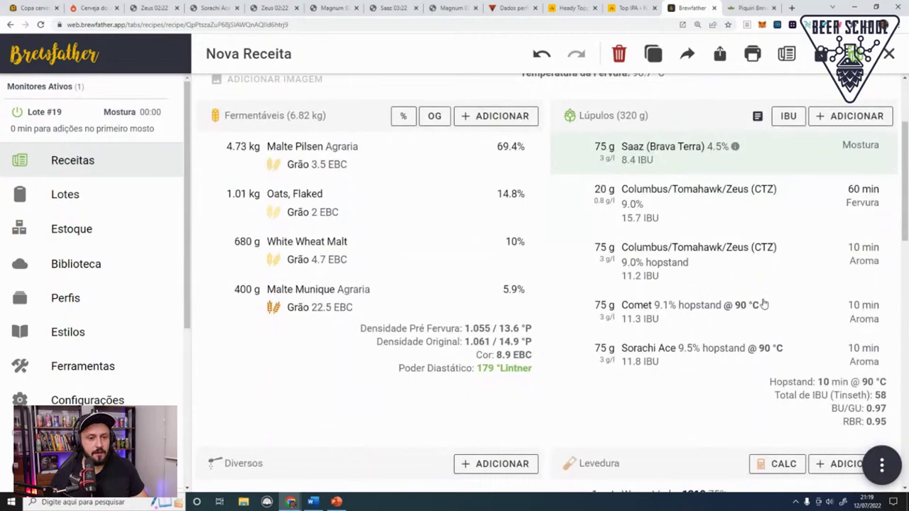
pyautogui.click(696, 272)
pyautogui.click(385, 267)
pyautogui.write('25')
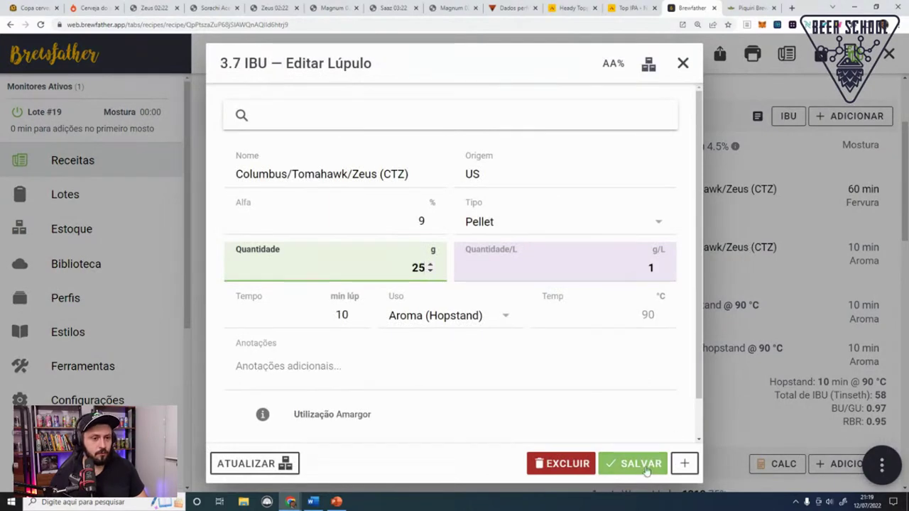
pyautogui.click(641, 465)
pyautogui.scroll(2, 746, 333)
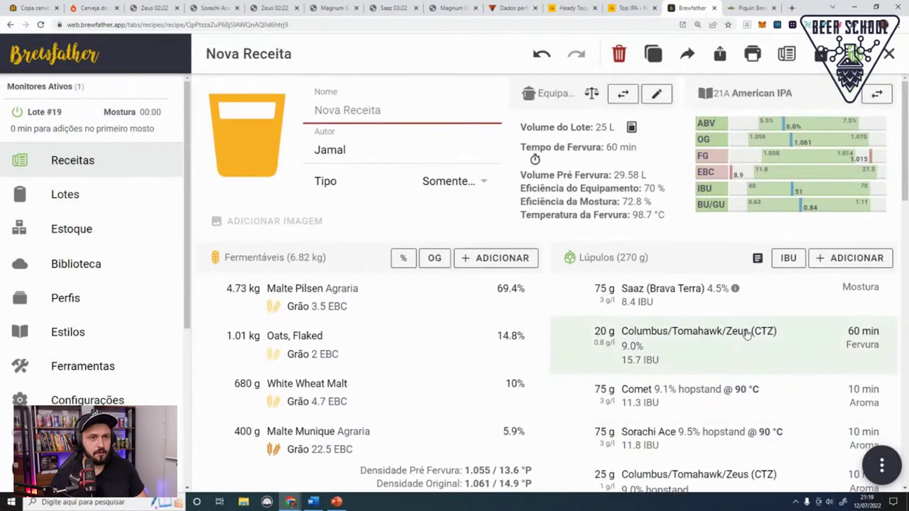
# Step: Set the 60 min Columbus/Tomahawk/Zeus boil addition to 10 g and save the hop
pyautogui.scroll(-1, 746, 333)
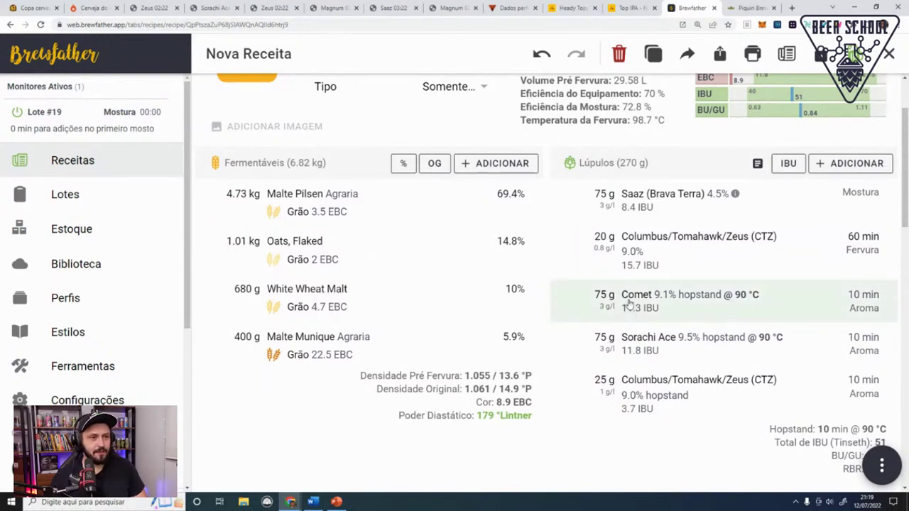
pyautogui.click(624, 249)
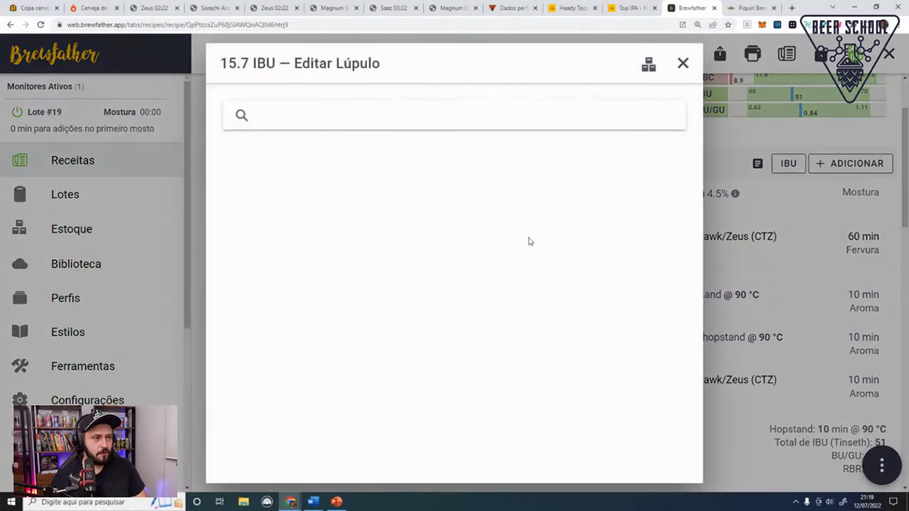
pyautogui.click(369, 247)
pyautogui.write('10')
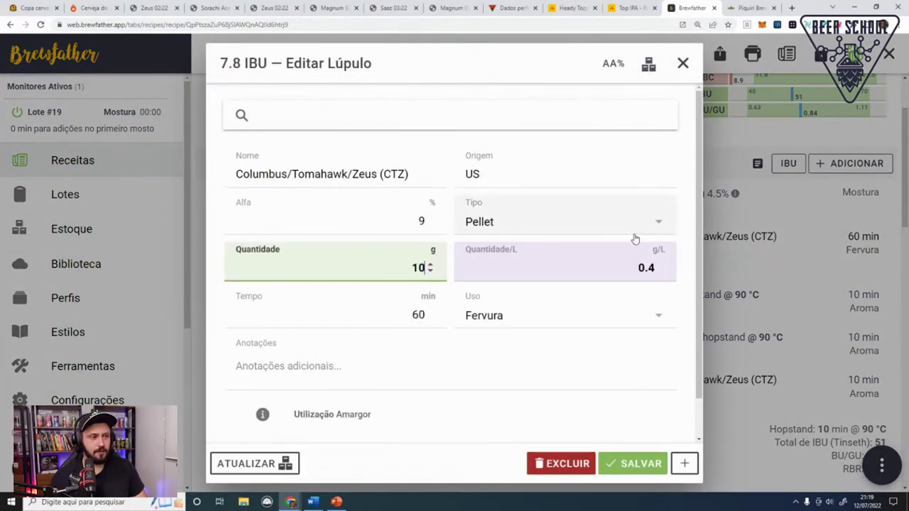
pyautogui.click(639, 465)
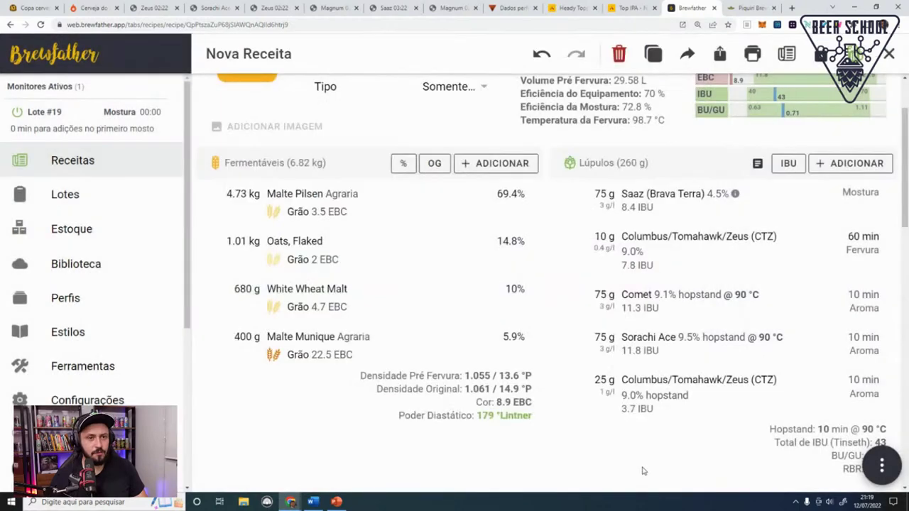
# Step: Set the Columbus/Tomahawk/Zeus hopstand amount to 75 g and save the hop
pyautogui.click(665, 399)
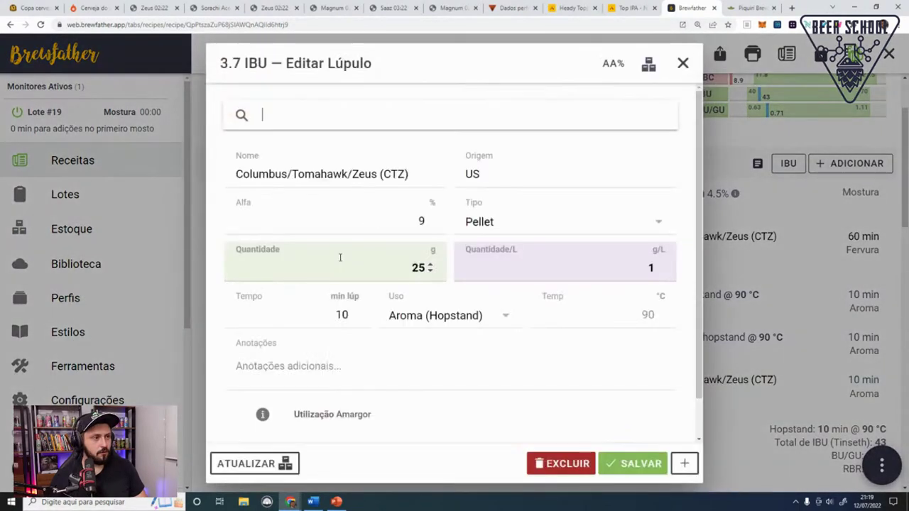
pyautogui.click(361, 261)
pyautogui.write('70')
pyautogui.press('BackSpace')
pyautogui.write('5')
pyautogui.click(636, 469)
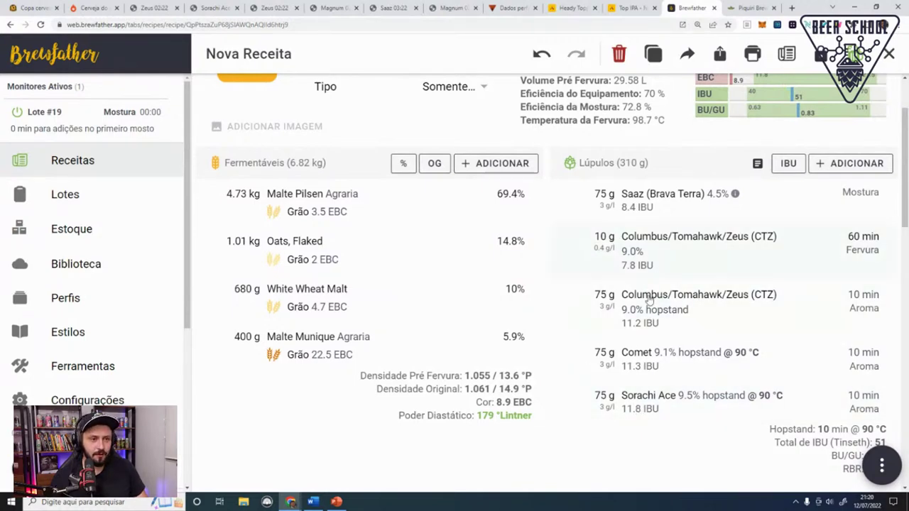
# Step: Try 12 g for the 60 min Columbus/Tomahawk/Zeus boil addition and undo that change
pyautogui.click(641, 243)
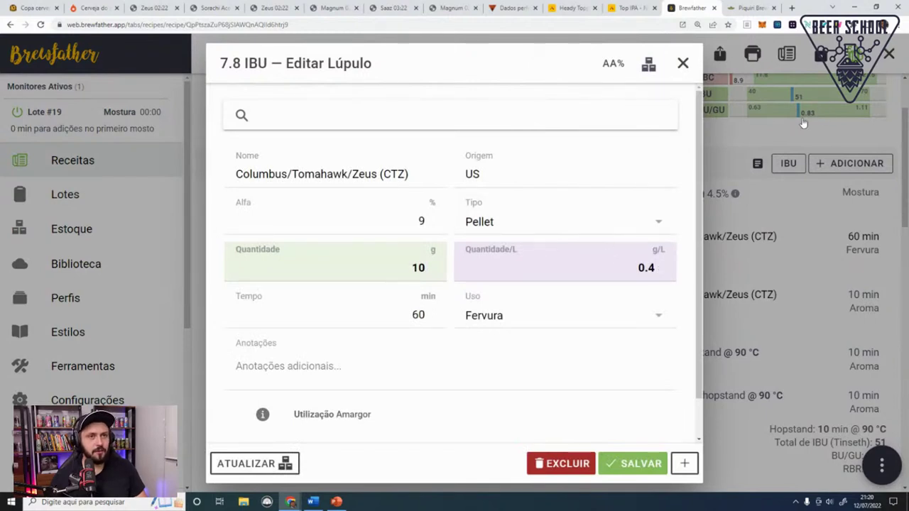
pyautogui.click(420, 273)
pyautogui.write('12')
pyautogui.click(638, 464)
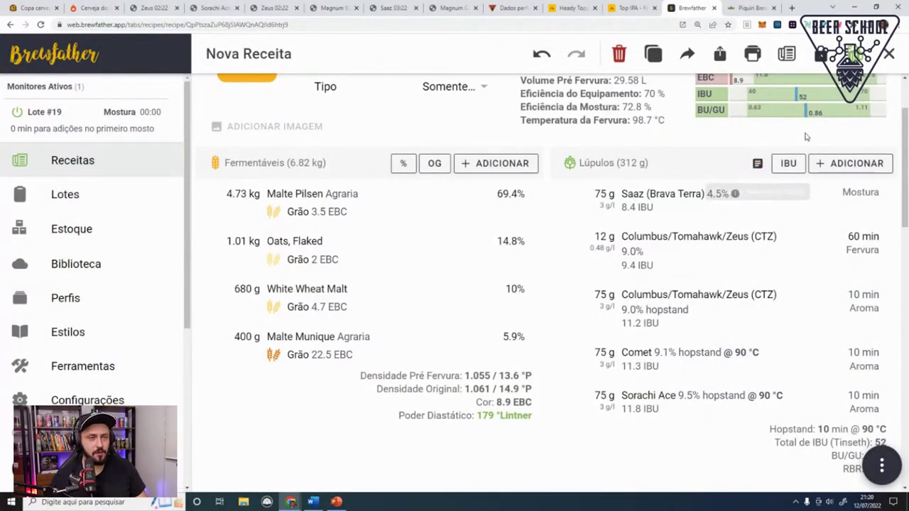
pyautogui.moveTo(809, 121)
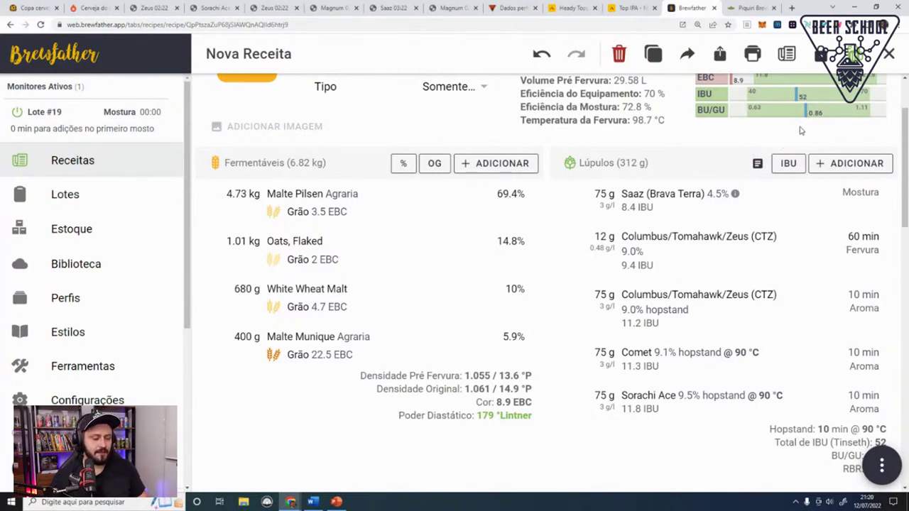
pyautogui.click(541, 54)
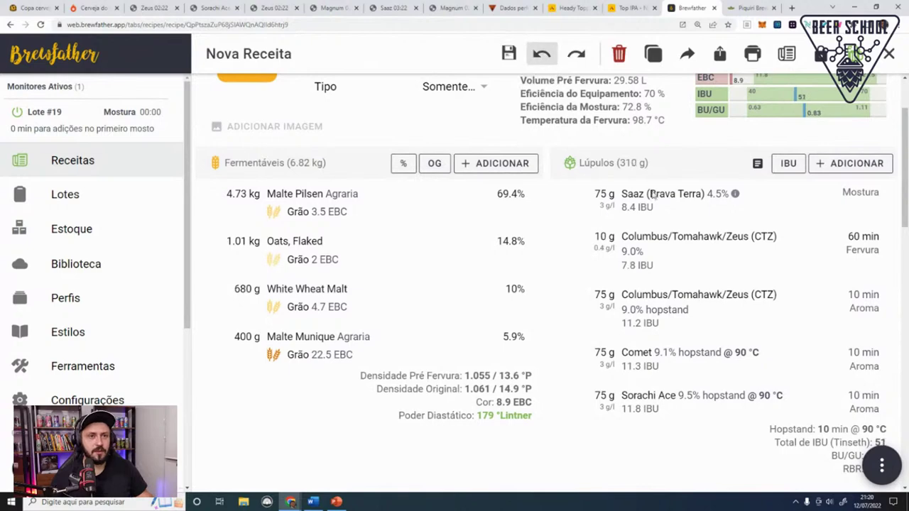
# Step: Examine the recipe's style ranges and its IBU, BU/GU and relative bitterness (RBR) figures
pyautogui.scroll(2, 767, 277)
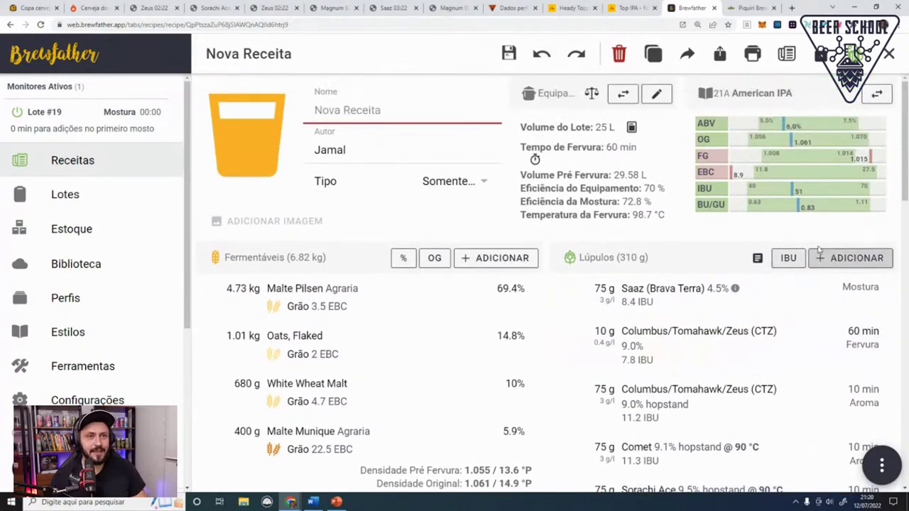
pyautogui.scroll(-4, 818, 254)
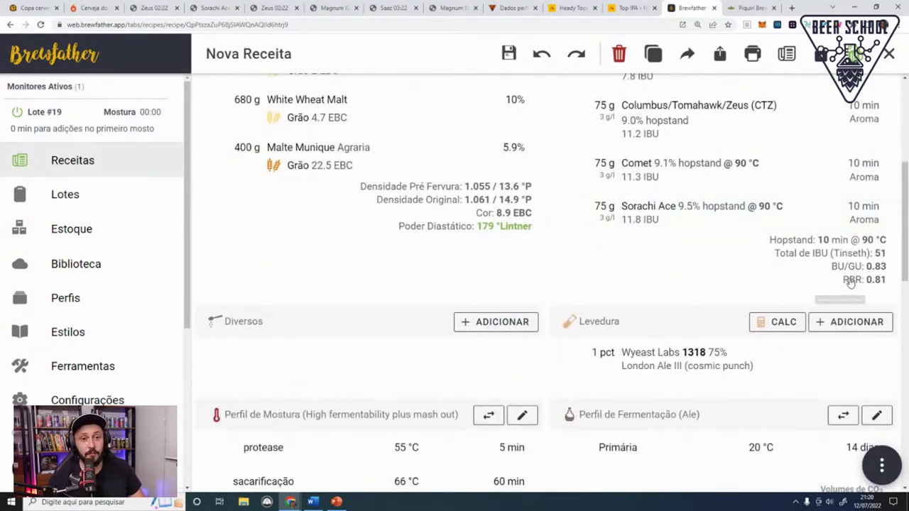
pyautogui.moveTo(850, 282)
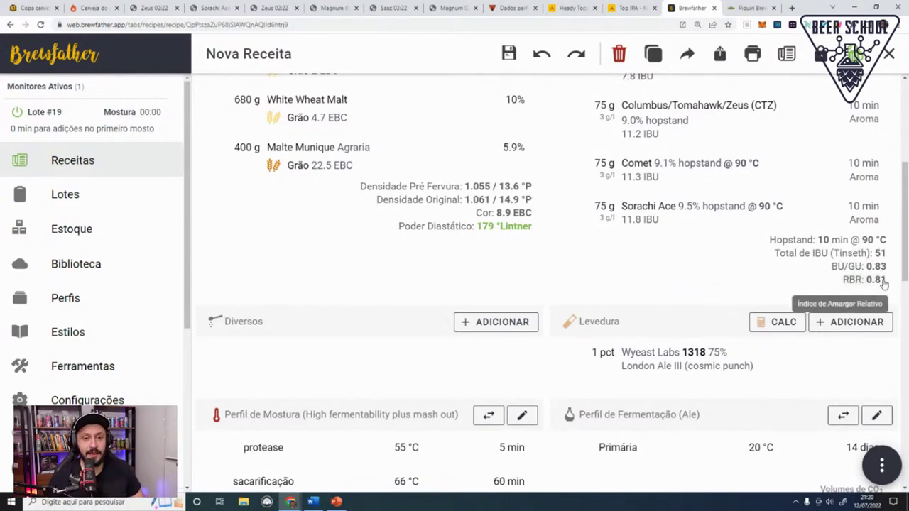
pyautogui.scroll(5, 852, 213)
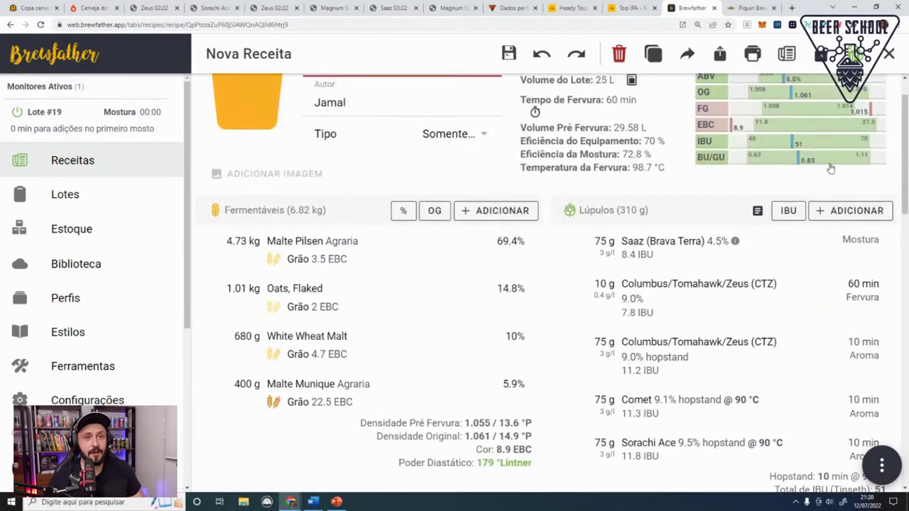
pyautogui.scroll(-3, 848, 171)
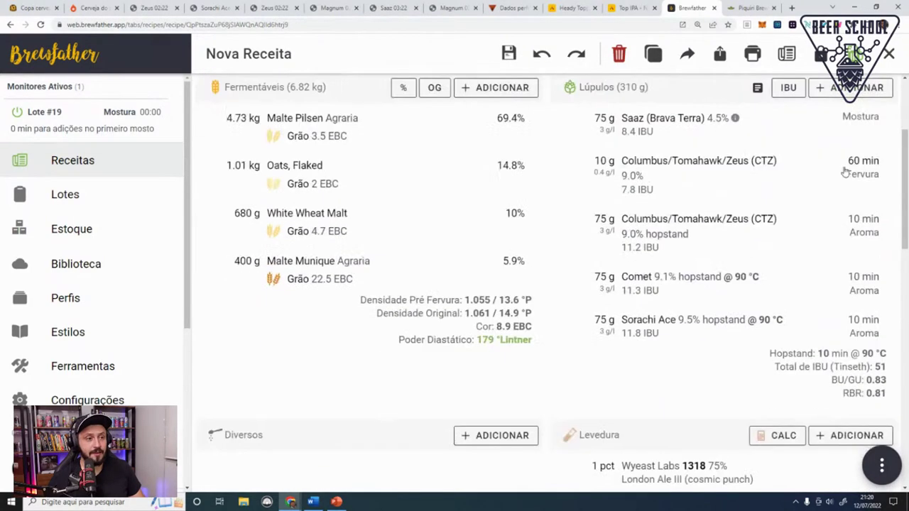
# Step: Add 400 g of the US Maltodextrin sugar to the recipe's fermentables
pyautogui.scroll(1, 481, 125)
pyautogui.click(483, 122)
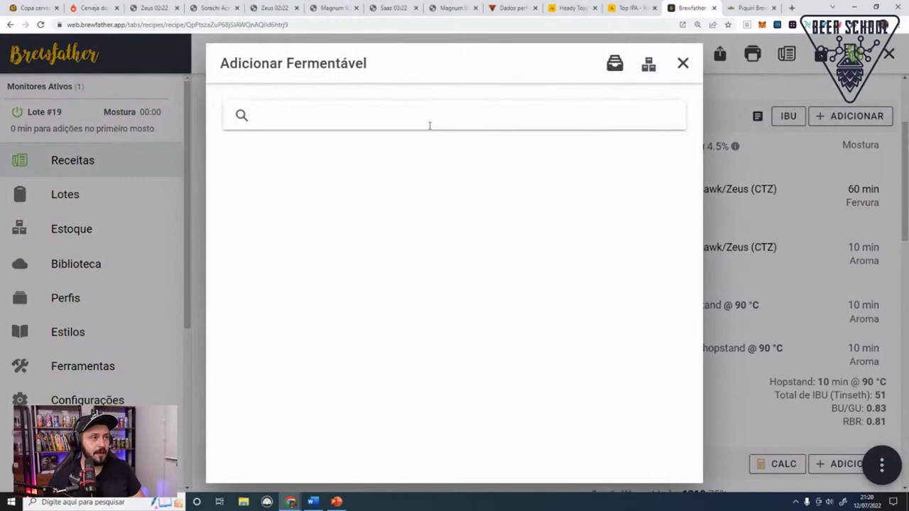
pyautogui.write('mato')
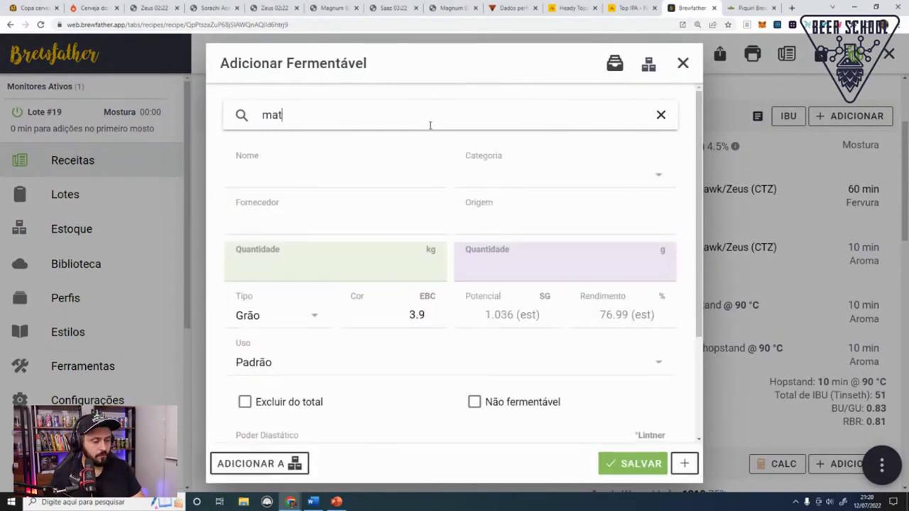
pyautogui.press('BackSpace')
pyautogui.press('BackSpace')
pyautogui.write('lto')
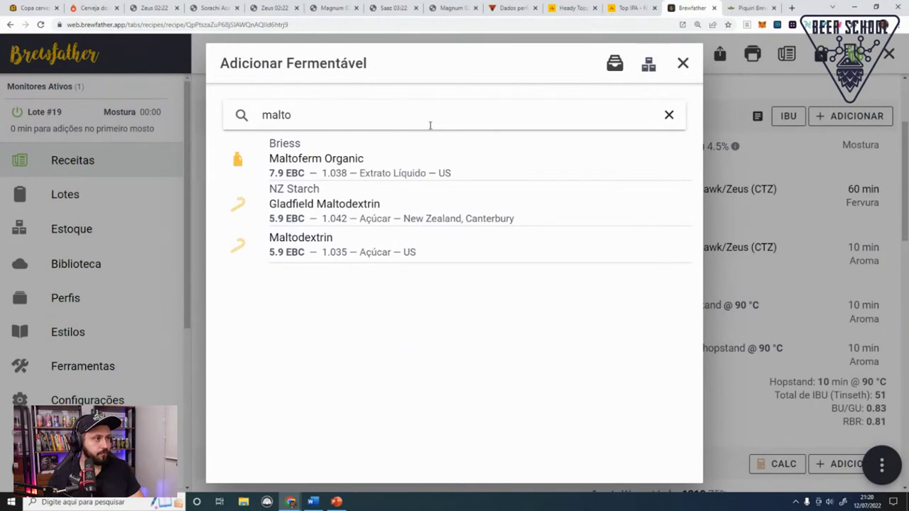
pyautogui.click(456, 256)
pyautogui.click(508, 267)
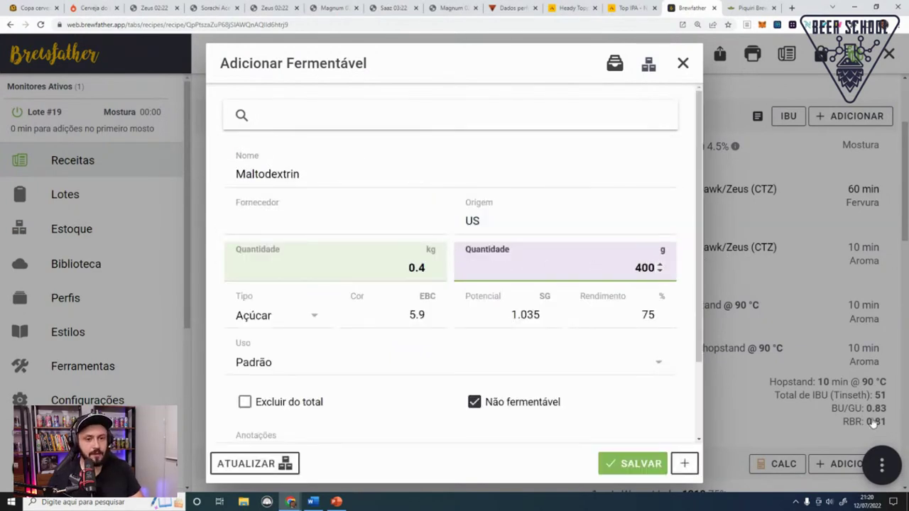
pyautogui.click(619, 464)
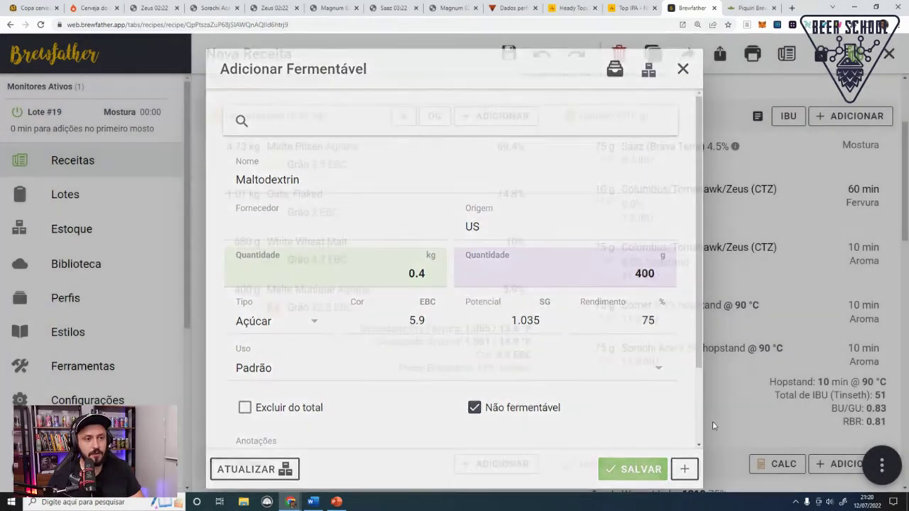
# Step: Check the relative bitterness (RBR) figure and delete the Maltodextrin from the fermentables
pyautogui.scroll(-1, 879, 426)
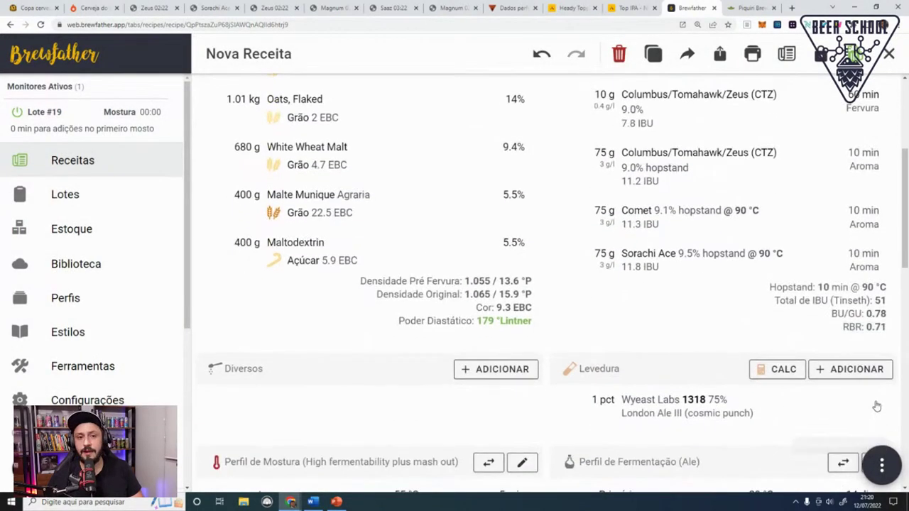
pyautogui.click(882, 319)
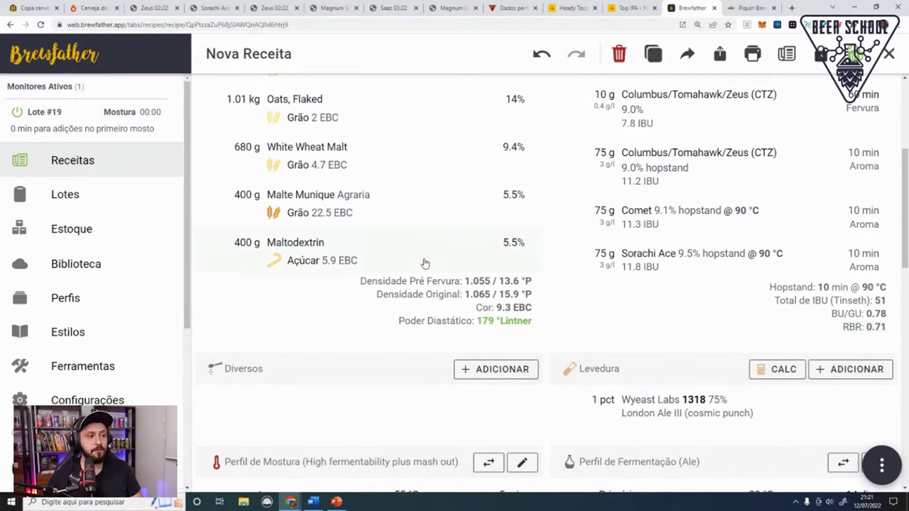
pyautogui.click(393, 253)
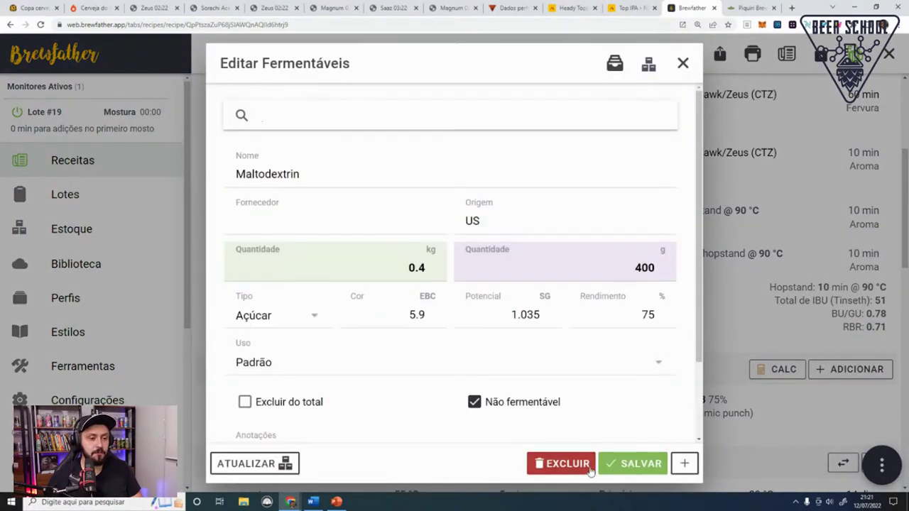
pyautogui.click(591, 469)
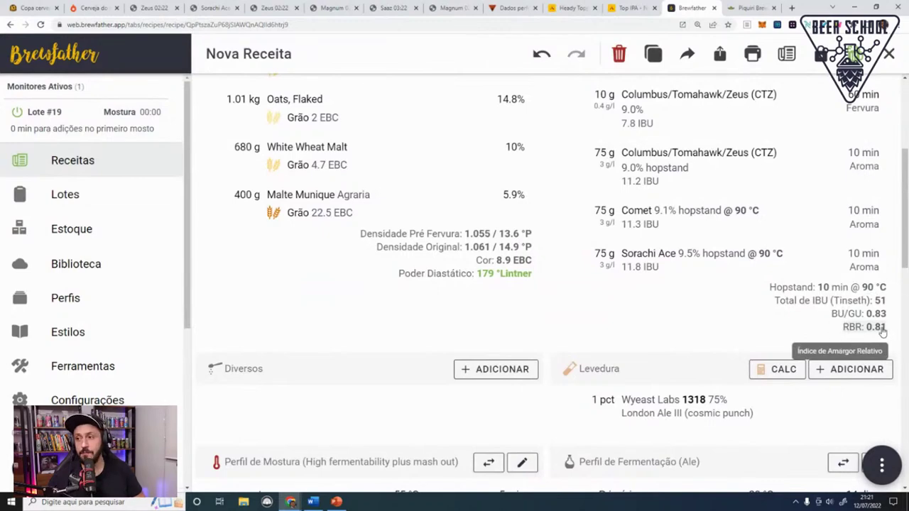
pyautogui.scroll(-1, 759, 252)
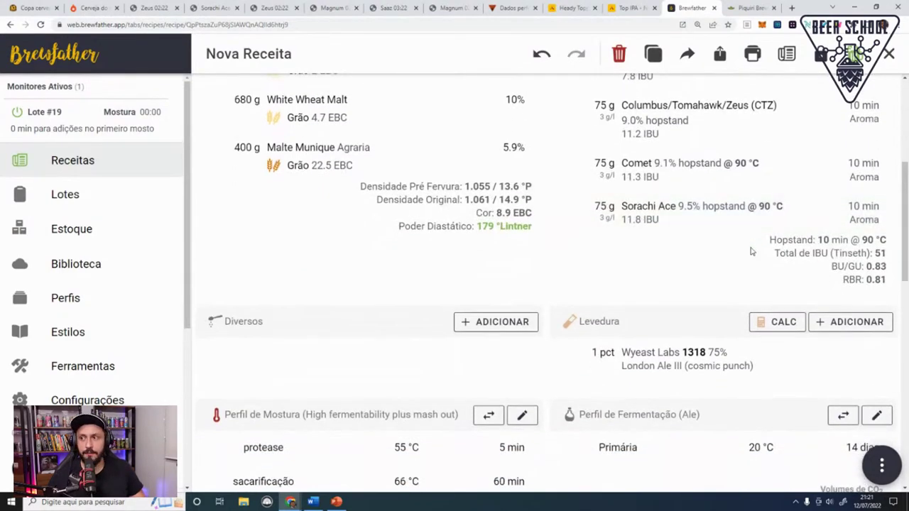
# Step: Examine the recipe's style ranges, fermentables, hop additions and bitterness figures
pyautogui.scroll(-1, 690, 153)
pyautogui.scroll(3, 620, 83)
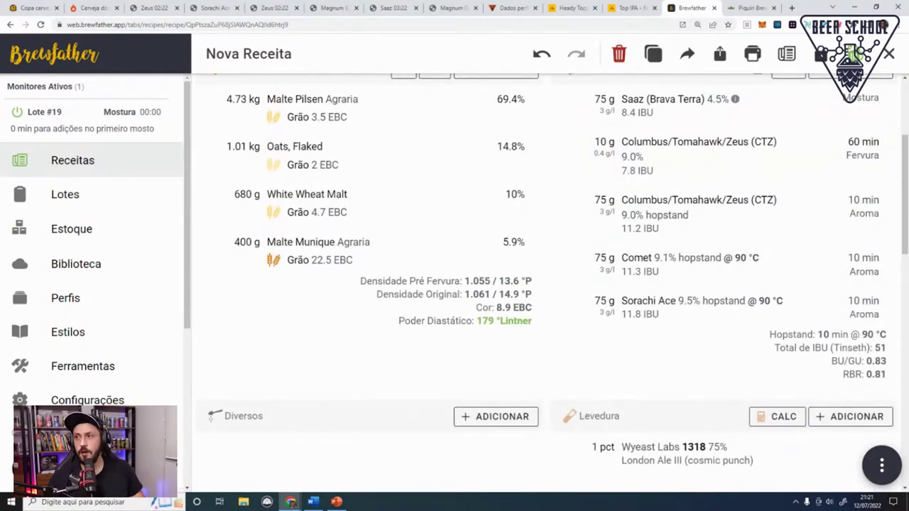
pyautogui.scroll(3, 817, 213)
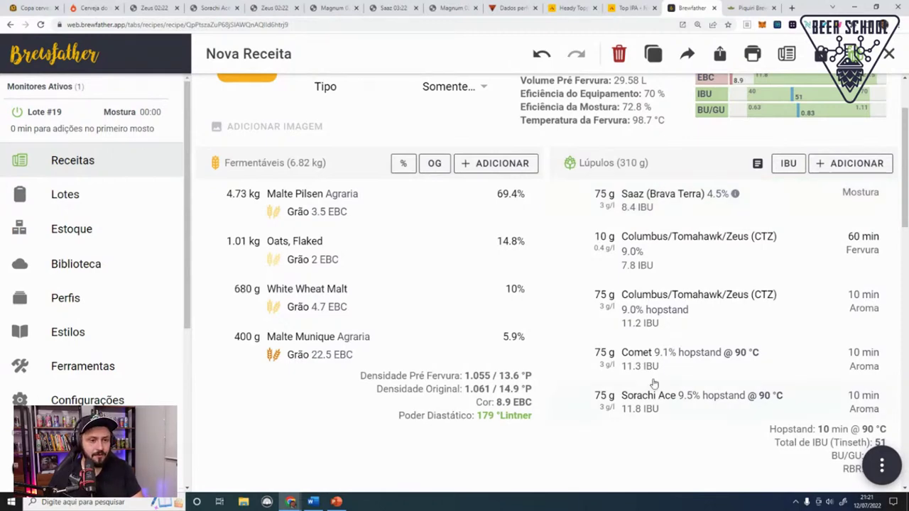
pyautogui.scroll(-2, 661, 383)
pyautogui.scroll(3, 831, 374)
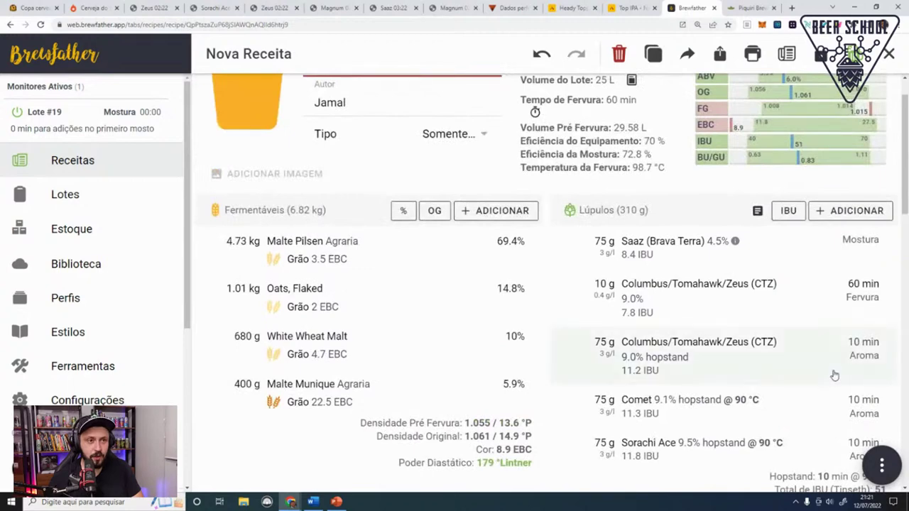
pyautogui.scroll(-7, 781, 284)
pyautogui.scroll(5, 689, 115)
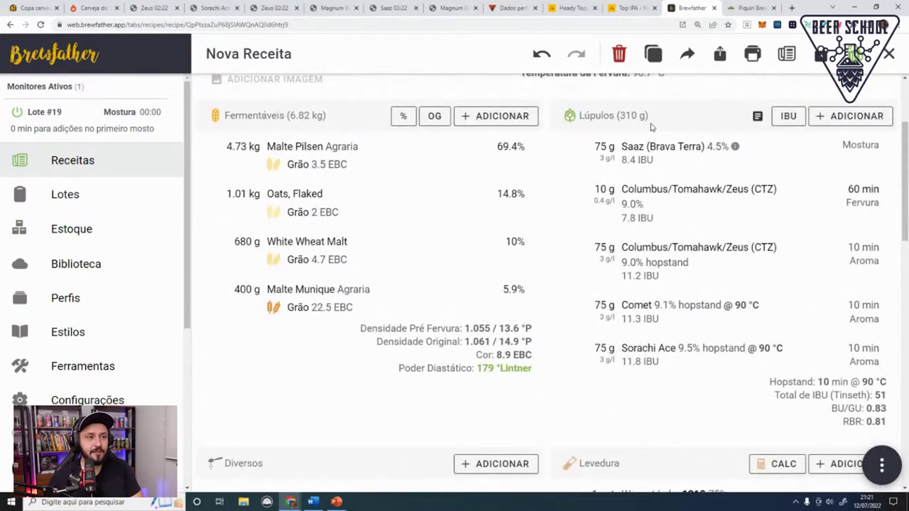
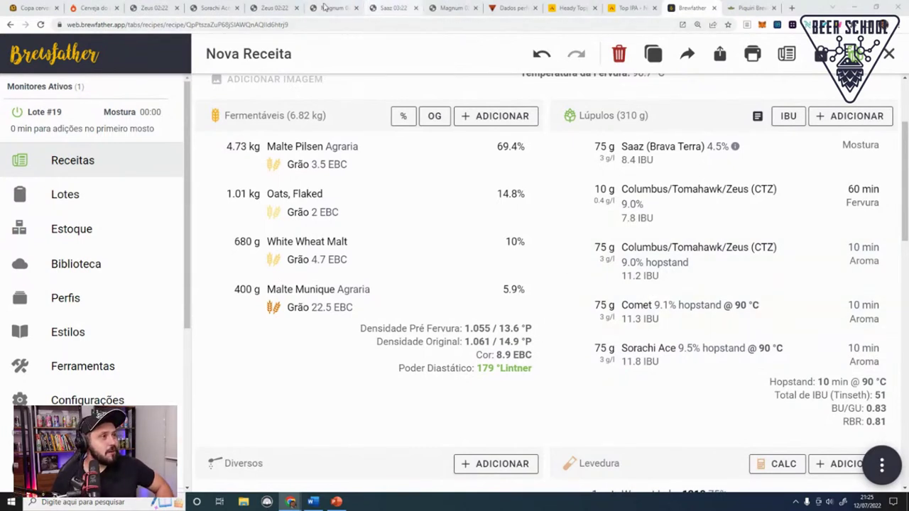
# Step: Examine the Zeus Brasileiro data sheet's essential oils, especially linalool and myrcene, and its aroma profile
pyautogui.click(282, 7)
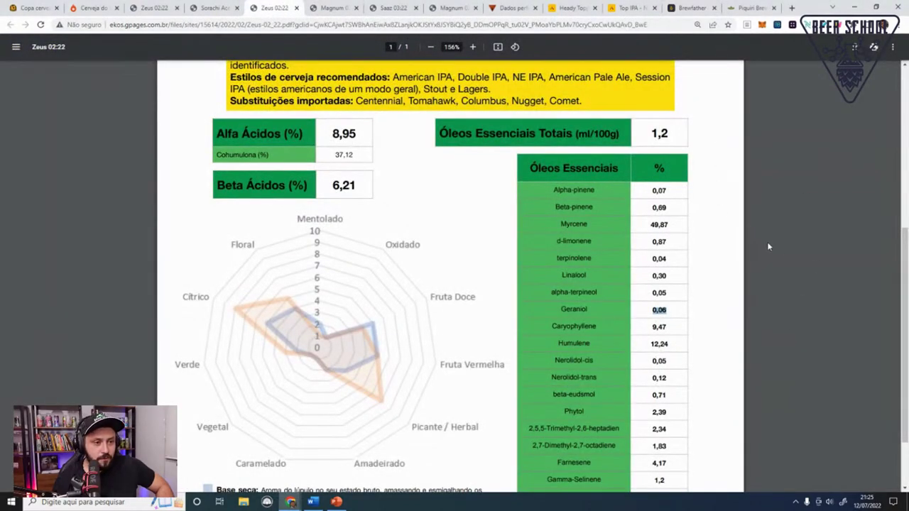
pyautogui.scroll(-1, 768, 246)
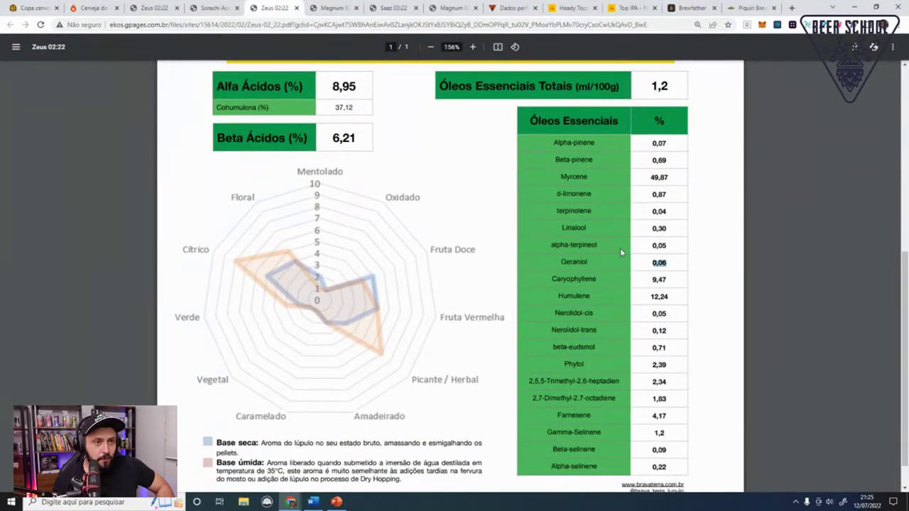
pyautogui.moveTo(674, 229); pyautogui.dragTo(564, 229)
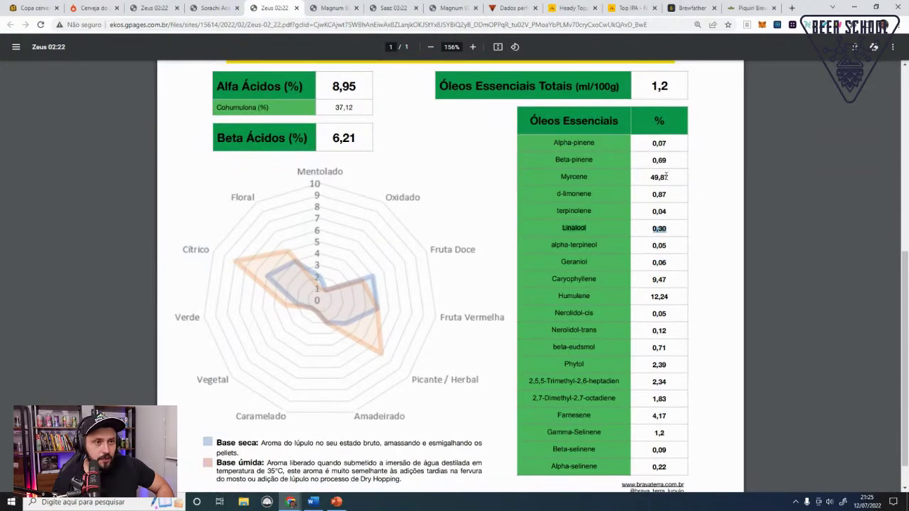
pyautogui.click(588, 196)
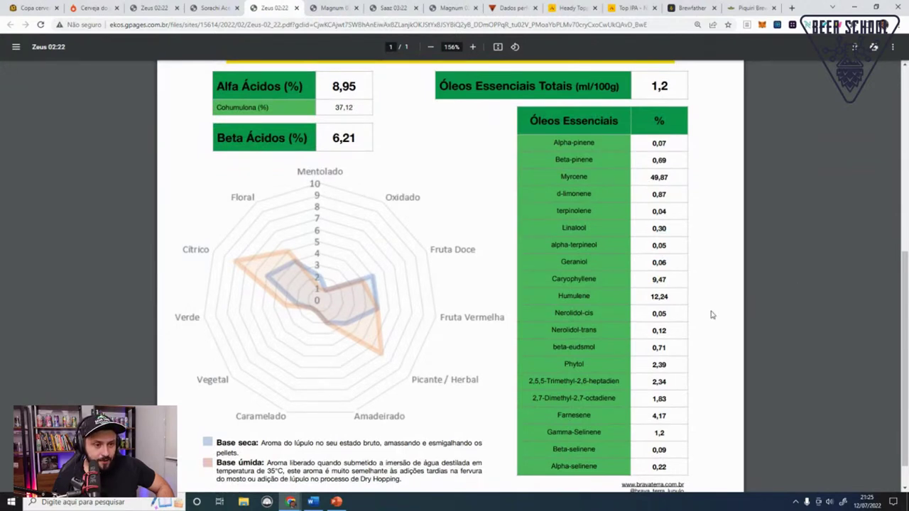
pyautogui.scroll(-1, 712, 315)
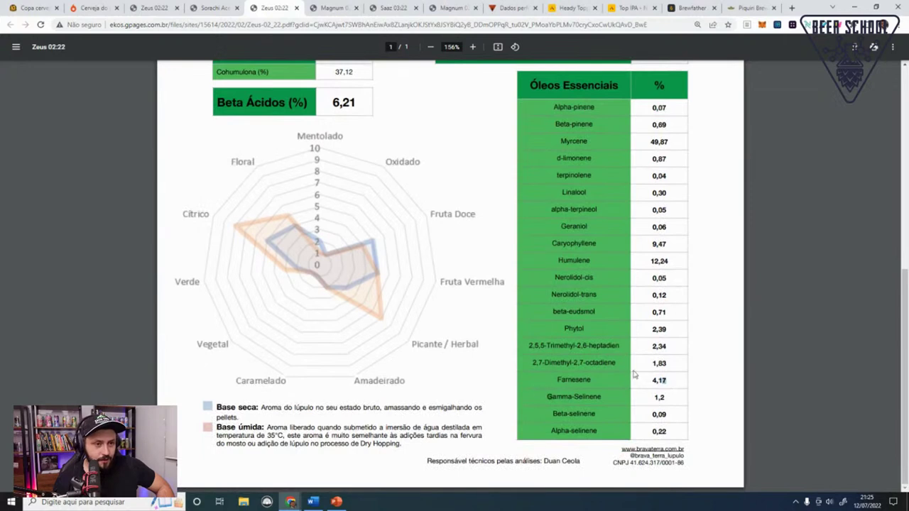
pyautogui.scroll(1, 668, 326)
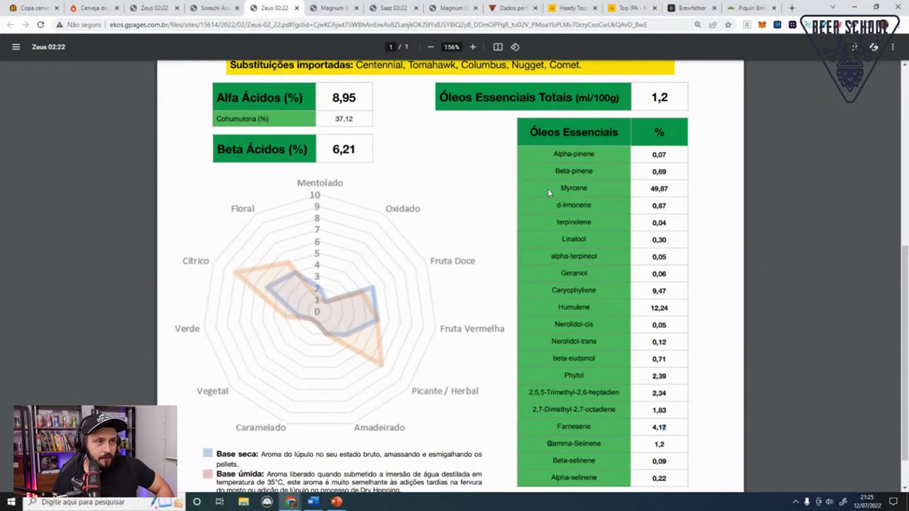
pyautogui.tripleClick(666, 189)
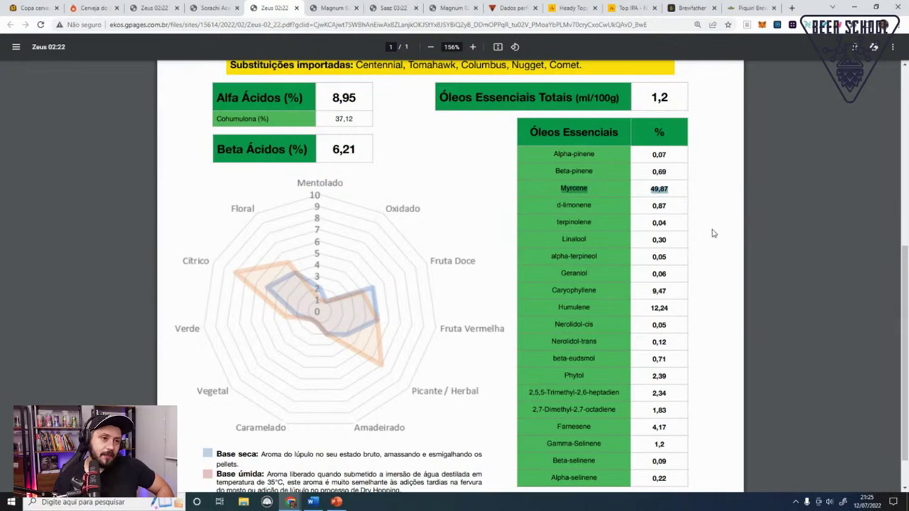
pyautogui.scroll(3, 720, 233)
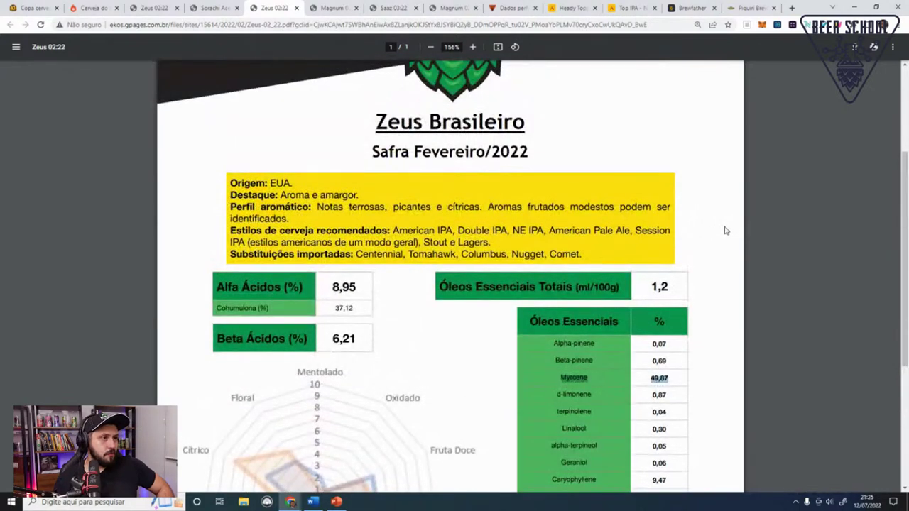
# Step: Look through the open Sorachi Ace and Magnum hop data sheets for comparison
pyautogui.click(161, 5)
pyautogui.click(210, 7)
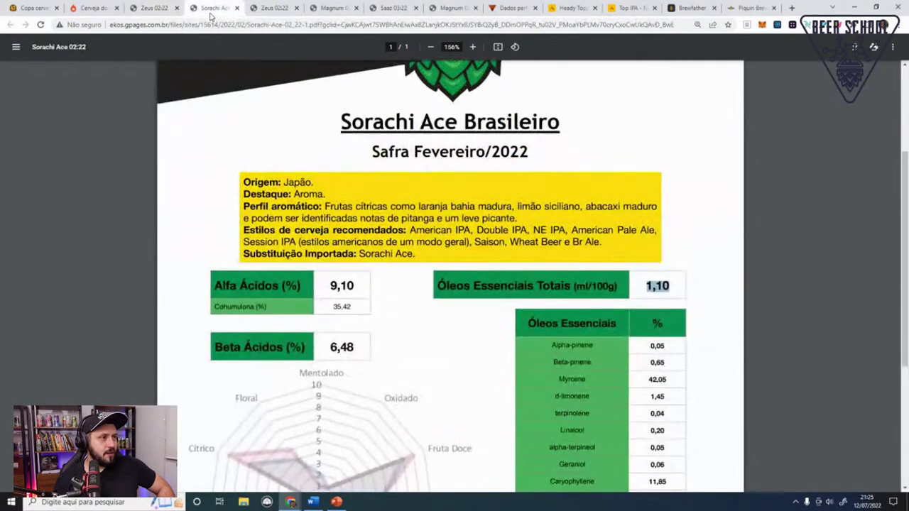
pyautogui.click(273, 6)
pyautogui.click(335, 6)
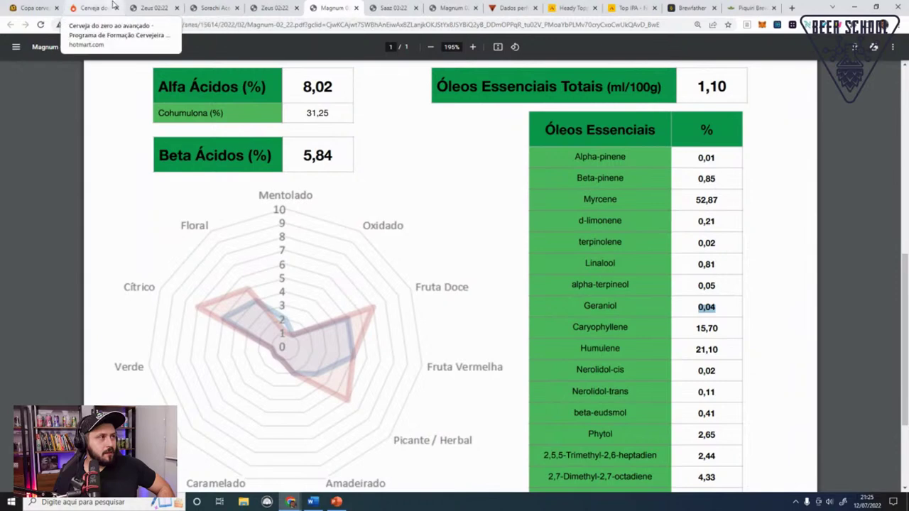
# Step: Open the Cascade data sheet from the Brava Terra site and check its myrcene and alpha acid percentages
pyautogui.click(150, 7)
pyautogui.click(9, 26)
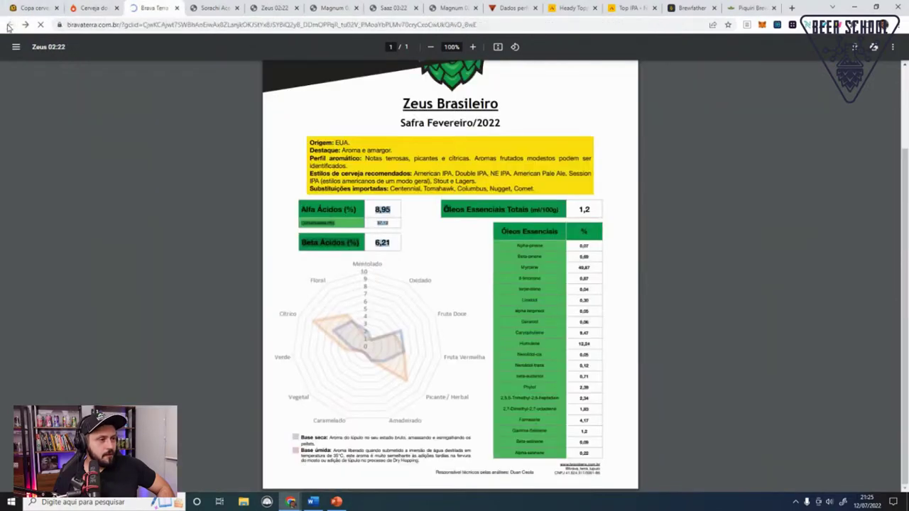
pyautogui.scroll(-3, 213, 199)
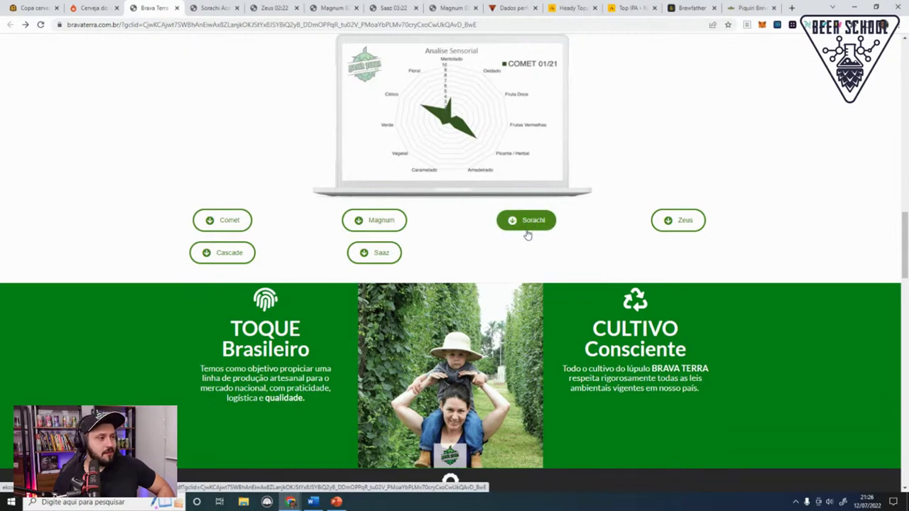
pyautogui.click(219, 262)
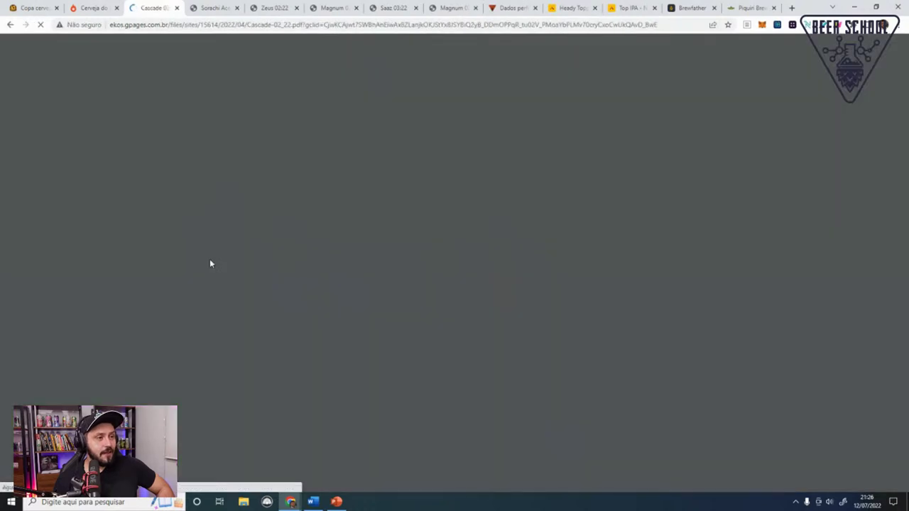
pyautogui.scroll(-3, 205, 266)
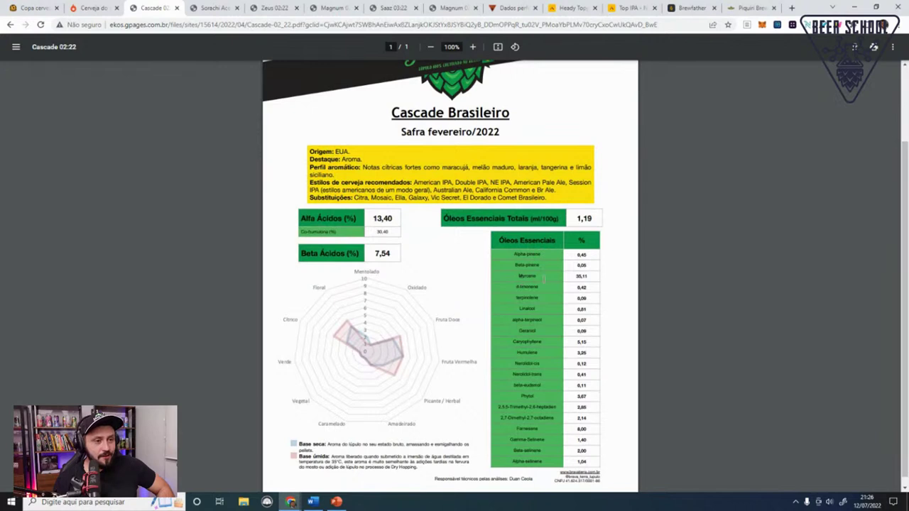
pyautogui.moveTo(521, 277); pyautogui.dragTo(598, 282)
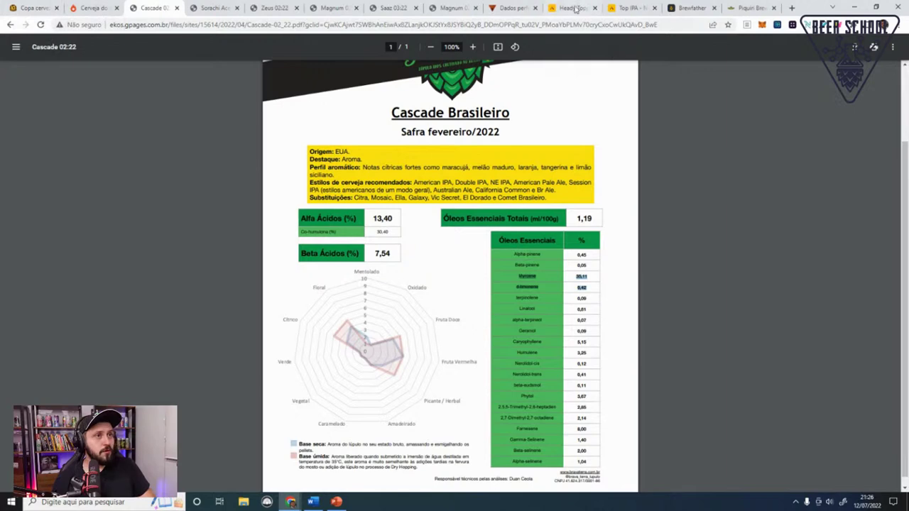
pyautogui.moveTo(373, 218); pyautogui.dragTo(401, 218)
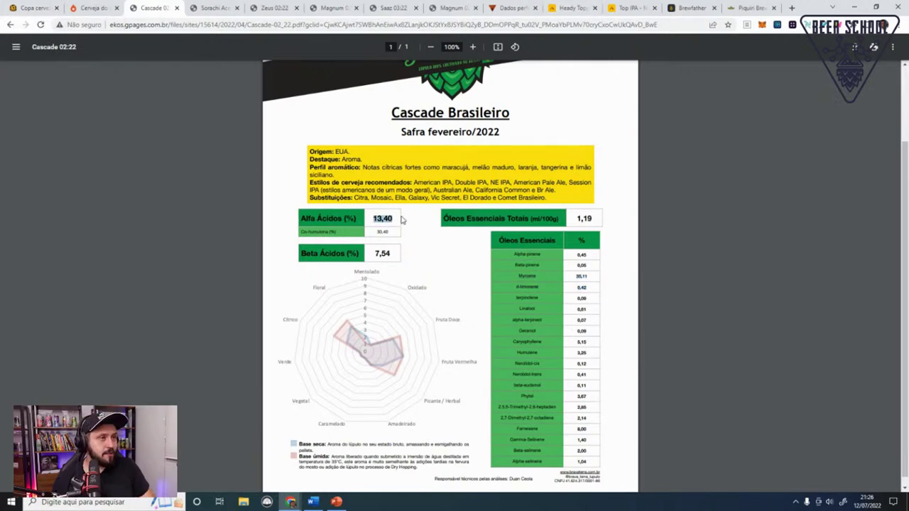
# Step: Switch to Brewfather and replace the 75 g Columbus/Tomahawk/Zeus hopstand addition with the New Zealand Cascade pellet hop
pyautogui.click(752, 8)
pyautogui.click(693, 5)
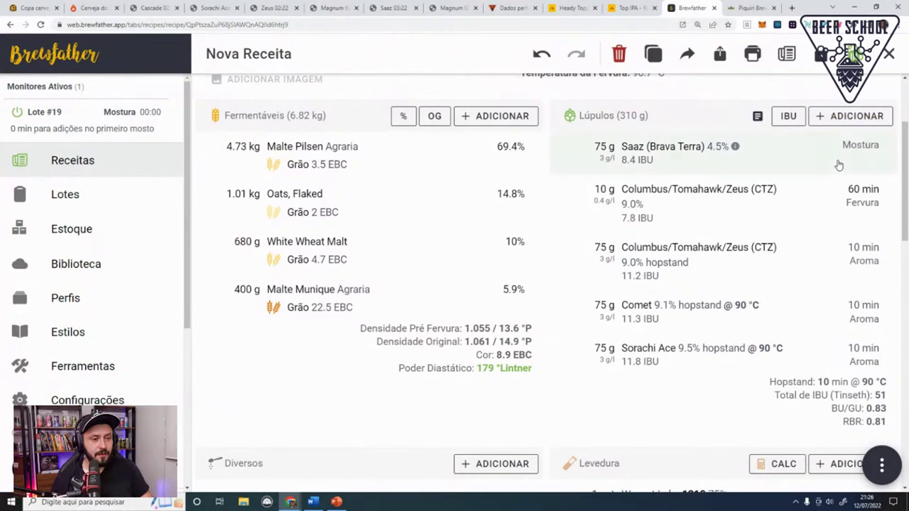
pyautogui.click(700, 264)
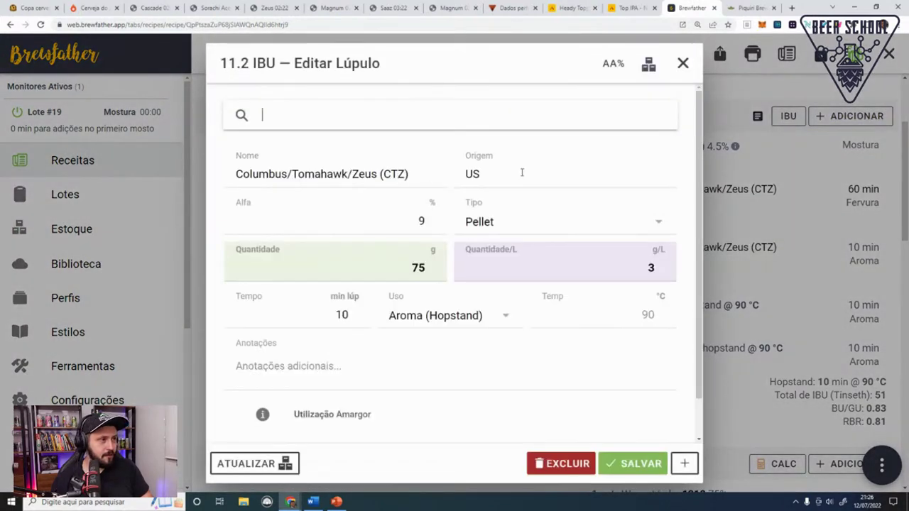
pyautogui.click(365, 171)
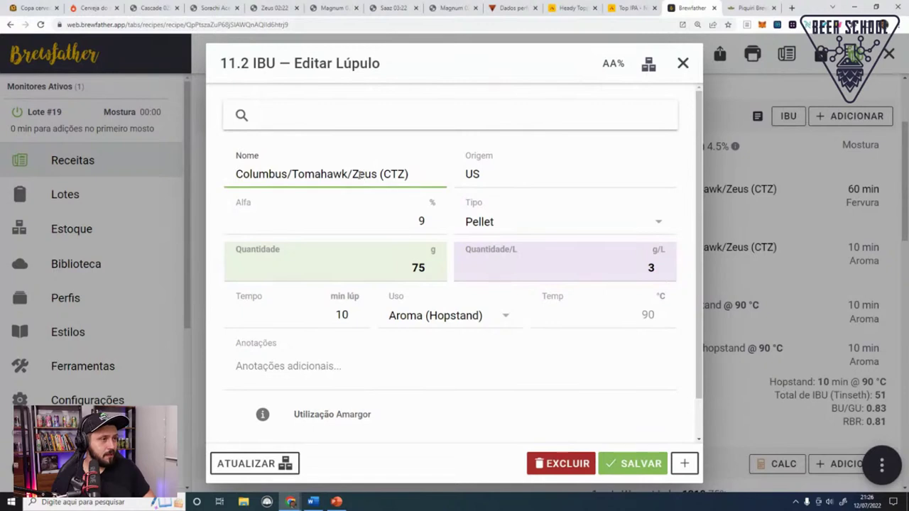
pyautogui.click(350, 113)
pyautogui.write('casca')
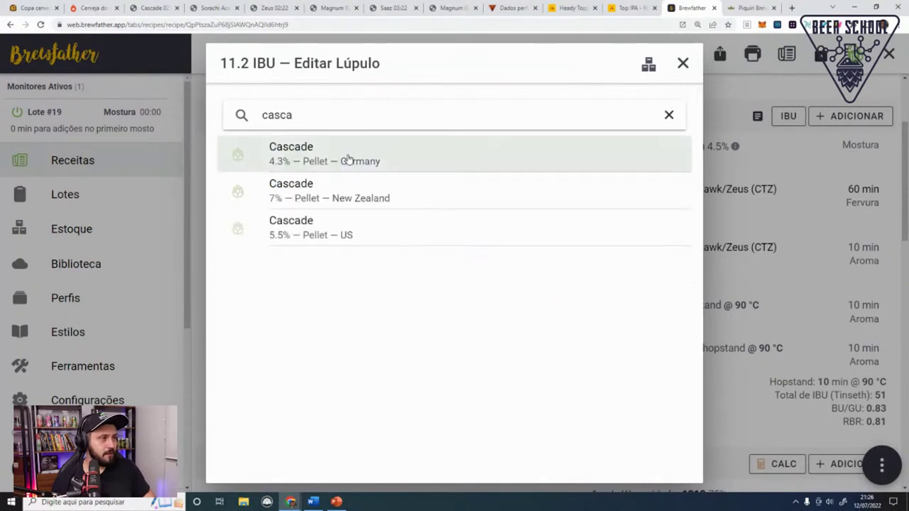
pyautogui.click(351, 186)
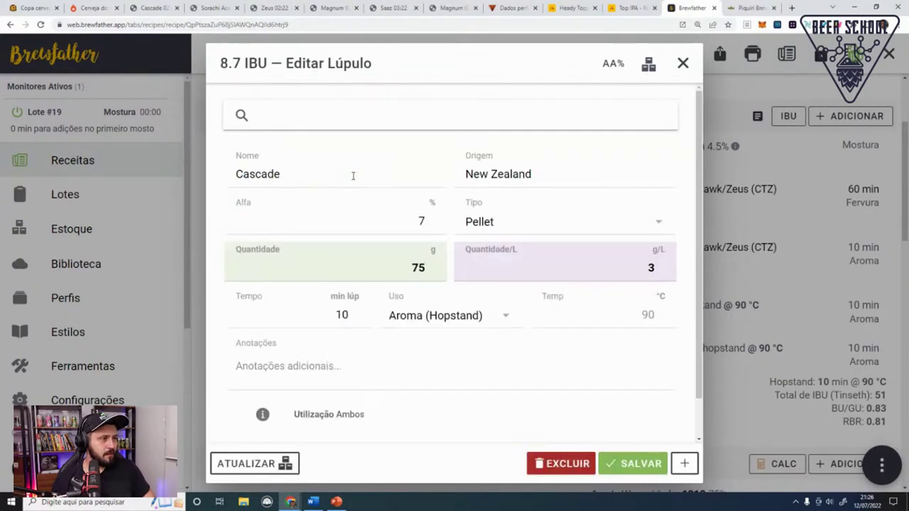
# Step: Check the alpha acids on the Cascade data sheet, set the Cascade addition's alpha to 13.4% and save it
pyautogui.tripleClick(487, 174)
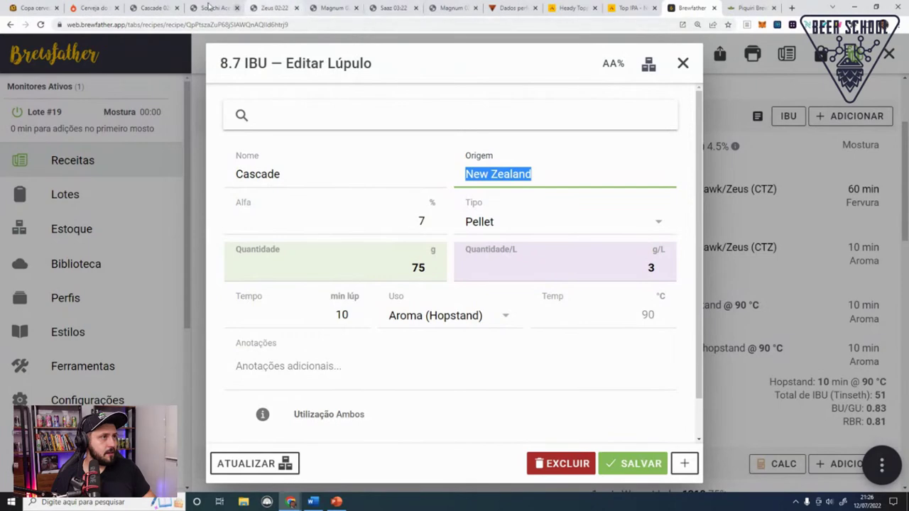
pyautogui.click(148, 7)
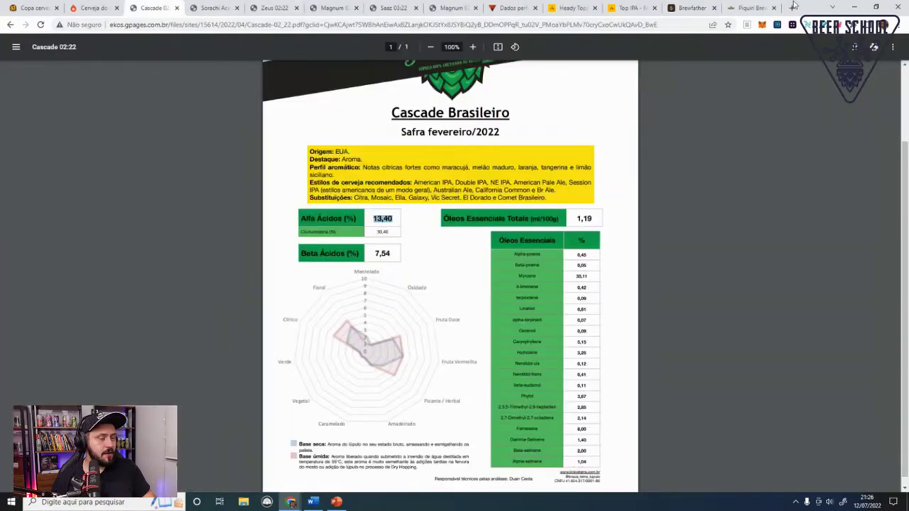
pyautogui.click(751, 7)
pyautogui.click(690, 8)
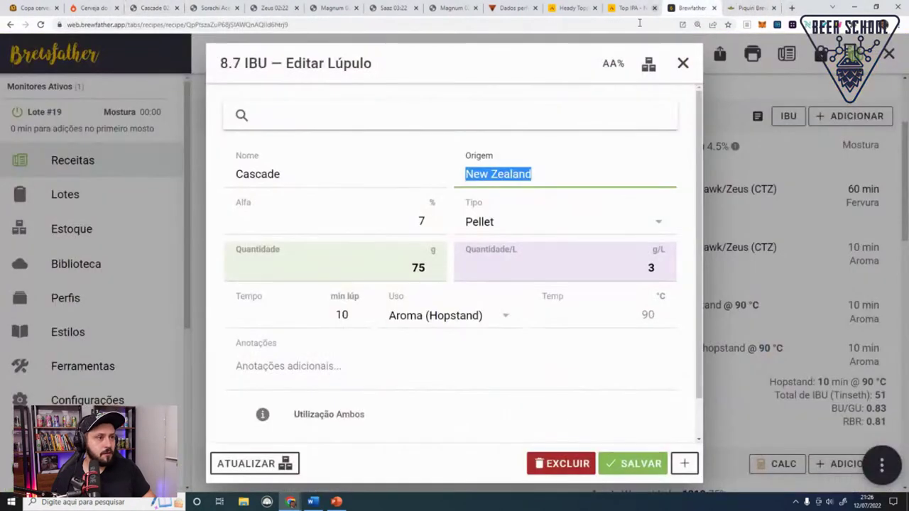
pyautogui.doubleClick(420, 222)
pyautogui.write('13')
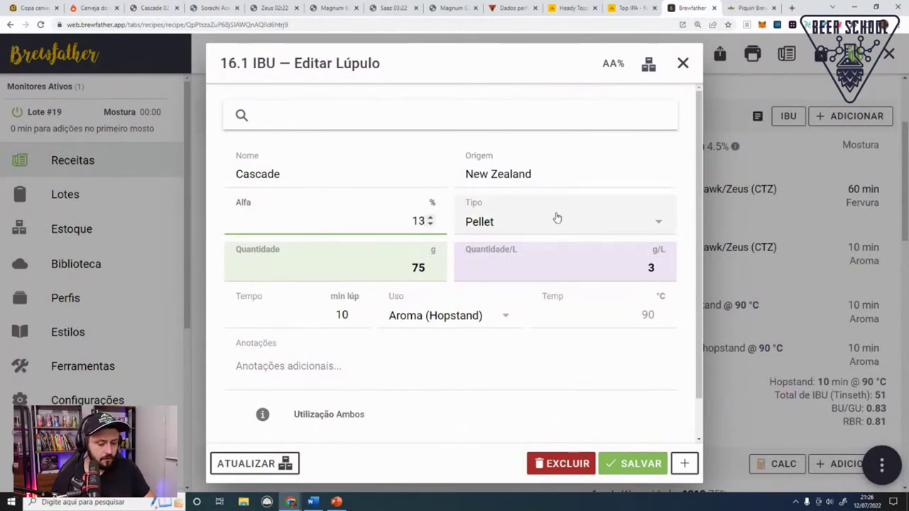
pyautogui.write('.4')
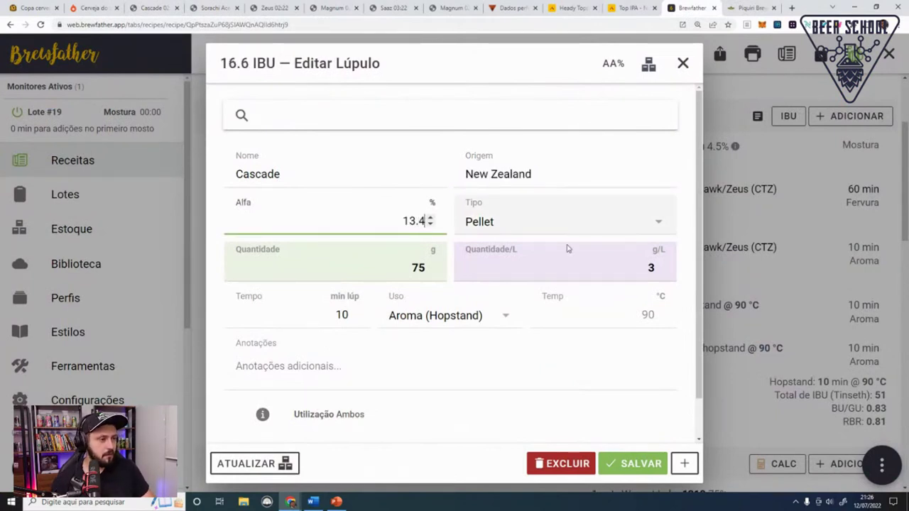
pyautogui.click(625, 465)
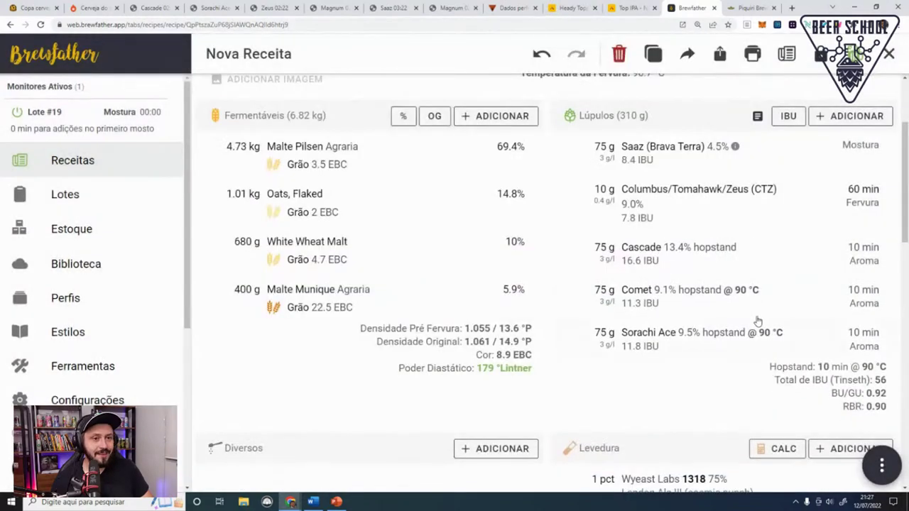
# Step: Set the 60-minute Columbus/Tomahawk/Zeus boil addition to 5 g and save it
pyautogui.scroll(2, 757, 321)
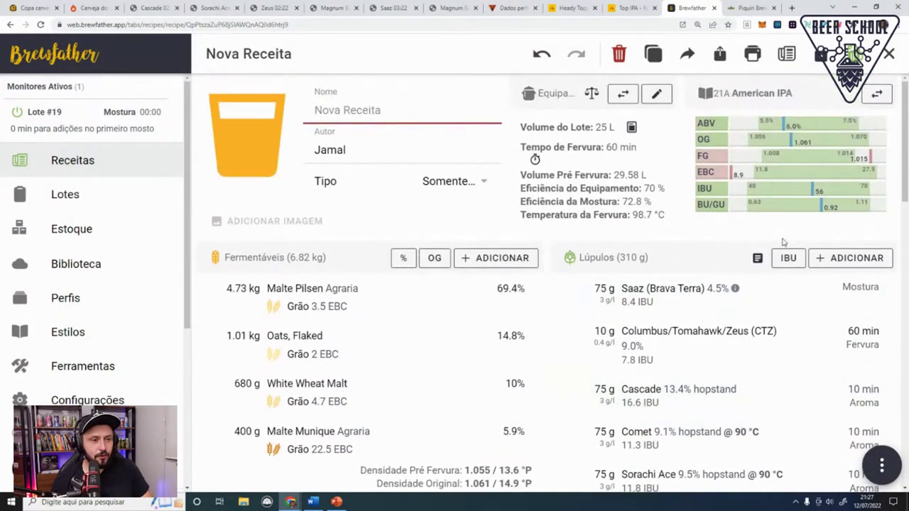
pyautogui.scroll(-1, 783, 242)
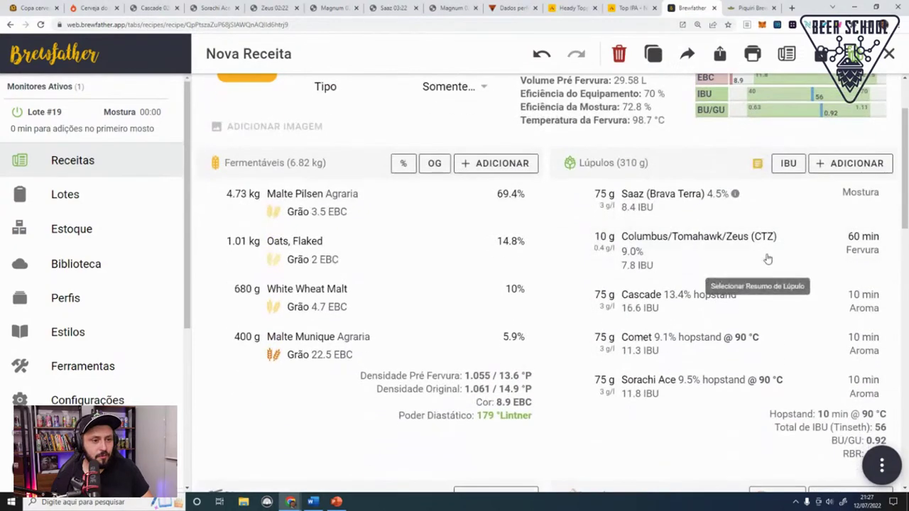
pyautogui.click(632, 253)
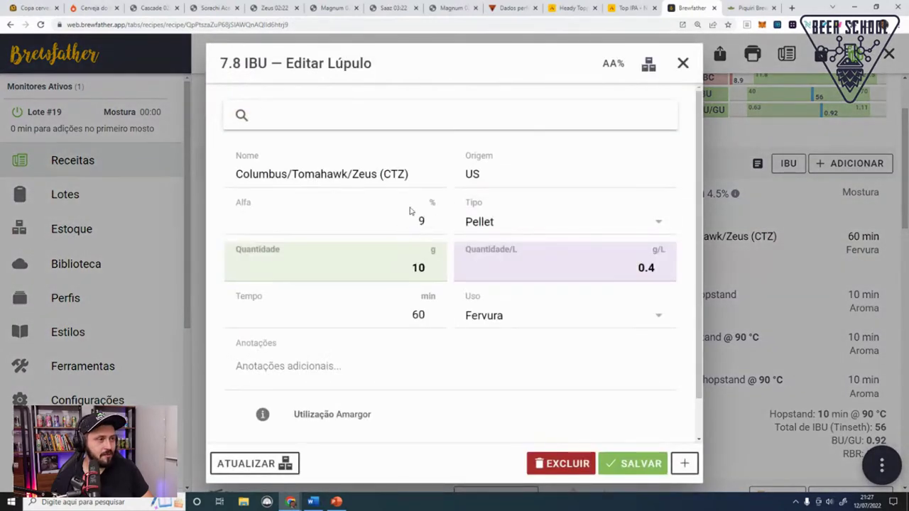
pyautogui.click(417, 265)
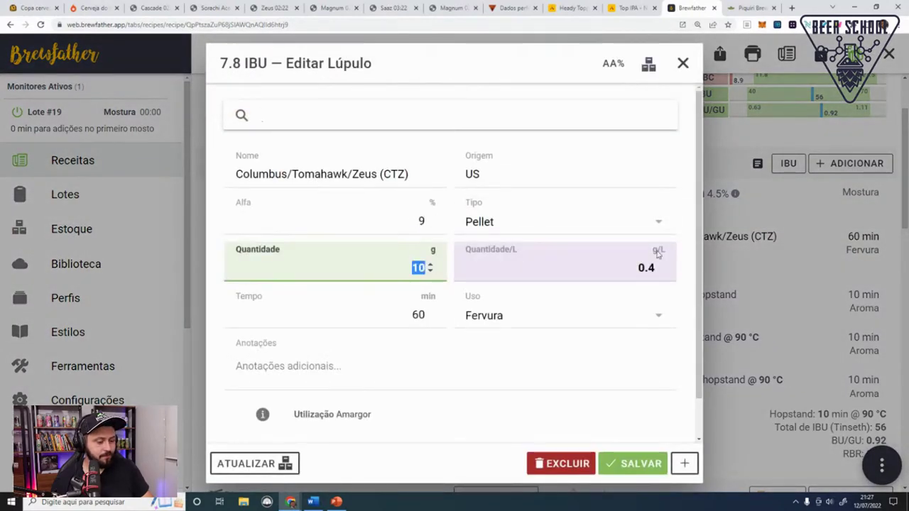
pyautogui.write('5')
pyautogui.click(613, 467)
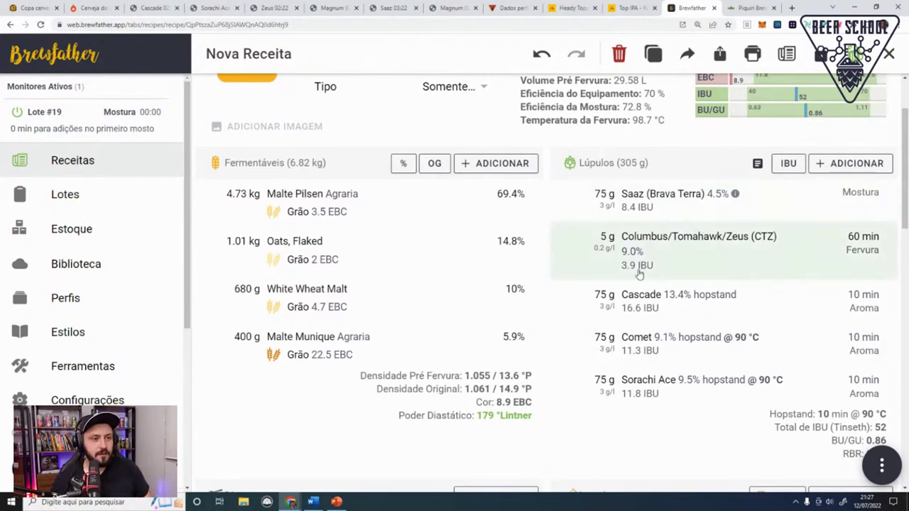
# Step: Edit the 75 g Cascade hopstand addition, setting its origin to Brasil and its use to Dry Hop
pyautogui.scroll(-1, 722, 277)
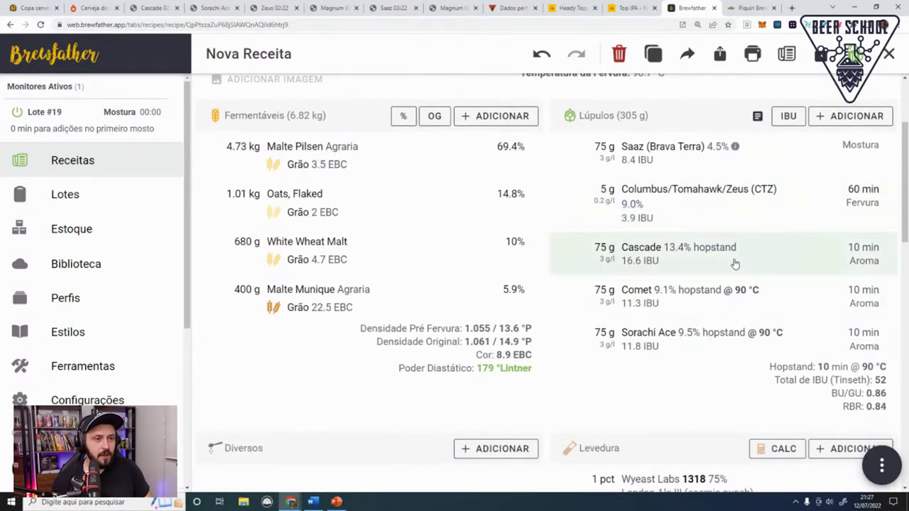
pyautogui.click(693, 254)
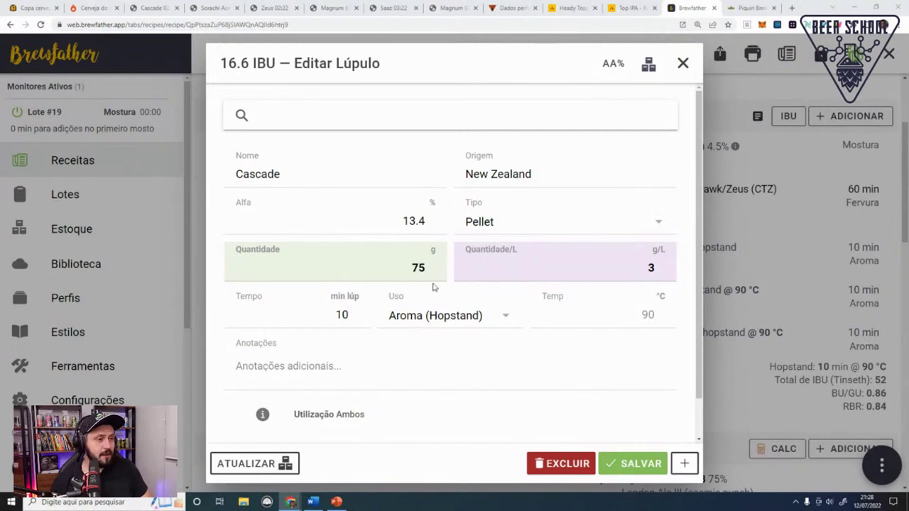
pyautogui.press('Tab')
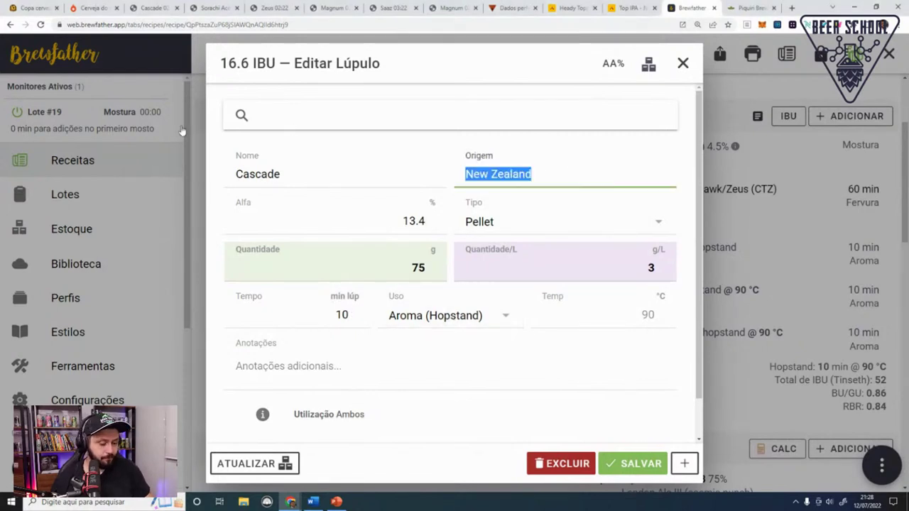
pyautogui.write('Brasil')
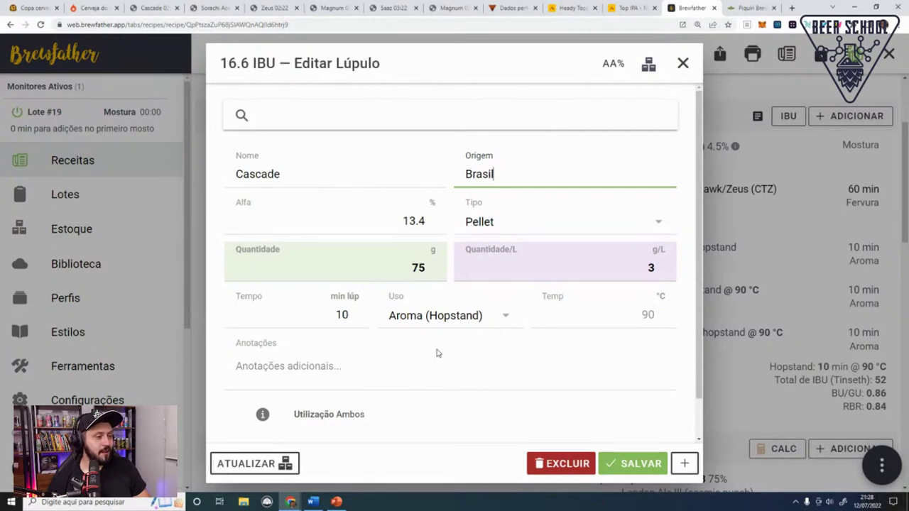
pyautogui.click(437, 323)
pyautogui.click(475, 181)
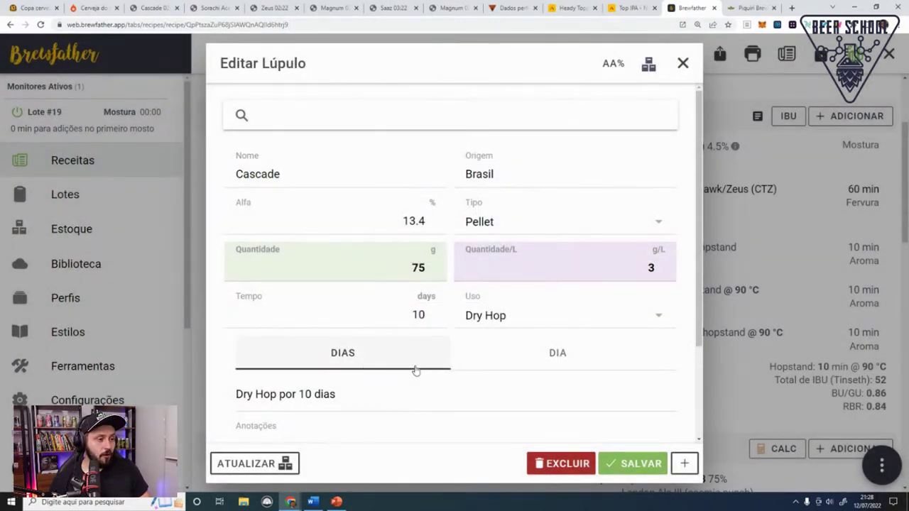
# Step: Schedule the Cascade dry hop by specific day (Dia) instead of duration and set it to day 1
pyautogui.click(551, 354)
pyautogui.scroll(-1, 556, 355)
pyautogui.scroll(-1, 556, 355)
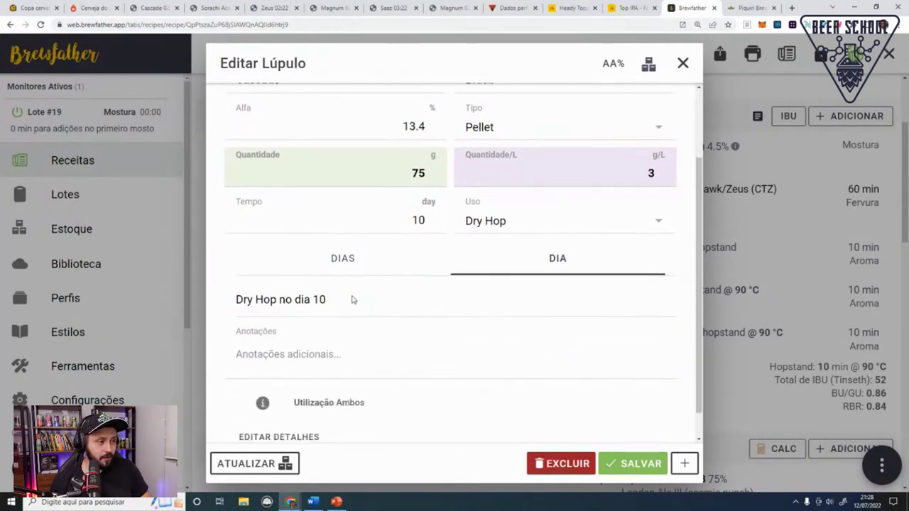
pyautogui.click(338, 274)
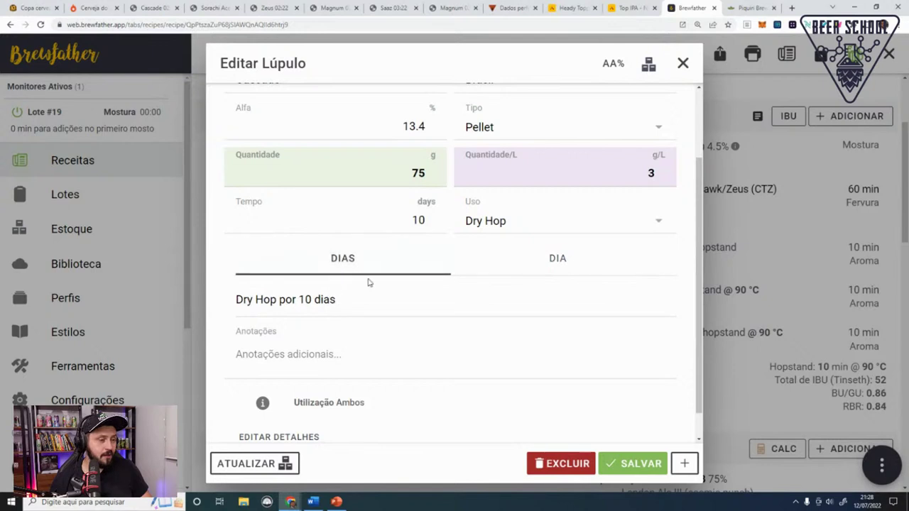
pyautogui.click(519, 276)
pyautogui.doubleClick(419, 221)
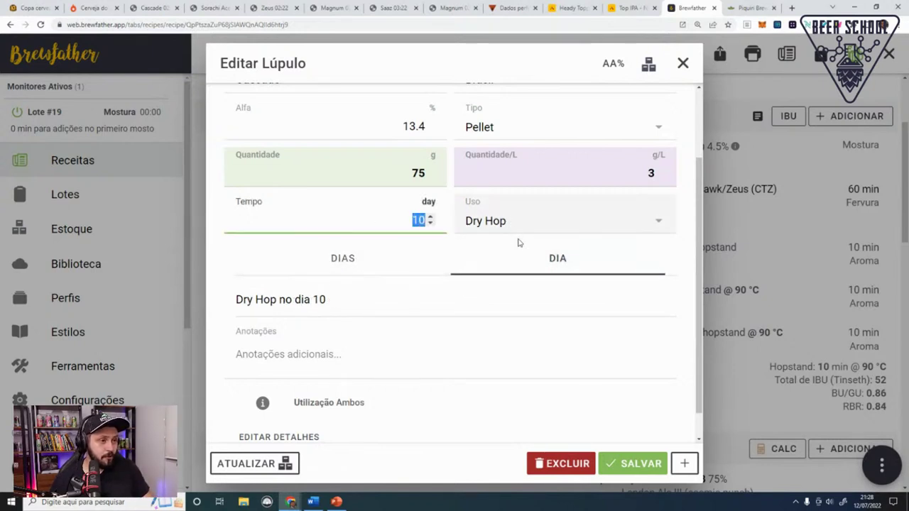
pyautogui.write('2')
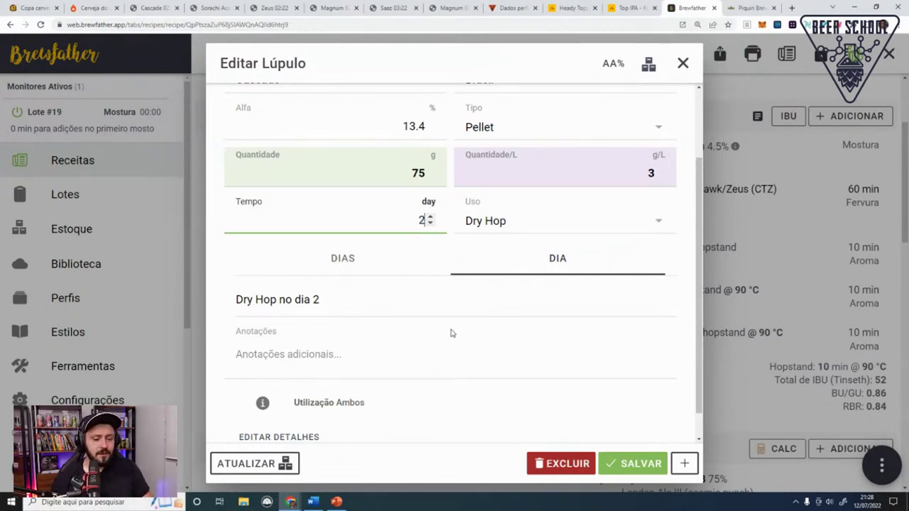
pyautogui.press('BackSpace')
pyautogui.write('1')
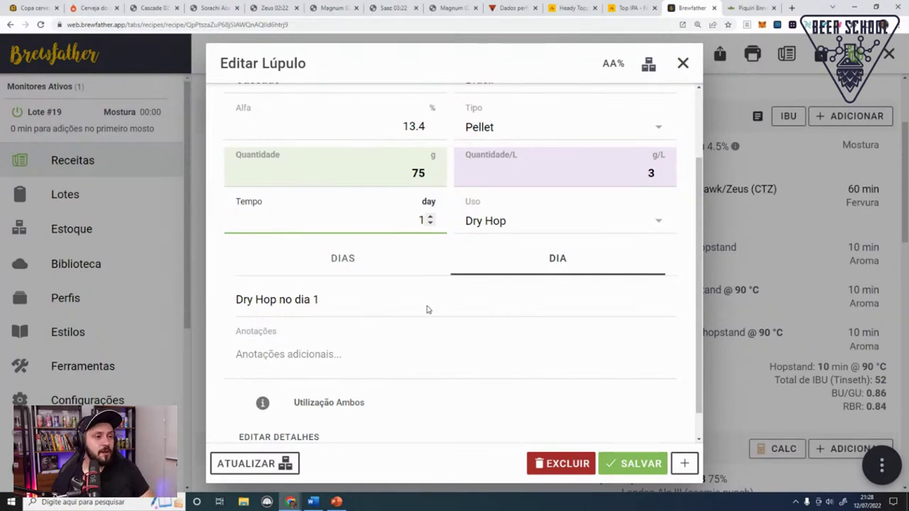
# Step: Add the note "Dry Hopping por apenas 1 dia!!!!!!!!" to the Cascade addition, copy the note text and save the addition
pyautogui.click(331, 354)
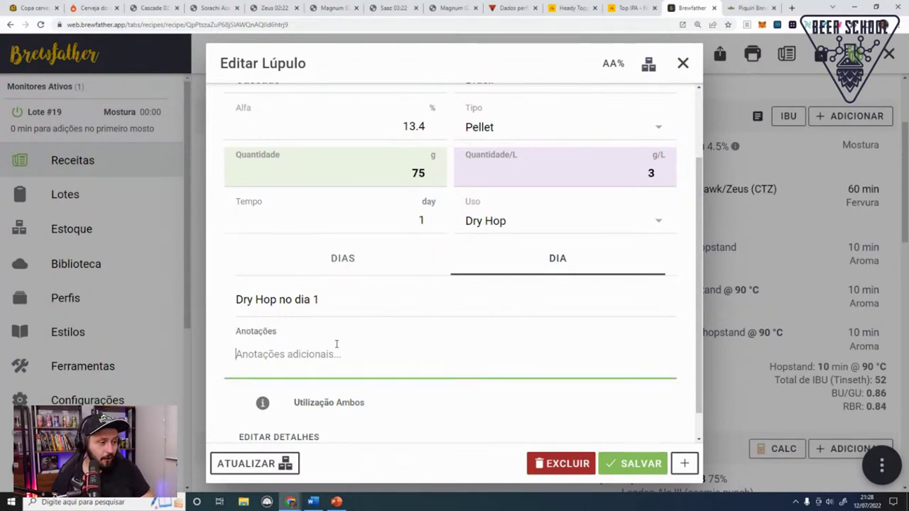
pyautogui.write('Dry Hopping por apenas')
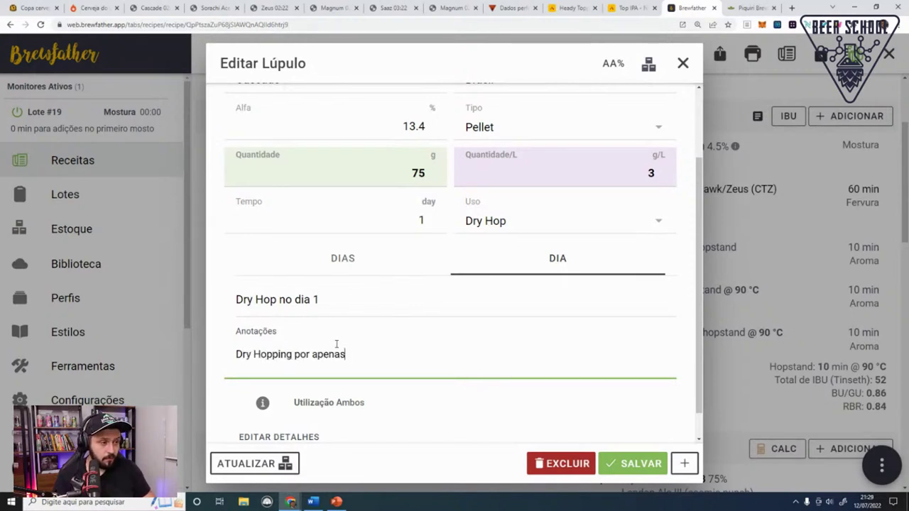
pyautogui.write(' 1 duas')
pyautogui.press('BackSpace')
pyautogui.press('BackSpace')
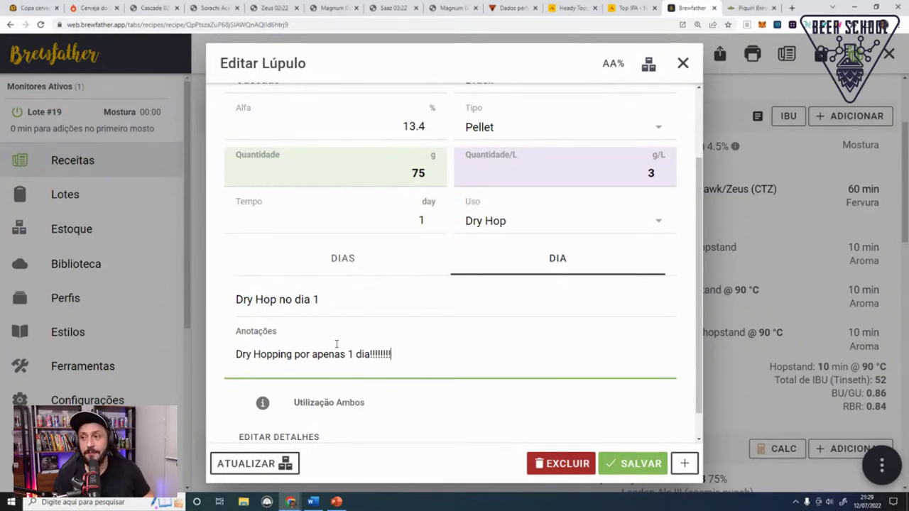
pyautogui.hotkey('ctrl', 'a')
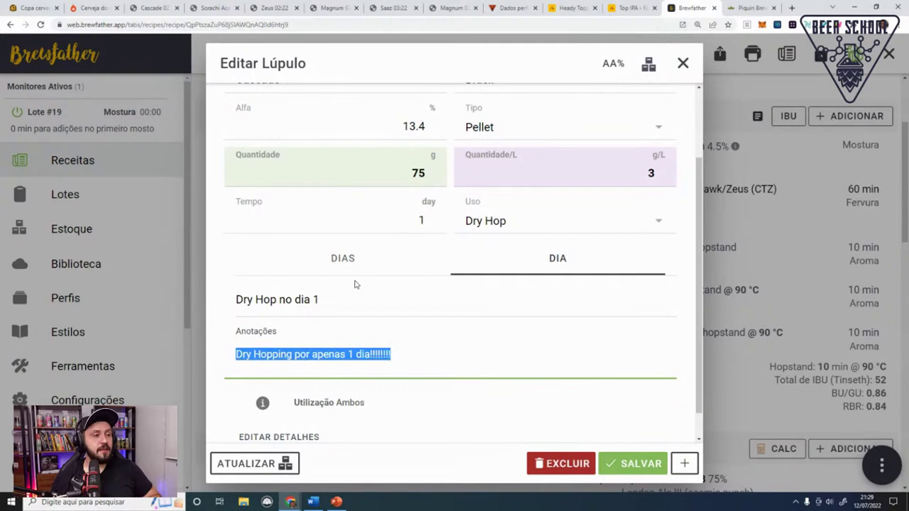
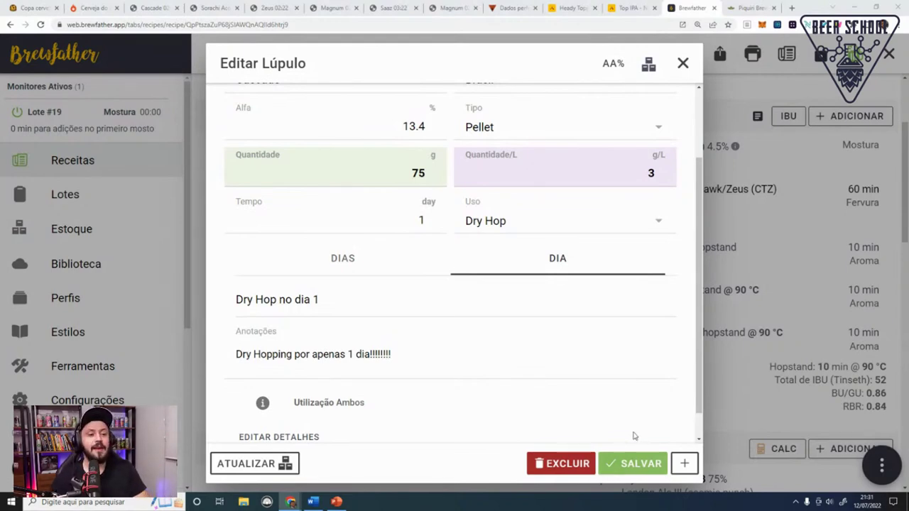
pyautogui.click(646, 464)
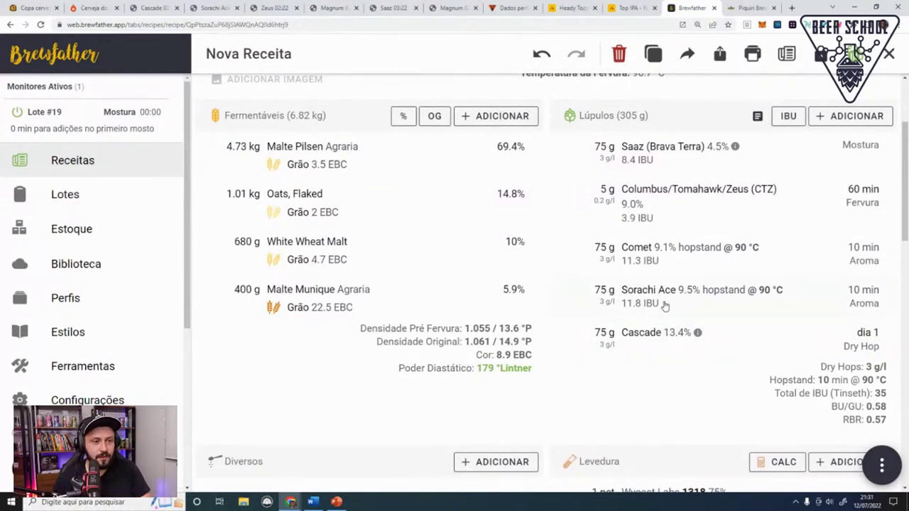
pyautogui.click(651, 255)
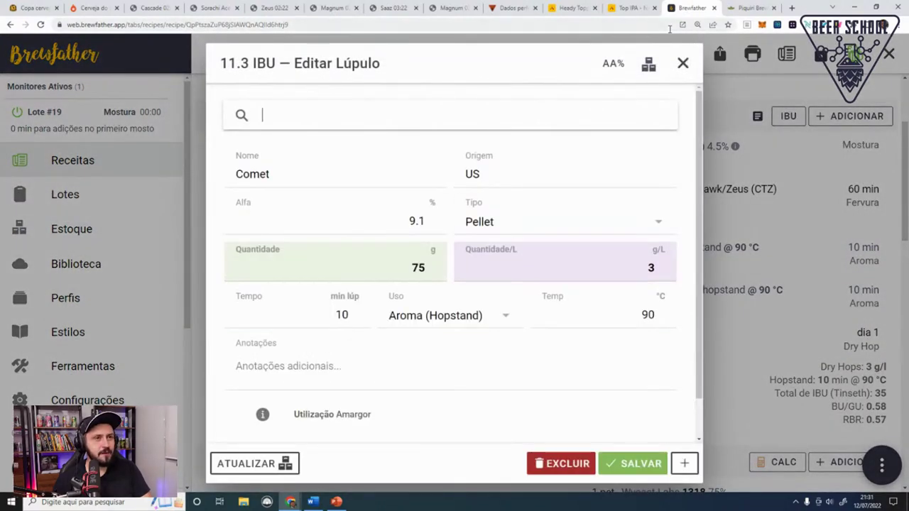
pyautogui.click(683, 63)
pyautogui.click(677, 341)
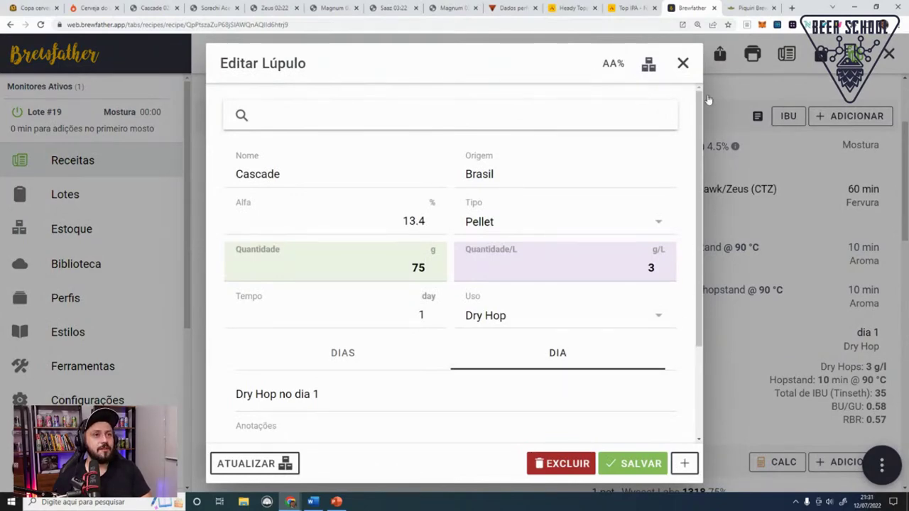
pyautogui.click(683, 63)
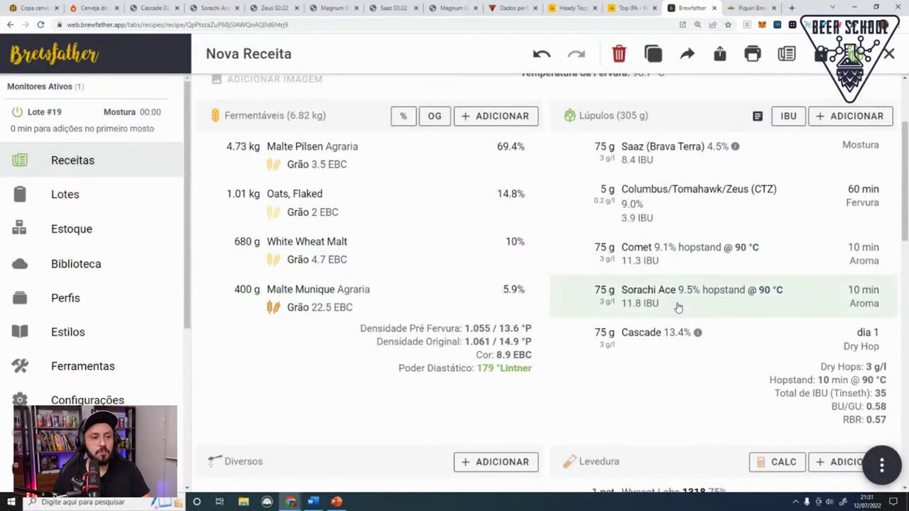
# Step: Change the 75 g Sorachi Ace hopstand addition to Dry Hop, scheduled by specific day on day 1
pyautogui.click(678, 307)
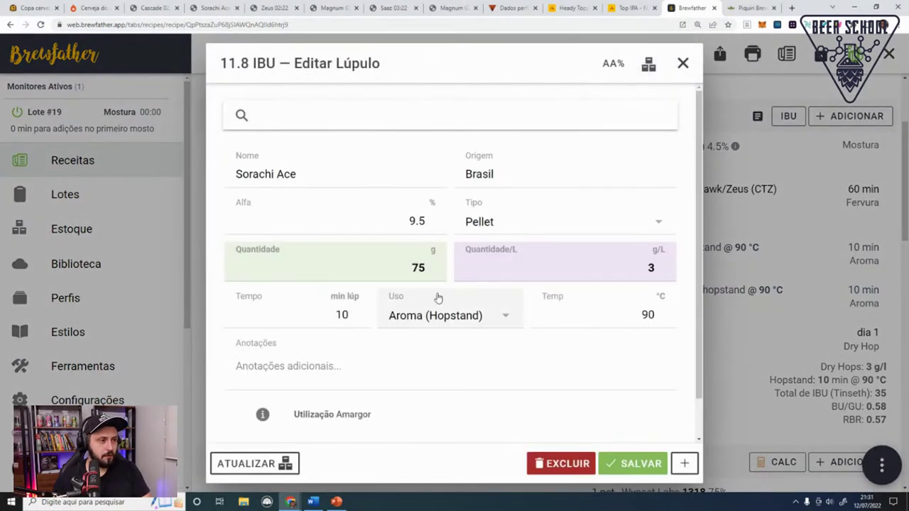
pyautogui.click(456, 319)
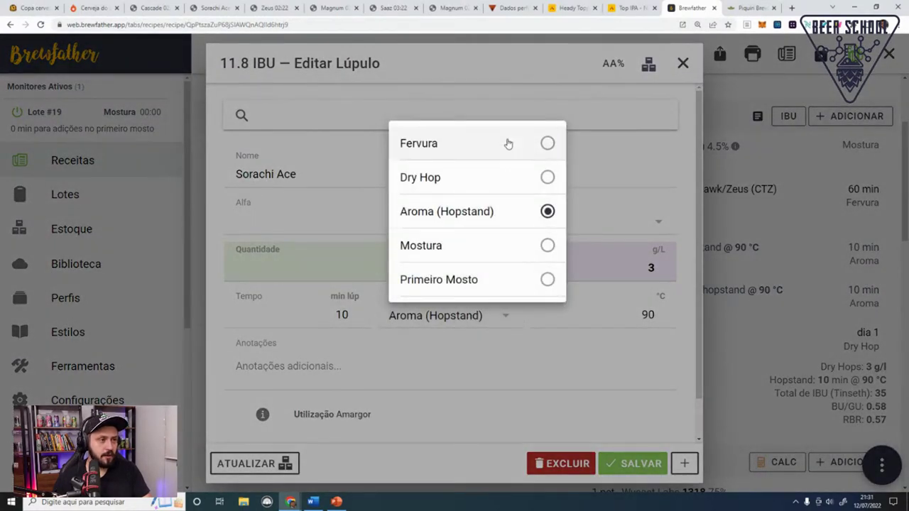
pyautogui.click(519, 175)
pyautogui.click(574, 314)
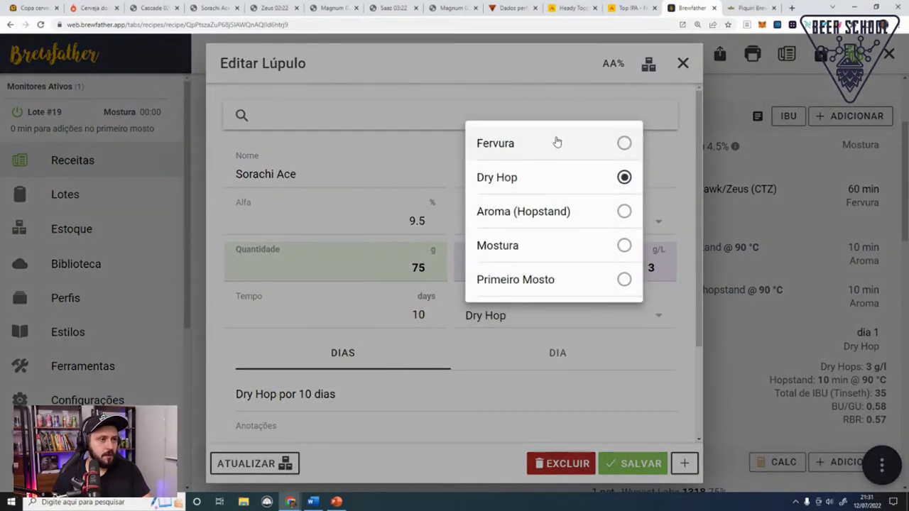
pyautogui.click(631, 382)
pyautogui.click(570, 364)
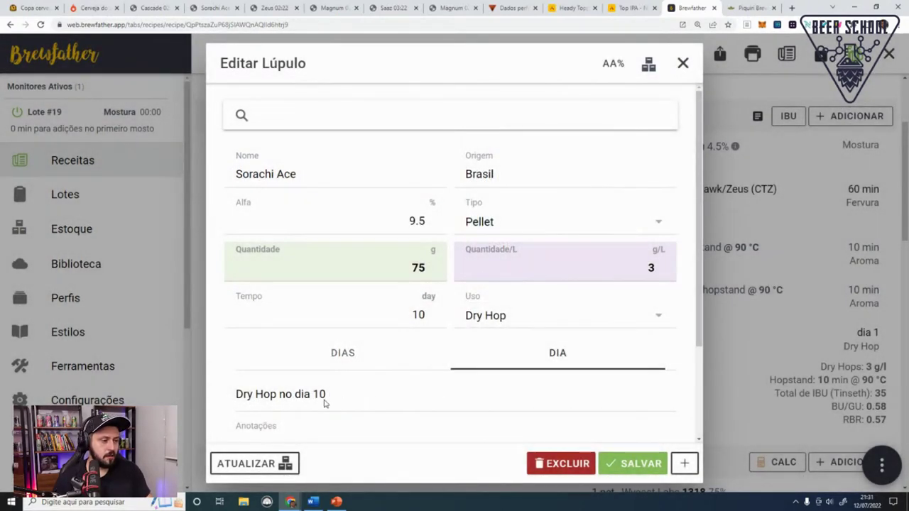
pyautogui.doubleClick(430, 315)
pyautogui.write('1')
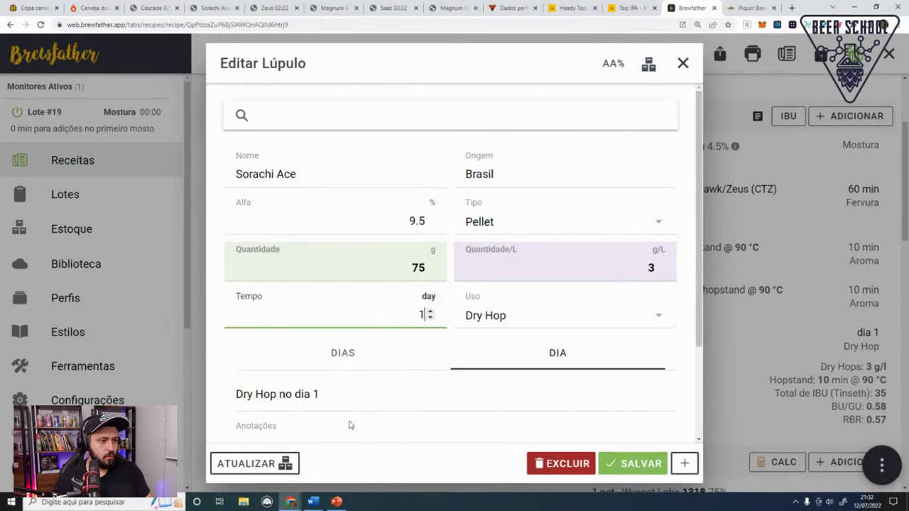
# Step: Add the note "Dry Hopping por apenas 1 dia!!!!!!!!" to the Sorachi Ace dry hop and save the addition
pyautogui.click(343, 426)
pyautogui.write('Dry Hopping por apenas 1 dia!!!!!!!!')
pyautogui.scroll(-1, 444, 377)
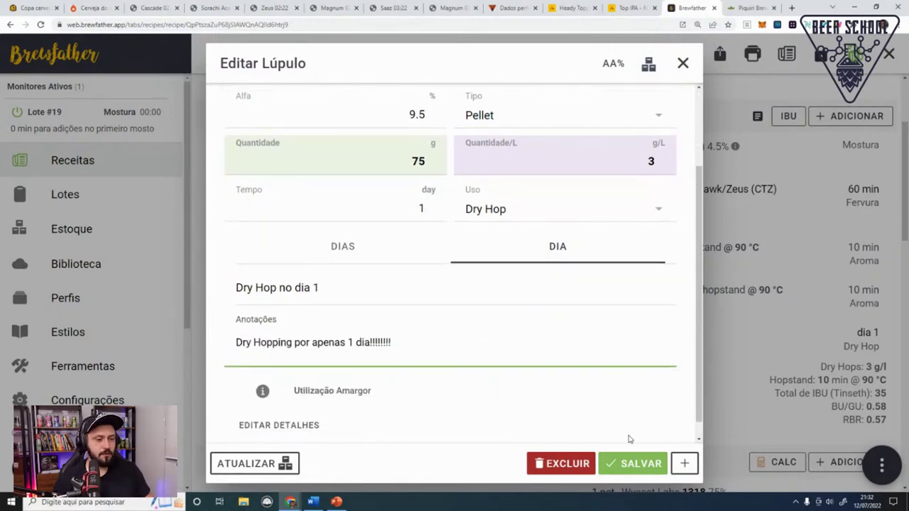
pyautogui.click(634, 463)
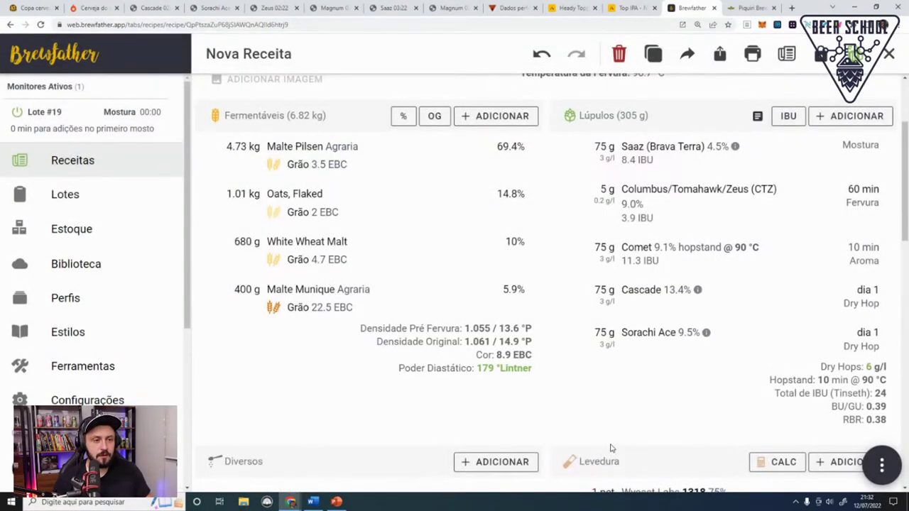
# Step: Undo the Sorachi Ace change to dry hop and review the recipe's hop list
pyautogui.click(541, 55)
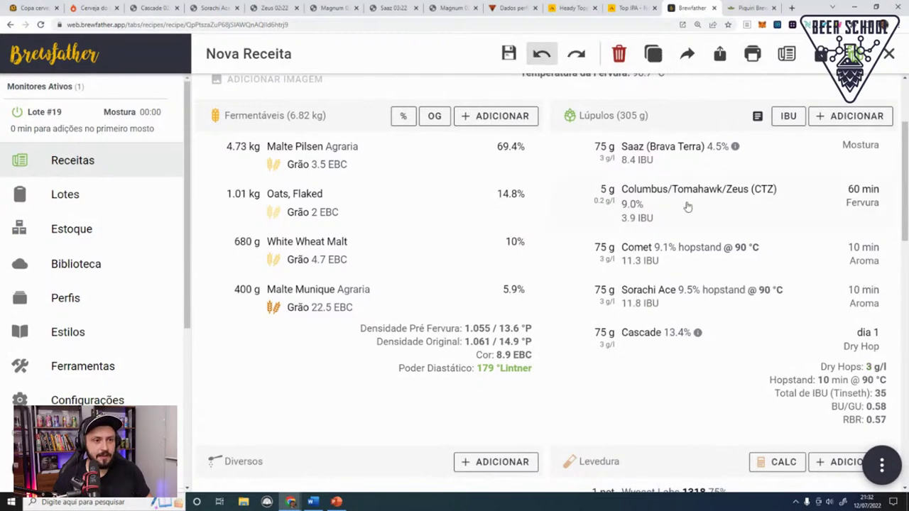
pyautogui.scroll(-2, 710, 213)
pyautogui.scroll(2, 714, 215)
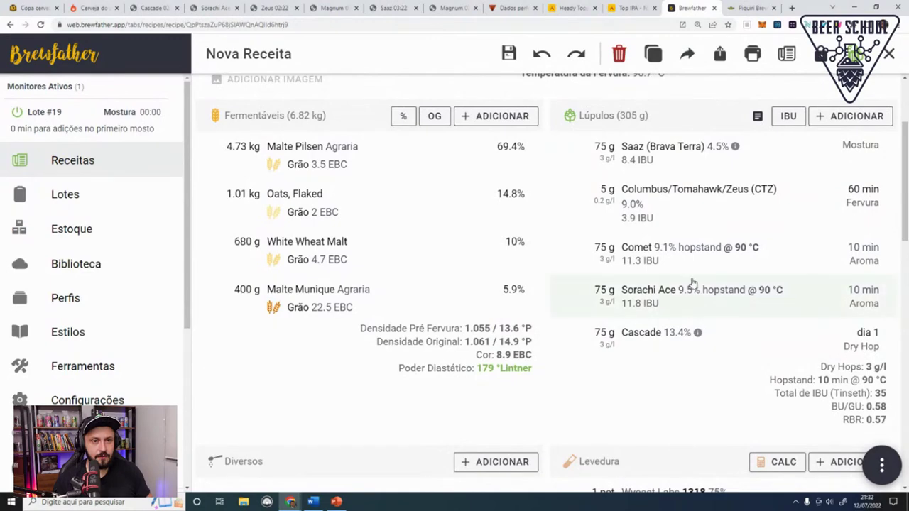
pyautogui.scroll(1, 692, 234)
pyautogui.scroll(-1, 692, 227)
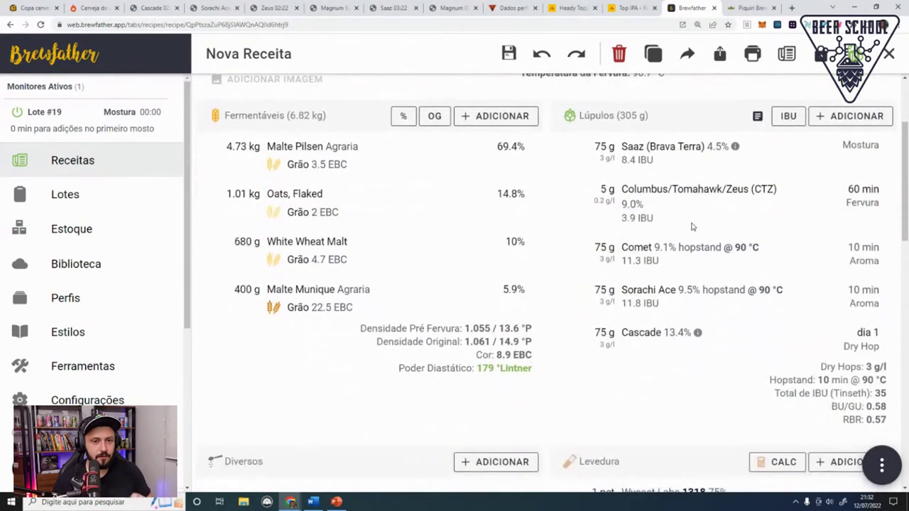
# Step: Add a second 75 g Cascade addition based on the dry hop, used as Aroma (Hopstand) for 10 minutes
pyautogui.click(686, 335)
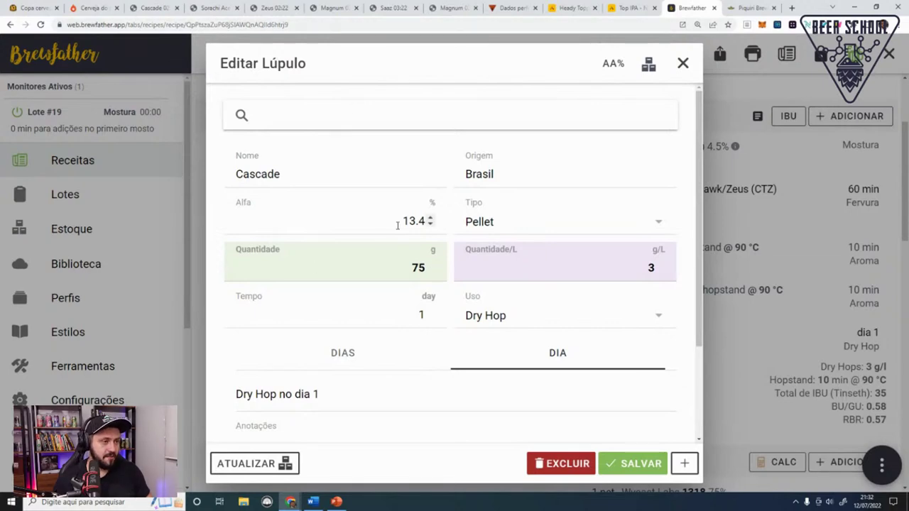
pyautogui.click(481, 317)
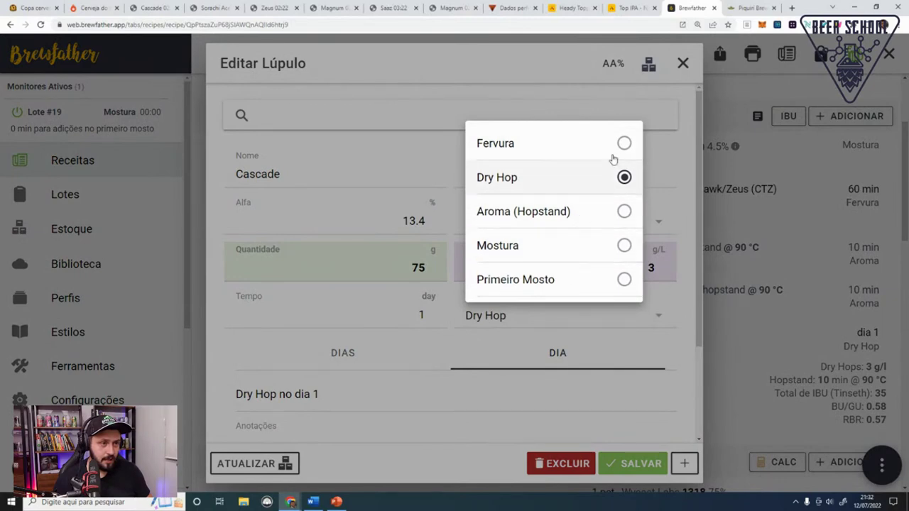
pyautogui.click(604, 211)
pyautogui.doubleClick(344, 315)
pyautogui.write('10')
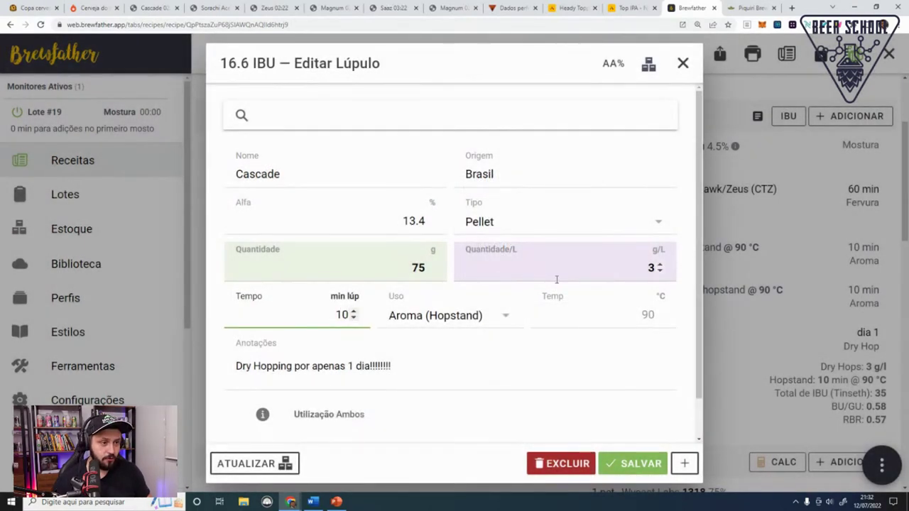
pyautogui.click(684, 464)
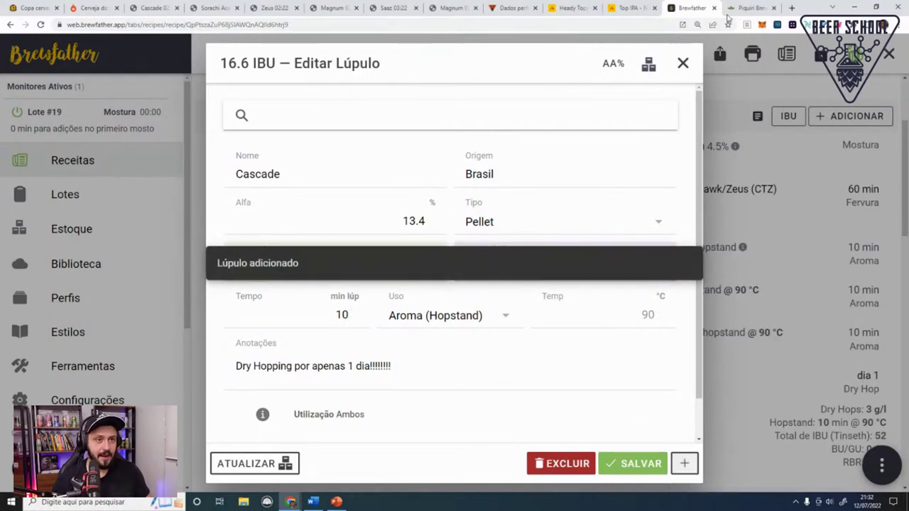
pyautogui.click(694, 63)
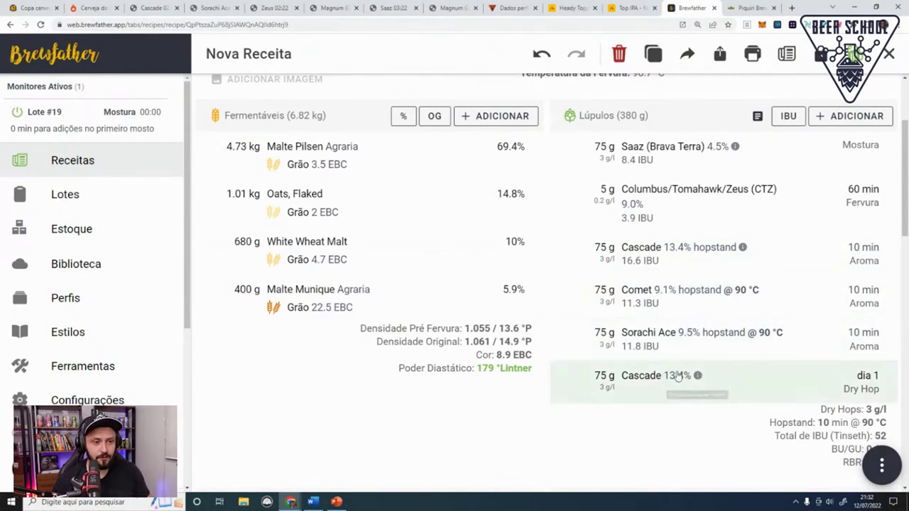
# Step: Change the use of the 75 g Comet hopstand entry to Dry Hop, scheduled by specific day on day 1
pyautogui.click(676, 308)
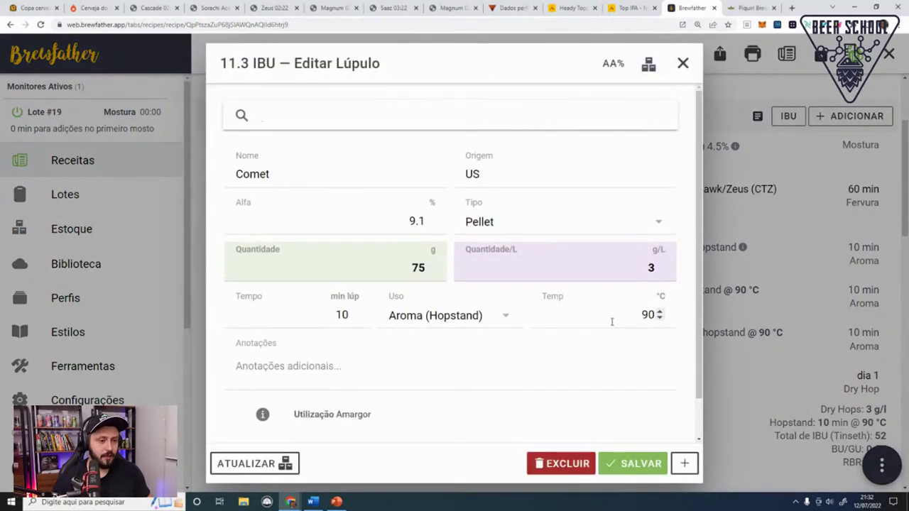
pyautogui.click(416, 317)
pyautogui.click(446, 186)
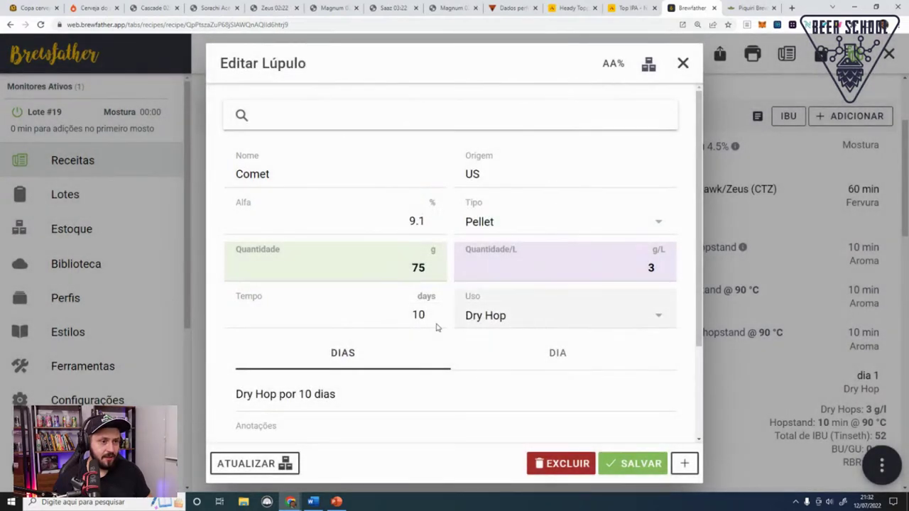
pyautogui.click(511, 317)
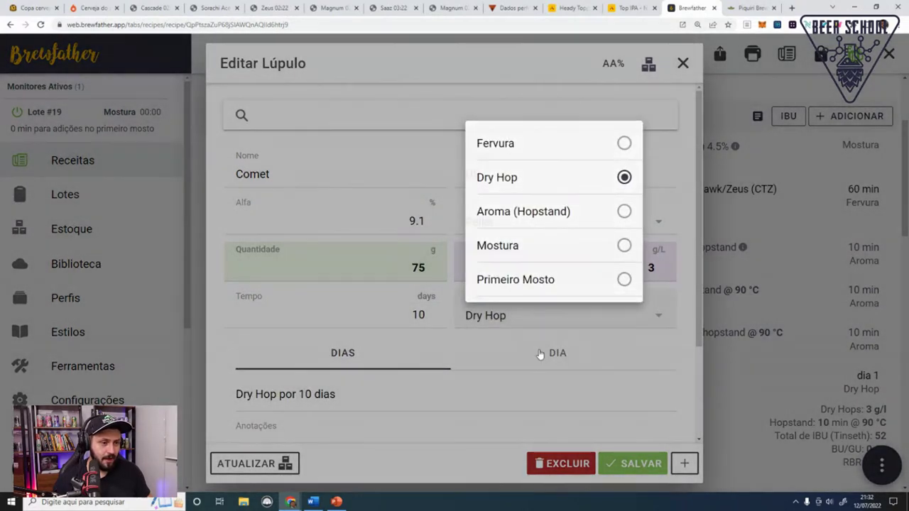
pyautogui.click(542, 355)
pyautogui.click(543, 364)
pyautogui.click(285, 426)
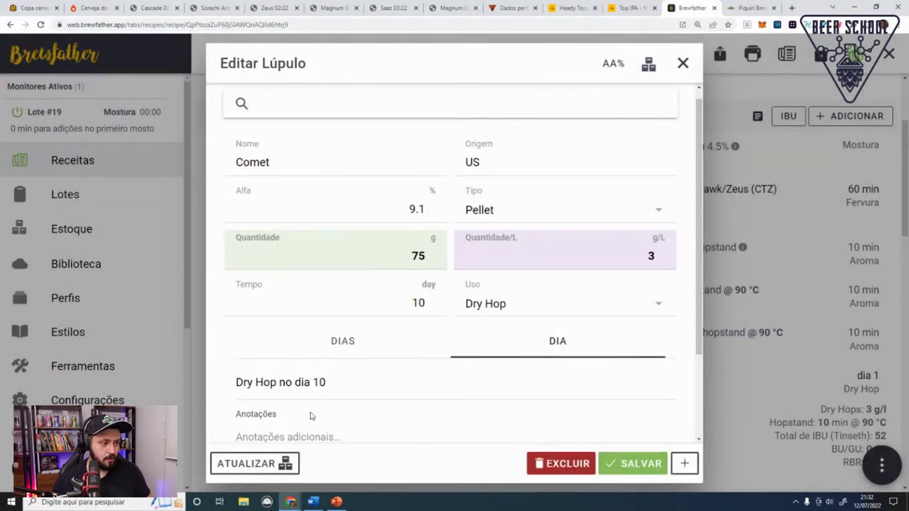
pyautogui.doubleClick(424, 302)
pyautogui.write('1')
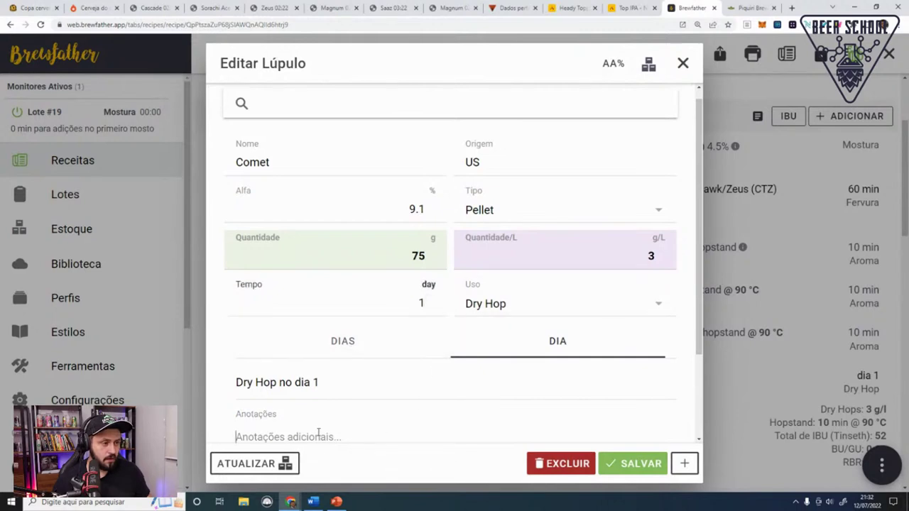
# Step: Add the note "Dry Hopping por apenas 1 dia!!!!!!!!" to the Comet dry hop and insert it as a separate addition, keeping the hopstand
pyautogui.click(318, 434)
pyautogui.write('Dry Hopping por apenas 1 dia!!!!!!!!')
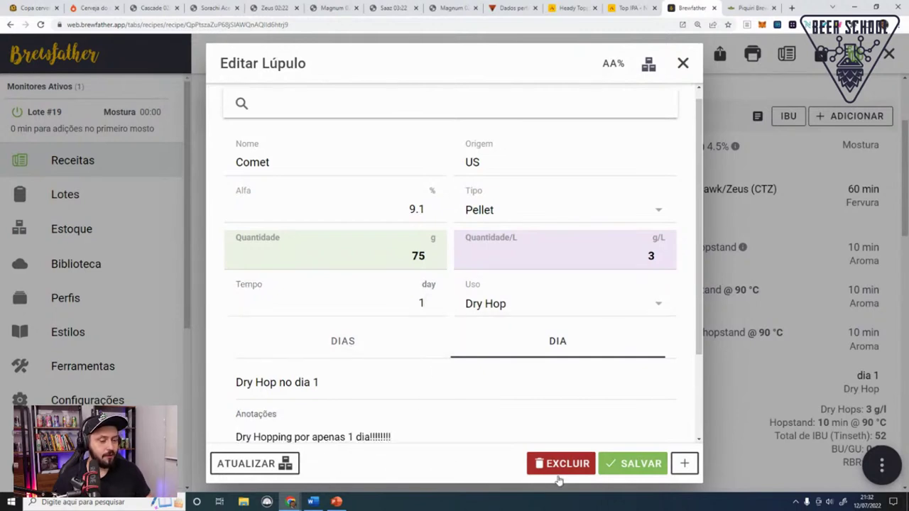
pyautogui.click(684, 463)
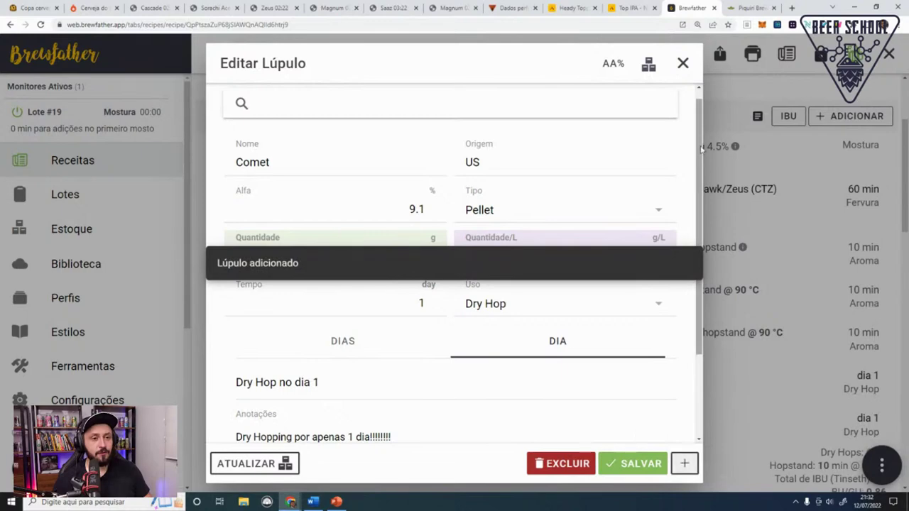
pyautogui.click(683, 63)
# Step: Change the use of the 75 g Sorachi Ace hopstand entry to Dry Hop, scheduled by specific day on day 1
pyautogui.scroll(-2, 661, 277)
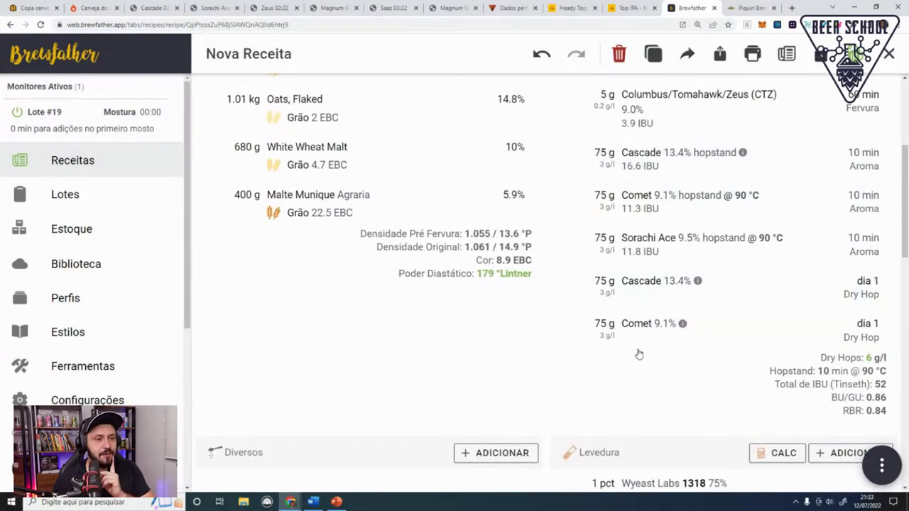
pyautogui.click(651, 252)
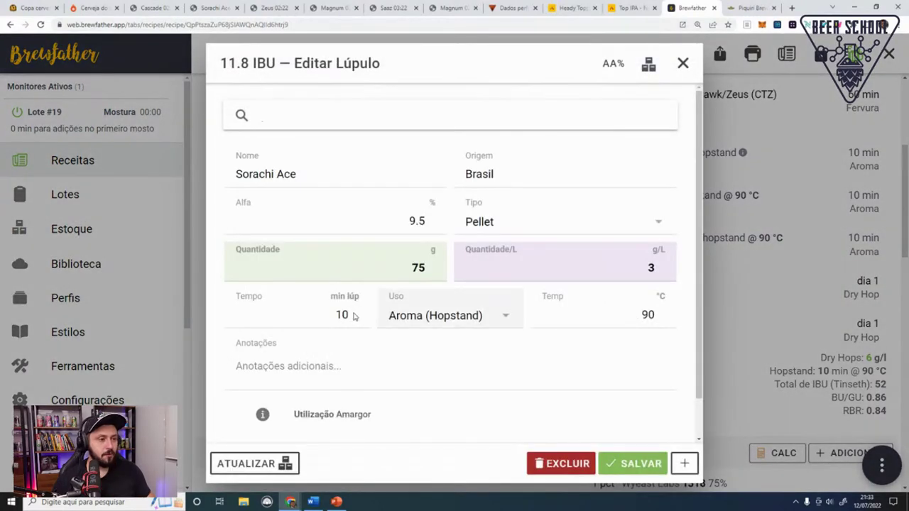
pyautogui.scroll(-1, 420, 315)
pyautogui.click(422, 263)
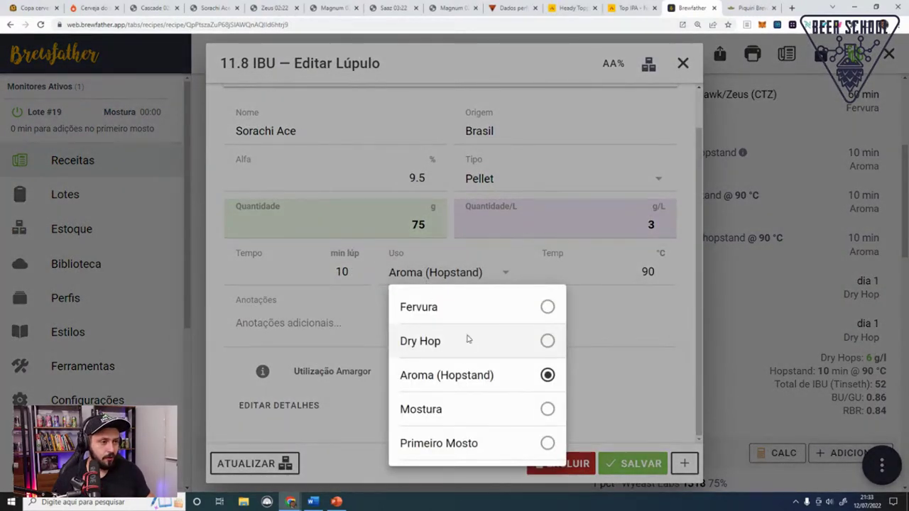
pyautogui.click(467, 340)
pyautogui.click(561, 320)
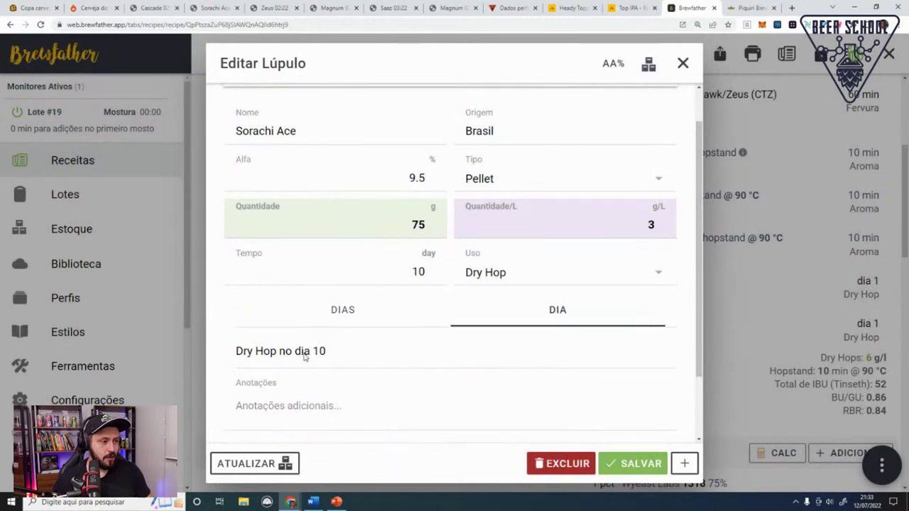
pyautogui.click(346, 310)
pyautogui.click(502, 313)
pyautogui.click(419, 280)
pyautogui.write('1')
# Step: Add the note "Dry Hopping por apenas 1 dia!!!!!!!!" to the Sorachi Ace dry hop and insert it as a separate addition
pyautogui.click(345, 407)
pyautogui.write('Dry Hopping por apenas 1 dia!!!!!!!')
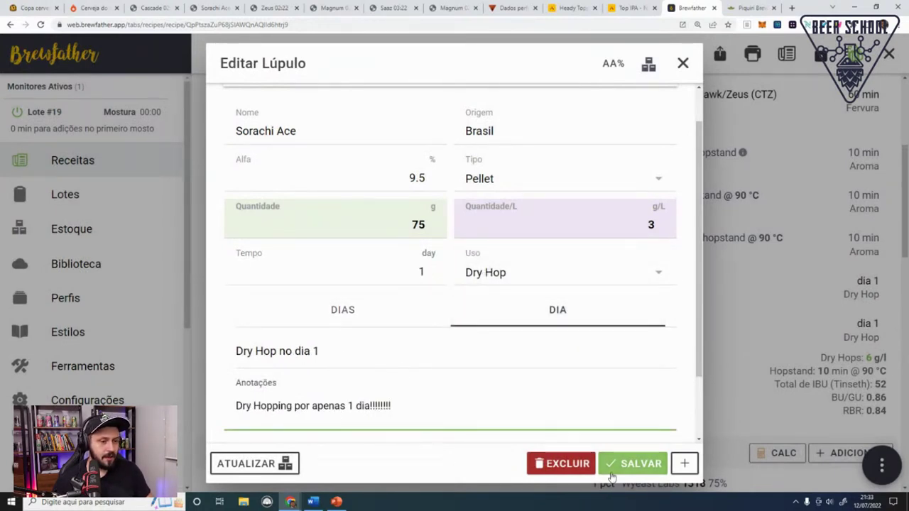
pyautogui.click(685, 464)
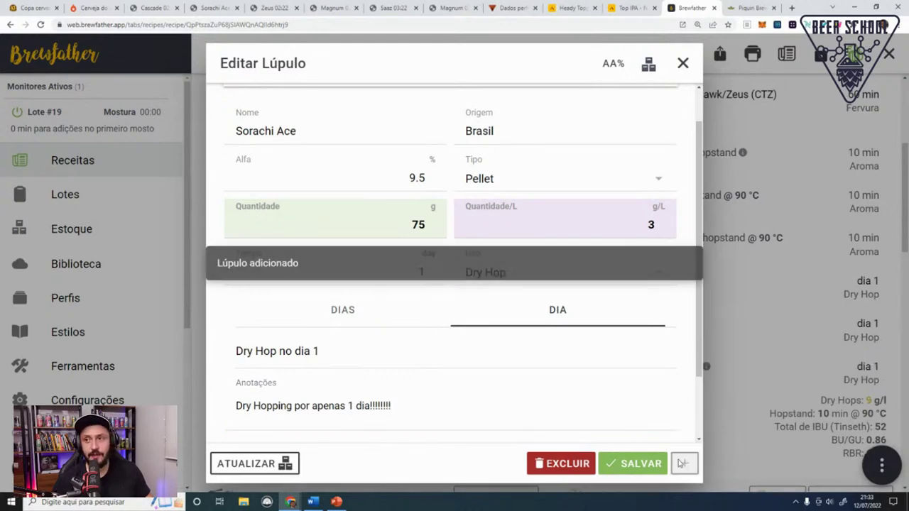
pyautogui.click(681, 65)
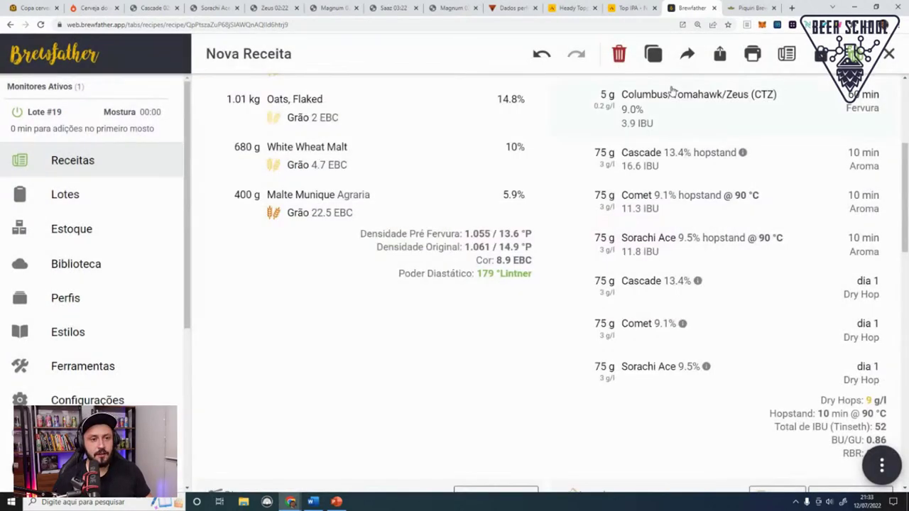
# Step: Set the Cascade dry hop quantity to 100 g and save the addition
pyautogui.scroll(-1, 681, 121)
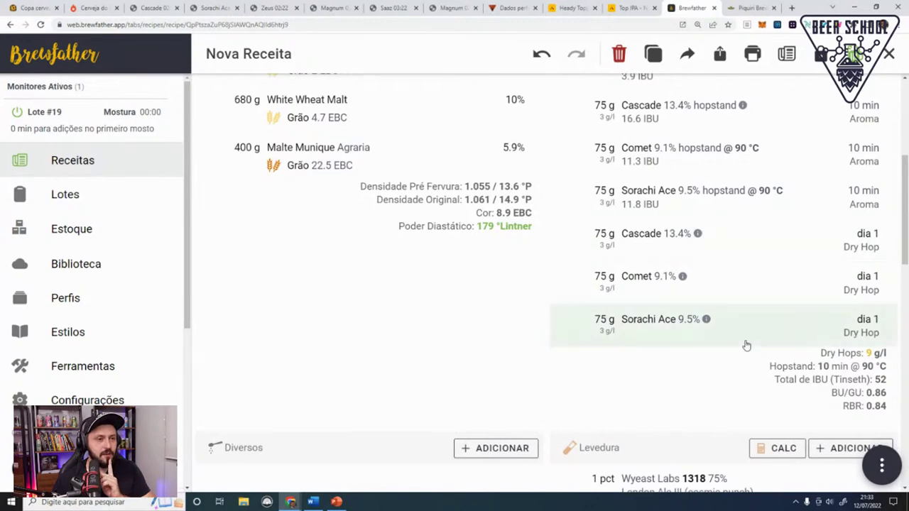
pyautogui.click(738, 243)
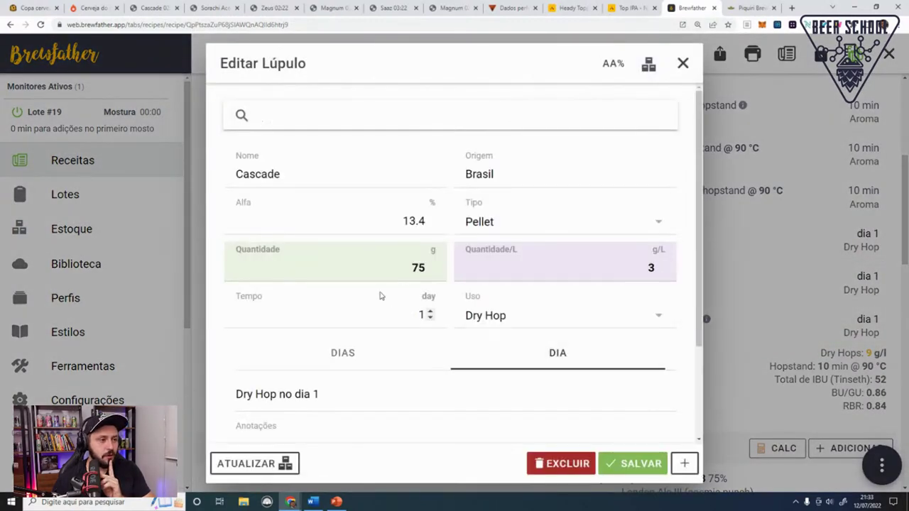
pyautogui.click(419, 267)
pyautogui.write('10')
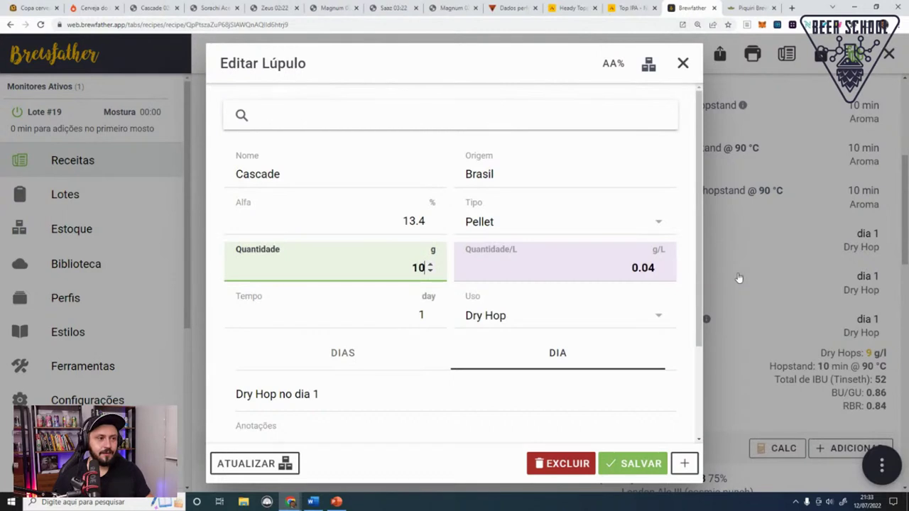
pyautogui.write('0')
pyautogui.press('BackSpace')
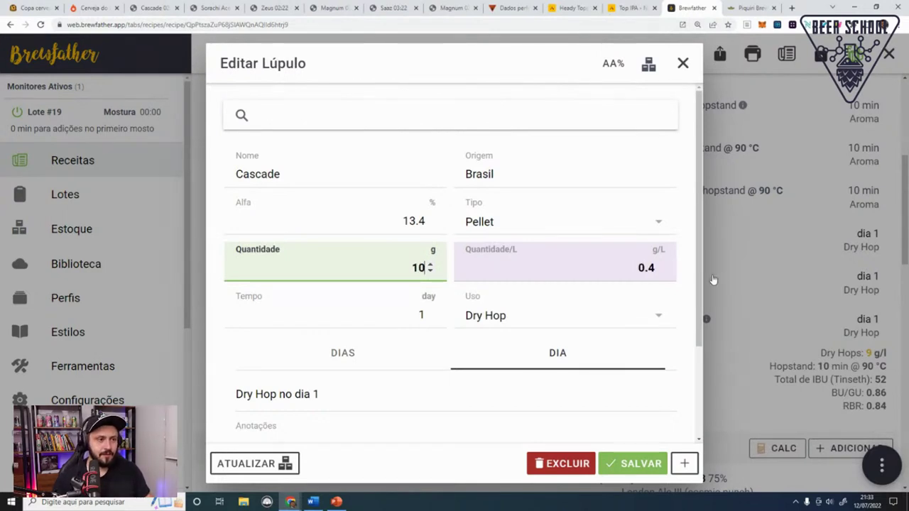
pyautogui.write('0')
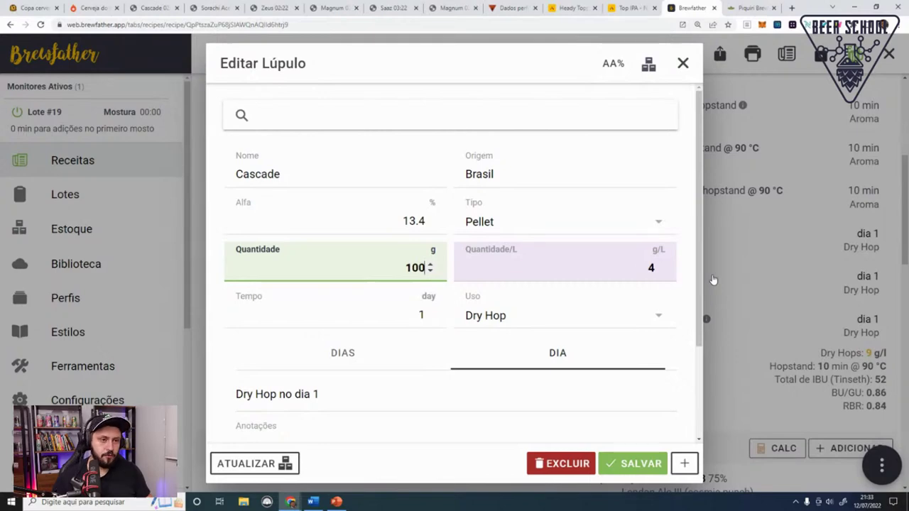
pyautogui.click(619, 467)
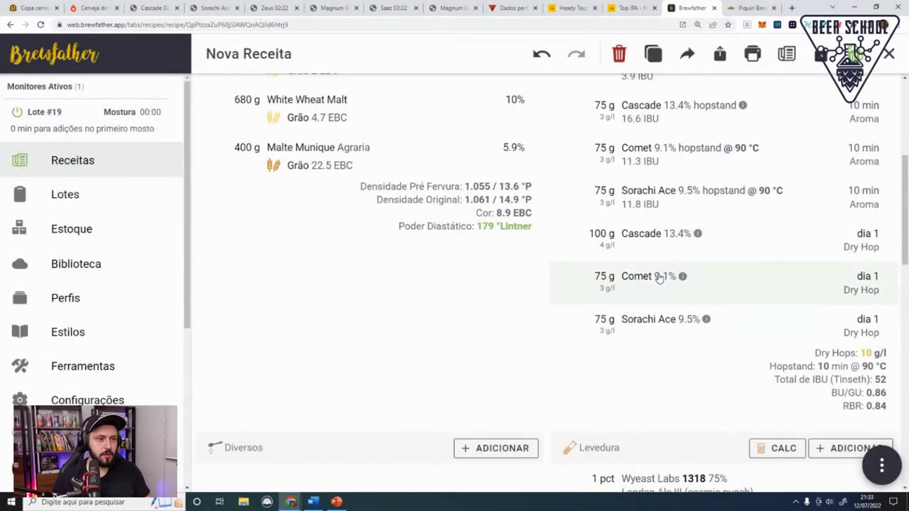
# Step: Set the Comet dry hop quantity to 100 g and save the addition
pyautogui.click(626, 269)
pyautogui.doubleClick(420, 268)
pyautogui.write('100')
pyautogui.click(634, 463)
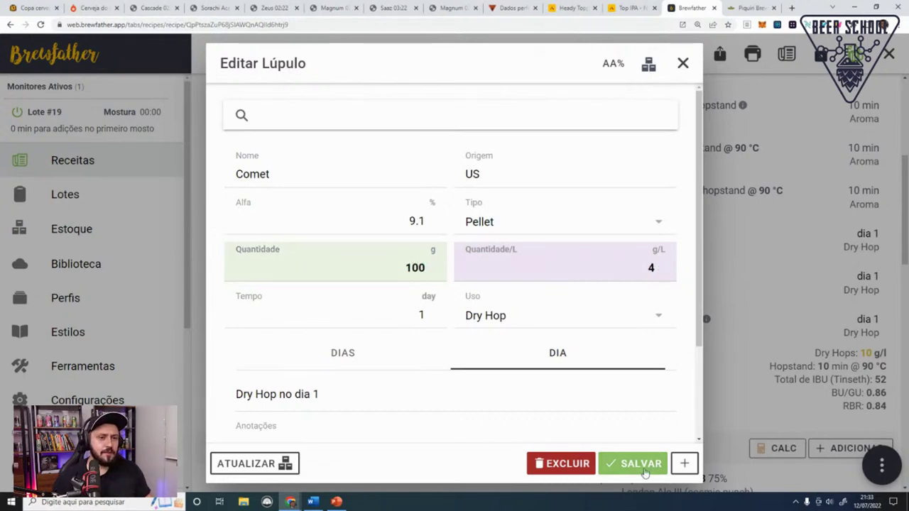
# Step: Set the Sorachi Ace dry hop quantity to 100 g and save the addition
pyautogui.click(637, 334)
pyautogui.doubleClick(420, 267)
pyautogui.write('100')
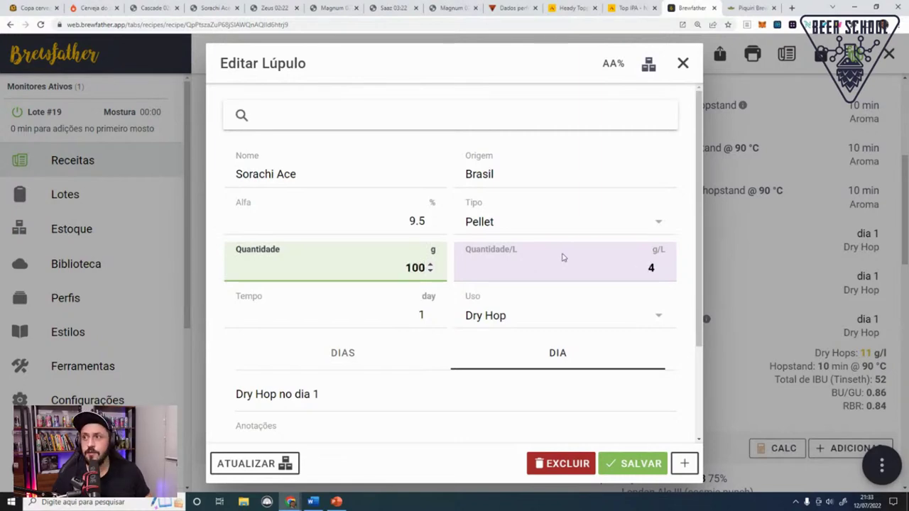
pyautogui.click(620, 471)
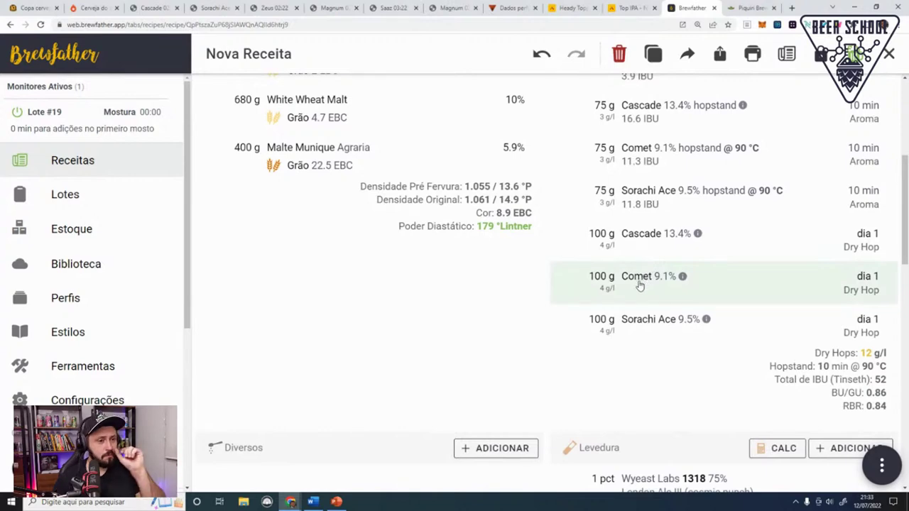
# Step: Increase the Comet dry hop quantity to 150 g, save it and recheck the addition's details
pyautogui.click(636, 289)
pyautogui.click(415, 268)
pyautogui.doubleClick(416, 268)
pyautogui.write('150')
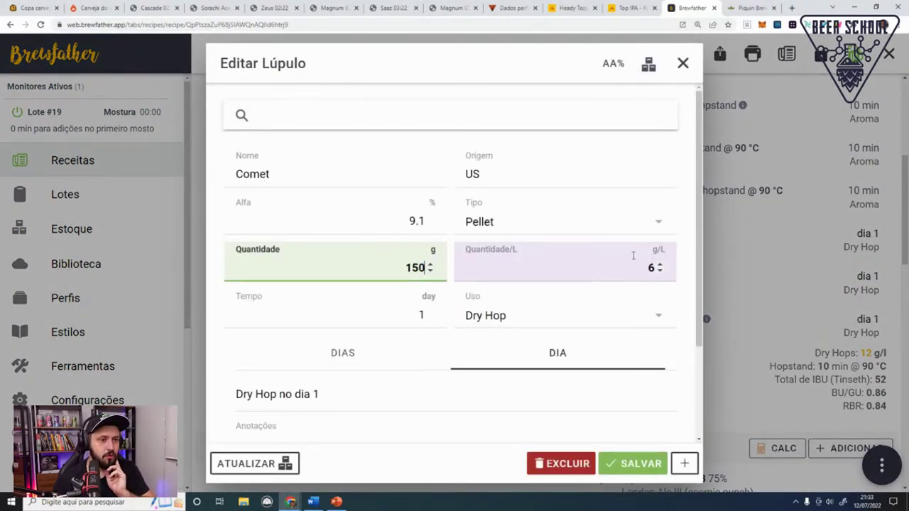
pyautogui.click(639, 462)
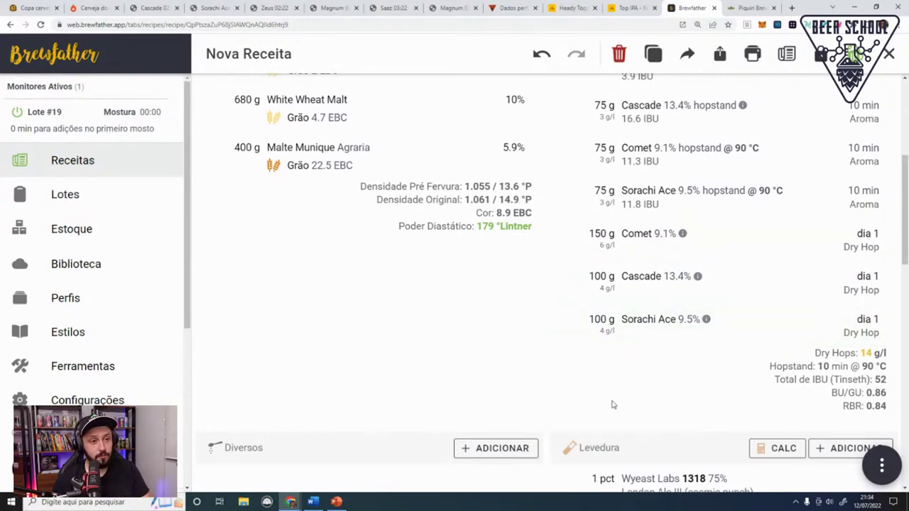
pyautogui.click(603, 236)
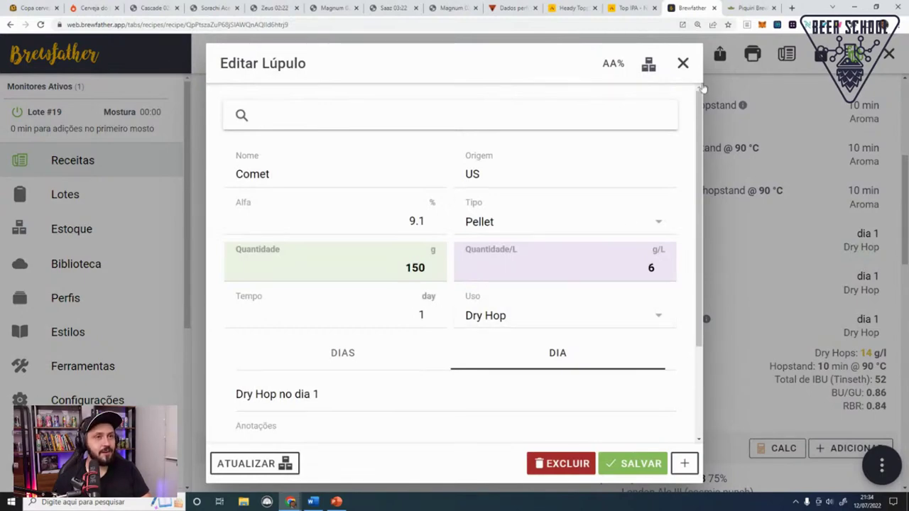
pyautogui.click(682, 63)
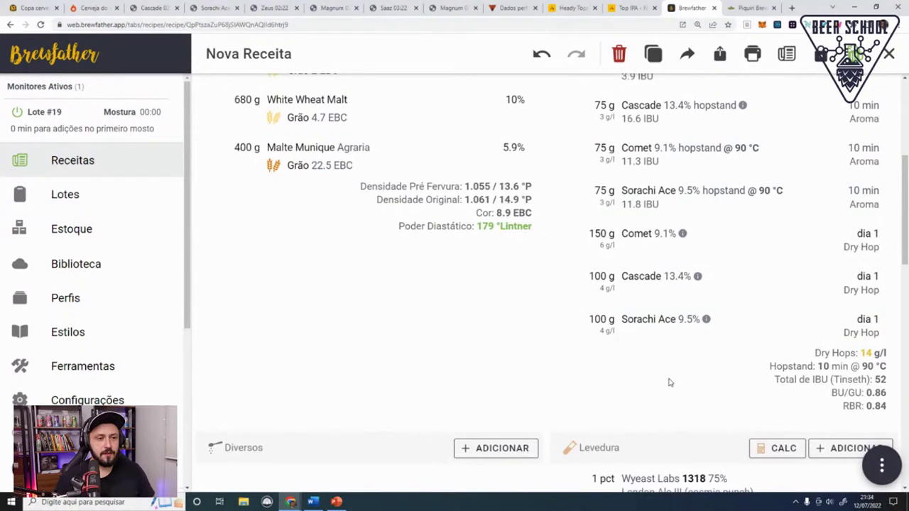
# Step: In the 60-minute Columbus/Tomahawk/Zeus boil addition's form, set the quantity to 45 g and the use to Dry Hop
pyautogui.scroll(1, 668, 375)
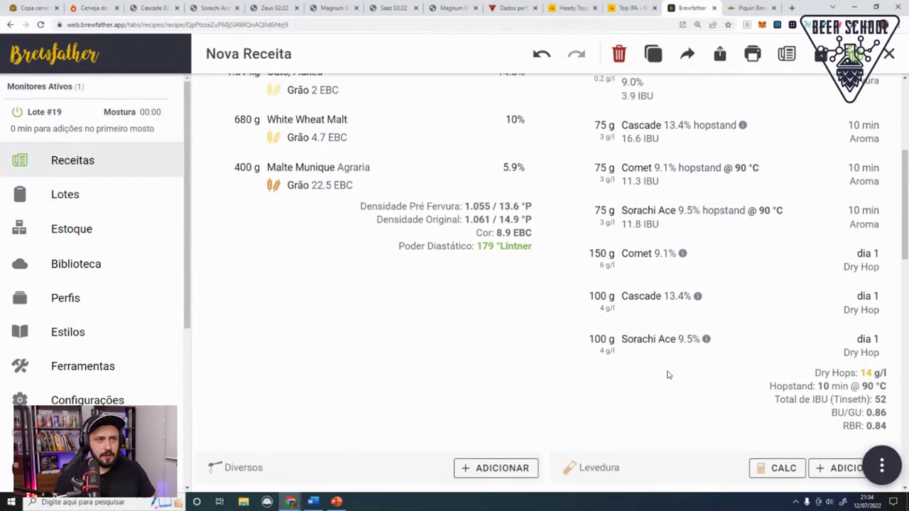
pyautogui.scroll(1, 667, 375)
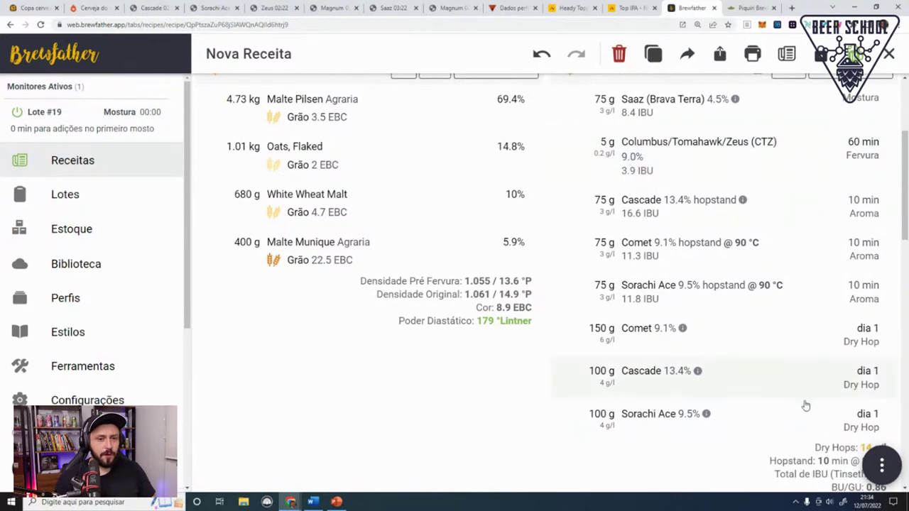
pyautogui.click(673, 144)
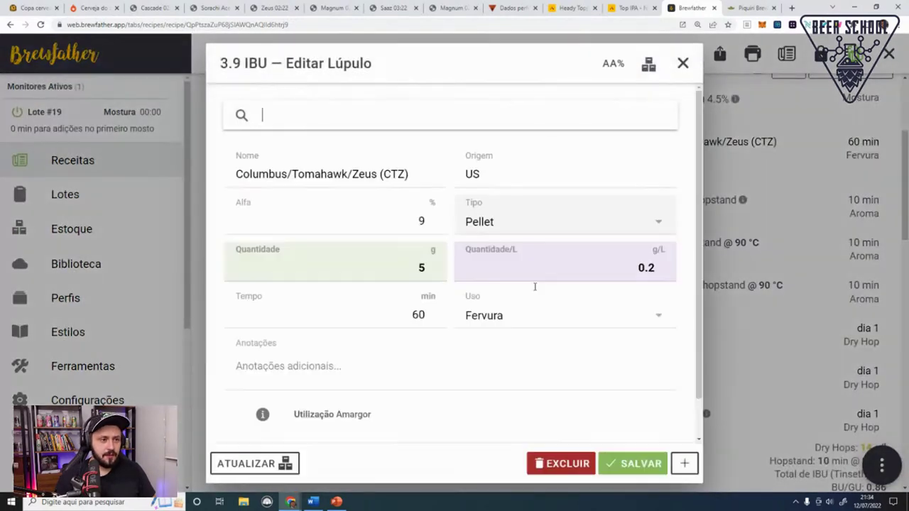
pyautogui.doubleClick(422, 267)
pyautogui.write('45')
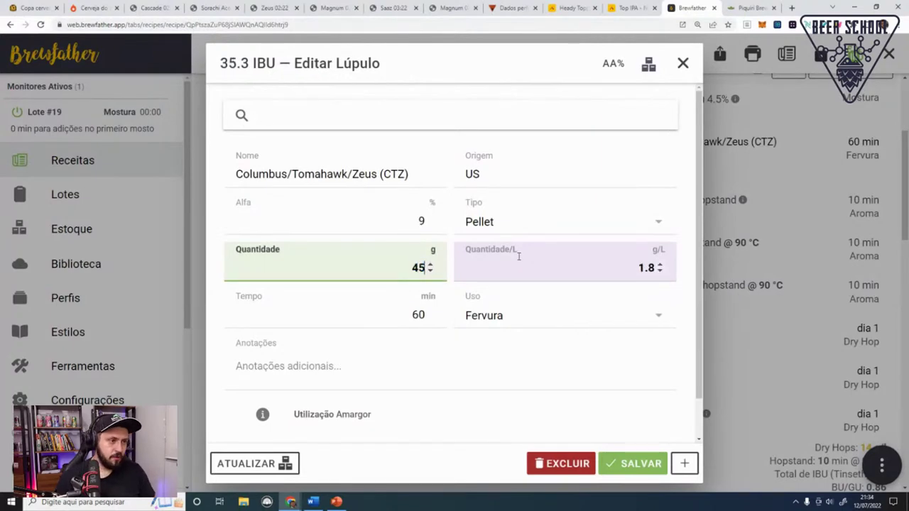
pyautogui.click(546, 318)
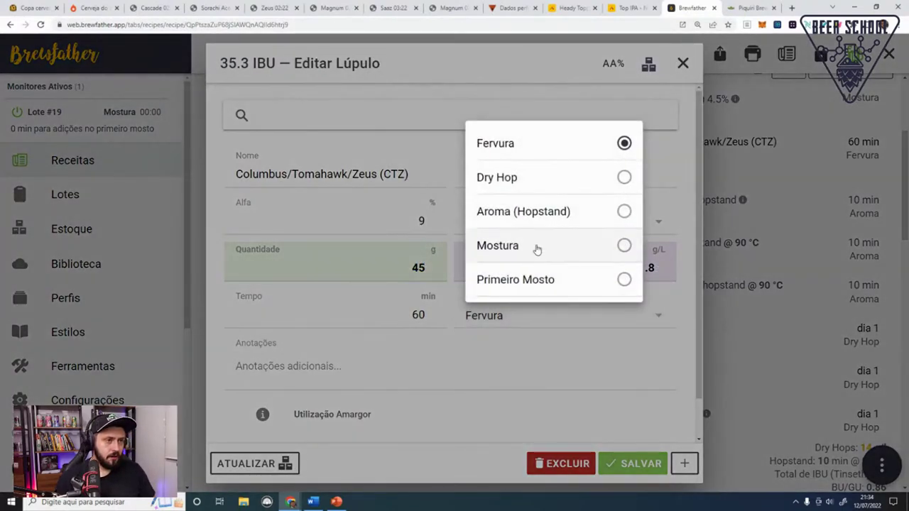
pyautogui.click(547, 175)
pyautogui.scroll(-1, 275, 394)
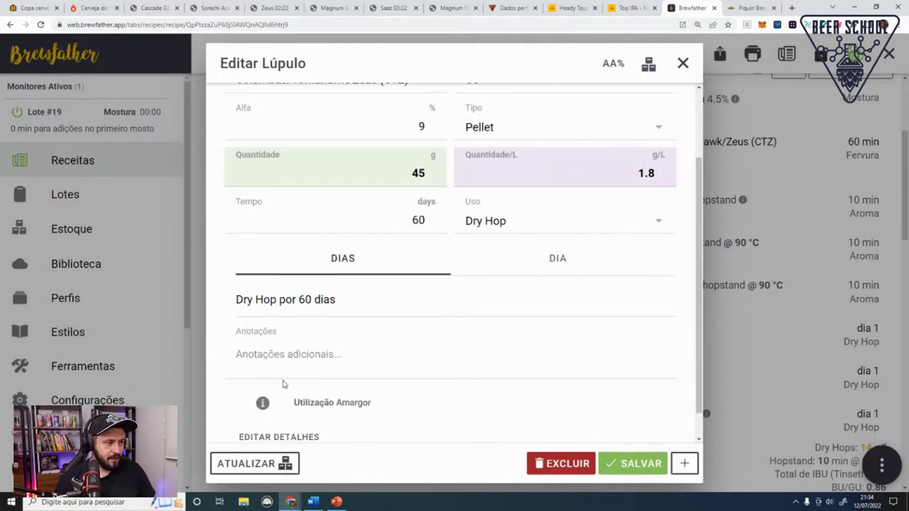
# Step: Set the dry hop time to 1 day, note "Dry Hopping por apenas 1 dia!!!!!!!!" and add it as a separate Columbus/Tomahawk/Zeus addition
pyautogui.doubleClick(418, 220)
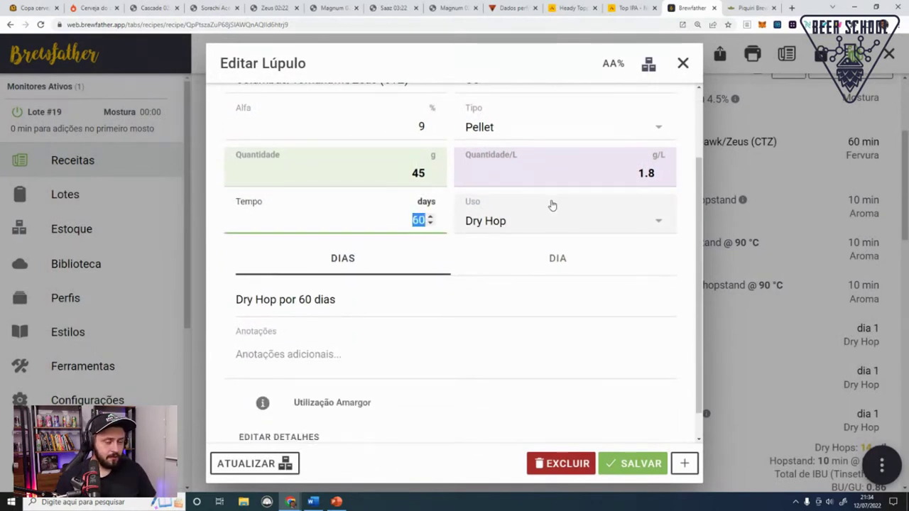
pyautogui.write('1')
pyautogui.click(345, 347)
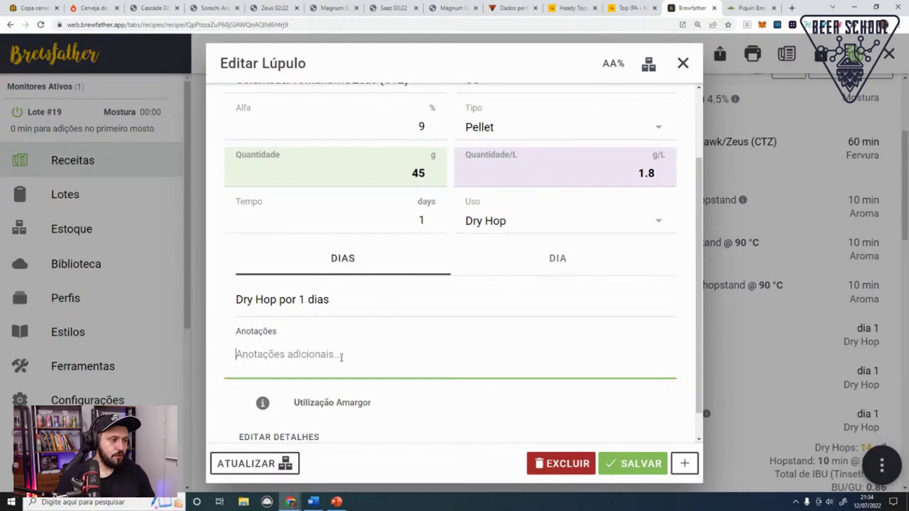
pyautogui.write('Dry Hopping por apenas 1 dia!!!!!!!')
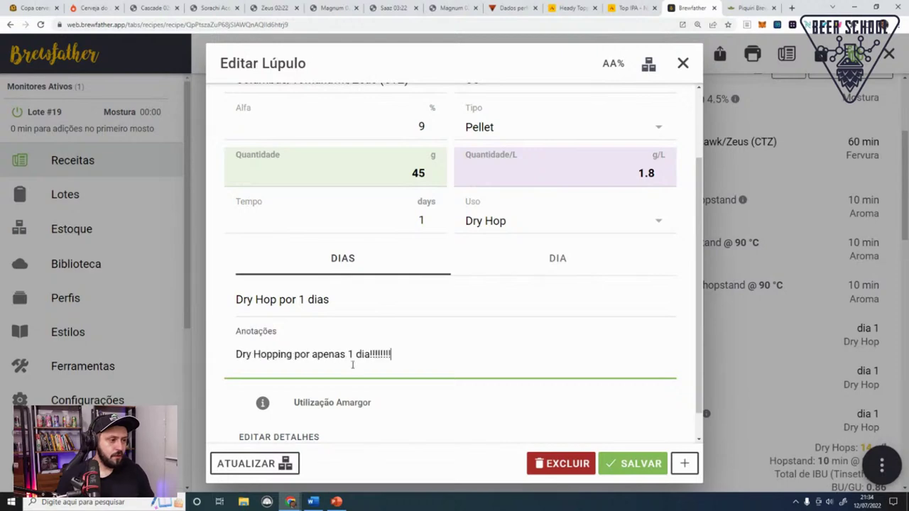
pyautogui.click(684, 463)
pyautogui.click(683, 64)
# Step: Check the guidance on the recipe's total dry hop rate
pyautogui.scroll(-1, 693, 107)
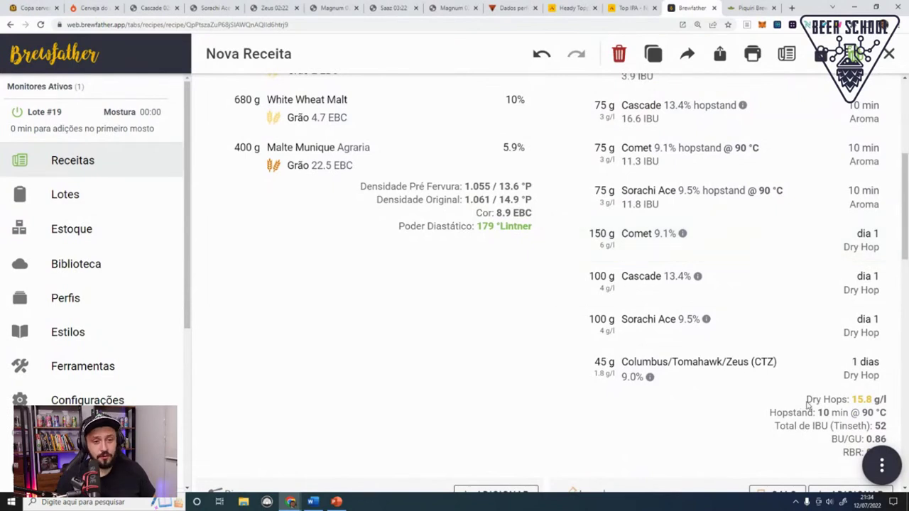
pyautogui.moveTo(874, 404)
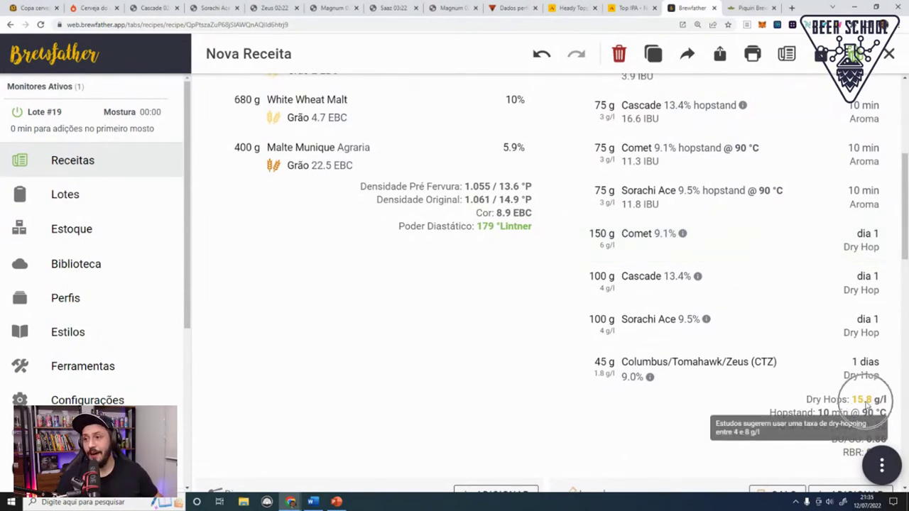
pyautogui.click(860, 401)
pyautogui.moveTo(864, 401)
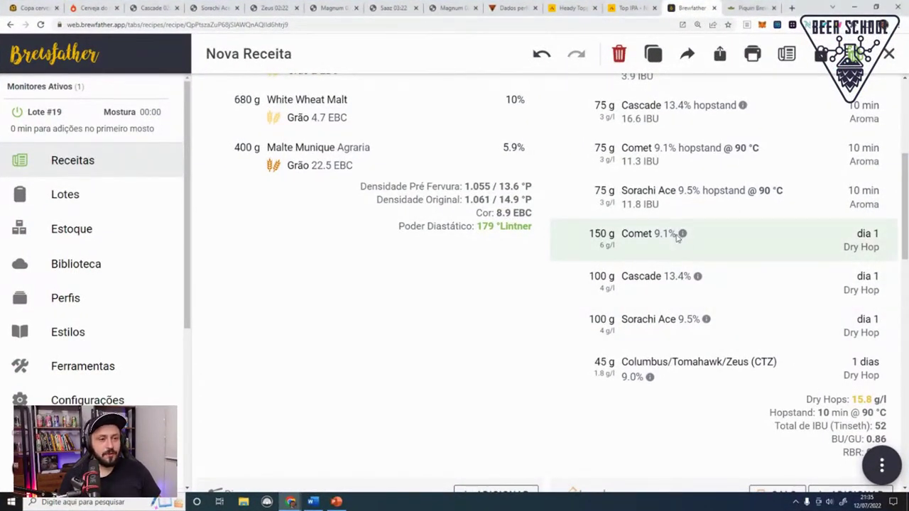
# Step: Append "Semi dinâmico" to the notes of the 150 g Comet dry hop and save the addition
pyautogui.click(677, 239)
pyautogui.scroll(-2, 426, 333)
pyautogui.click(441, 317)
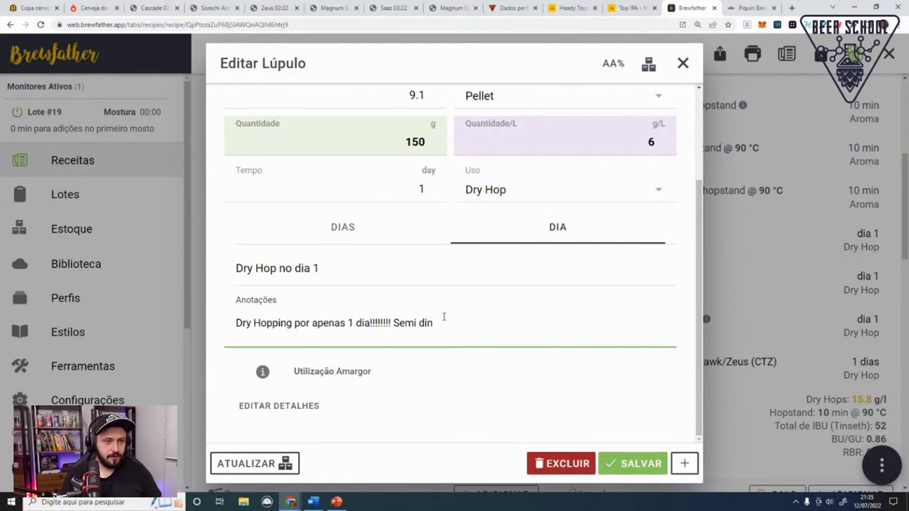
pyautogui.moveTo(477, 320); pyautogui.dragTo(400, 323)
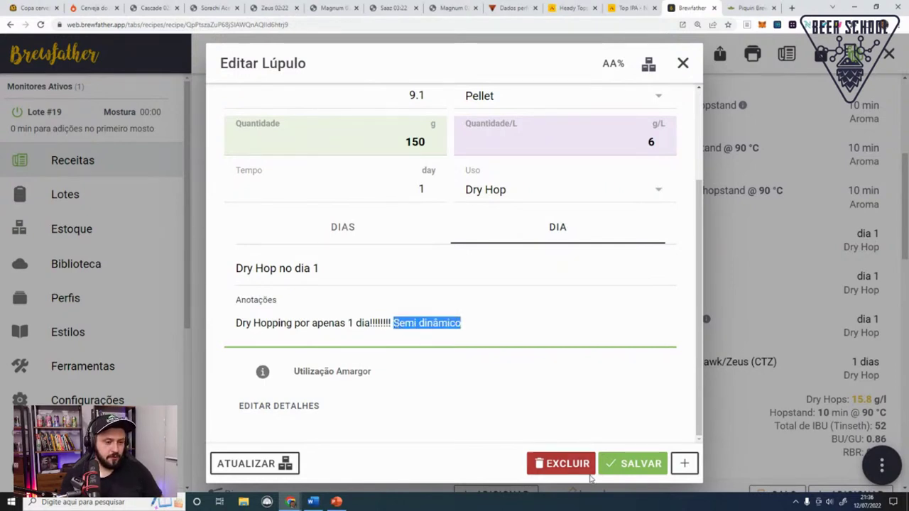
pyautogui.click(637, 466)
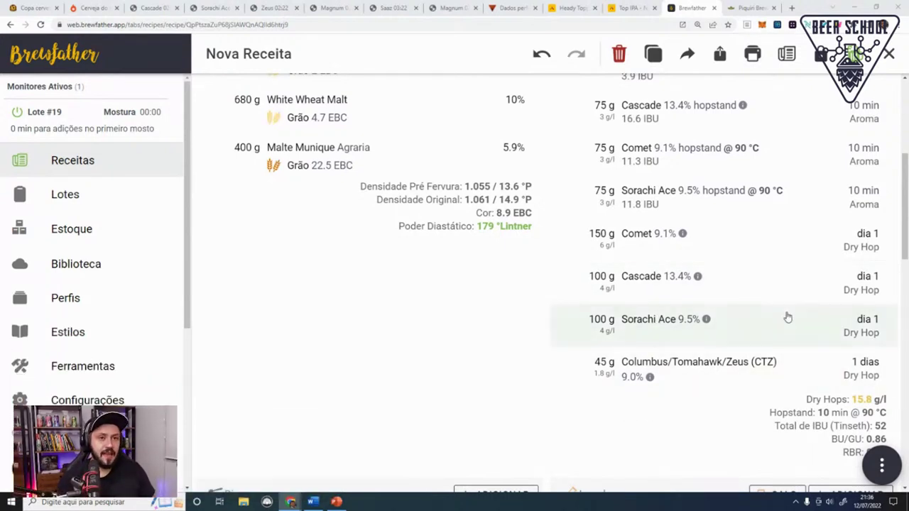
# Step: Look through the Cascade, Sorachi Ace, Zeus and Magnum hop data sheets and return to the Brewfather recipe
pyautogui.scroll(1, 858, 391)
pyautogui.scroll(-2, 857, 394)
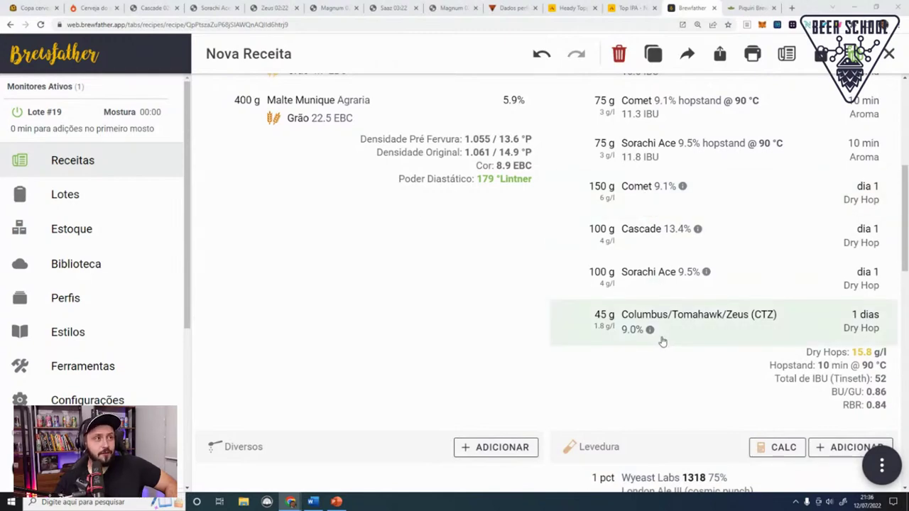
pyautogui.click(158, 7)
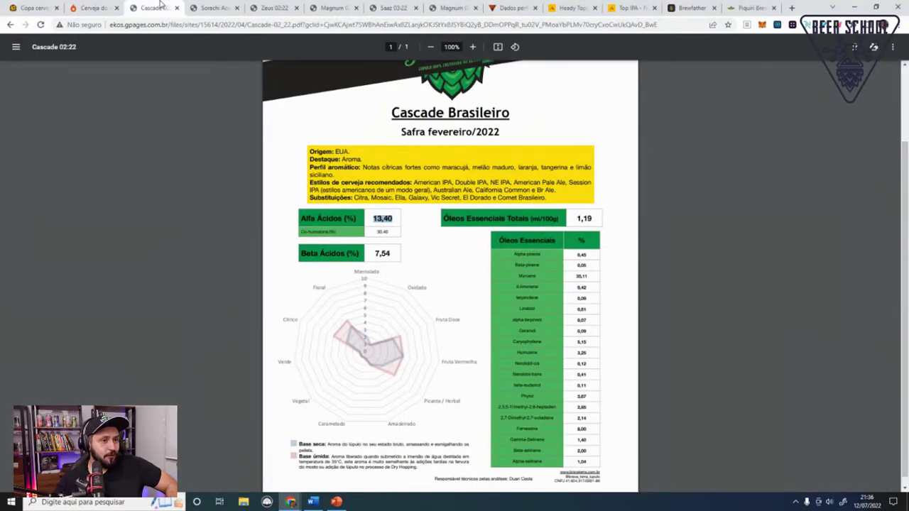
pyautogui.click(190, 5)
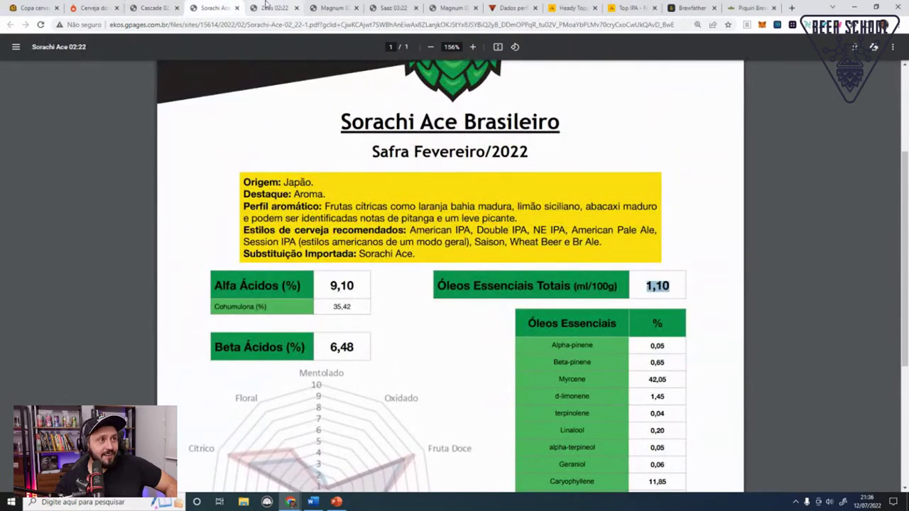
pyautogui.click(283, 5)
pyautogui.click(332, 6)
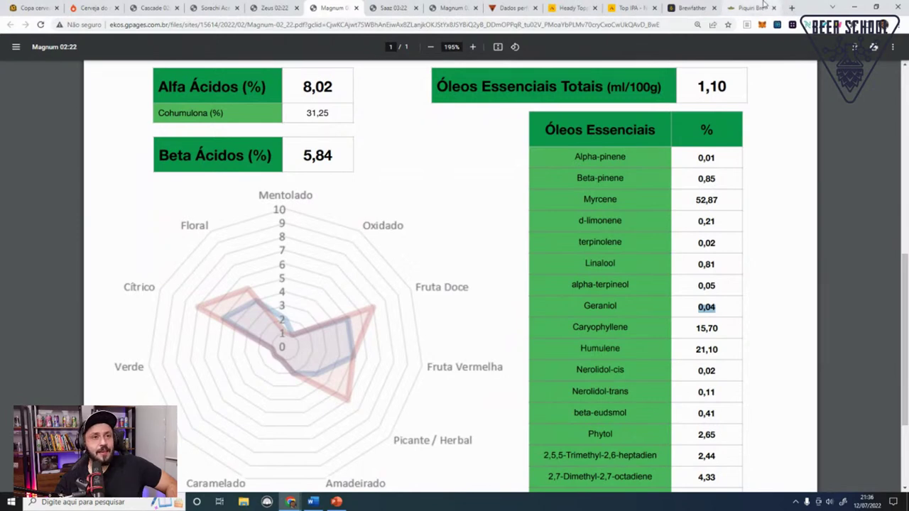
pyautogui.click(739, 7)
pyautogui.click(691, 7)
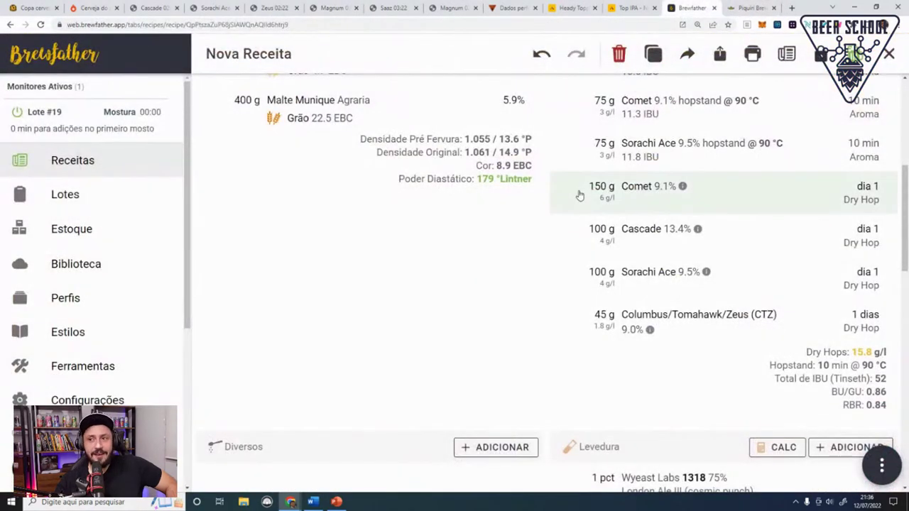
# Step: In the Cascade dry hop's form, set the quantity to 50 g and the addition day to 5
pyautogui.scroll(-2, 641, 288)
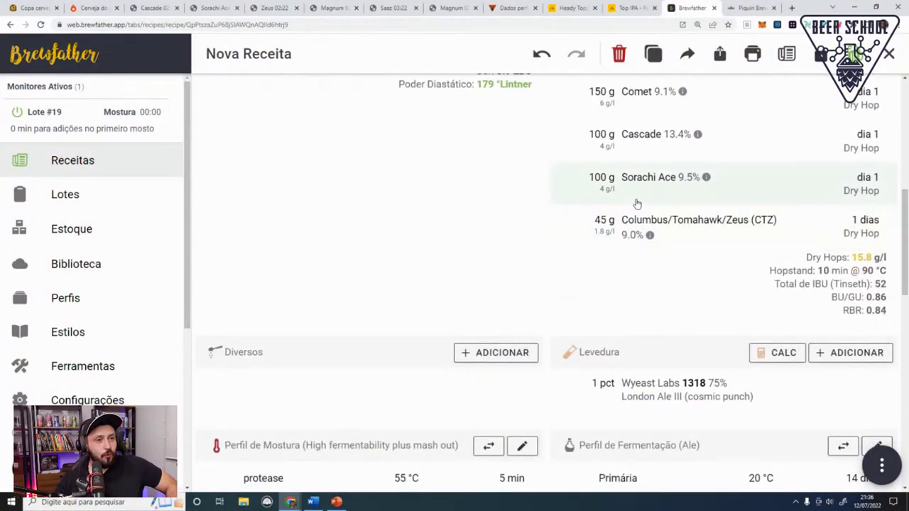
pyautogui.scroll(1, 628, 217)
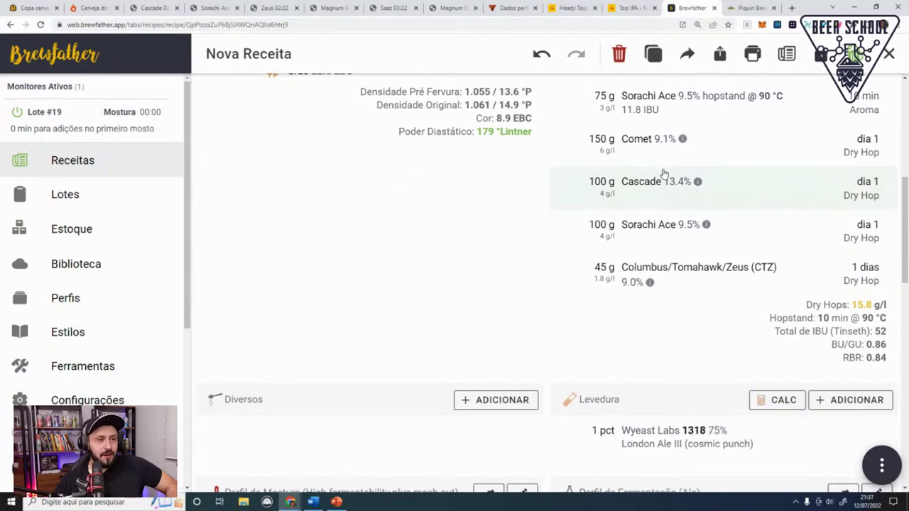
pyautogui.click(660, 181)
pyautogui.click(386, 265)
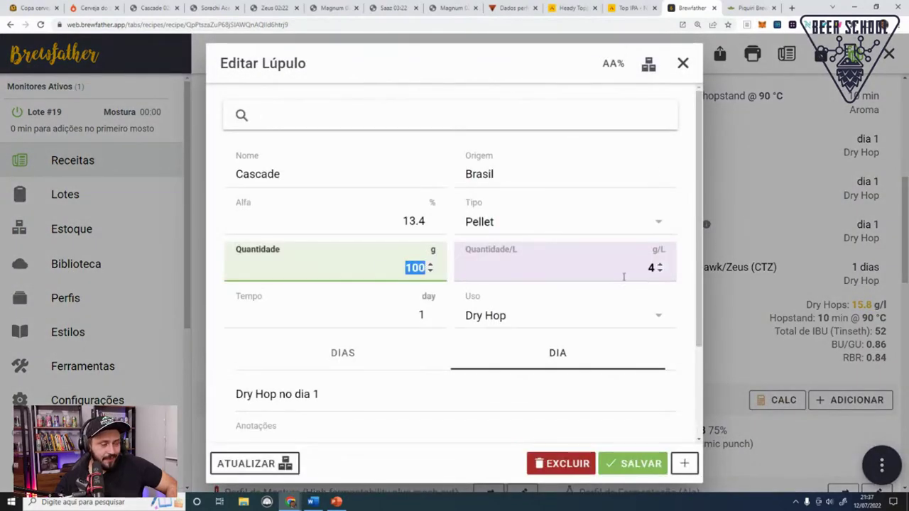
pyautogui.write('50')
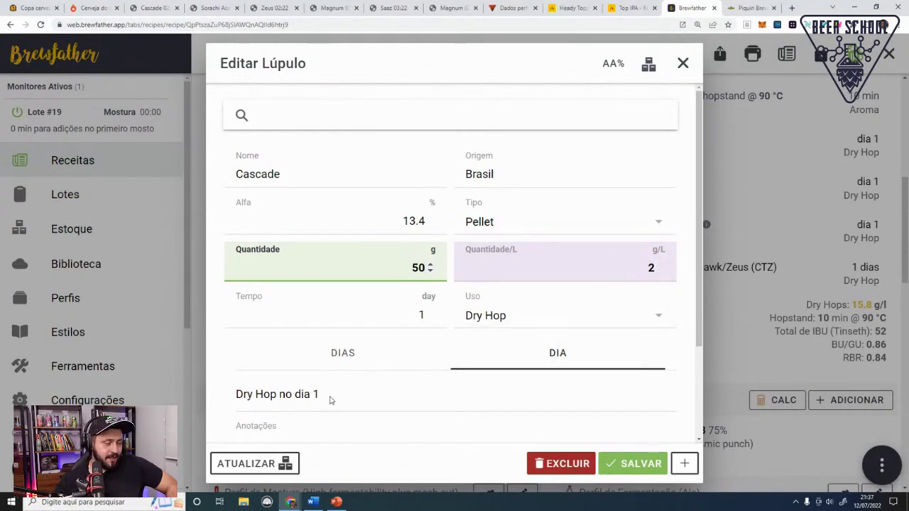
pyautogui.scroll(-3, 317, 404)
pyautogui.click(420, 220)
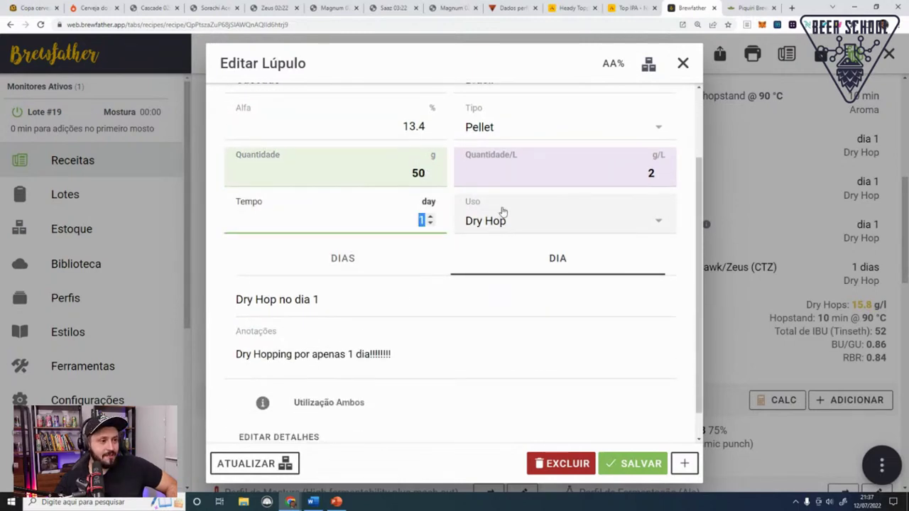
pyautogui.press('BackSpace')
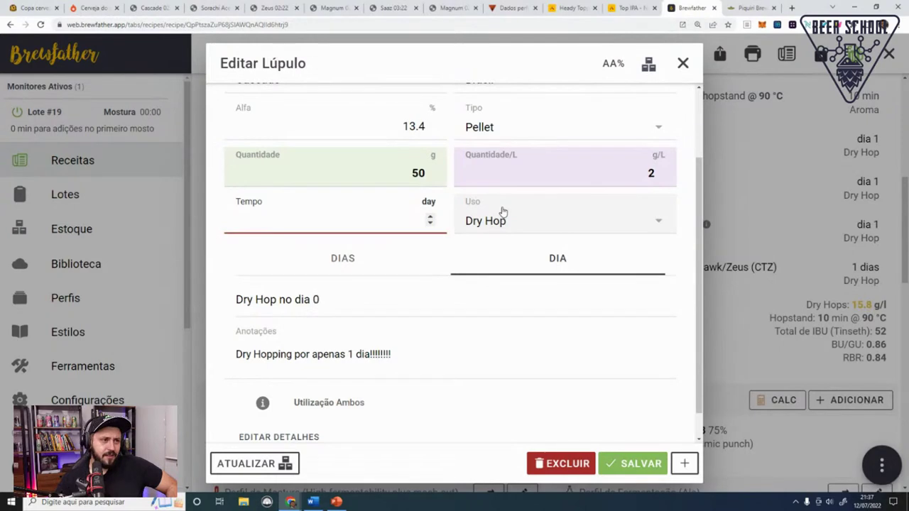
pyautogui.write('5')
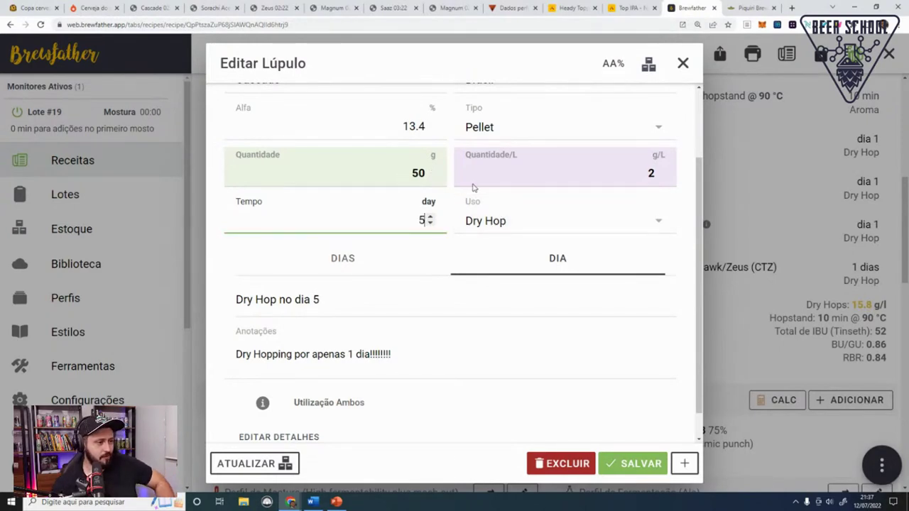
# Step: Replace the Cascade notes with "DH ao fim da fermentação, 1 dia", copy that text and add the hop as a separate addition
pyautogui.click(361, 349)
pyautogui.tripleClick(360, 349)
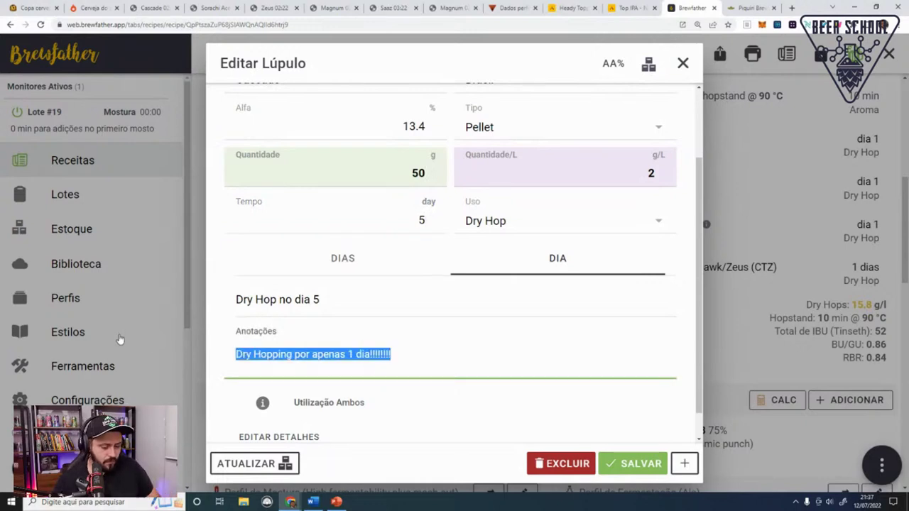
pyautogui.write('DH ao')
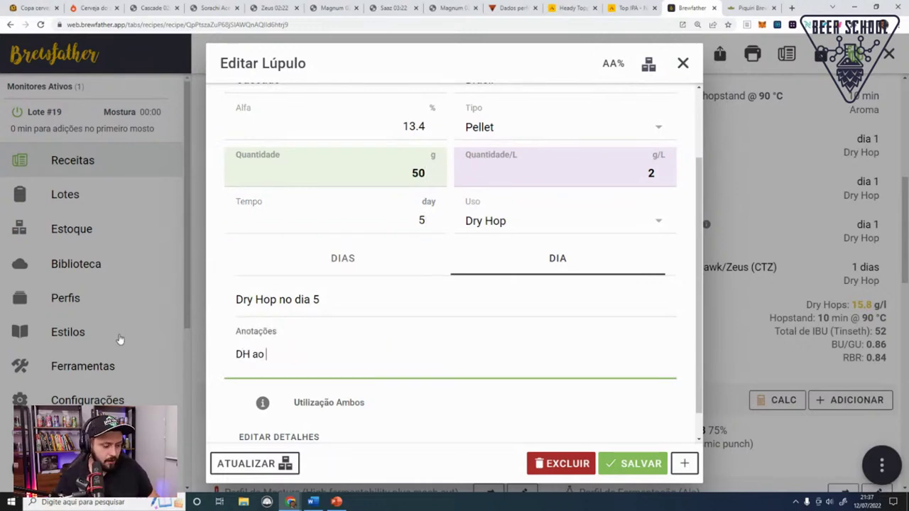
pyautogui.write(' fim da fermentação, 1 dia')
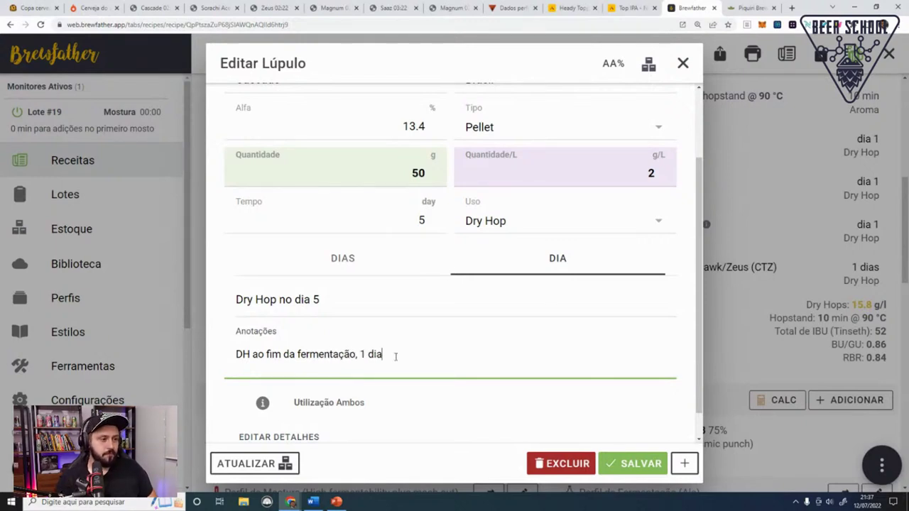
pyautogui.hotkey('ctrl', 'a')
pyautogui.hotkey('ctrl', 'c')
pyautogui.click(683, 464)
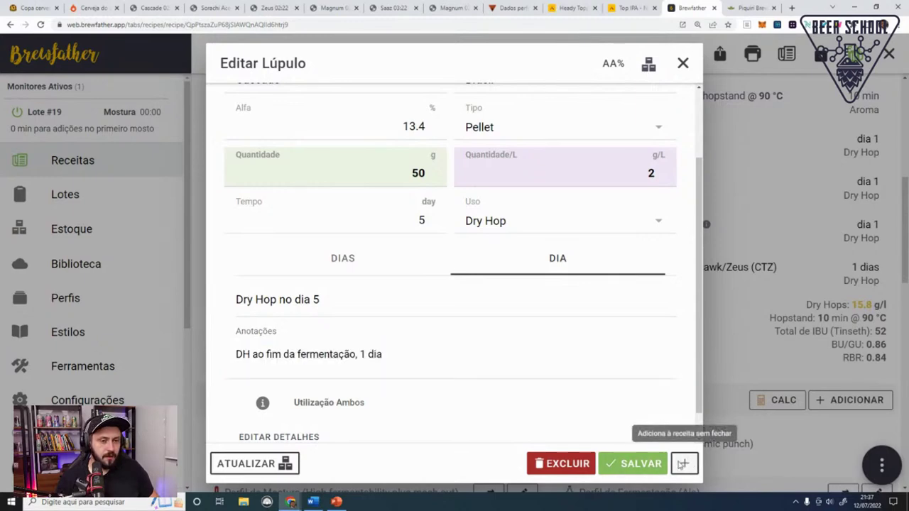
pyautogui.click(682, 63)
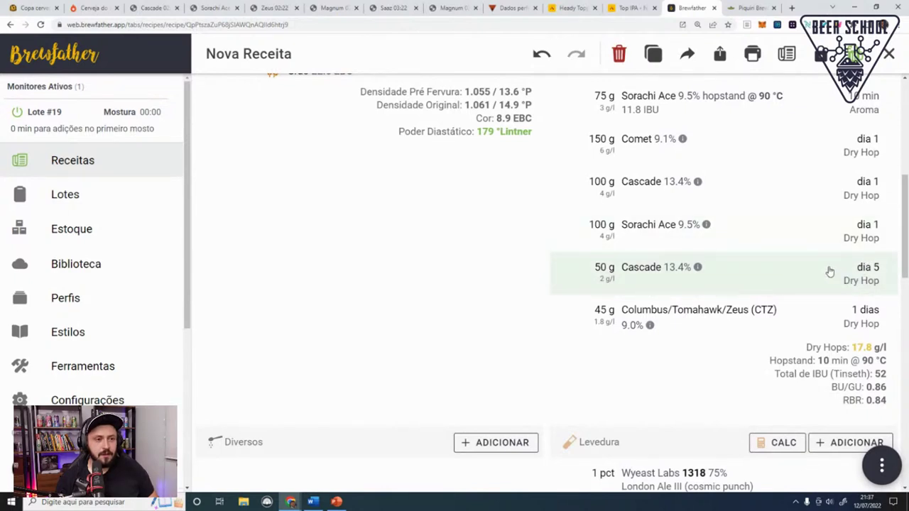
# Step: In the day-1 Comet dry hop's form, set the quantity to 50 g and the addition day to 5
pyautogui.click(750, 152)
pyautogui.click(409, 268)
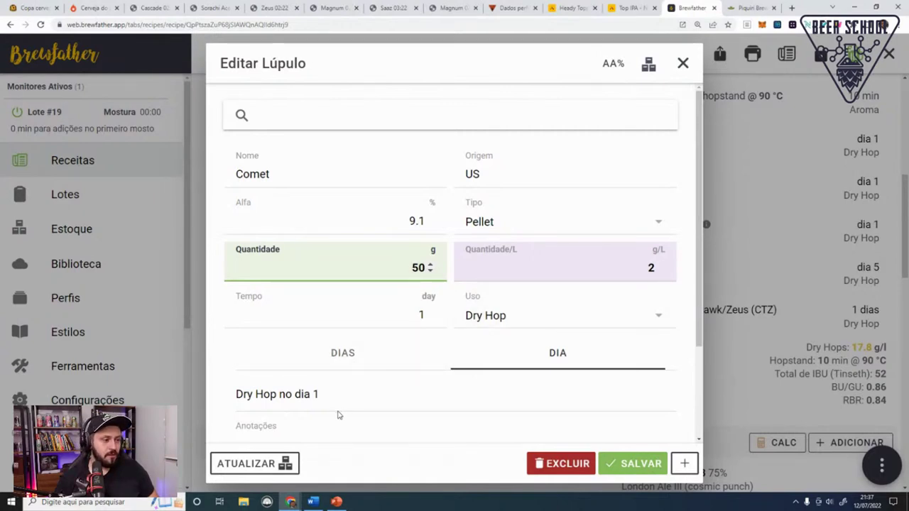
pyautogui.scroll(-1, 390, 311)
pyautogui.doubleClick(420, 267)
pyautogui.write('5')
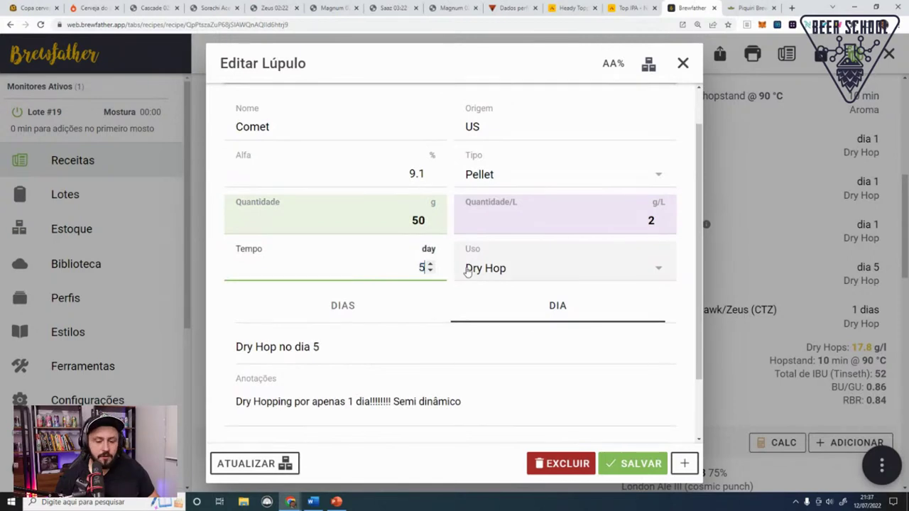
# Step: Replace the Comet notes with the copied "DH ao fim da fermentação, 1 dia" and add the hop as a separate addition
pyautogui.moveTo(516, 401); pyautogui.dragTo(126, 390)
pyautogui.hotkey('ctrl', 'v')
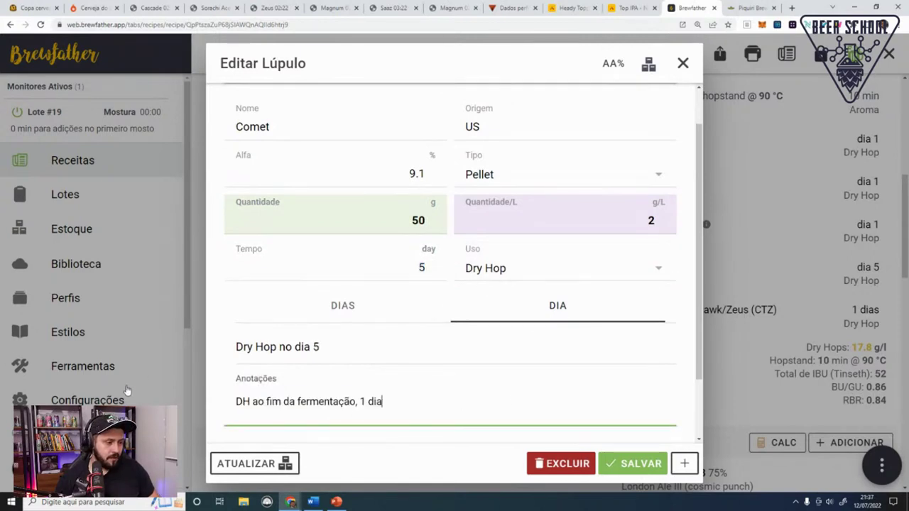
pyautogui.click(684, 463)
pyautogui.click(683, 63)
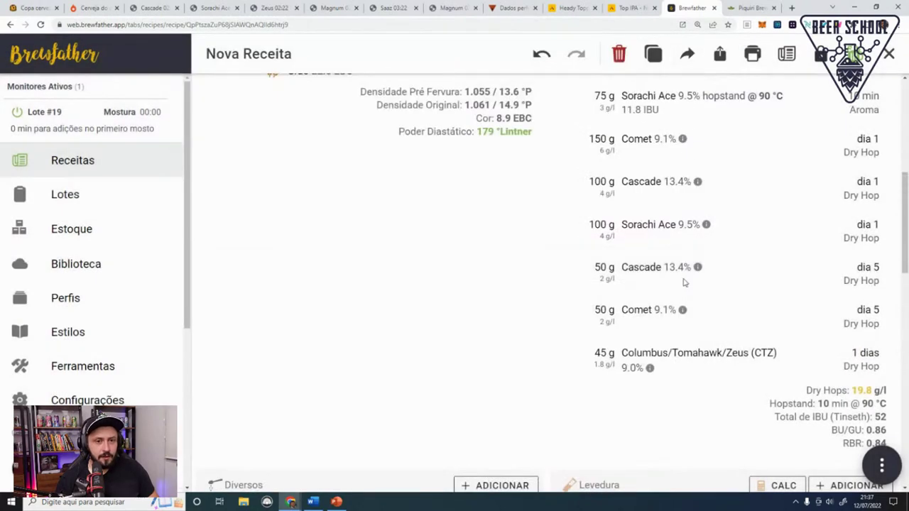
# Step: In the Sorachi Ace dry hop's form, set the quantity to 50 g and replace the notes with "DH ao fim da fermentação, 1 dia"
pyautogui.scroll(-2, 684, 280)
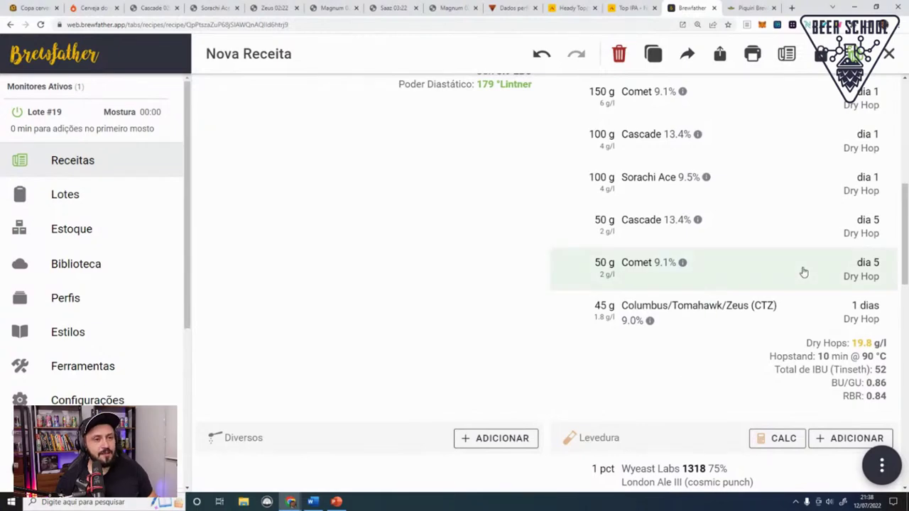
pyautogui.click(672, 178)
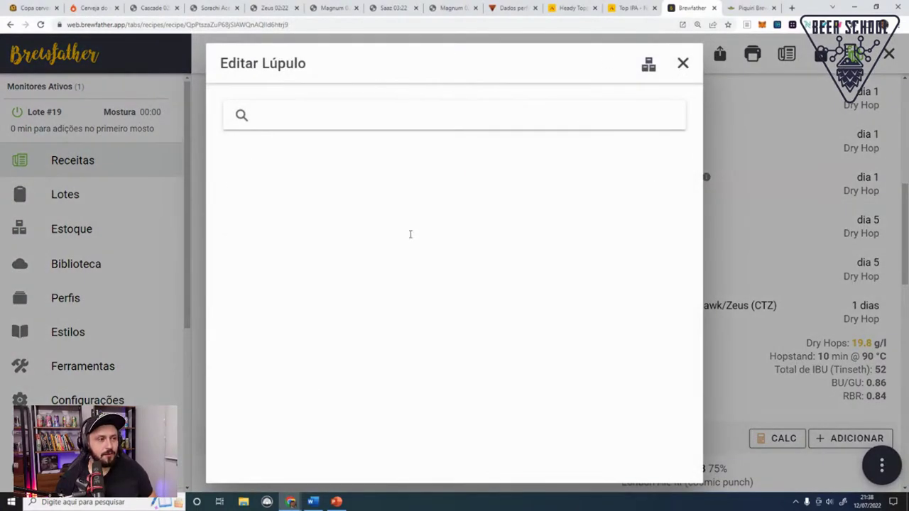
pyautogui.doubleClick(408, 267)
pyautogui.write('50')
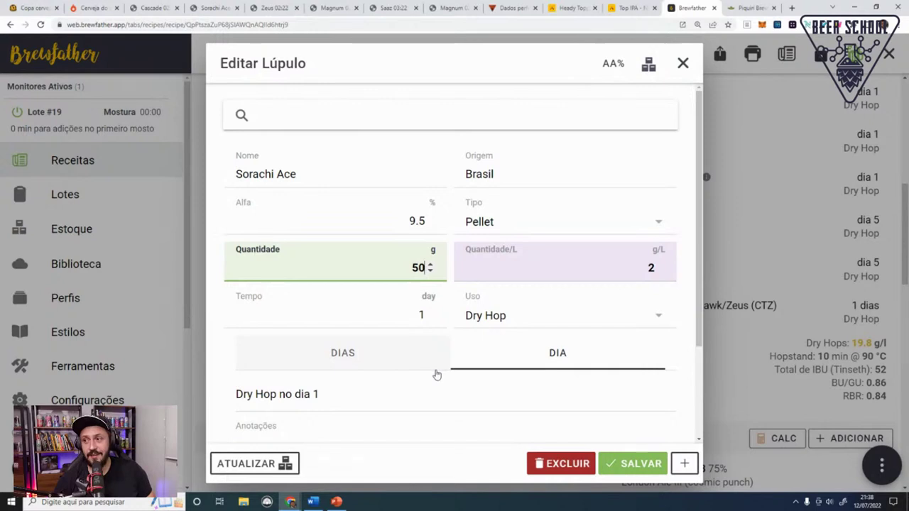
pyautogui.scroll(-2, 455, 353)
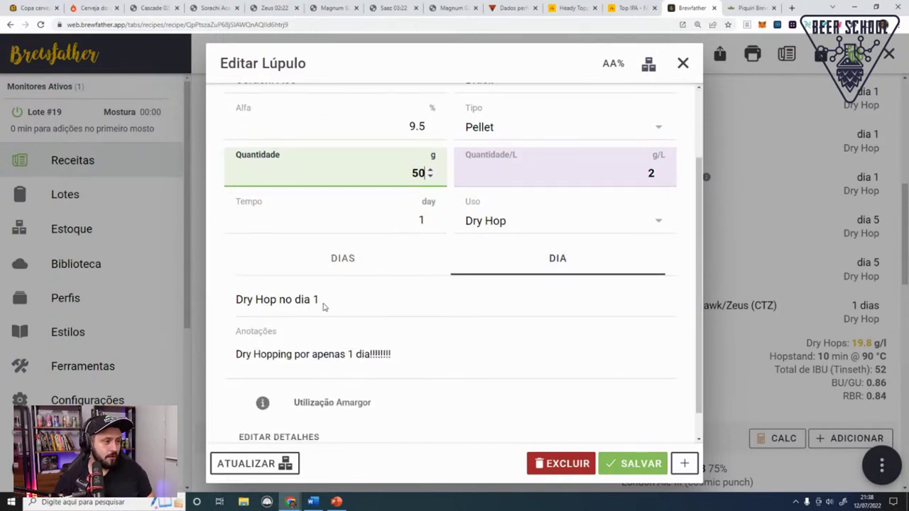
pyautogui.tripleClick(408, 355)
pyautogui.hotkey('ctrl', 'v')
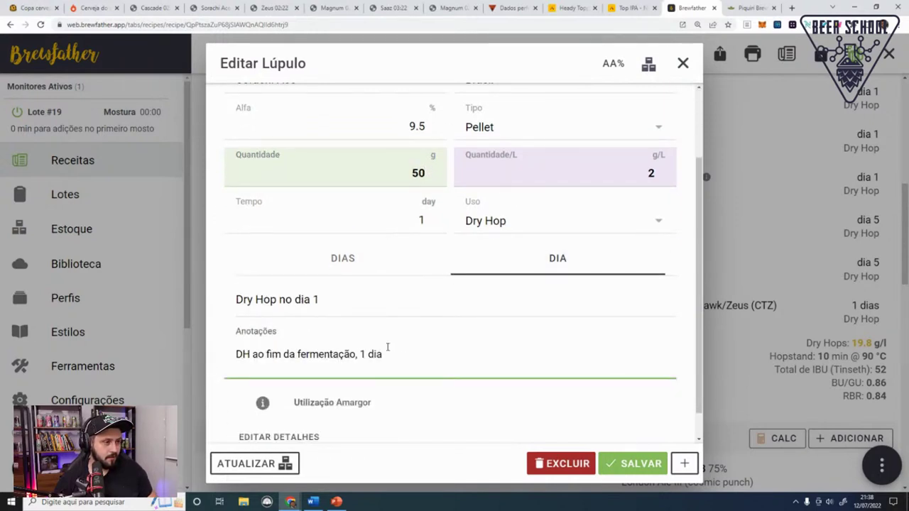
# Step: Set the Sorachi Ace addition day to 5, add it as a separate dry hop and close the form
pyautogui.doubleClick(421, 219)
pyautogui.write('5')
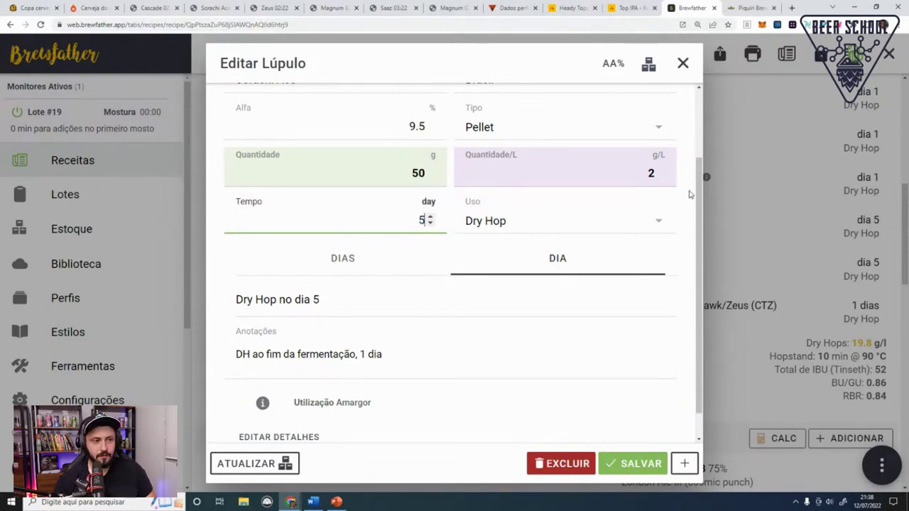
pyautogui.click(684, 463)
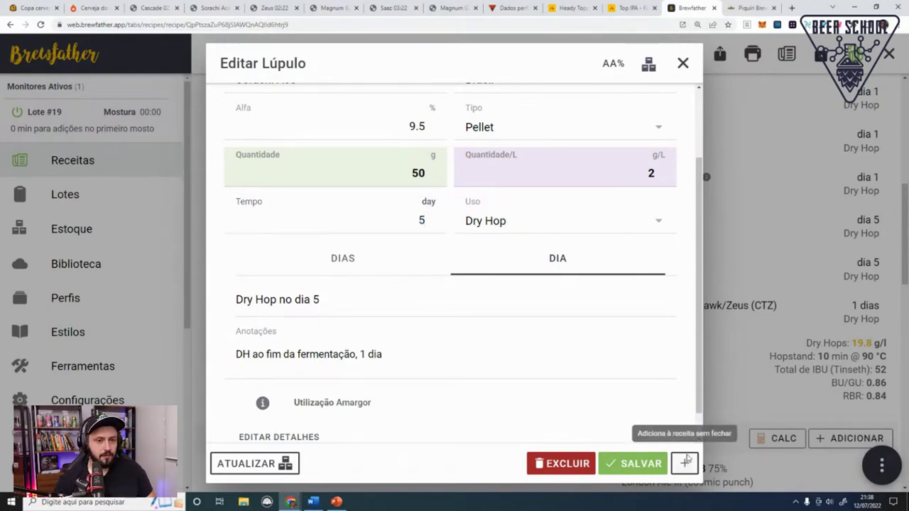
pyautogui.click(683, 62)
# Step: Rename the 75 g Sorachi Ace hopstand addition as "Sorachi Ace (trocar pelo centenial)" and save it
pyautogui.scroll(2, 763, 213)
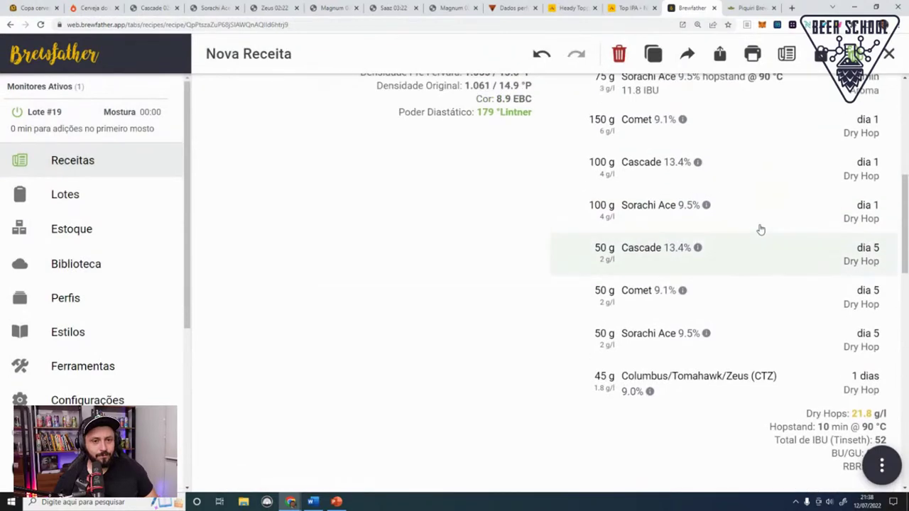
pyautogui.scroll(3, 747, 263)
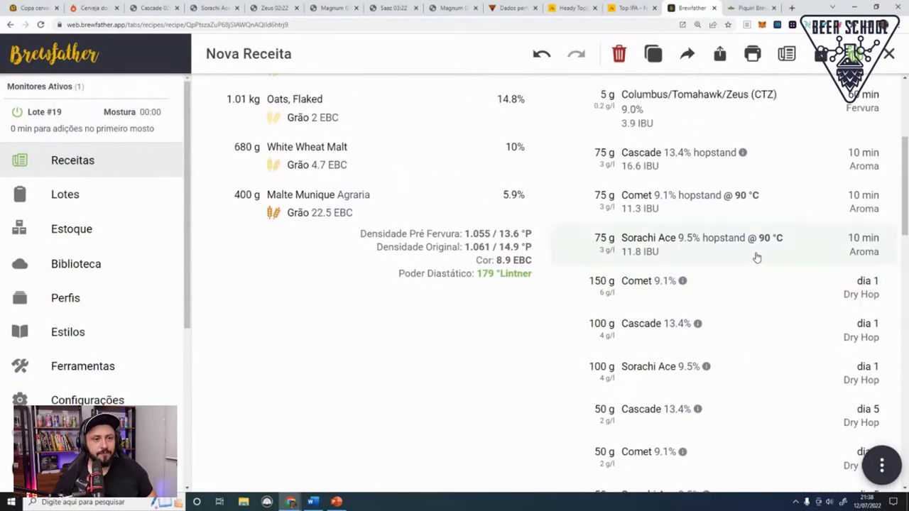
pyautogui.scroll(2, 754, 261)
pyautogui.scroll(-5, 736, 206)
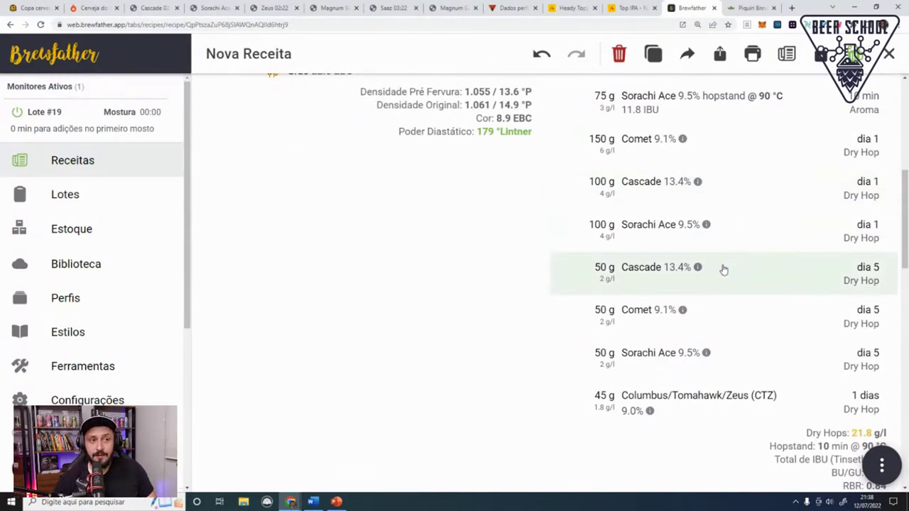
pyautogui.scroll(4, 720, 266)
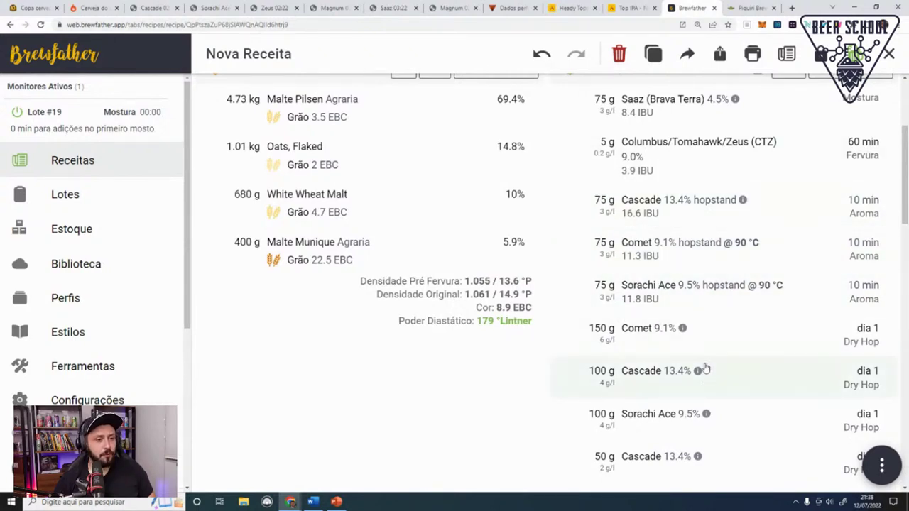
pyautogui.click(692, 305)
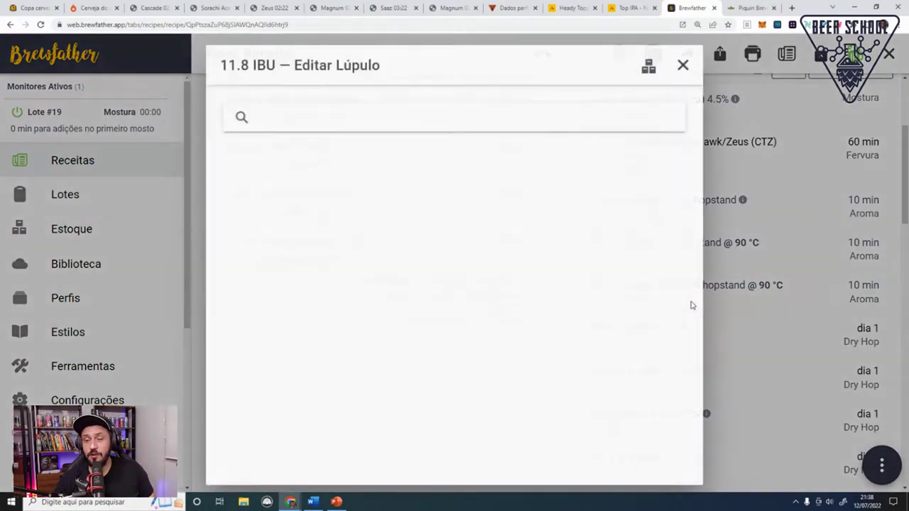
pyautogui.click(681, 74)
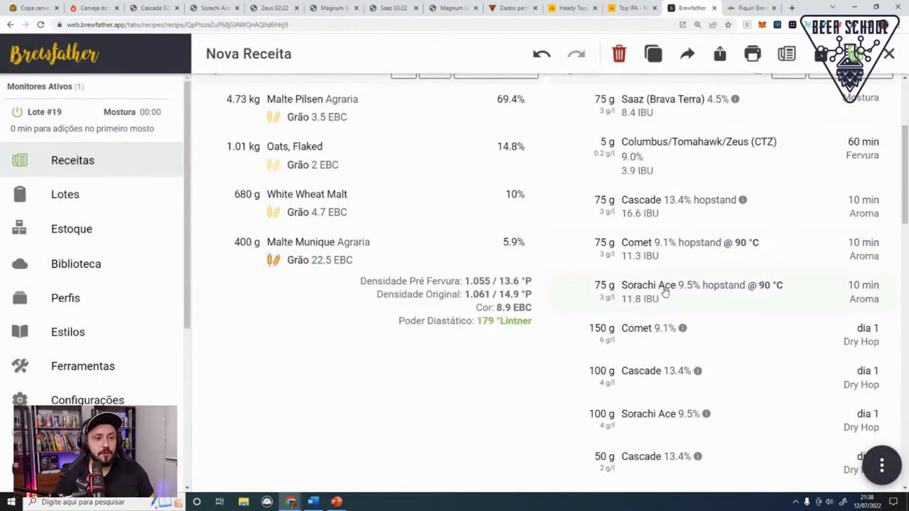
pyautogui.click(661, 295)
pyautogui.click(363, 173)
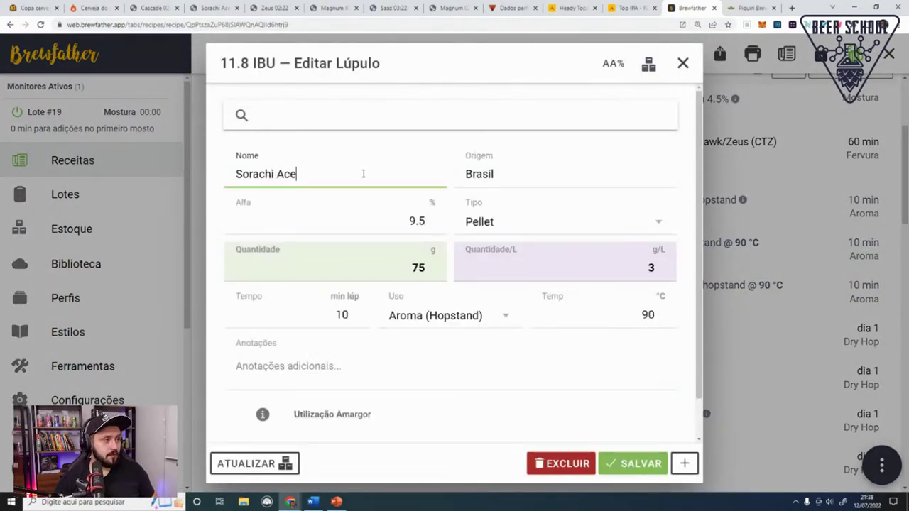
pyautogui.write('(trocar pelo centenial')
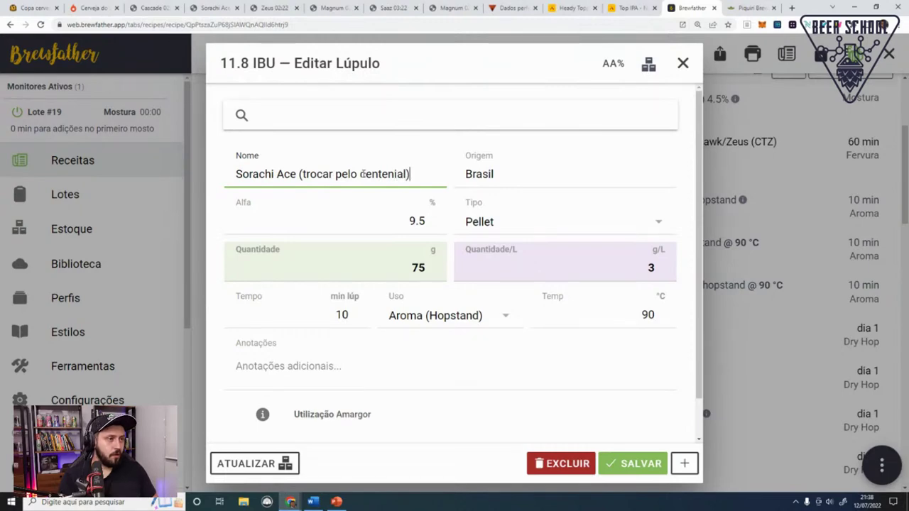
pyautogui.click(637, 456)
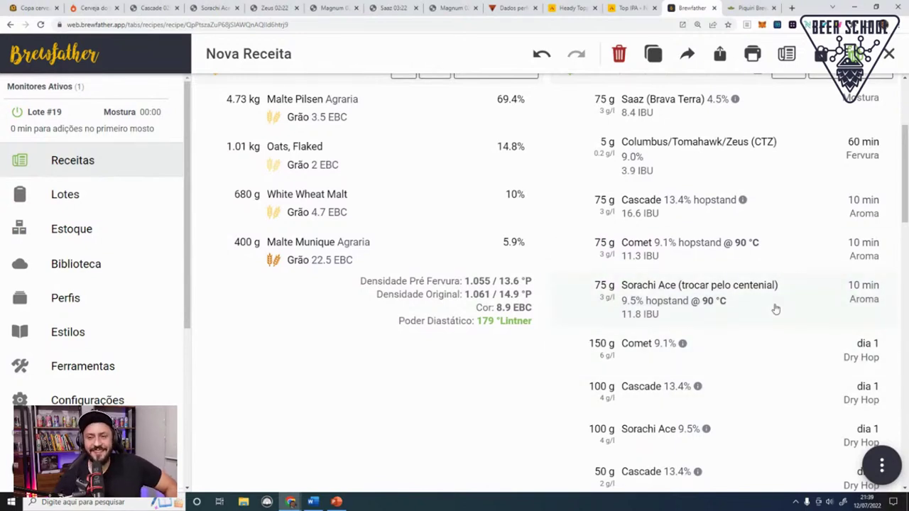
# Step: Review the recipe's full hop schedule, dry hop rate, fermentables and style parameters
pyautogui.scroll(-2, 774, 308)
pyautogui.scroll(-6, 844, 286)
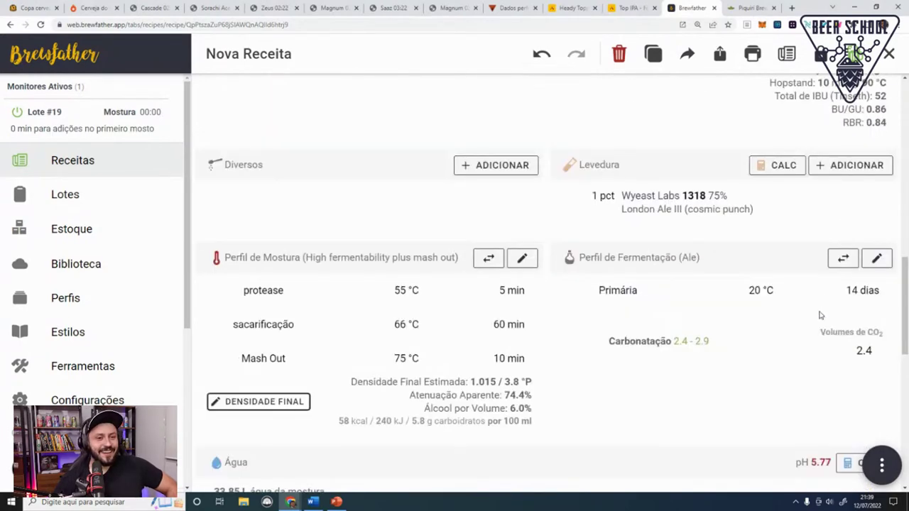
pyautogui.scroll(1, 842, 263)
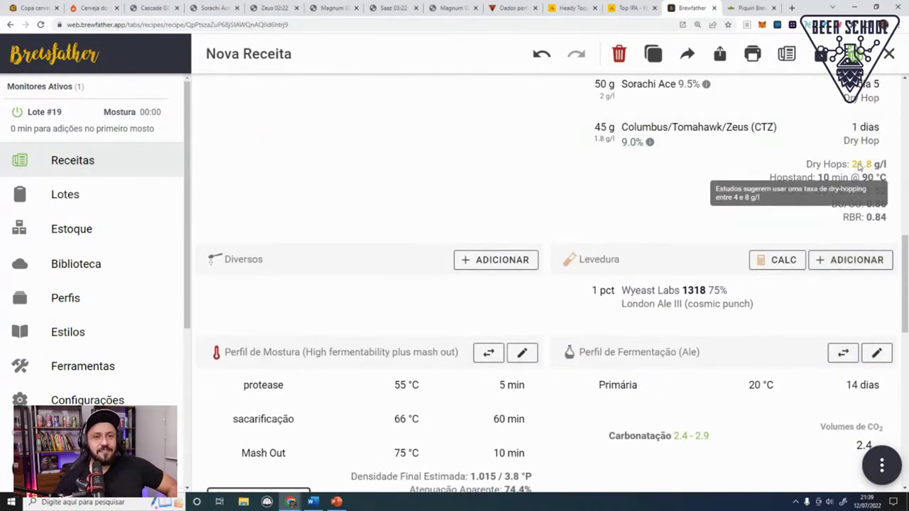
pyautogui.scroll(4, 857, 202)
pyautogui.scroll(3, 857, 202)
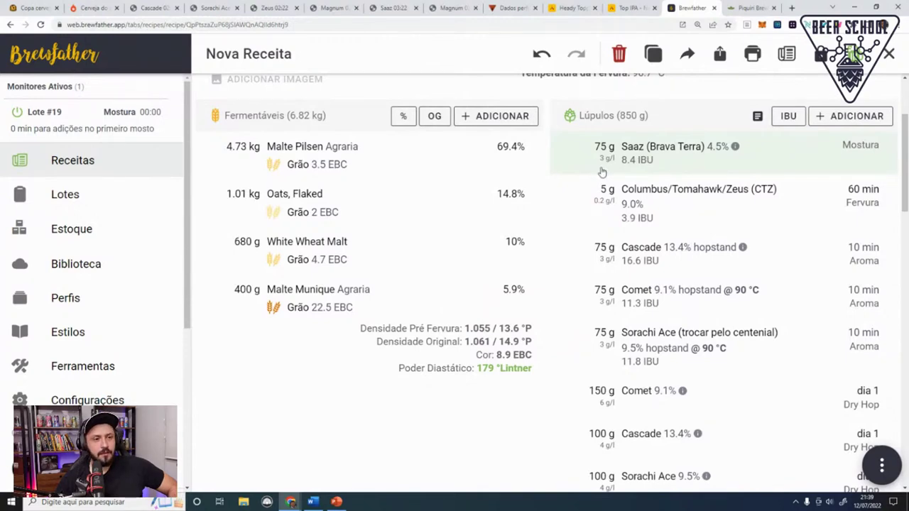
pyautogui.scroll(-4, 601, 172)
pyautogui.scroll(1, 673, 248)
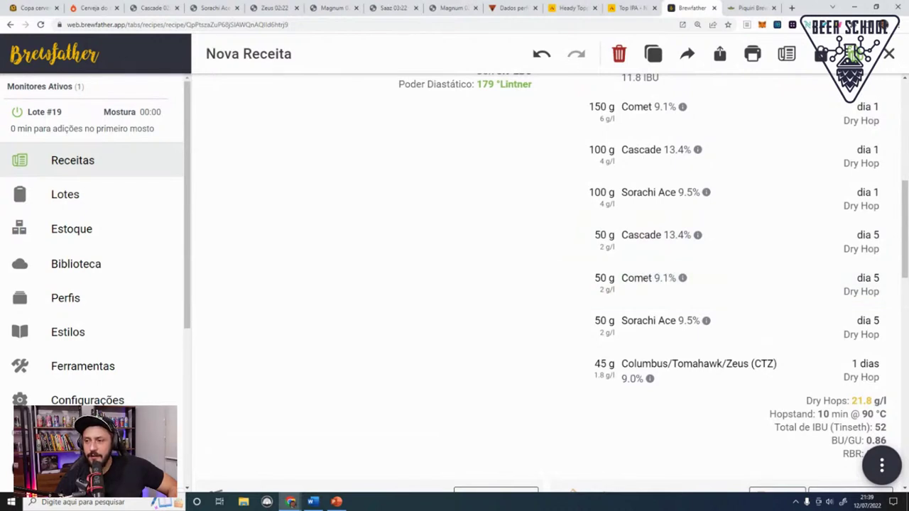
pyautogui.scroll(5, 777, 298)
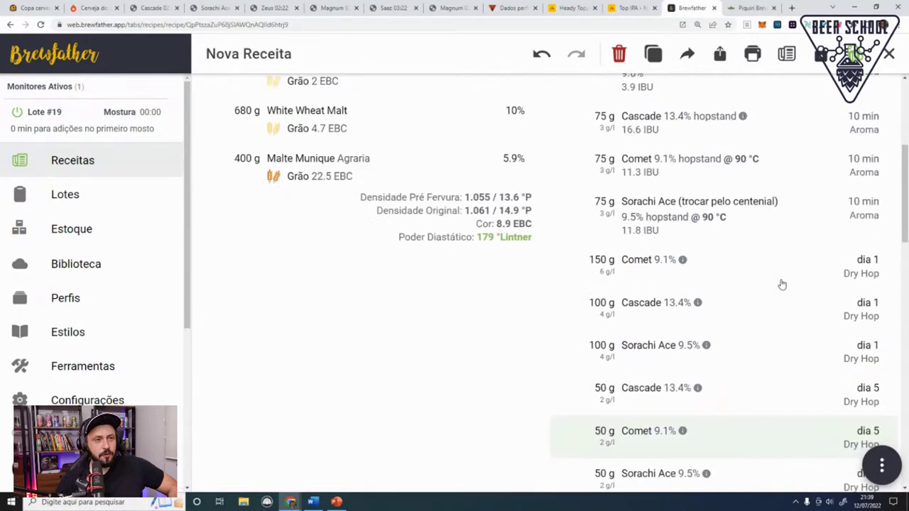
pyautogui.scroll(-5, 768, 315)
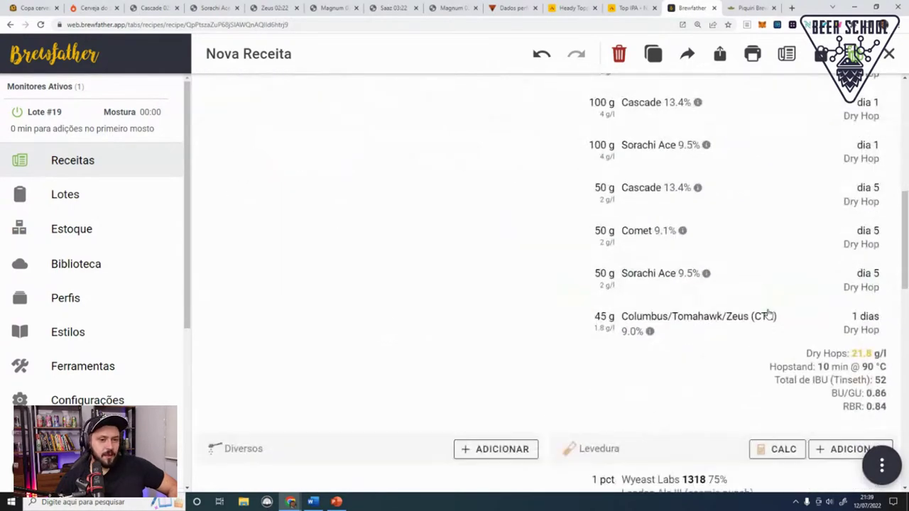
pyautogui.scroll(6, 767, 315)
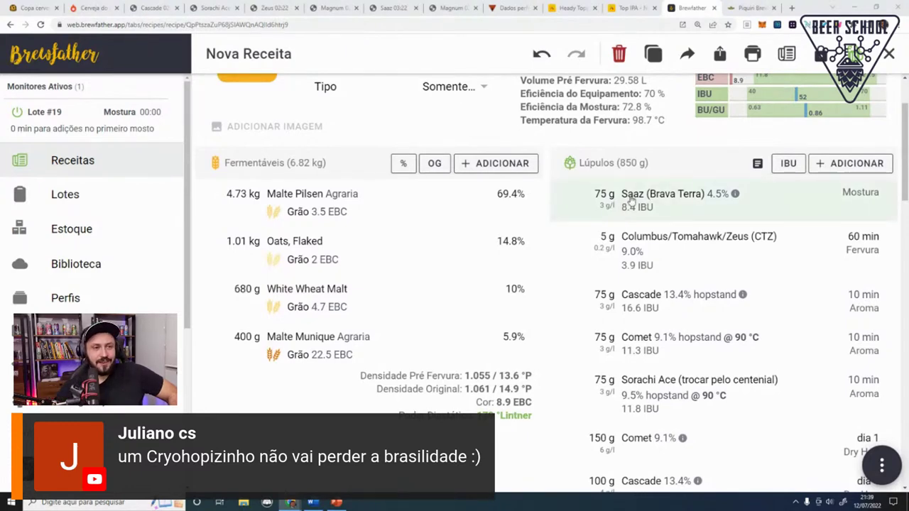
pyautogui.scroll(-2, 671, 210)
pyautogui.scroll(1, 672, 215)
pyautogui.scroll(2, 671, 214)
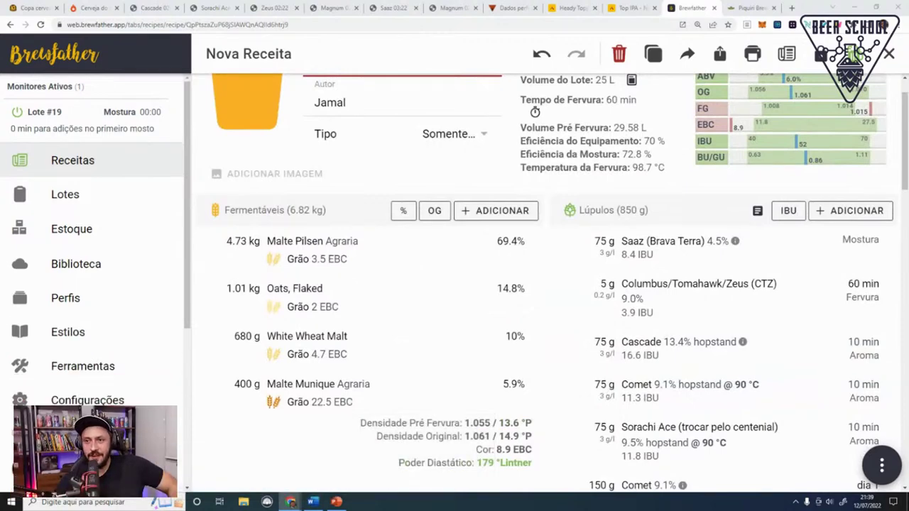
# Step: Open the pitch rate calculator for the Wyeast 1318 London Ale III yeast and save the calculated 2.1 L starter to the recipe
pyautogui.scroll(-5, 513, 284)
pyautogui.scroll(-4, 513, 289)
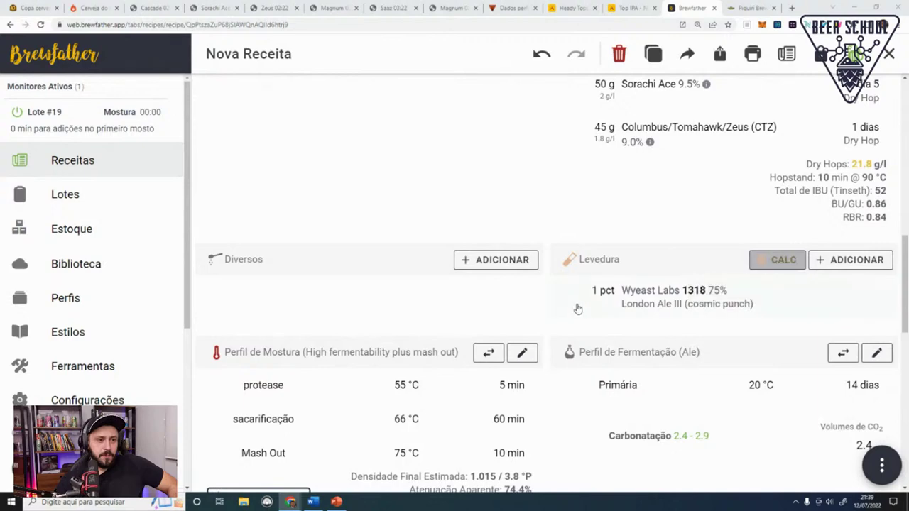
pyautogui.click(769, 263)
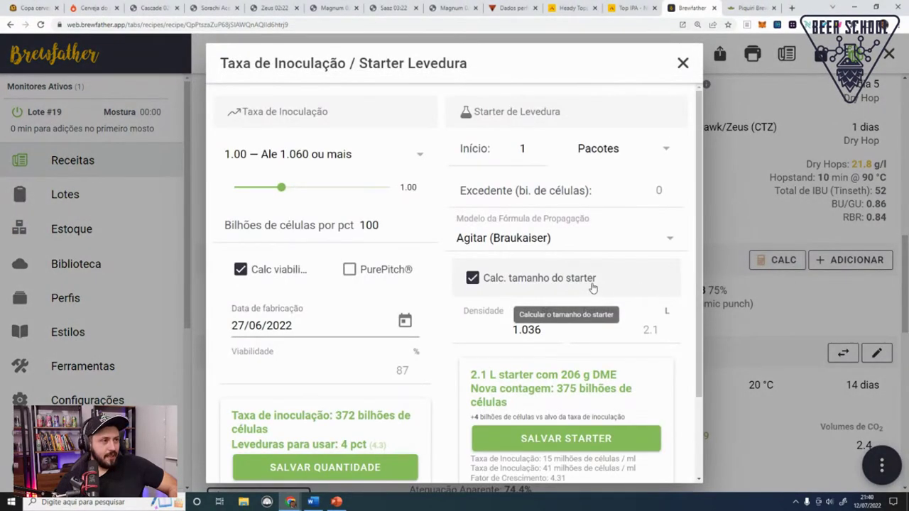
pyautogui.scroll(-2, 419, 271)
pyautogui.scroll(2, 420, 272)
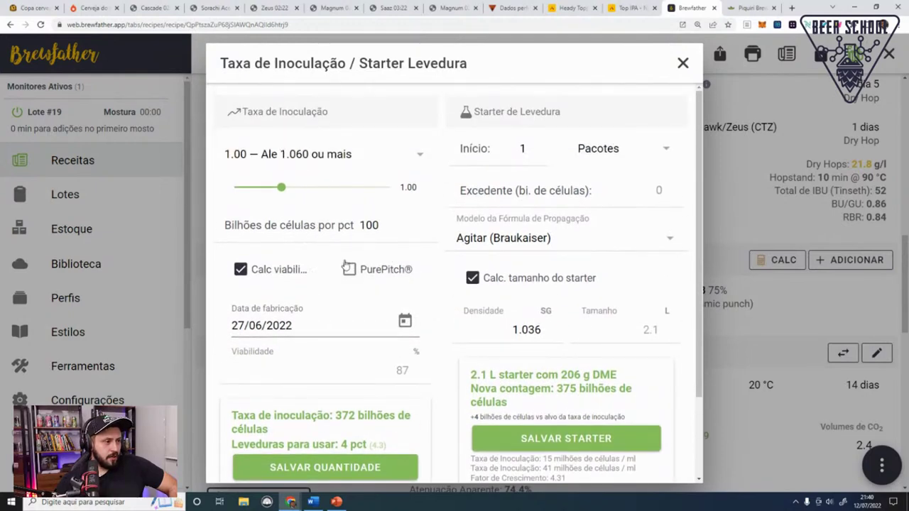
pyautogui.scroll(-2, 344, 263)
pyautogui.scroll(2, 344, 263)
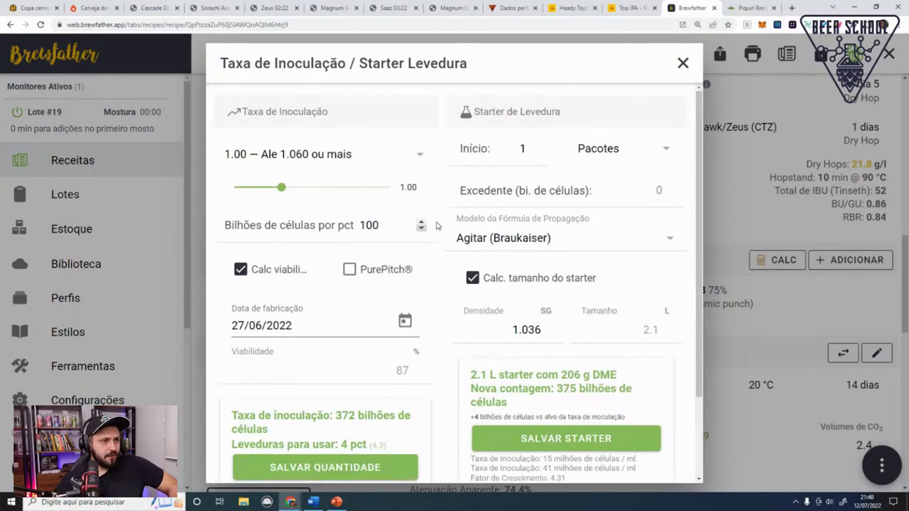
pyautogui.scroll(-2, 581, 247)
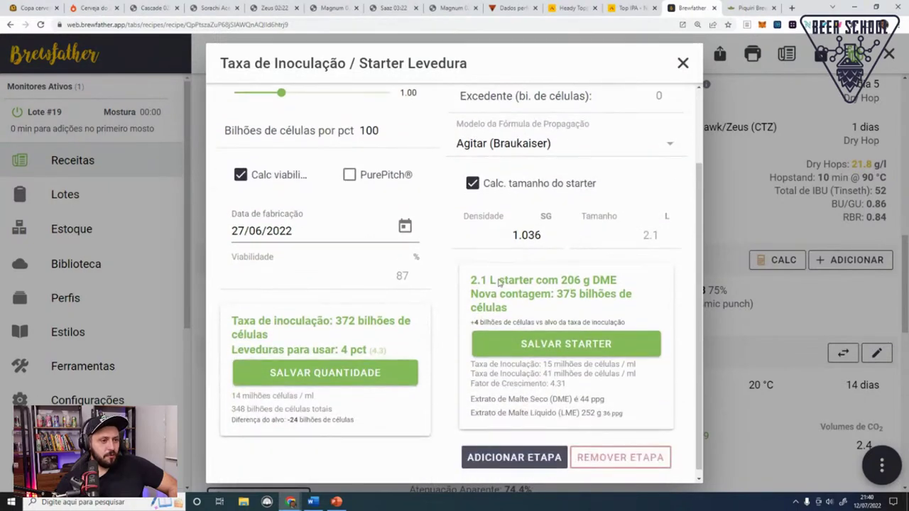
pyautogui.click(570, 348)
pyautogui.scroll(-2, 696, 294)
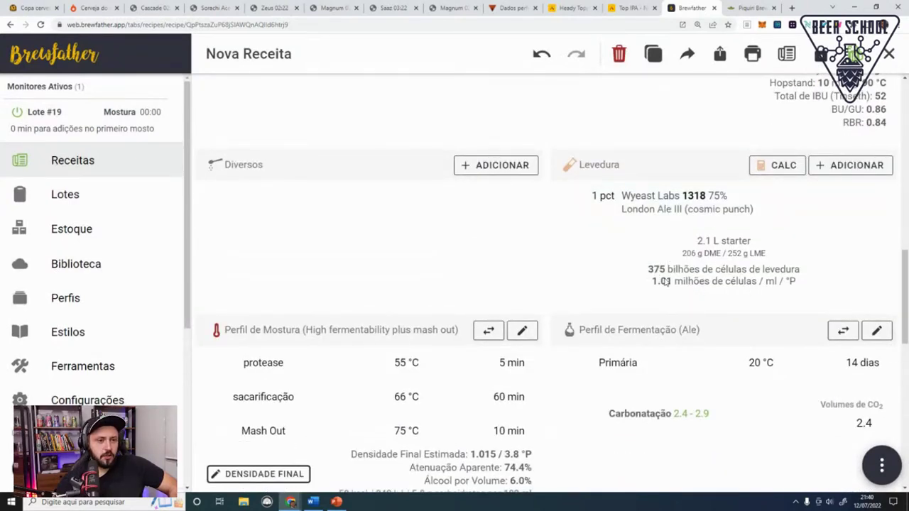
pyautogui.scroll(-2, 651, 322)
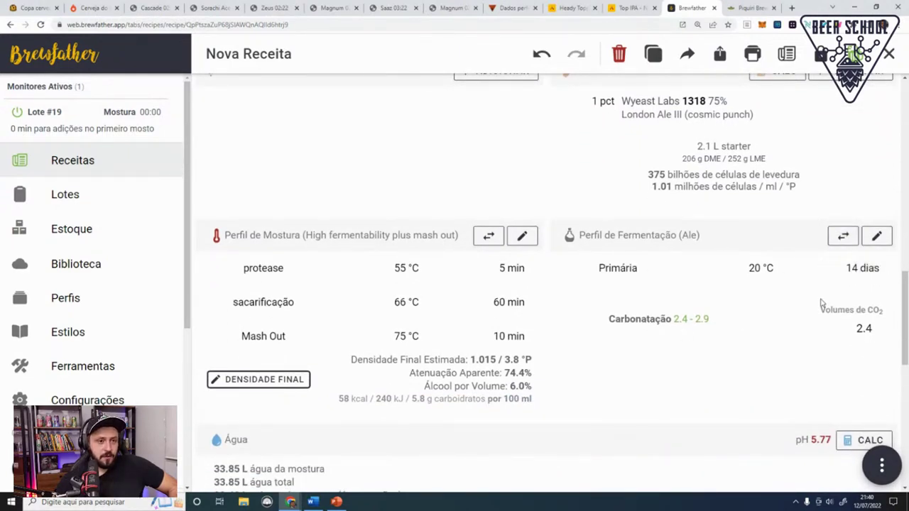
# Step: Open the recipe's Ale fermentation profile for editing and set the primary stage's duration to 5 days
pyautogui.click(876, 236)
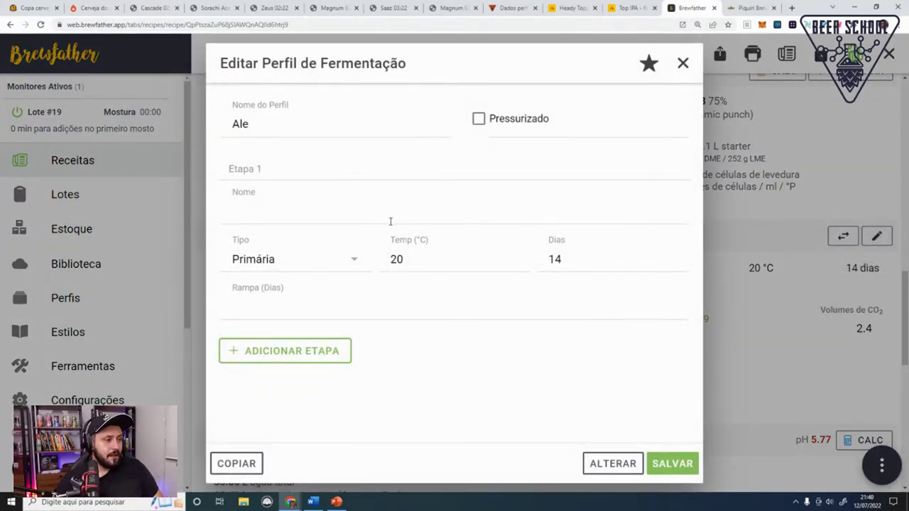
pyautogui.click(435, 259)
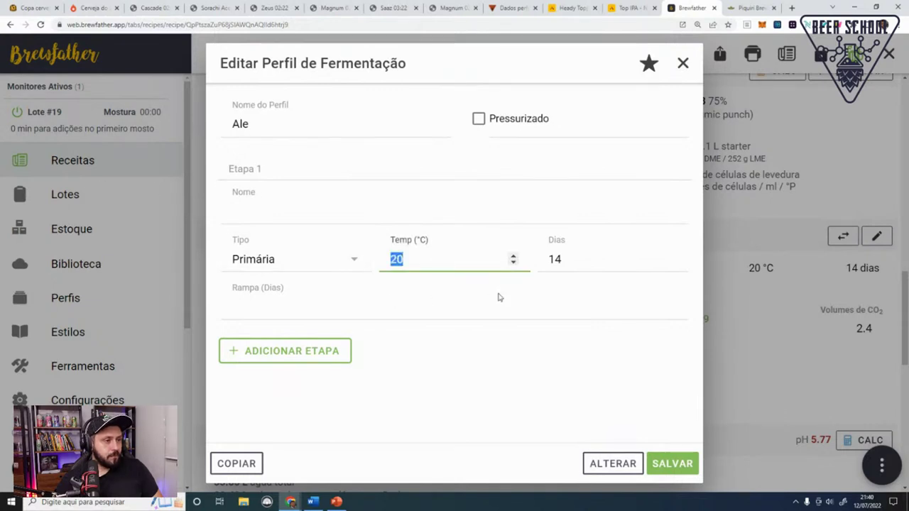
pyautogui.click(587, 250)
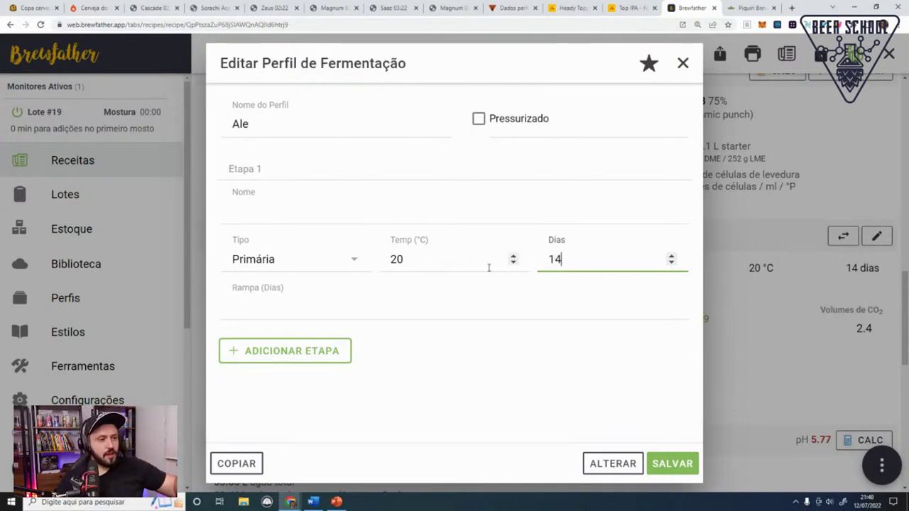
pyautogui.doubleClick(554, 259)
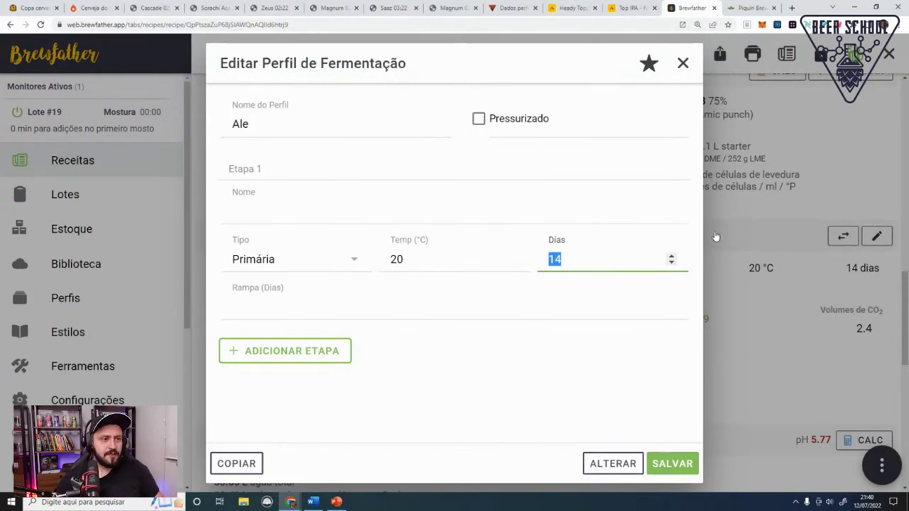
pyautogui.write('5')
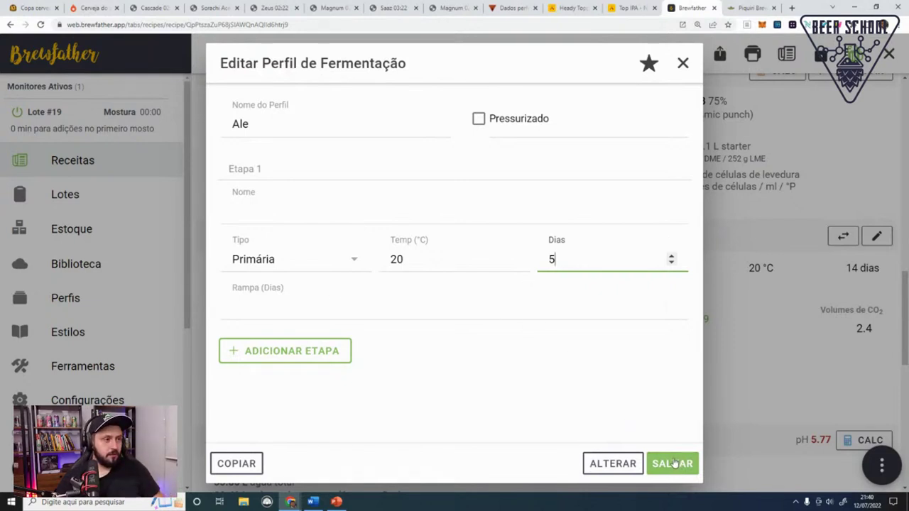
# Step: Add a second stage to the fermentation profile and name the first stage "Fermentação 1"
pyautogui.click(271, 357)
pyautogui.scroll(1, 259, 261)
pyautogui.click(259, 263)
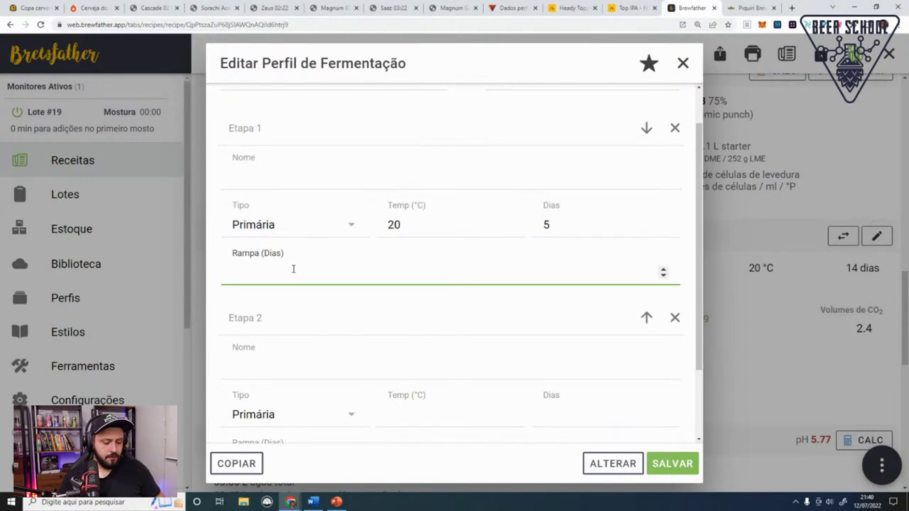
pyautogui.click(279, 186)
pyautogui.write('Fermentação 1')
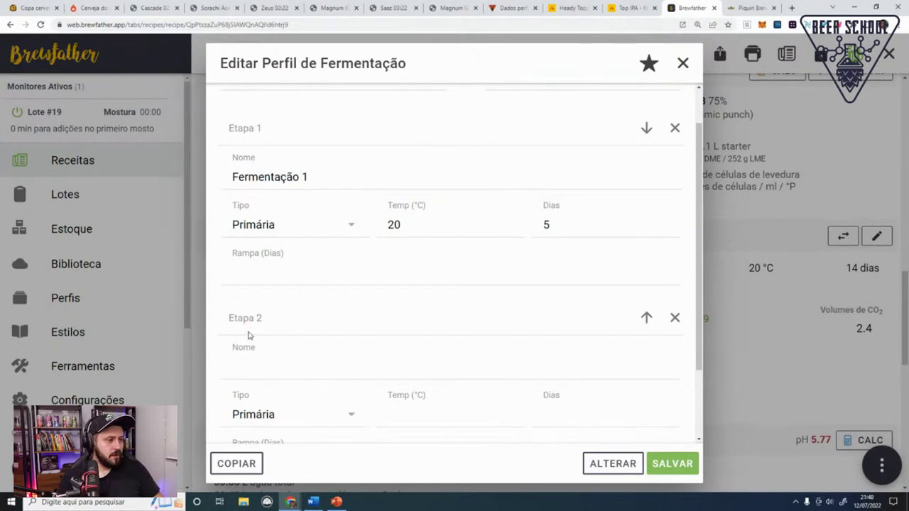
# Step: Name the second fermentation stage "Fermentação 2 (DH)" and set it to 20 °C for 1 day
pyautogui.click(247, 328)
pyautogui.click(248, 366)
pyautogui.write('Fermentação 2 (DH')
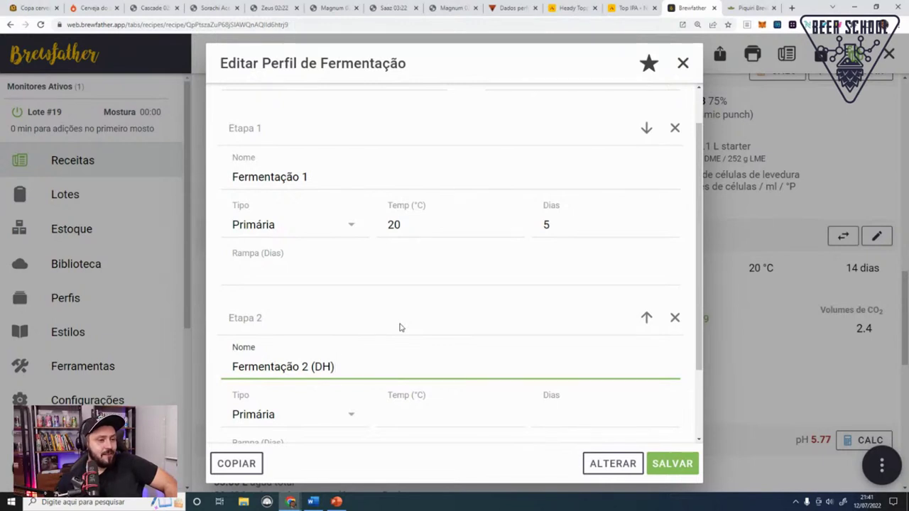
pyautogui.scroll(-2, 405, 348)
pyautogui.click(433, 321)
pyautogui.write('20')
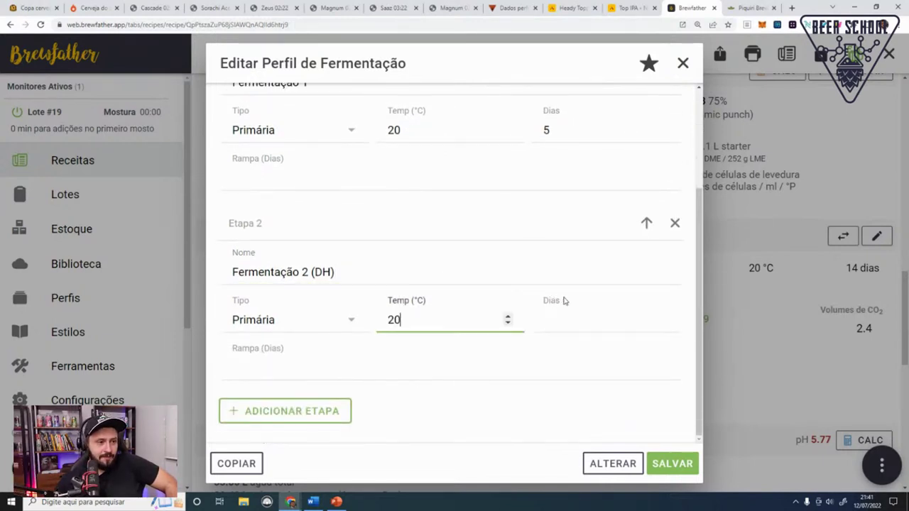
pyautogui.click(574, 319)
pyautogui.write('1')
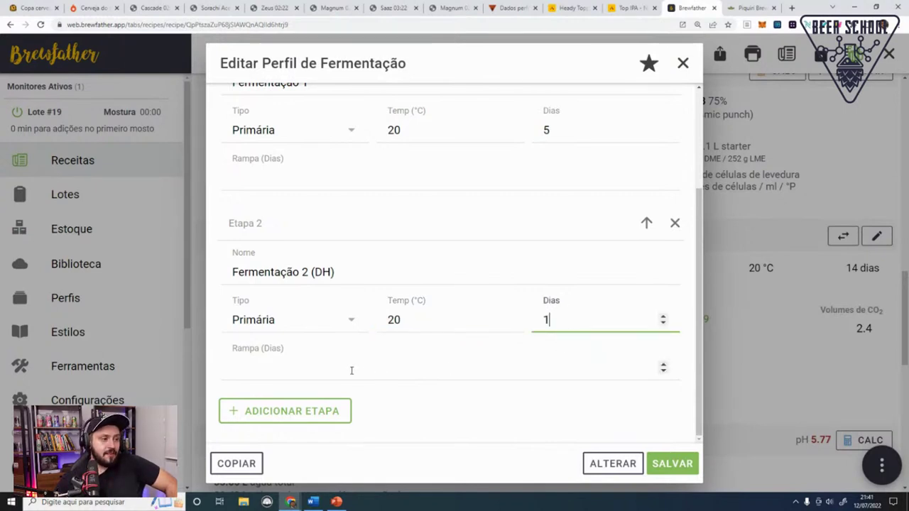
# Step: Add a third primary fermentation stage named "Diacetil Rest" at 23 °C for 1 day
pyautogui.click(314, 417)
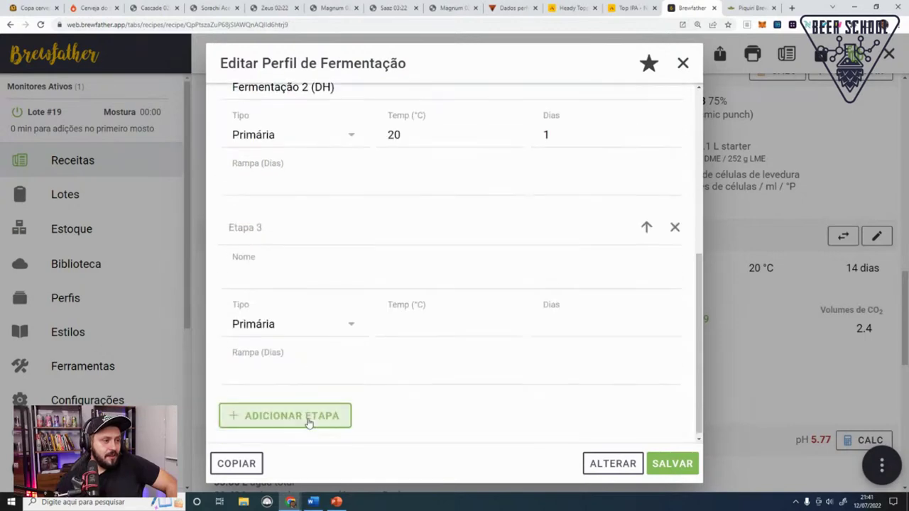
pyautogui.click(291, 325)
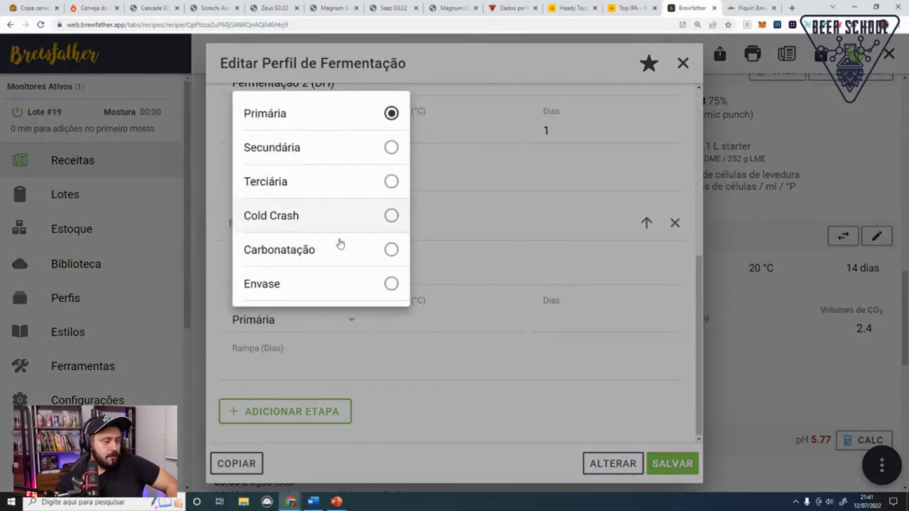
pyautogui.click(448, 398)
pyautogui.click(283, 275)
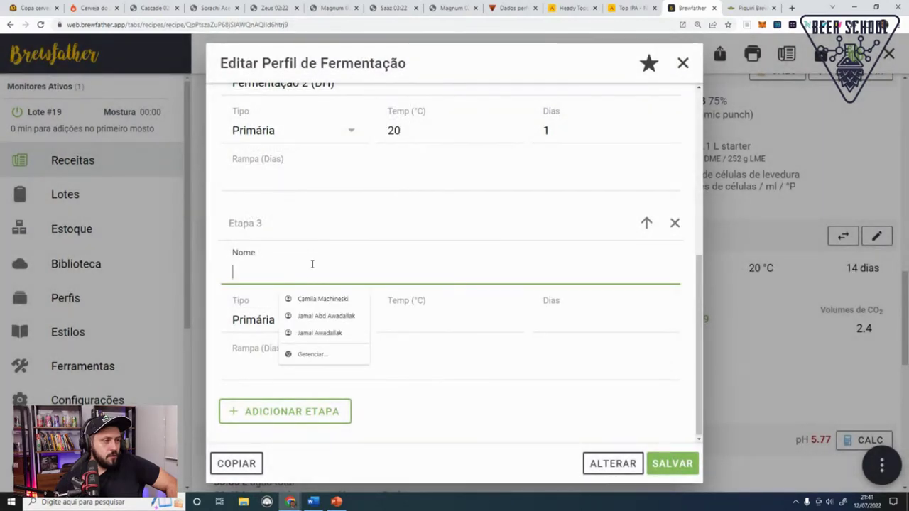
pyautogui.write('di')
pyautogui.press('BackSpace')
pyautogui.write('DIace')
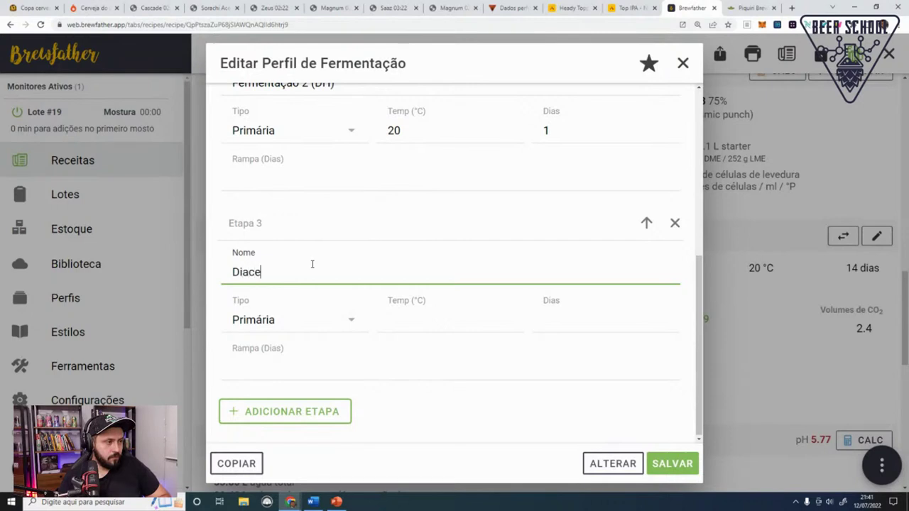
pyautogui.write('til Rest')
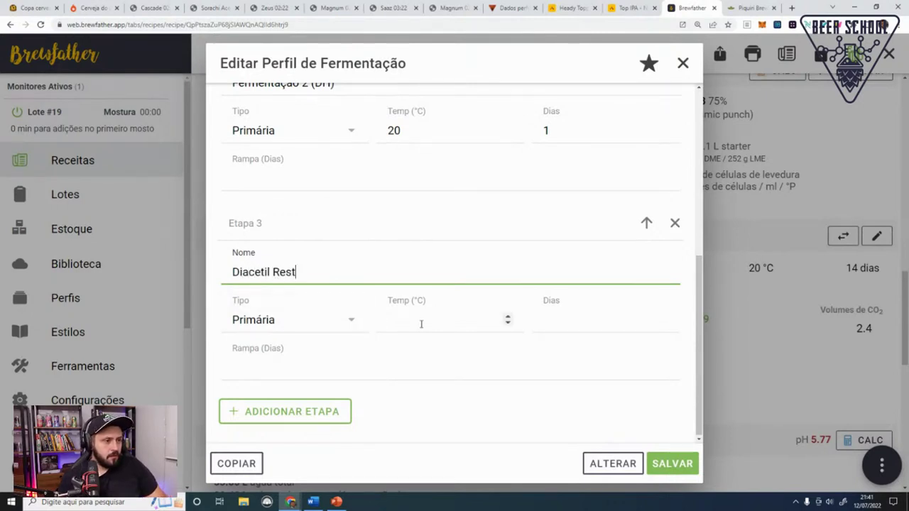
pyautogui.click(452, 307)
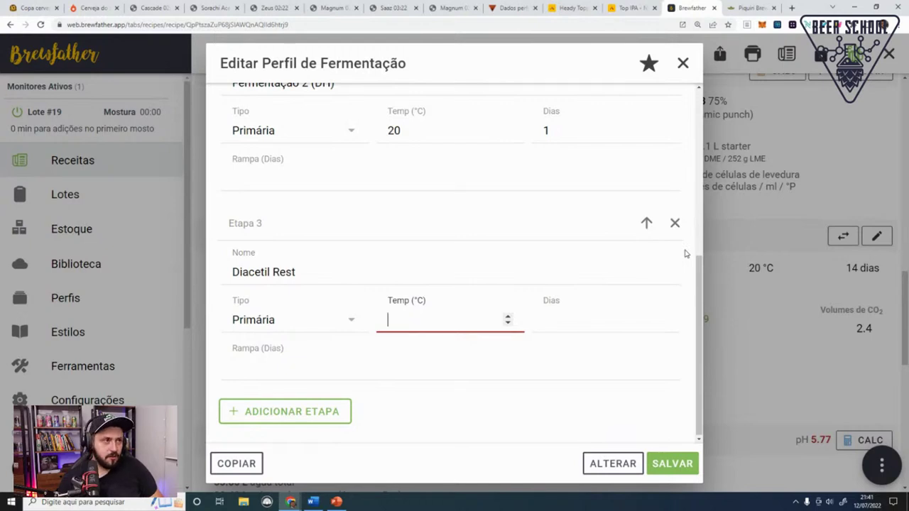
pyautogui.write('23')
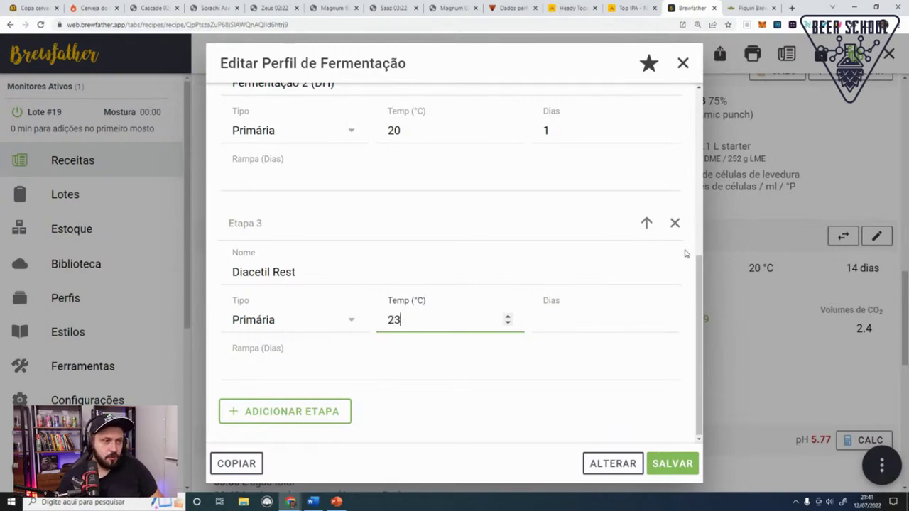
pyautogui.click(663, 320)
pyautogui.write('1')
# Step: Add a fourth fermentation stage of type Cold Crash at 10 °C for 1 day
pyautogui.click(276, 415)
pyautogui.scroll(-3, 284, 355)
pyautogui.click(290, 323)
pyautogui.click(373, 222)
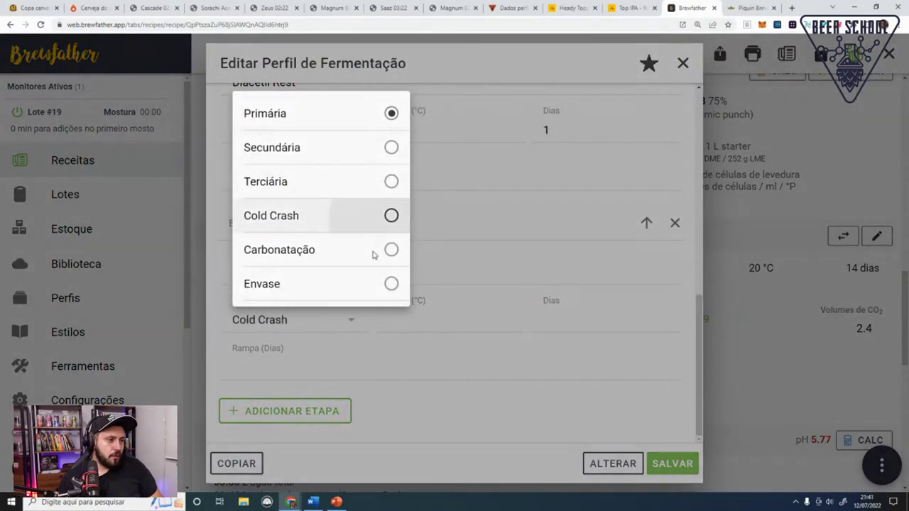
pyautogui.click(400, 319)
pyautogui.write('10')
pyautogui.click(556, 321)
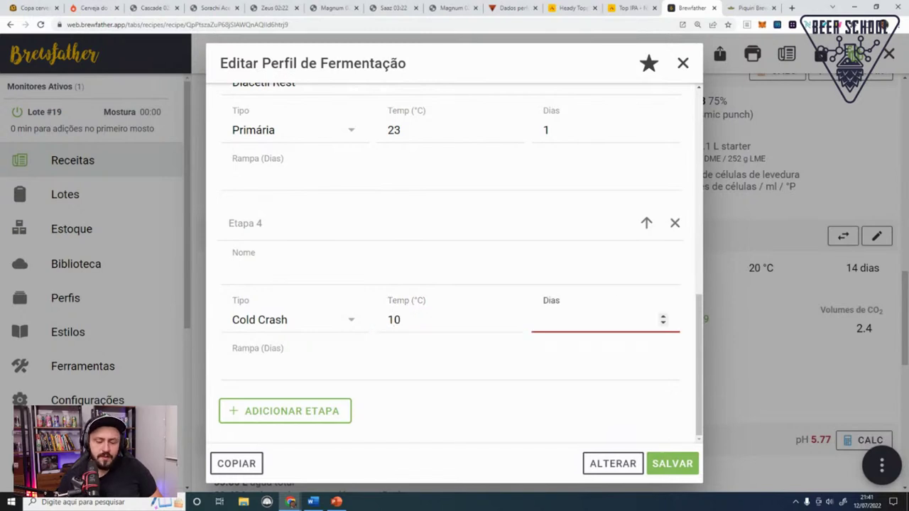
pyautogui.write('1')
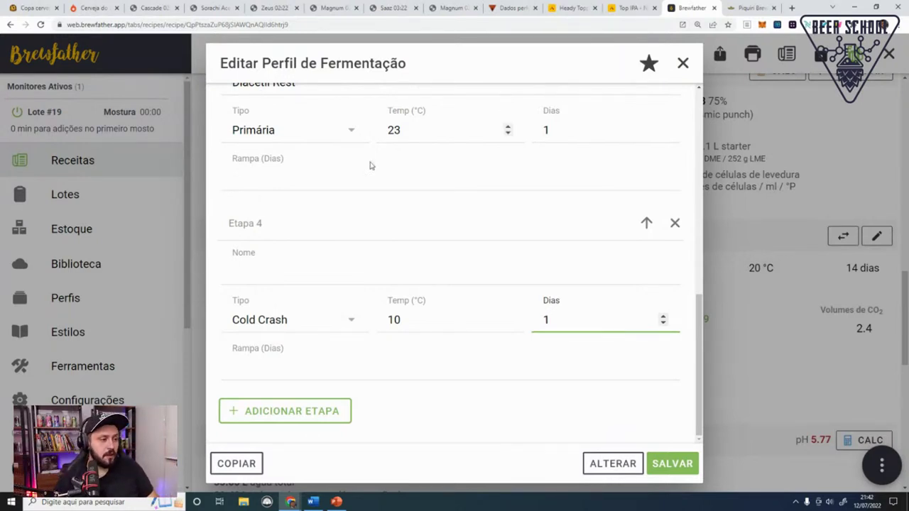
# Step: Add a fifth fermentation stage of type Cold Crash at 0 °C for 15 days and save the profile
pyautogui.click(316, 418)
pyautogui.click(418, 320)
pyautogui.click(306, 321)
pyautogui.click(323, 223)
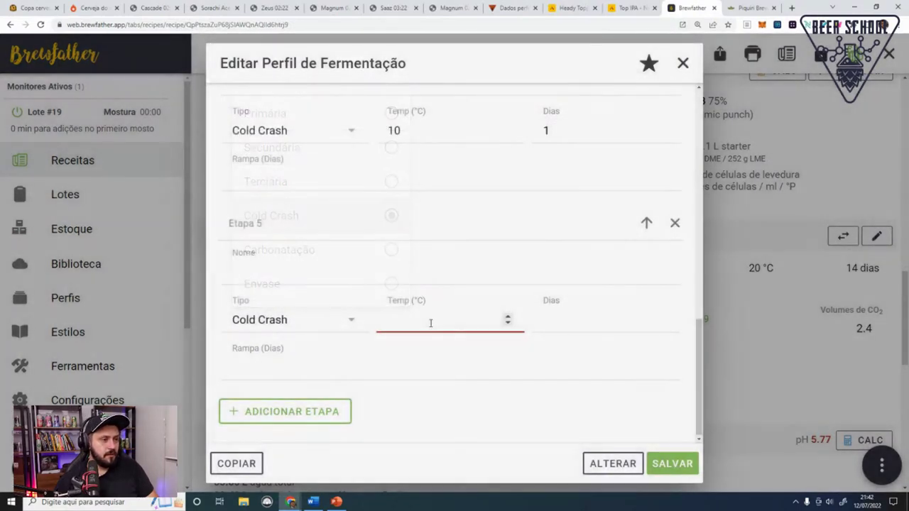
pyautogui.click(432, 314)
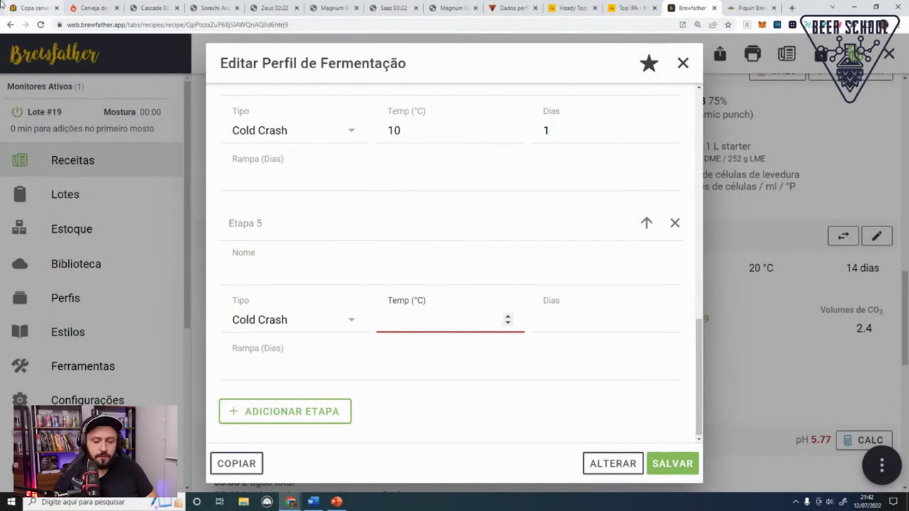
pyautogui.write('0')
pyautogui.click(577, 321)
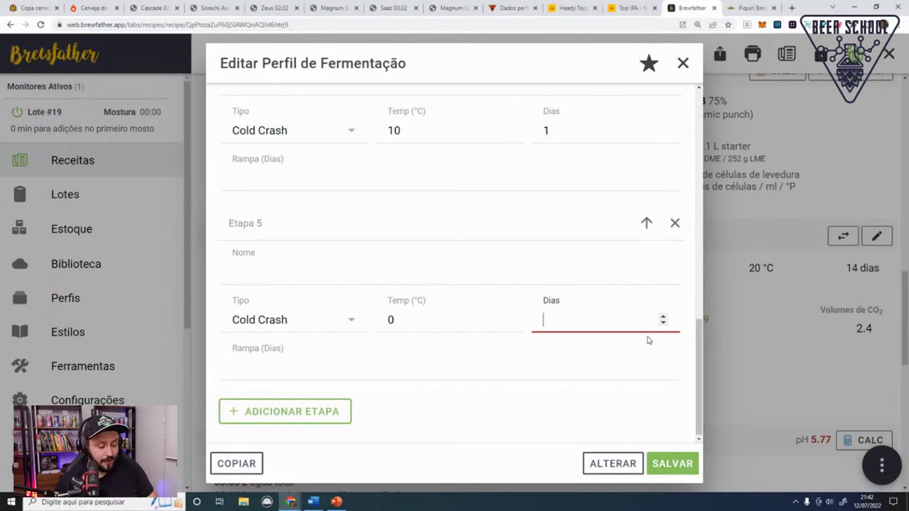
pyautogui.write('15')
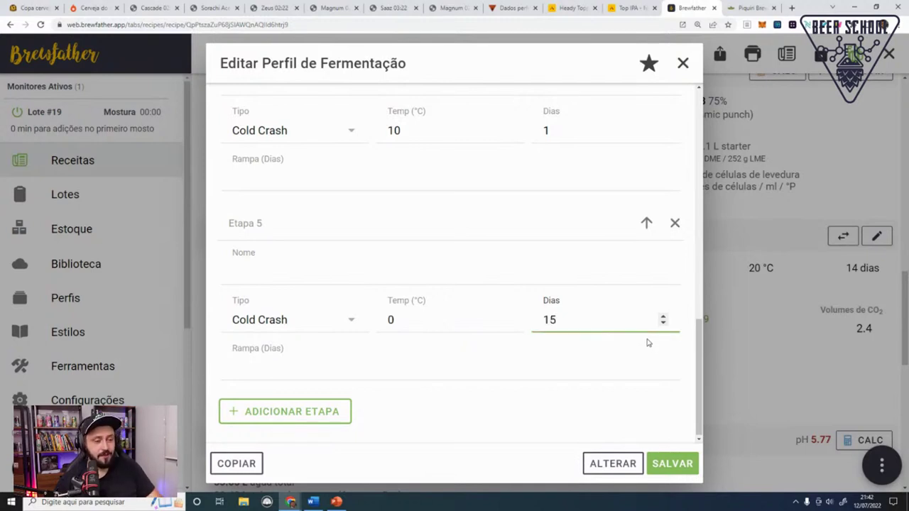
pyautogui.click(689, 463)
# Step: Name the recipe "BR NE IPA"
pyautogui.scroll(-1, 757, 374)
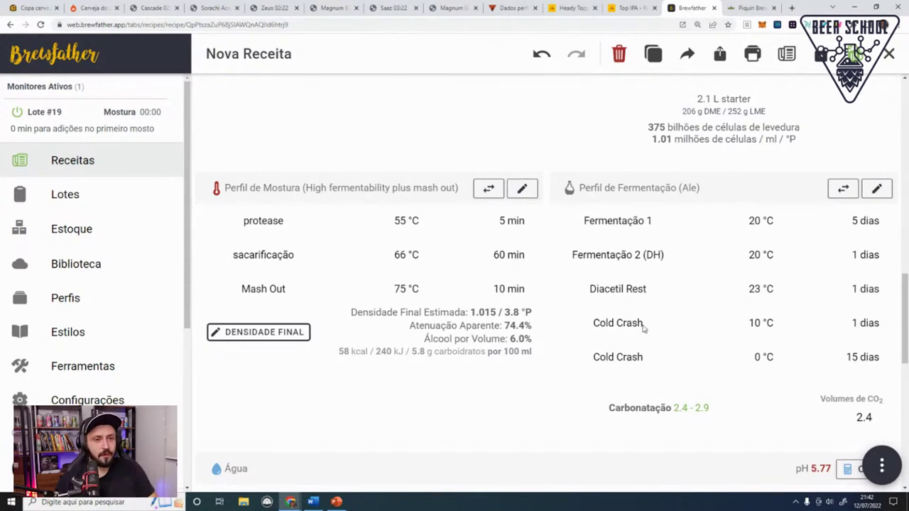
pyautogui.scroll(2, 754, 288)
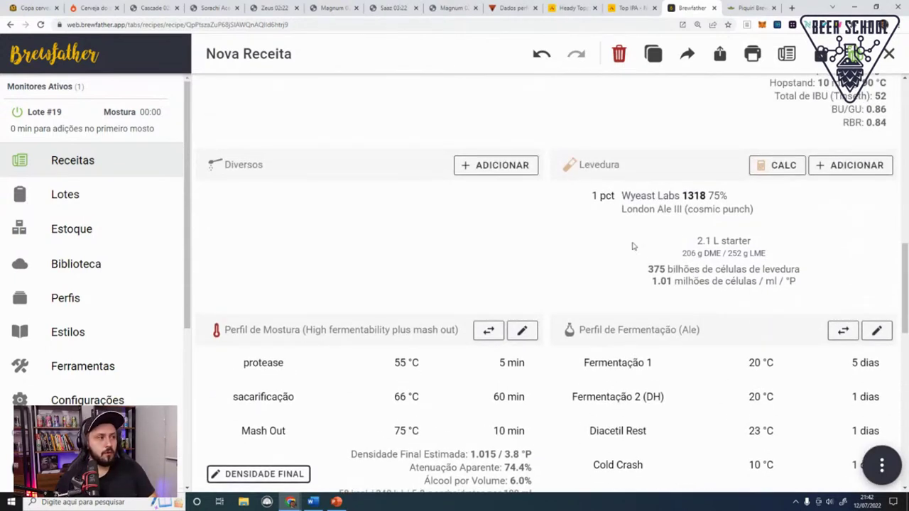
pyautogui.scroll(10, 409, 121)
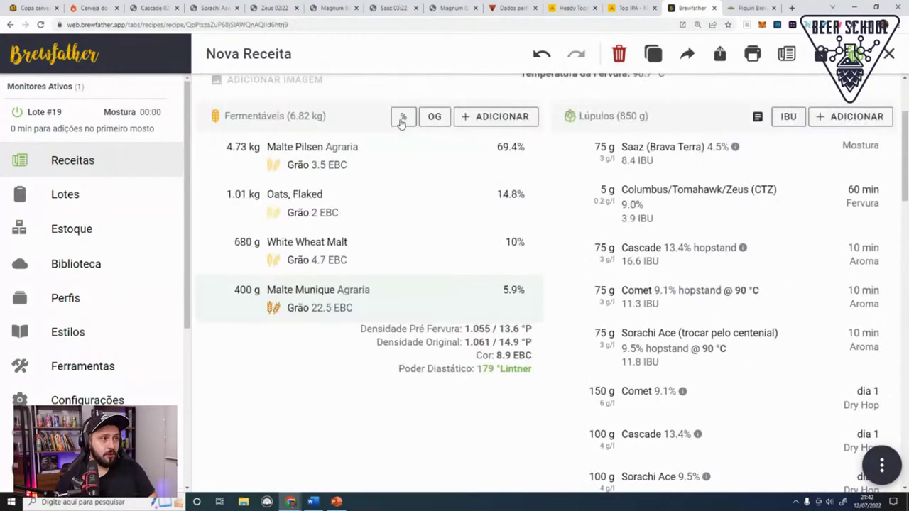
pyautogui.click(338, 115)
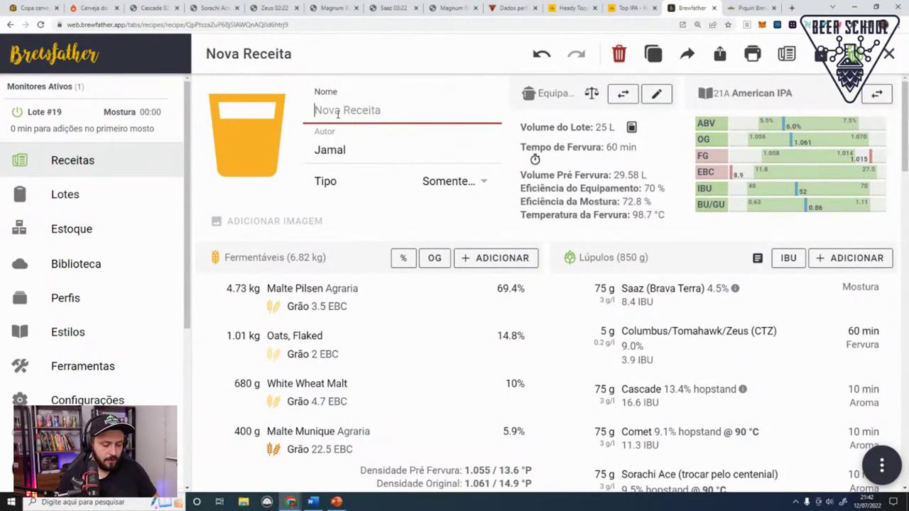
pyautogui.write('BR NE IPA')
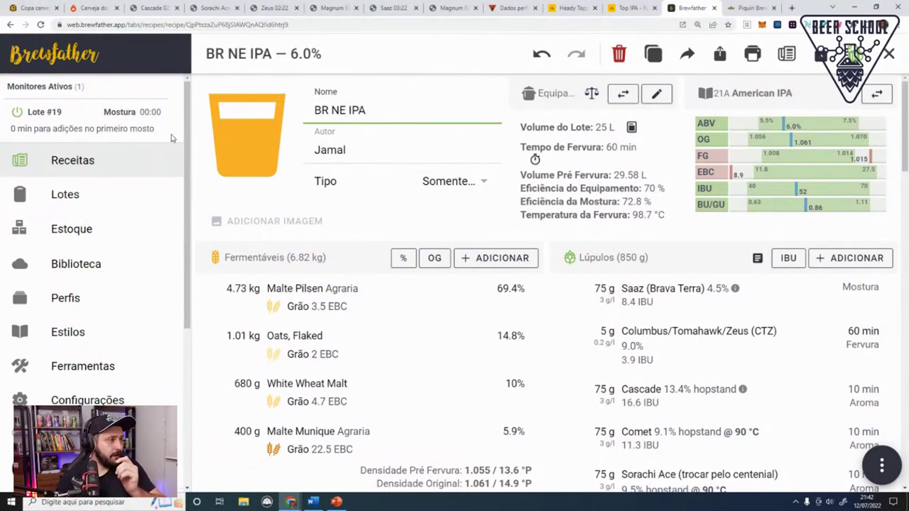
# Step: Find the completed batch #17, Spooktober Fest, in the batch list and view its fermentation readings
pyautogui.click(114, 194)
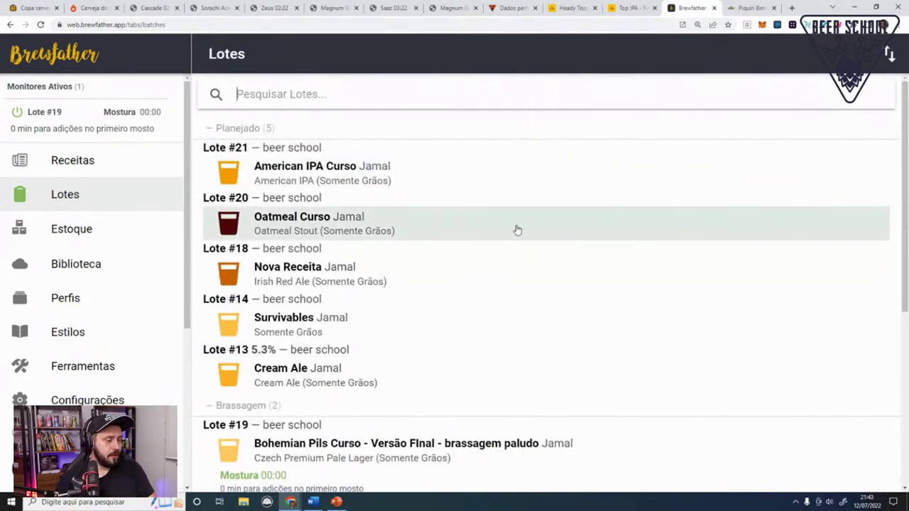
pyautogui.scroll(-3, 517, 230)
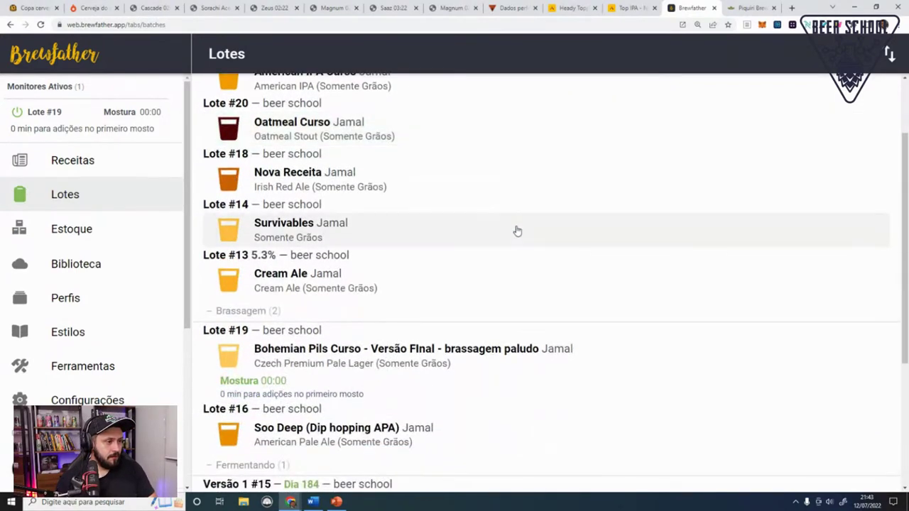
pyautogui.scroll(-2, 511, 233)
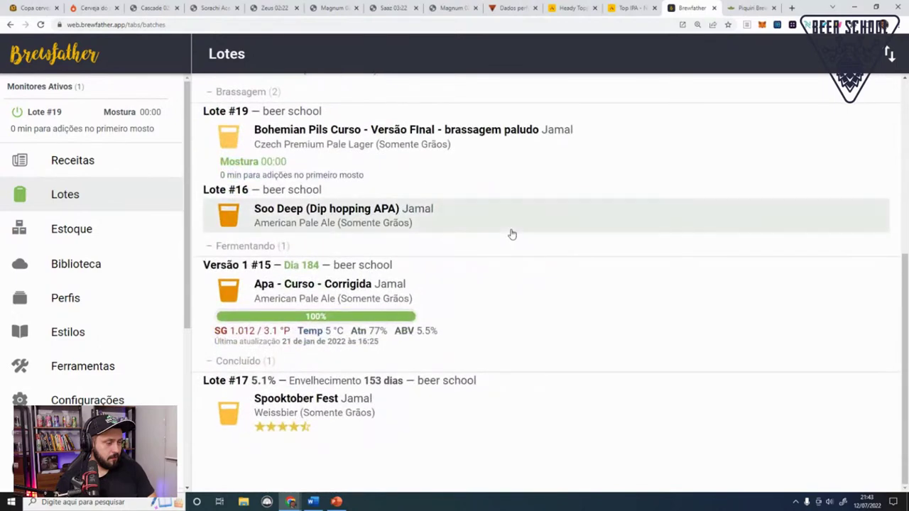
pyautogui.scroll(1, 511, 233)
pyautogui.scroll(-1, 507, 238)
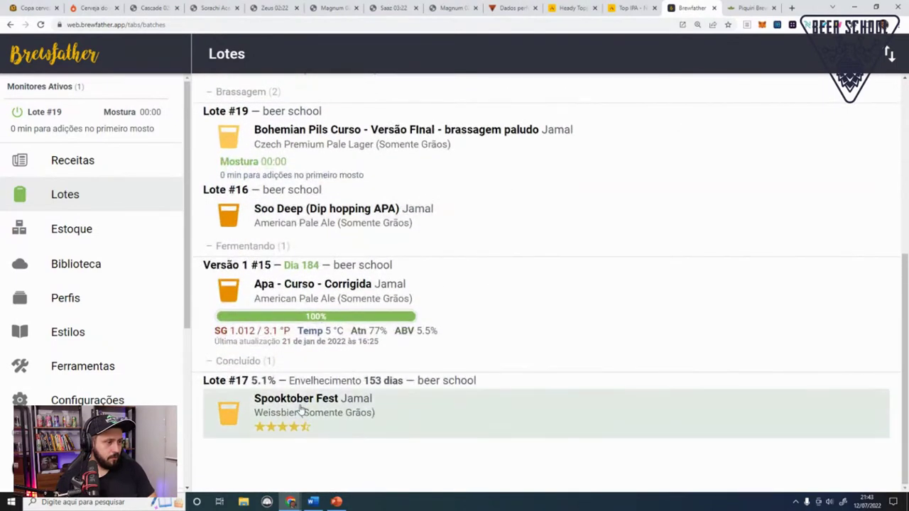
pyautogui.click(440, 382)
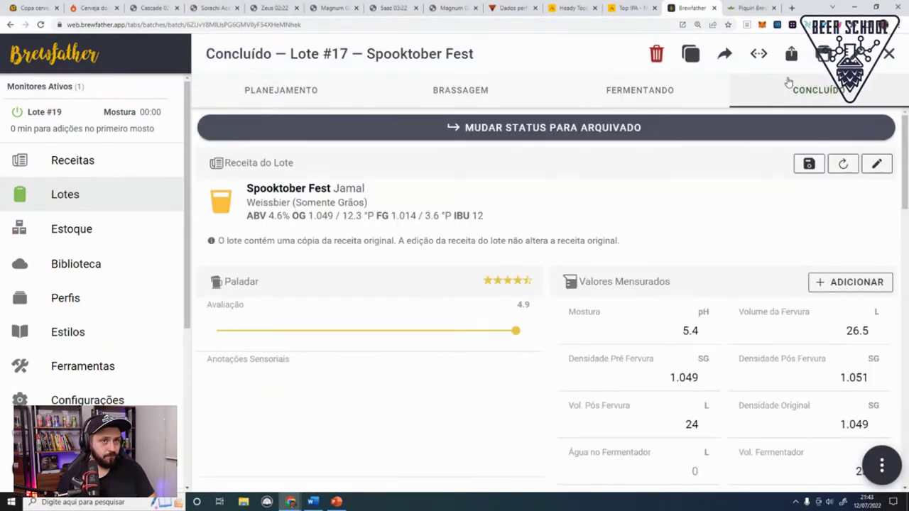
pyautogui.click(655, 108)
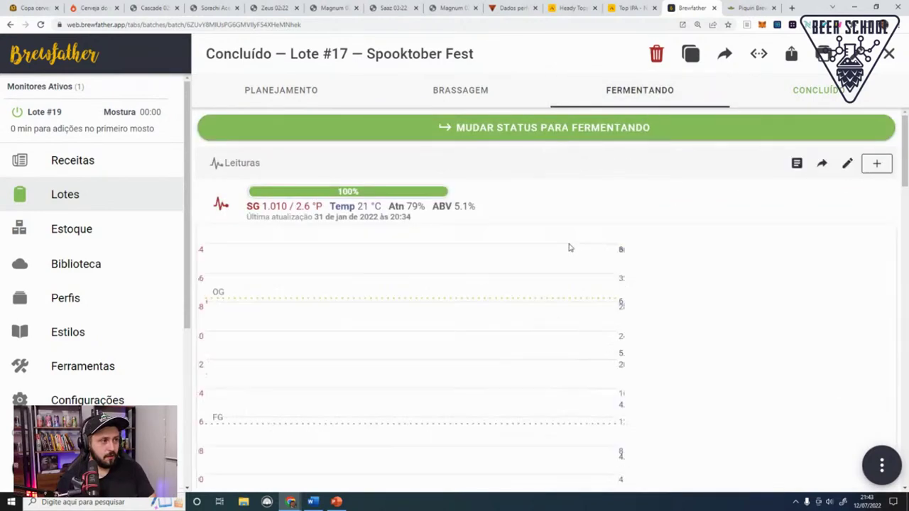
# Step: Examine batch #17's fermentation chart, and return to the BR NE IPA recipe to review its hops, yeast, mash and fermentation profiles
pyautogui.scroll(-2, 571, 246)
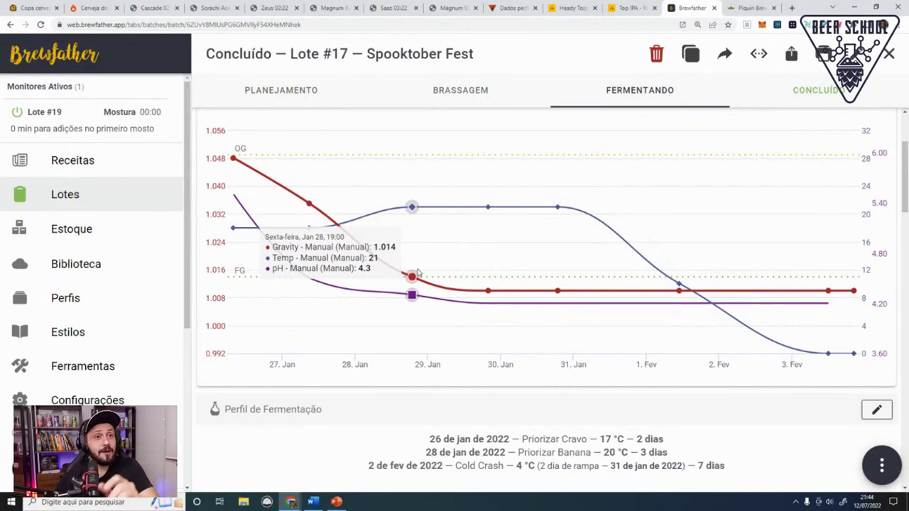
pyautogui.click(79, 166)
pyautogui.scroll(-6, 667, 288)
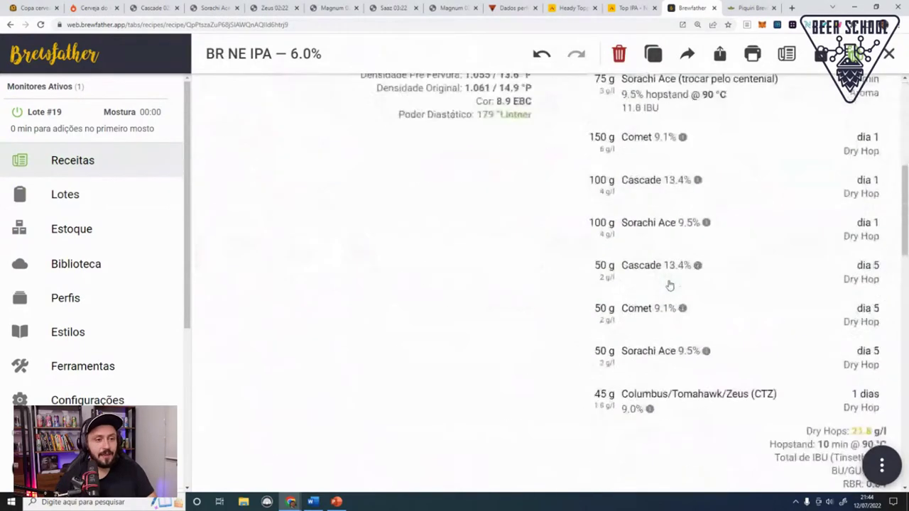
pyautogui.scroll(-2, 744, 365)
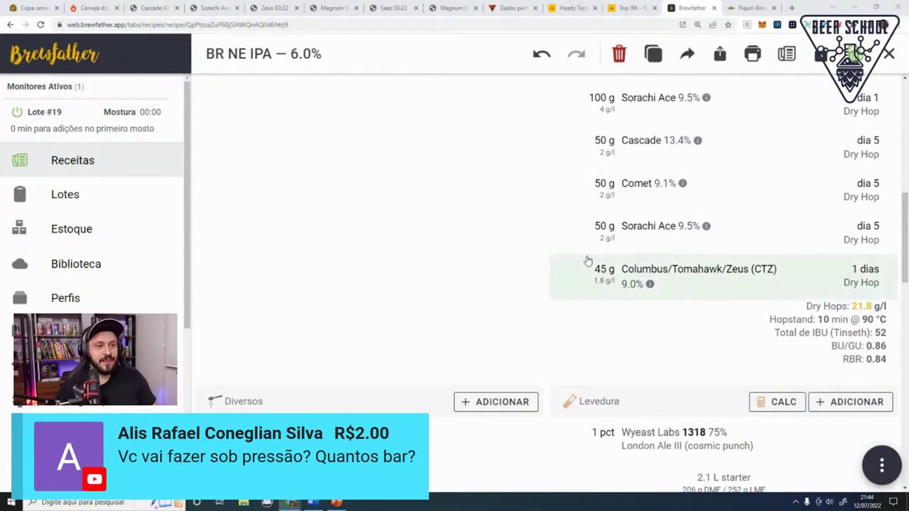
pyautogui.scroll(-3, 587, 263)
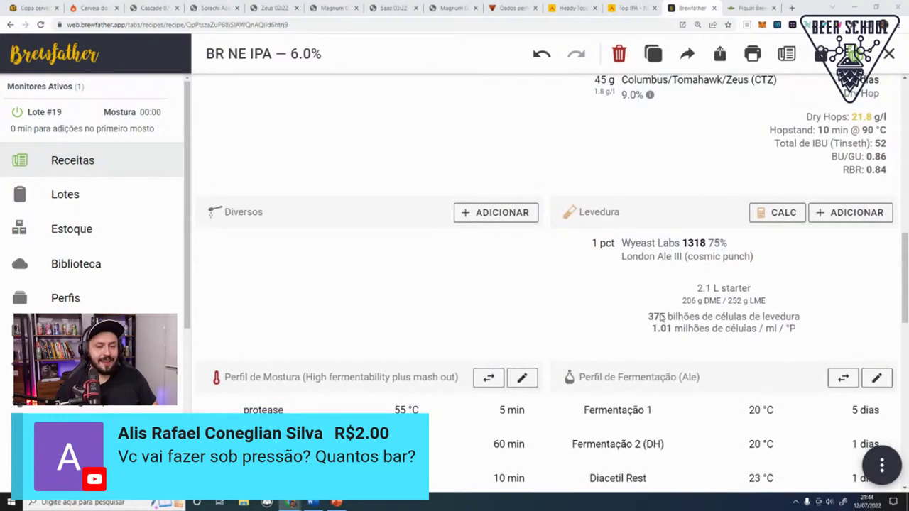
pyautogui.scroll(-2, 784, 372)
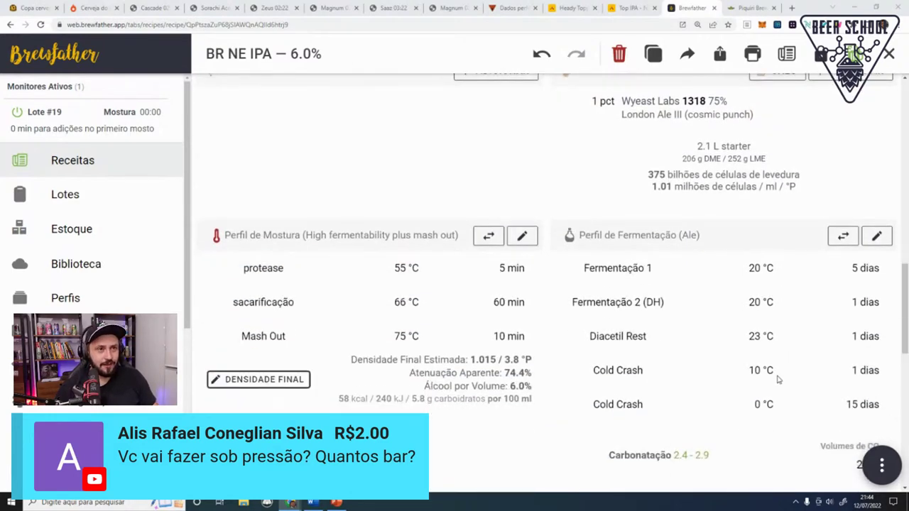
pyautogui.scroll(1, 777, 380)
pyautogui.scroll(-5, 777, 381)
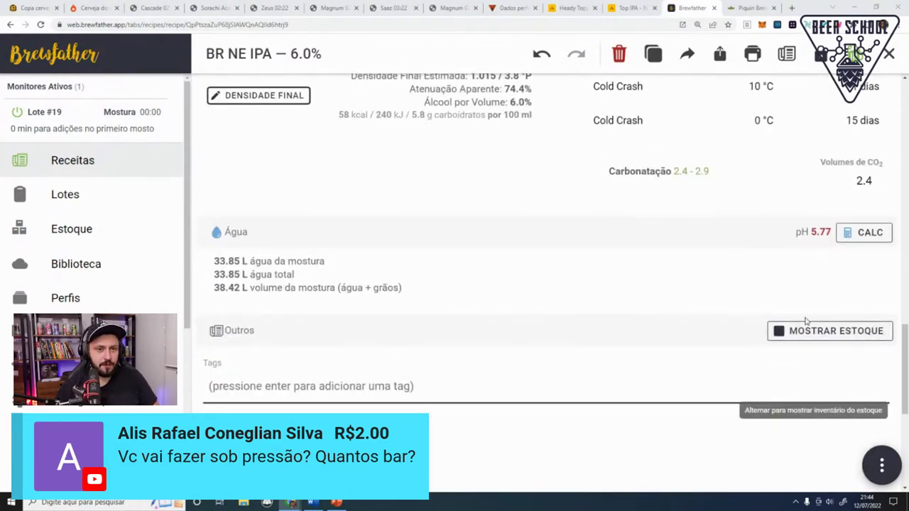
# Step: Open the recipe's water calculator and choose Hoppy NEIPA as the target water profile
pyautogui.click(869, 233)
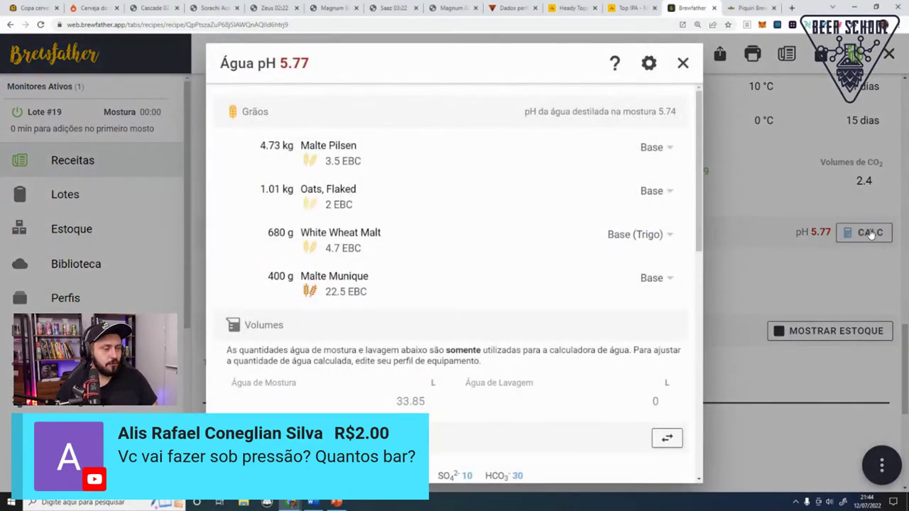
pyautogui.click(683, 63)
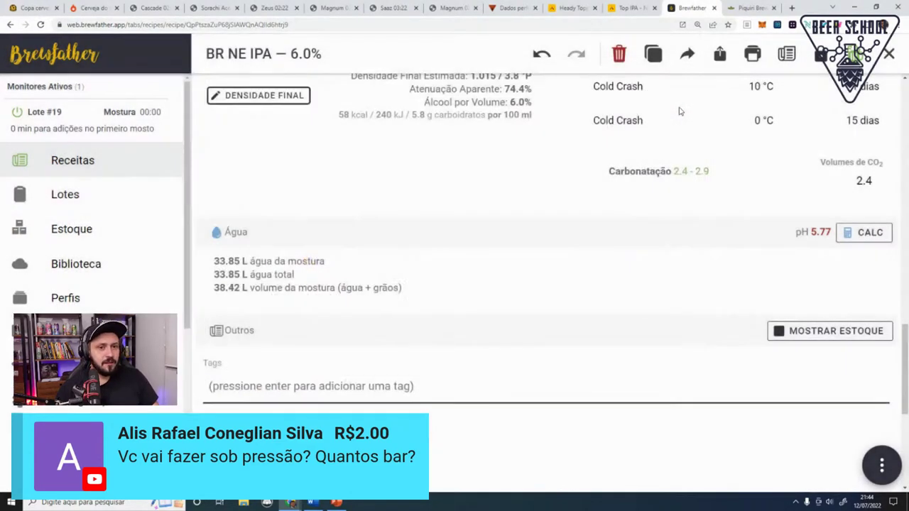
pyautogui.click(861, 233)
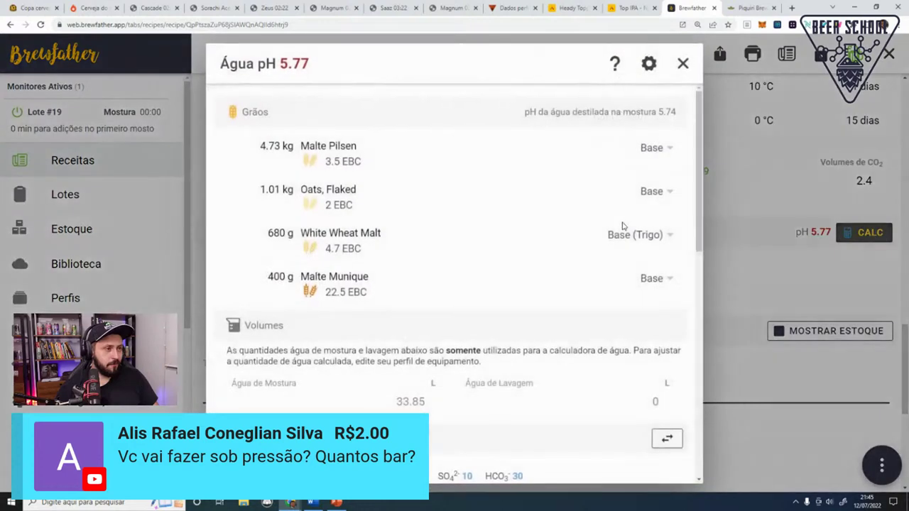
pyautogui.scroll(-6, 599, 242)
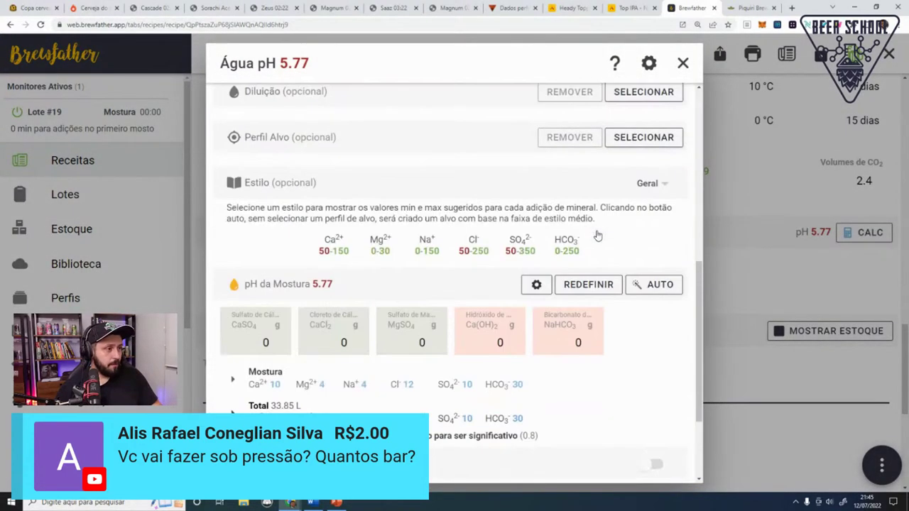
pyautogui.scroll(1, 576, 244)
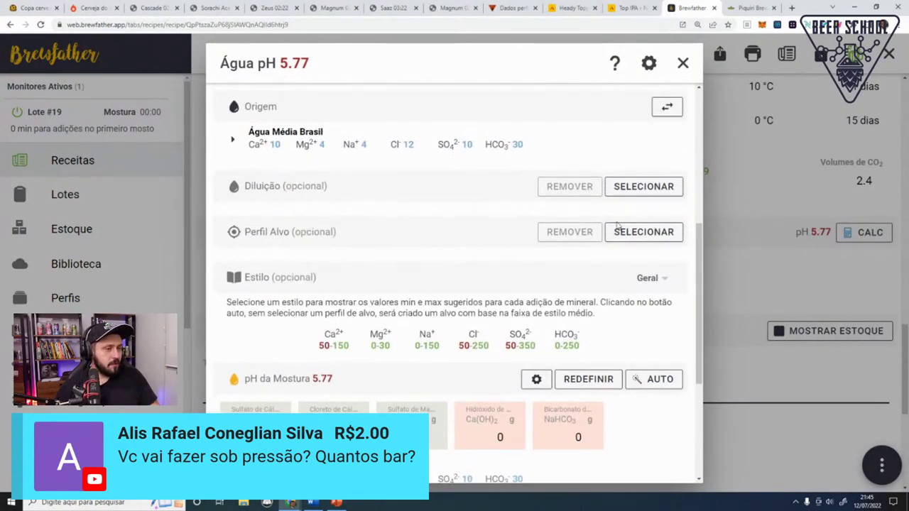
pyautogui.click(644, 231)
pyautogui.scroll(-5, 469, 264)
pyautogui.scroll(-5, 467, 264)
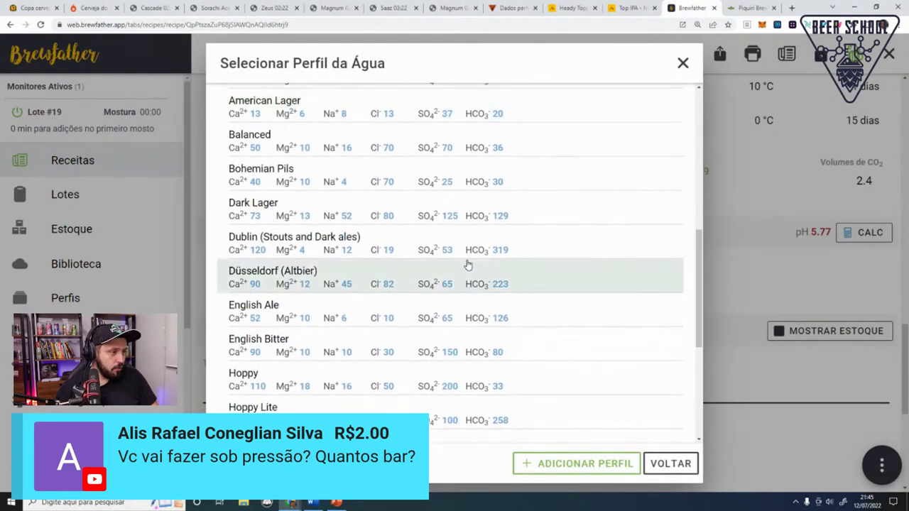
pyautogui.scroll(5, 458, 242)
pyautogui.scroll(2, 450, 221)
pyautogui.scroll(-5, 298, 219)
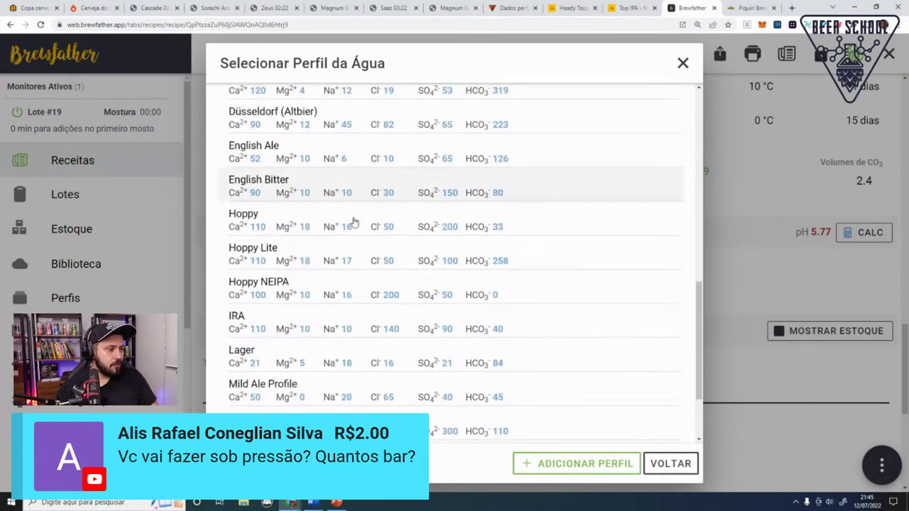
pyautogui.click(345, 257)
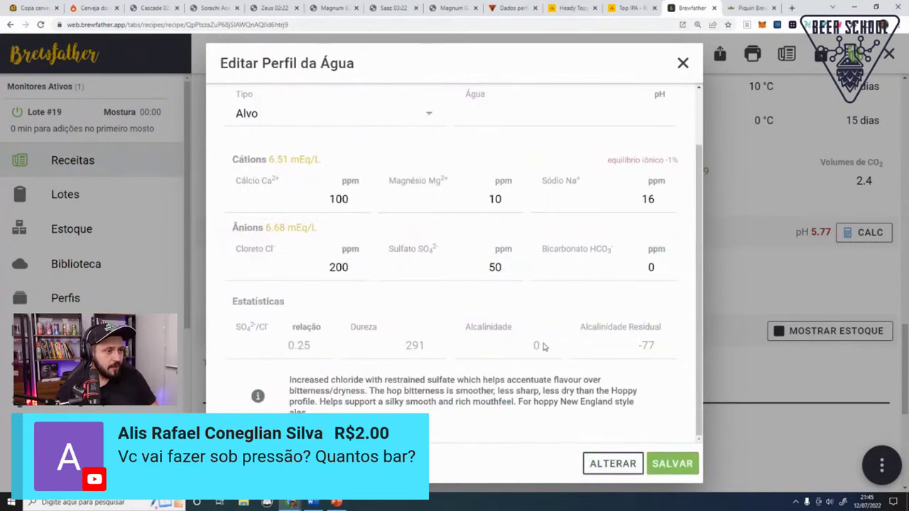
# Step: Set the Hoppy NEIPA target profile's sulfate to 100 ppm and calcium to 125 ppm, and save the profile
pyautogui.click(318, 266)
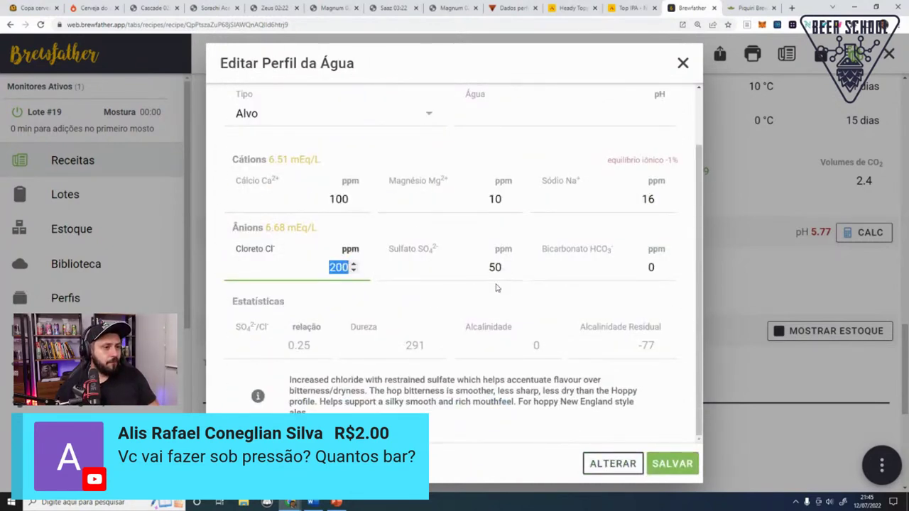
pyautogui.click(473, 274)
pyautogui.write('100')
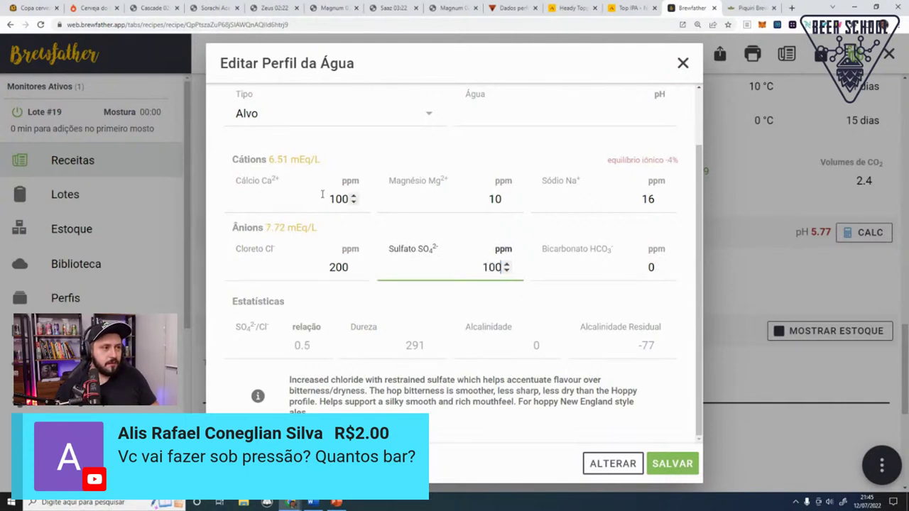
pyautogui.click(327, 197)
pyautogui.write('120')
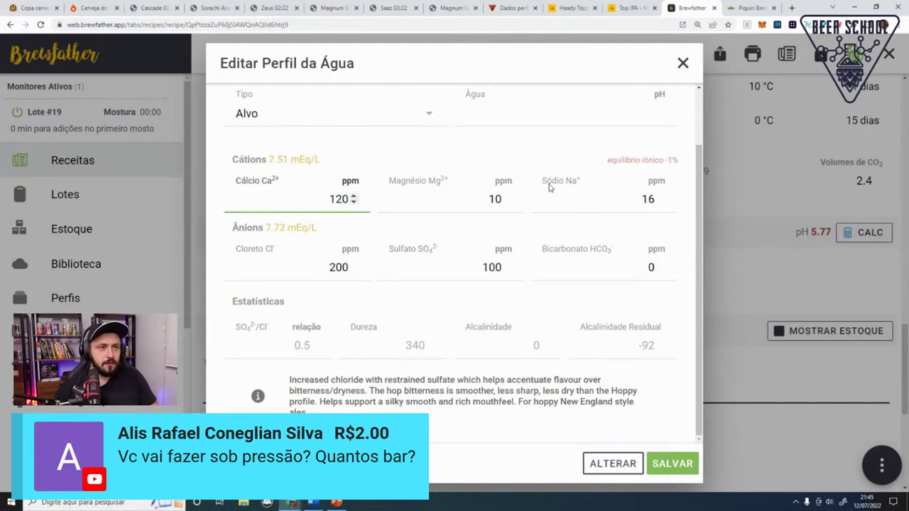
pyautogui.press('BackSpace')
pyautogui.write('5')
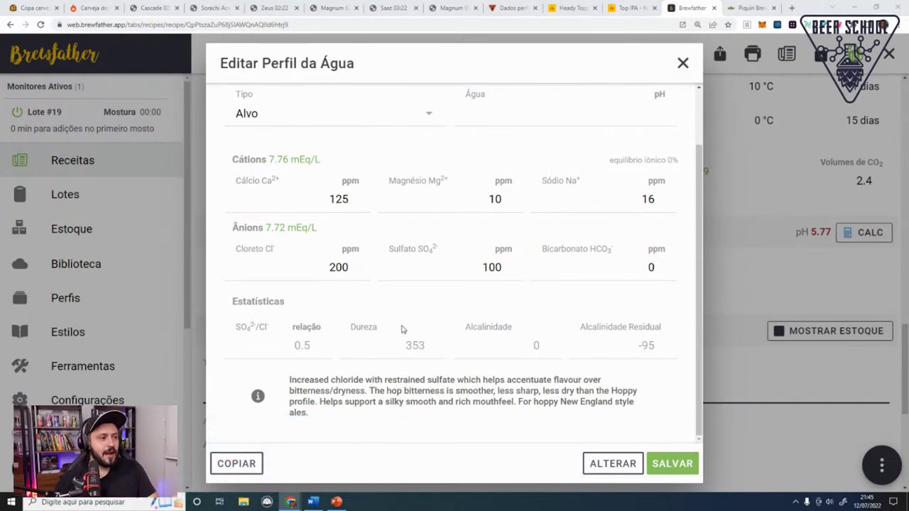
pyautogui.doubleClick(282, 267)
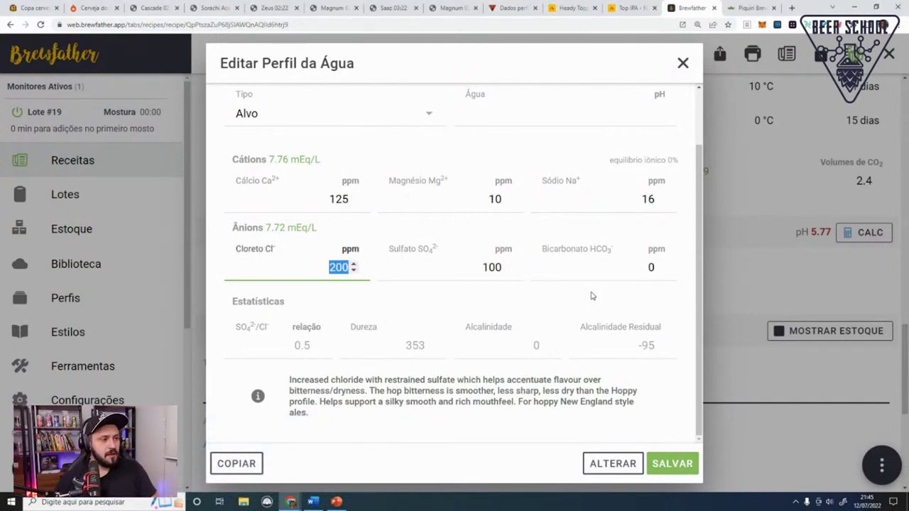
pyautogui.doubleClick(456, 273)
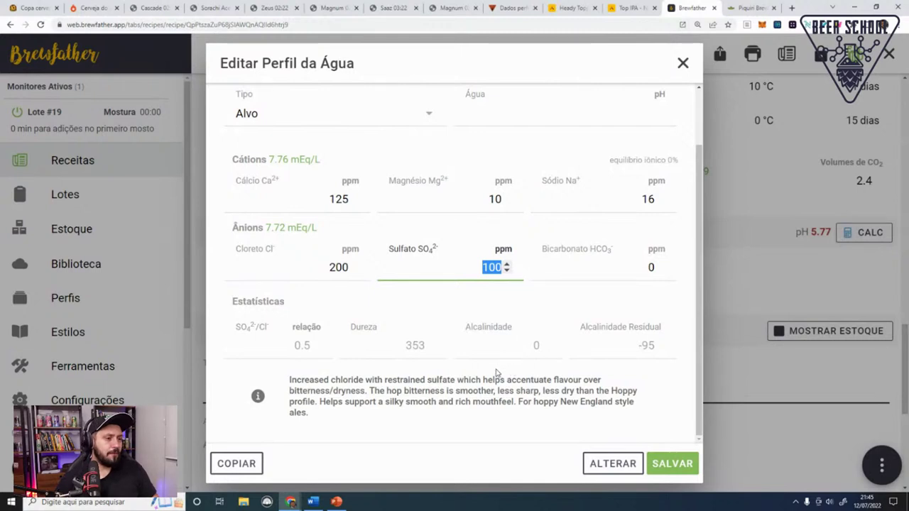
pyautogui.click(297, 352)
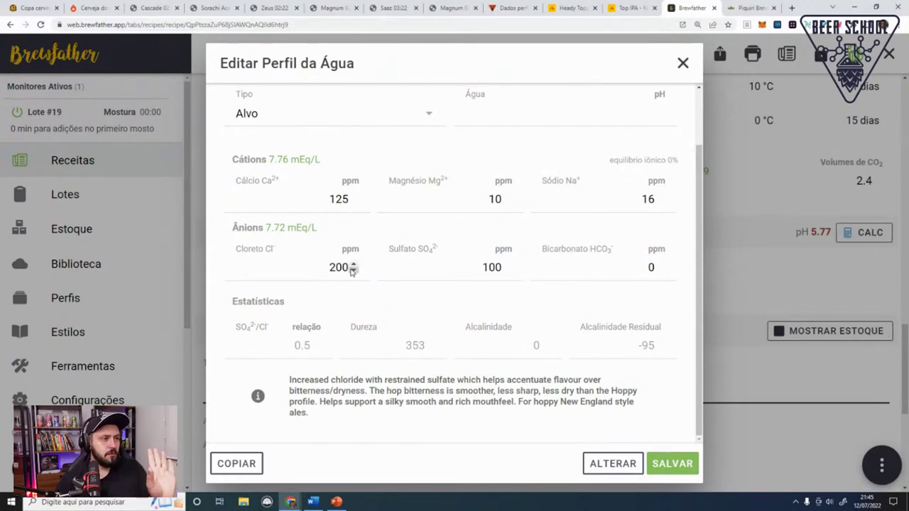
pyautogui.click(337, 199)
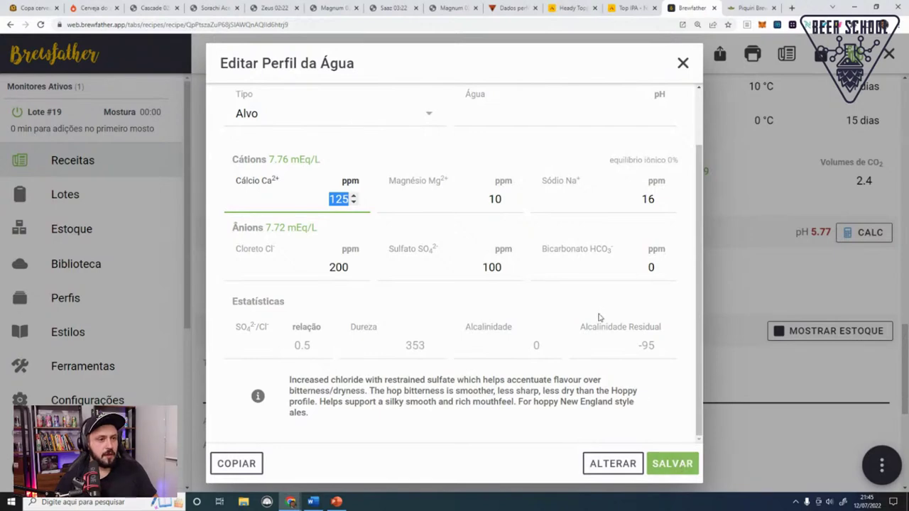
pyautogui.click(678, 464)
# Step: Calculate the mash salt additions automatically for the target water profile and save the adjustments to the recipe
pyautogui.scroll(-2, 633, 371)
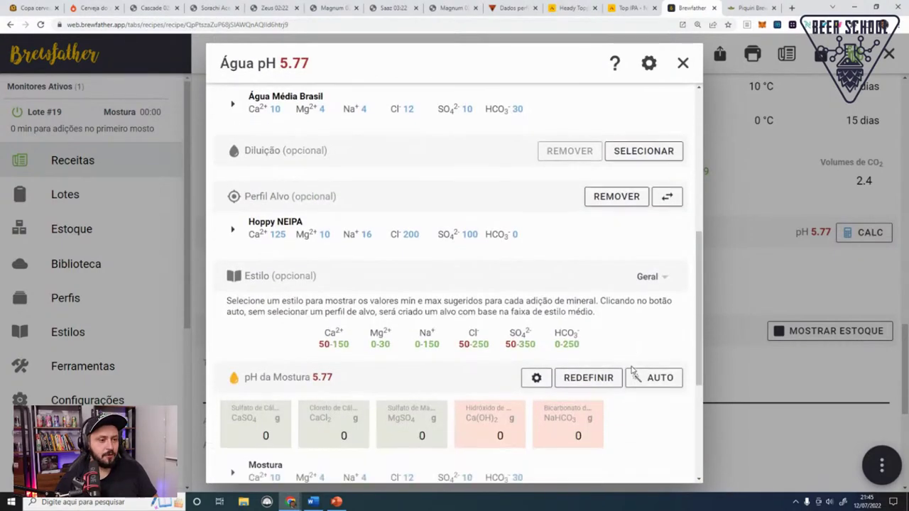
pyautogui.click(652, 272)
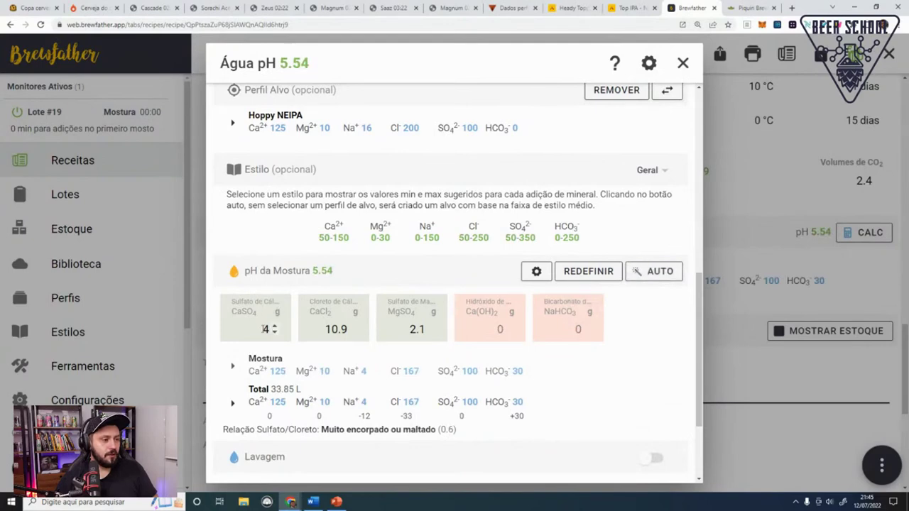
pyautogui.scroll(-2, 614, 254)
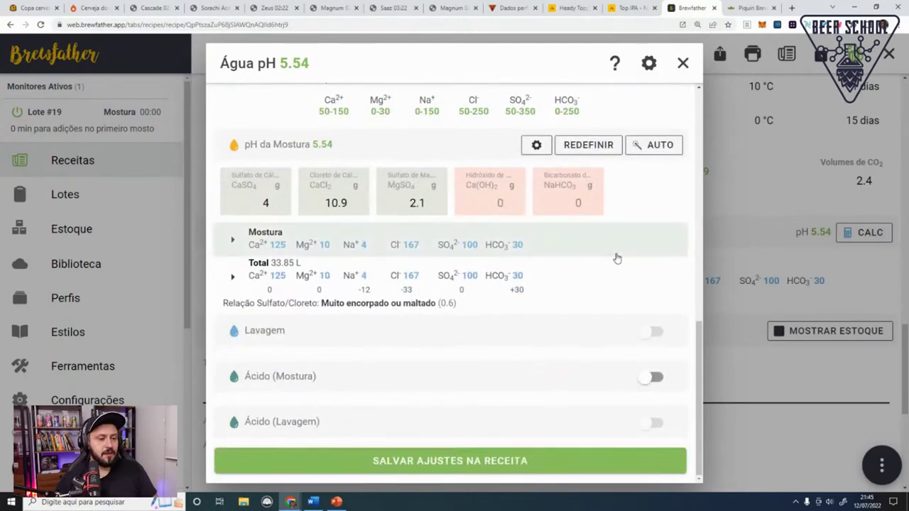
pyautogui.click(537, 459)
# Step: Start a new miscellaneous ingredient for the recipe, search for "aroma" and select Aromazyme
pyautogui.scroll(3, 524, 372)
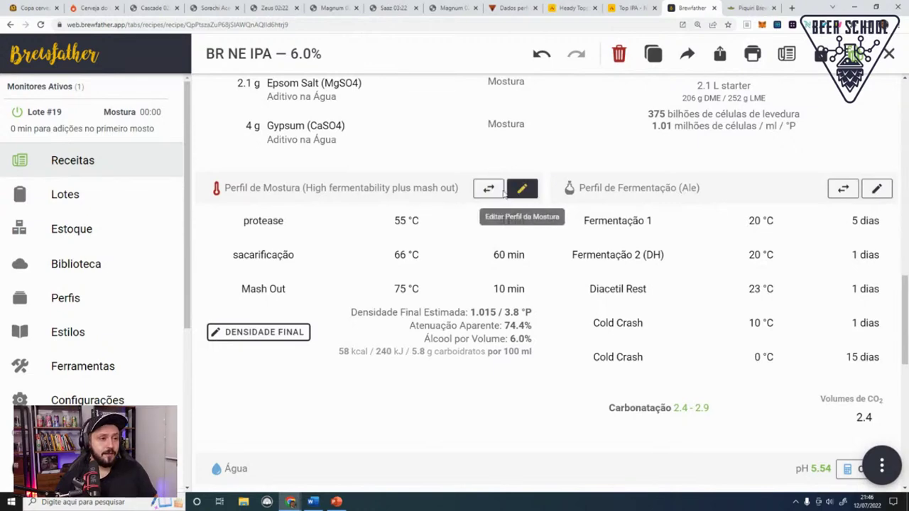
pyautogui.scroll(-1, 392, 211)
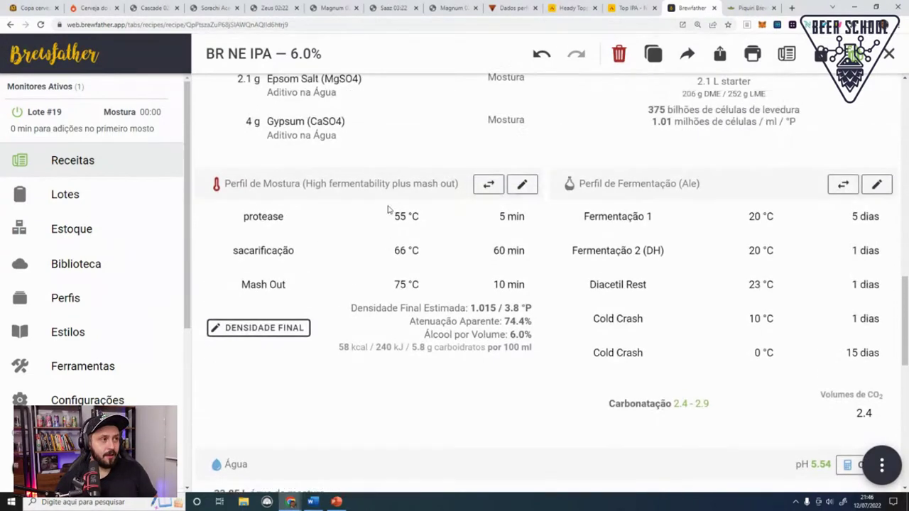
pyautogui.scroll(3, 390, 211)
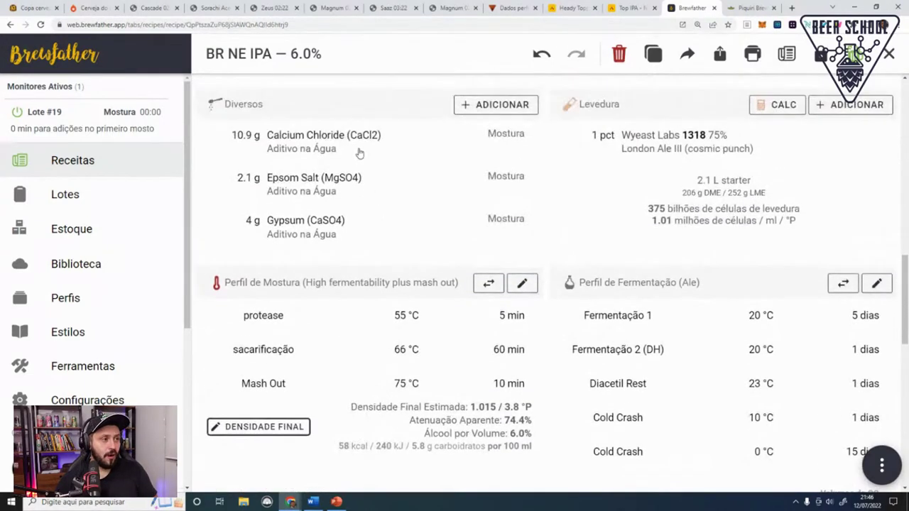
pyautogui.click(501, 107)
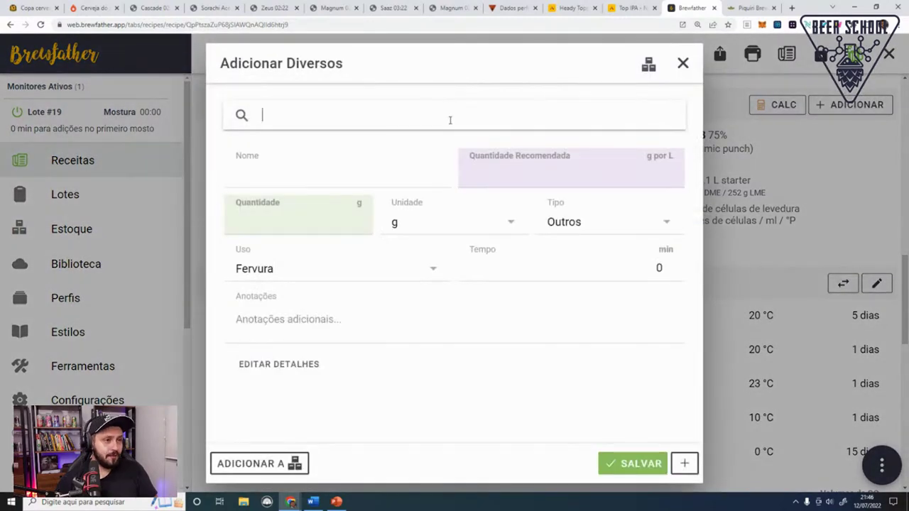
pyautogui.write('arima')
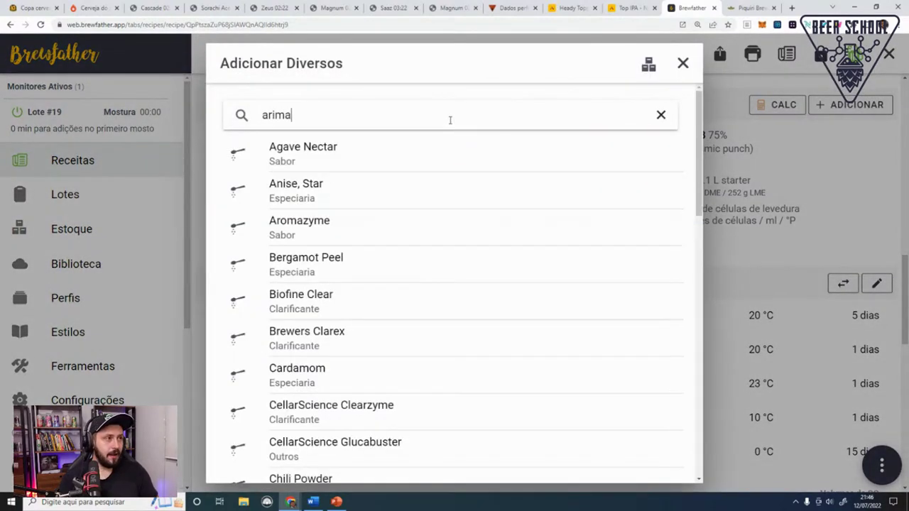
pyautogui.press('BackSpace')
pyautogui.press('BackSpace')
pyautogui.press('BackSpace')
pyautogui.write('oma')
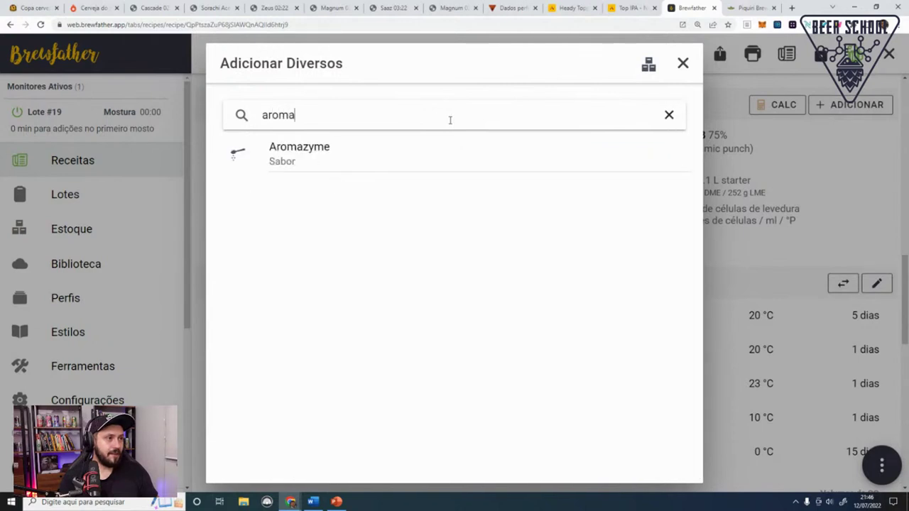
pyautogui.click(420, 148)
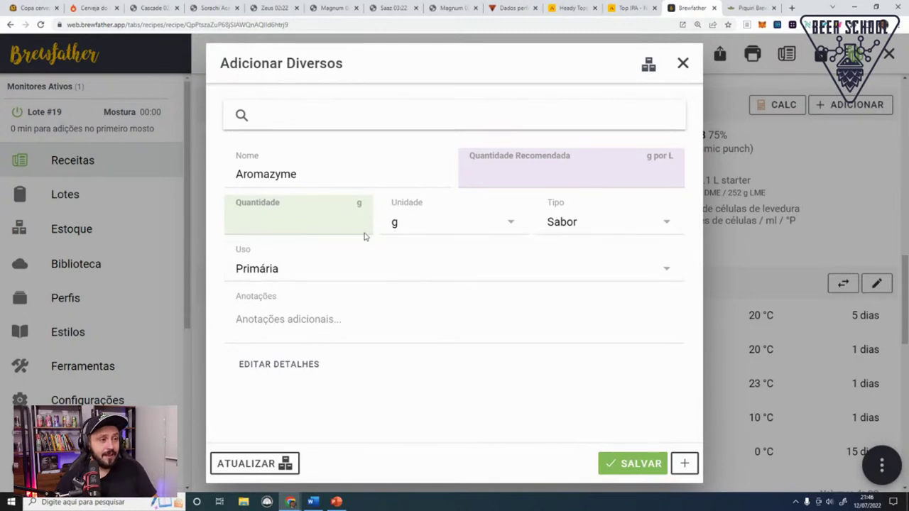
# Step: Set the Aromazyme quantity to 2 g with type Outros and use Primária, and save it to the recipe
pyautogui.click(323, 218)
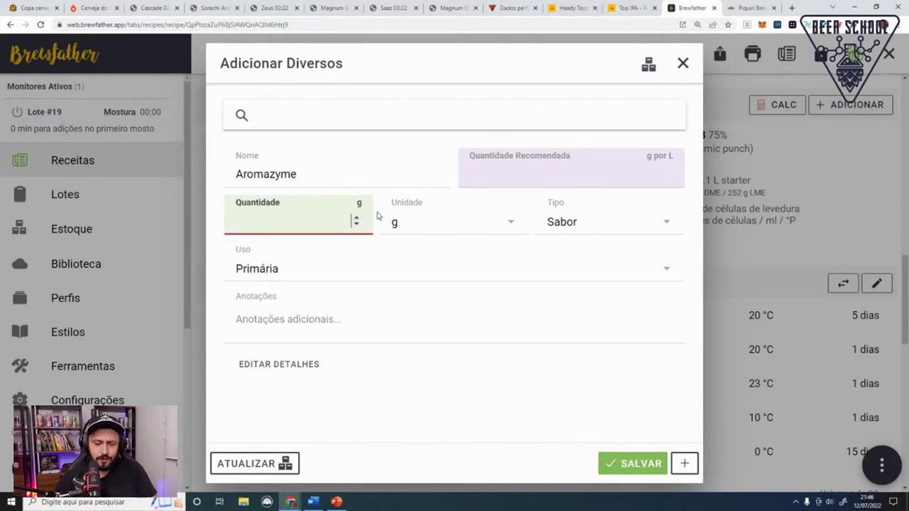
pyautogui.write('2')
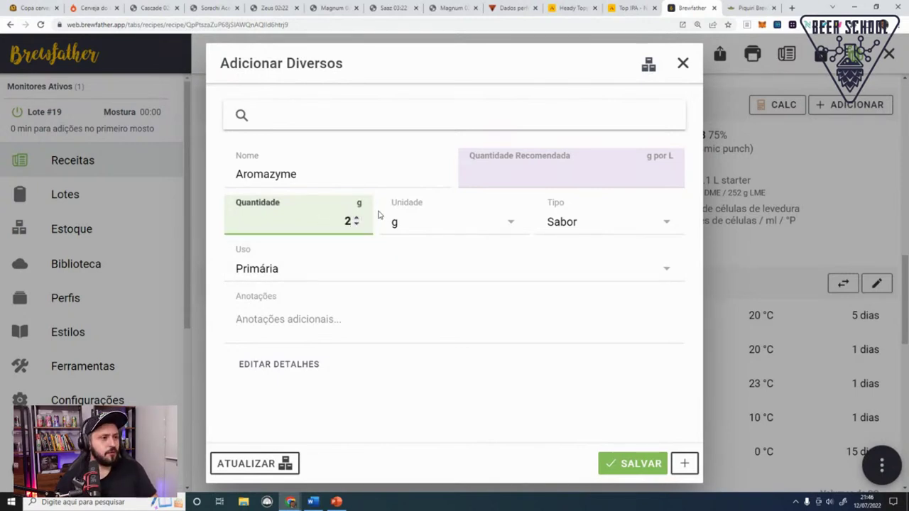
pyautogui.click(661, 220)
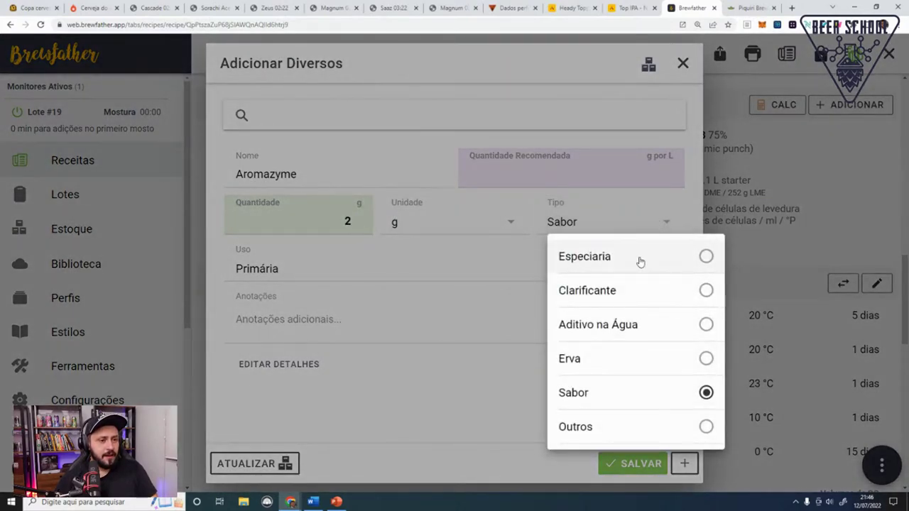
pyautogui.click(589, 210)
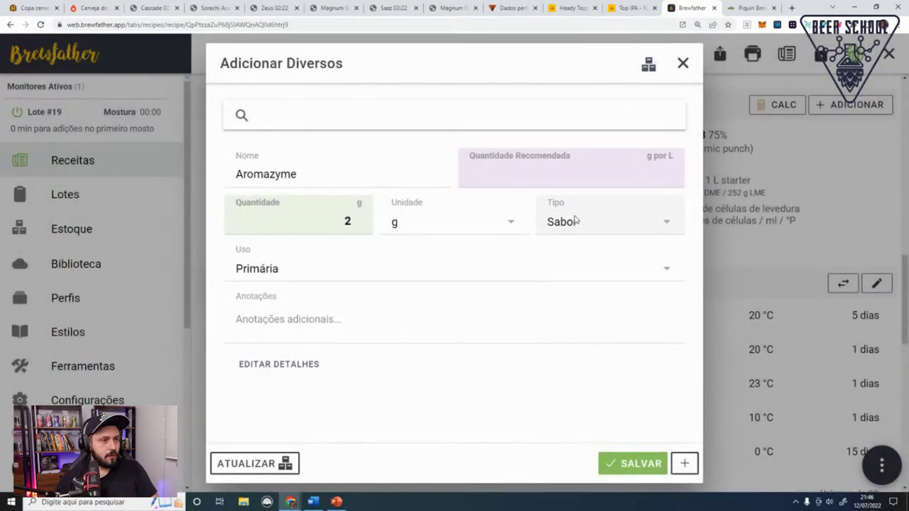
pyautogui.click(574, 220)
pyautogui.click(561, 426)
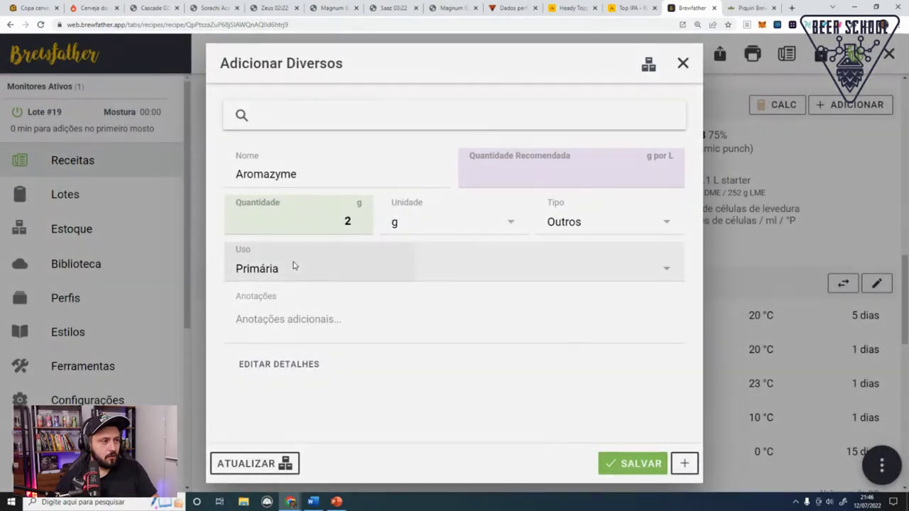
pyautogui.click(293, 266)
pyautogui.click(497, 288)
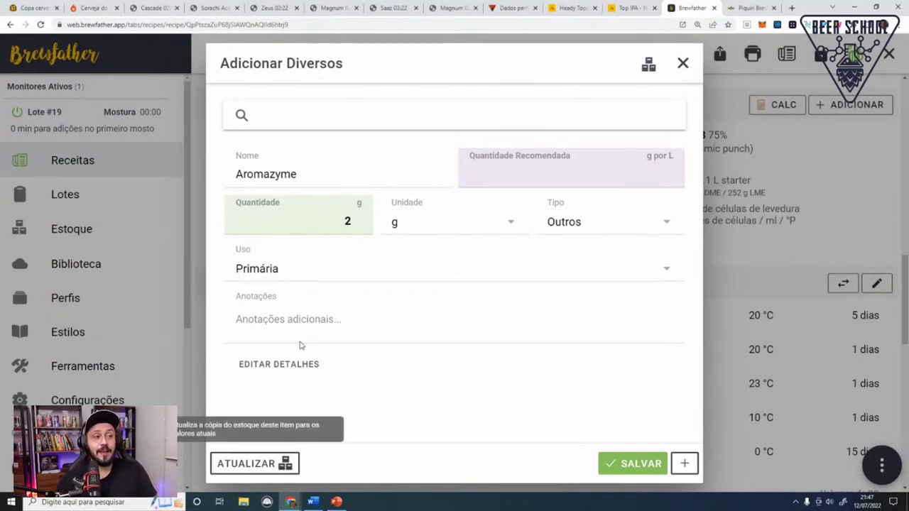
pyautogui.click(631, 462)
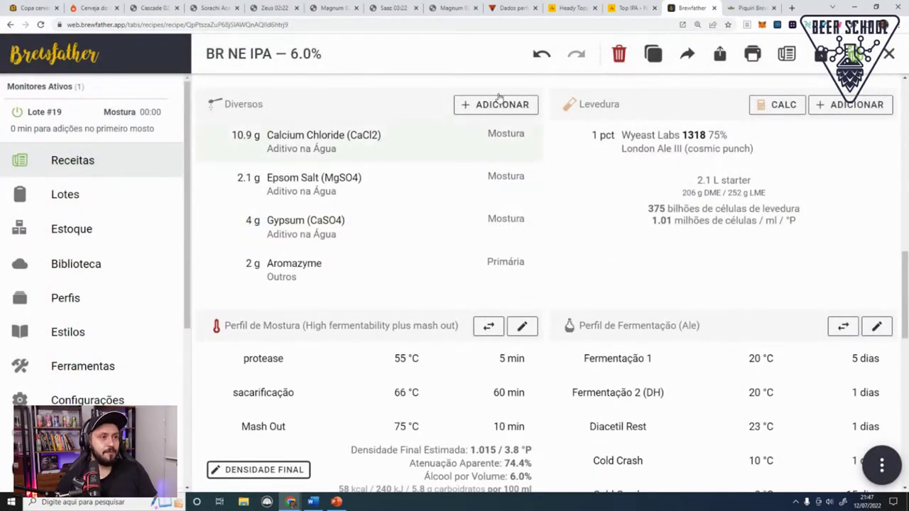
# Step: Edit the Aromazyme entry into Rapidase revelation with a quantity of 1 g and add it as an additional ingredient
pyautogui.click(487, 113)
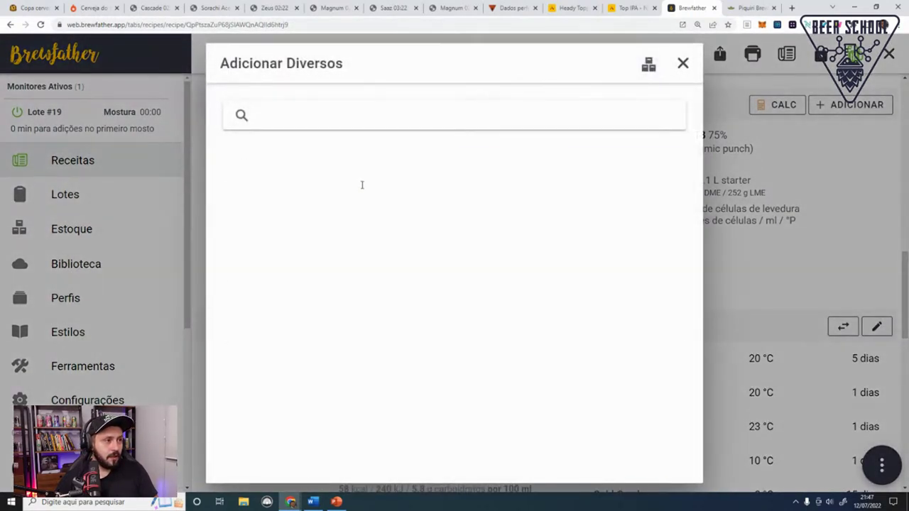
pyautogui.click(682, 64)
pyautogui.click(321, 268)
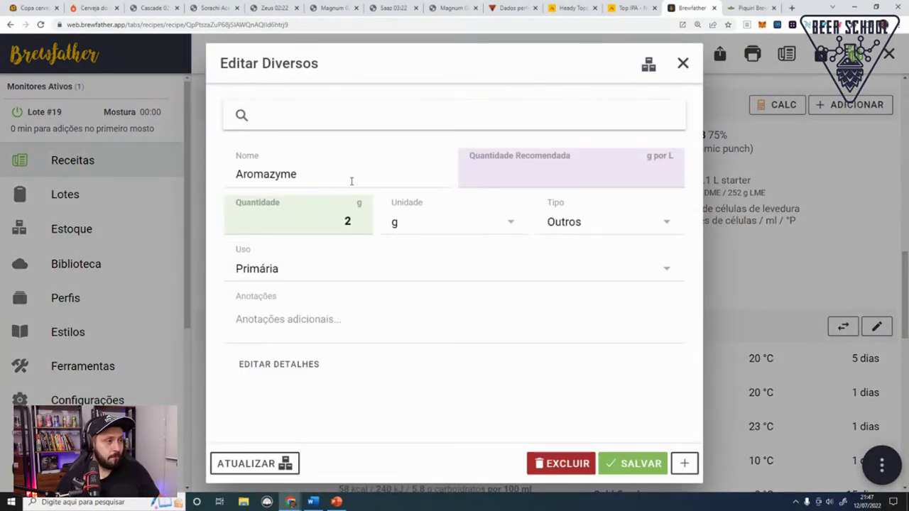
pyautogui.doubleClick(350, 181)
pyautogui.write('Ra')
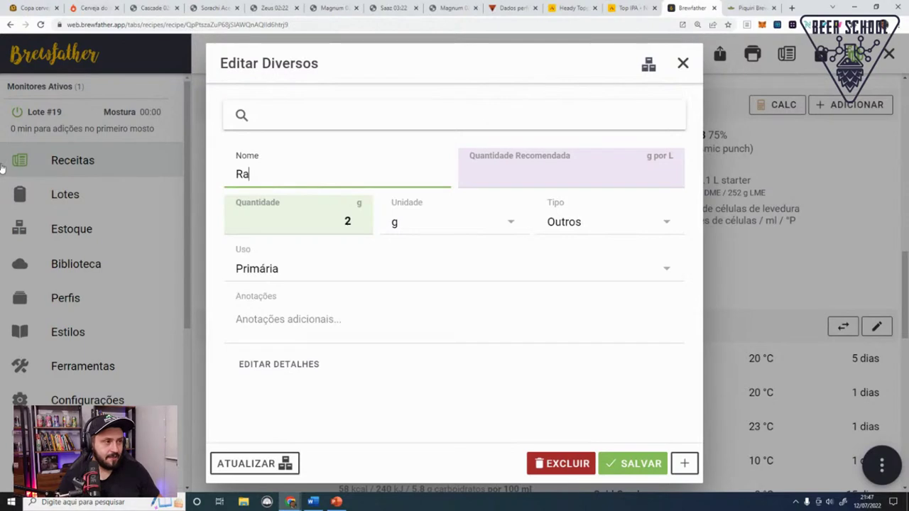
pyautogui.write('o')
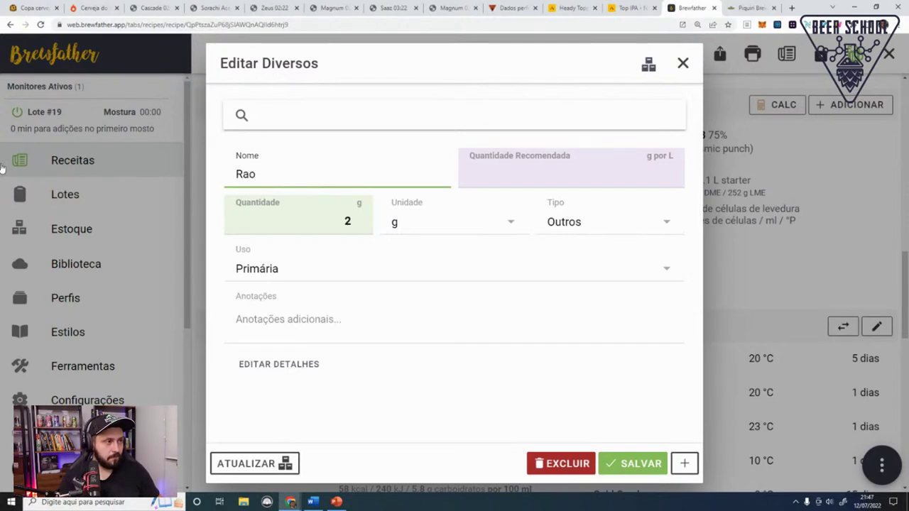
pyautogui.write('ipidase rev')
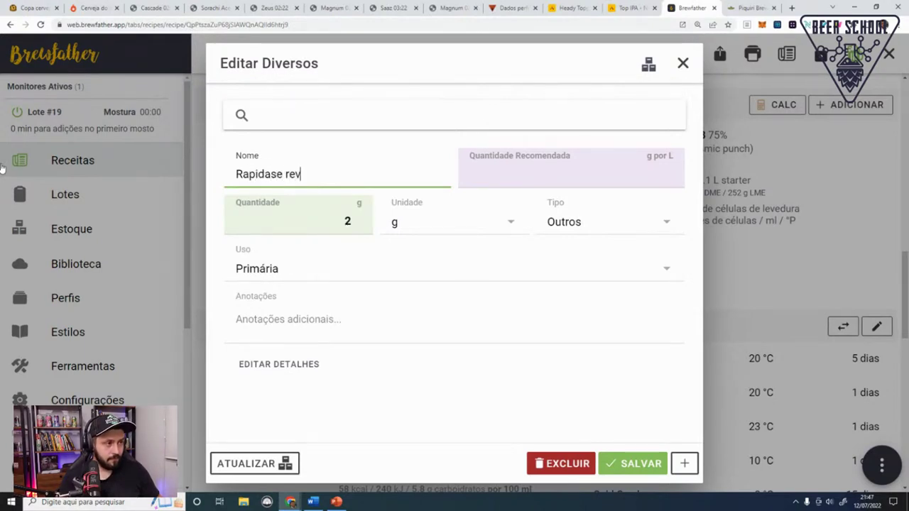
pyautogui.write('elation')
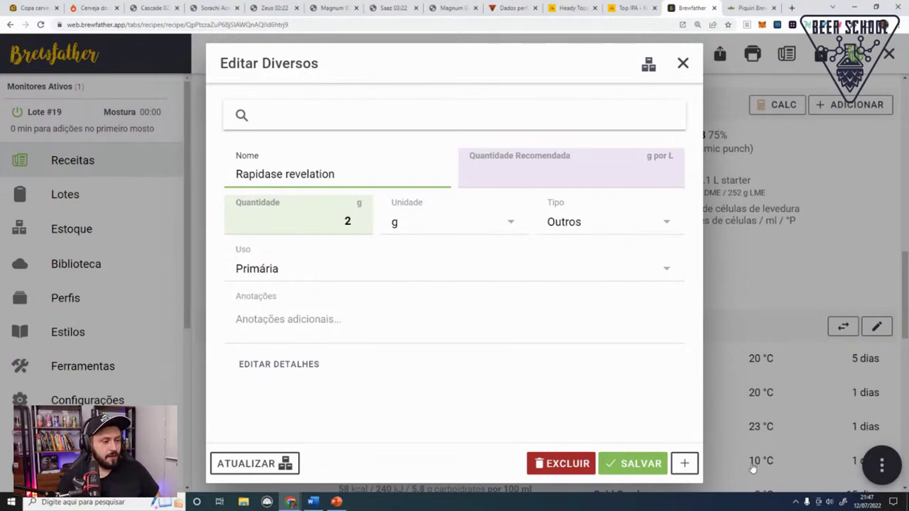
pyautogui.doubleClick(330, 226)
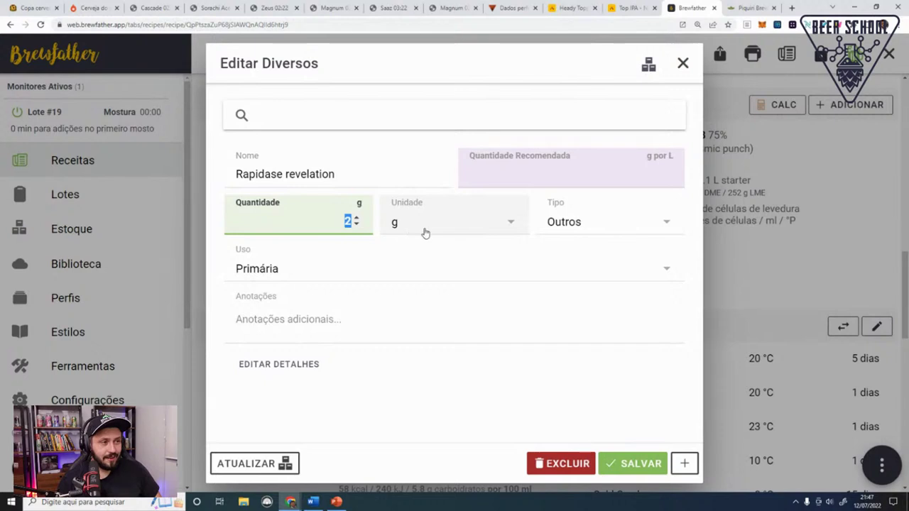
pyautogui.write('1')
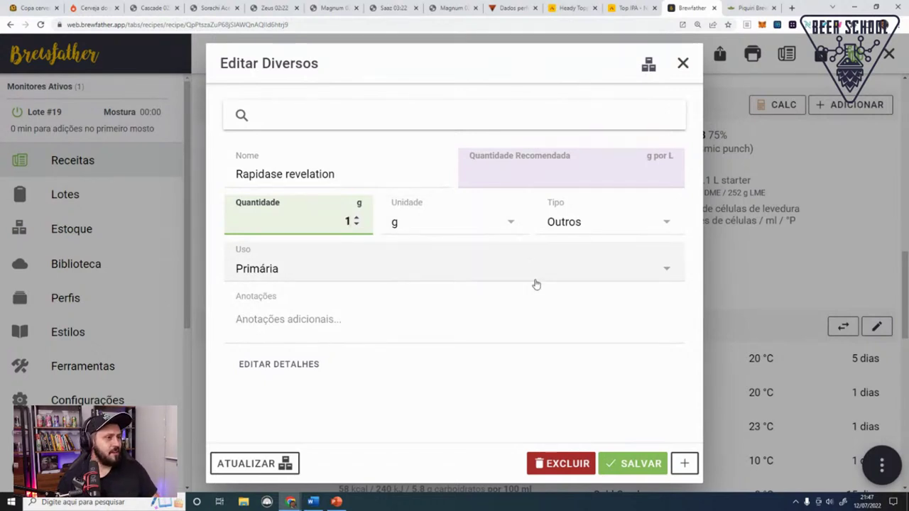
pyautogui.click(685, 463)
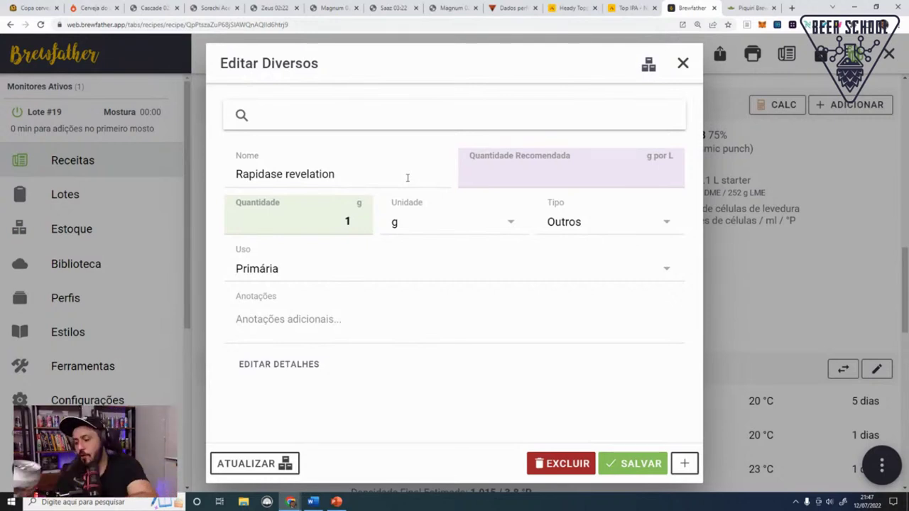
# Step: Rename the ingredient still open for editing to Endozyme Thiol, set its amount to 2 ml, and save it
pyautogui.tripleClick(355, 164)
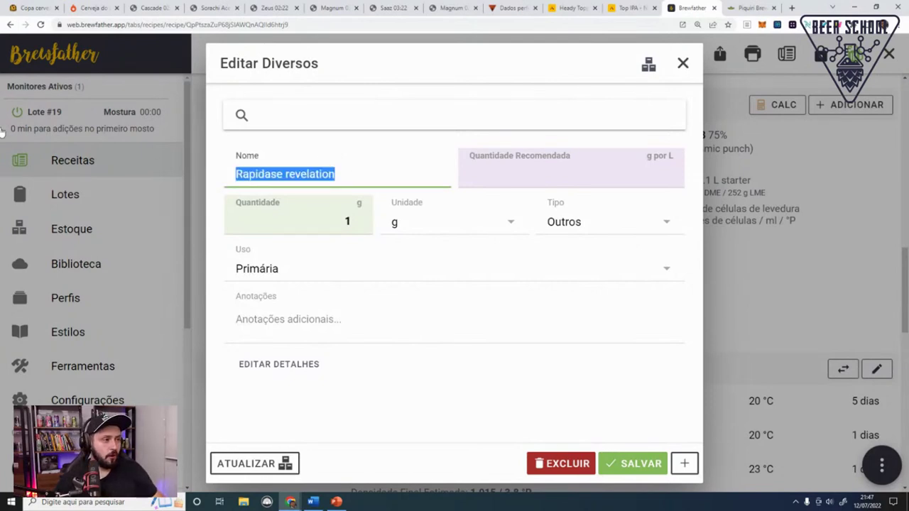
pyautogui.write('Endozyme')
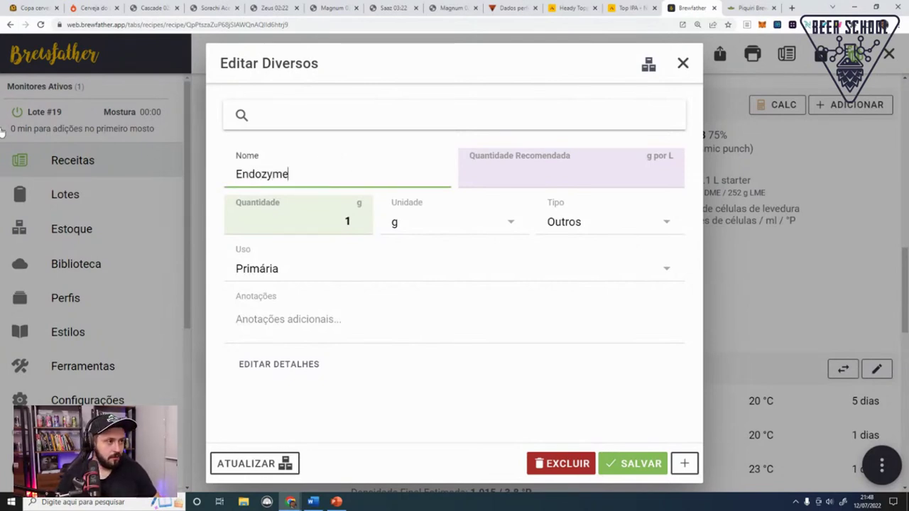
pyautogui.write(' Thiol')
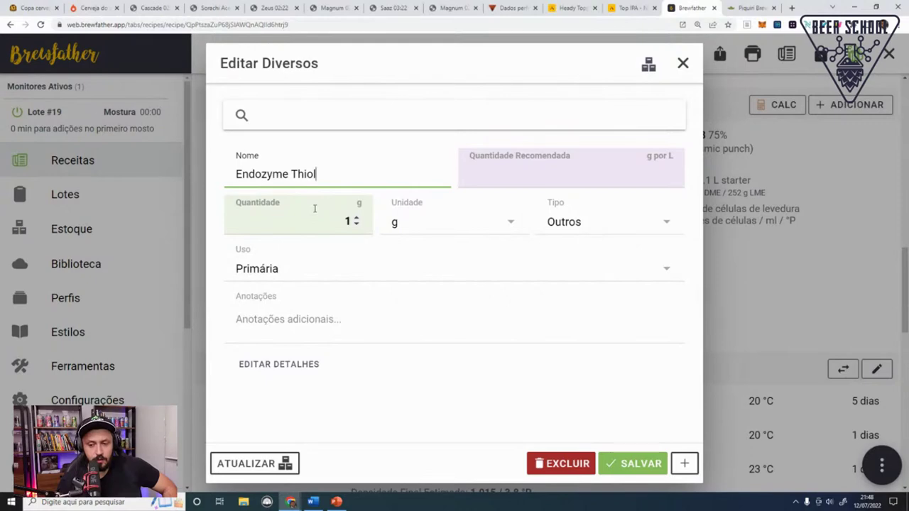
pyautogui.click(423, 213)
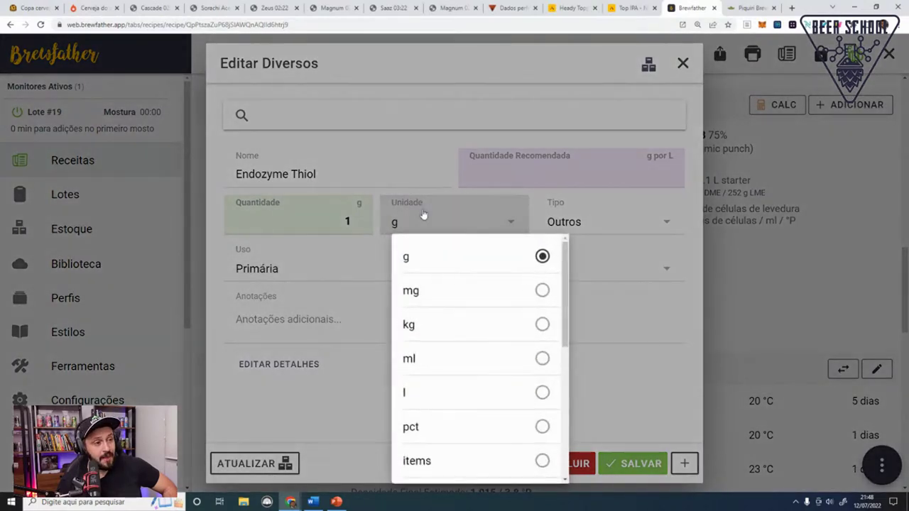
pyautogui.click(481, 370)
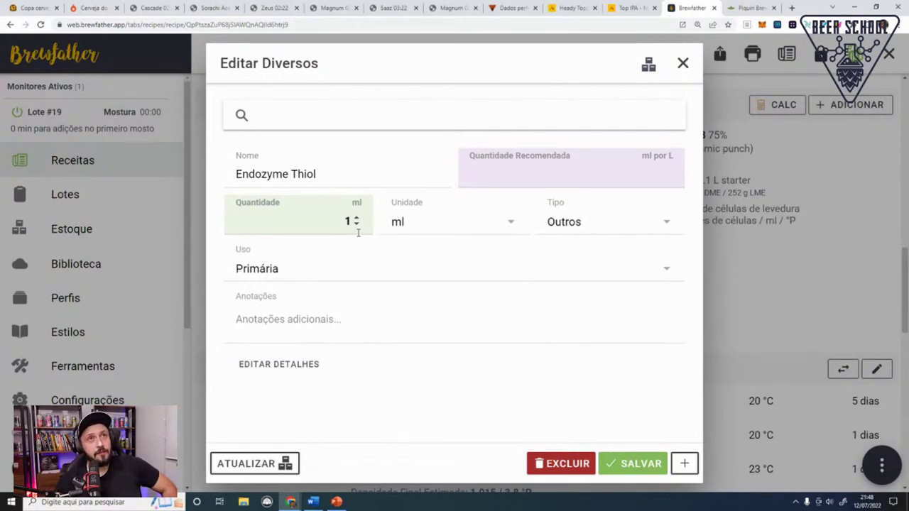
pyautogui.click(300, 219)
pyautogui.write('2')
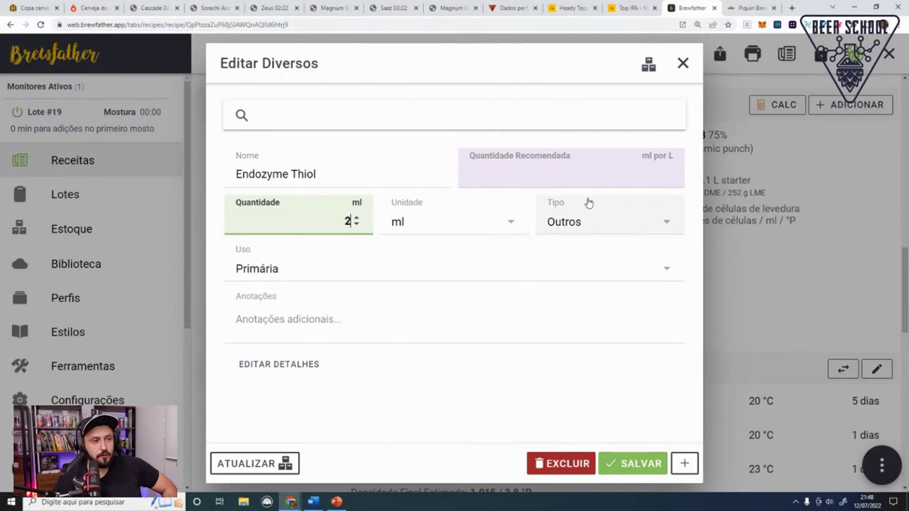
pyautogui.click(631, 464)
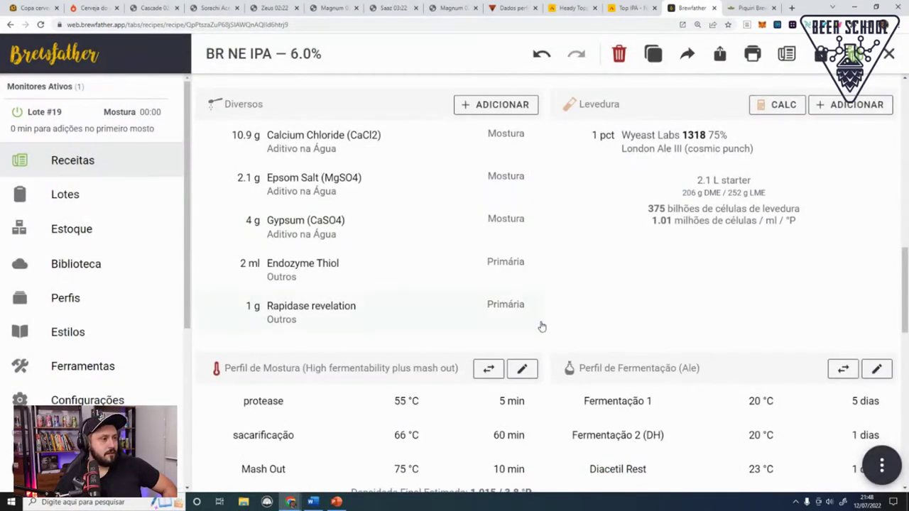
pyautogui.click(377, 278)
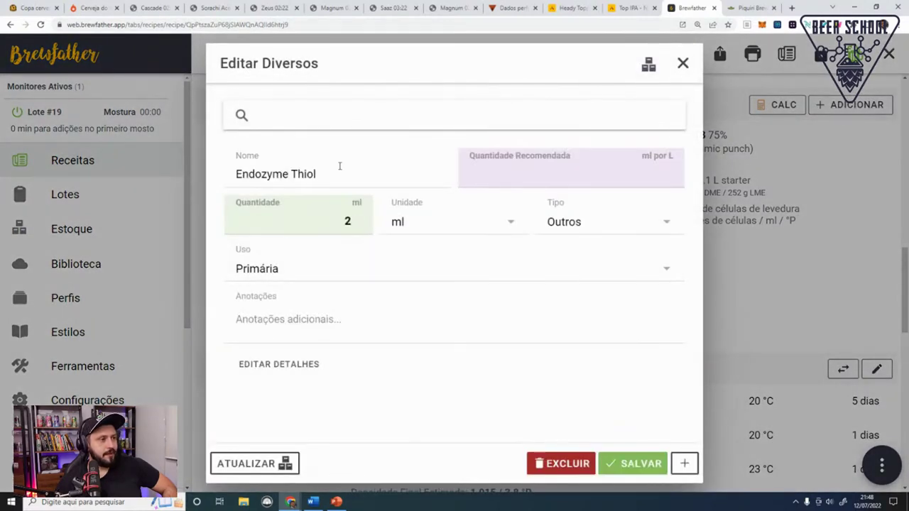
pyautogui.click(682, 64)
pyautogui.click(490, 106)
pyautogui.write('ar')
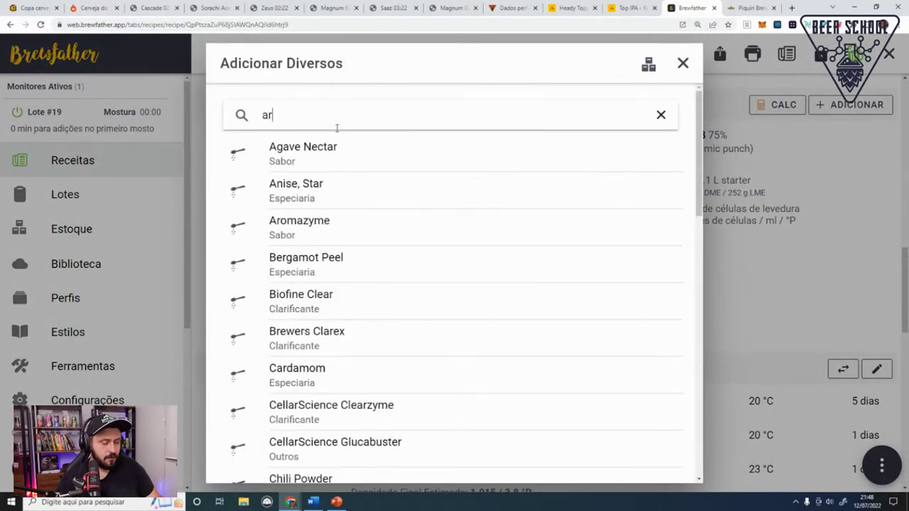
pyautogui.press('Escape')
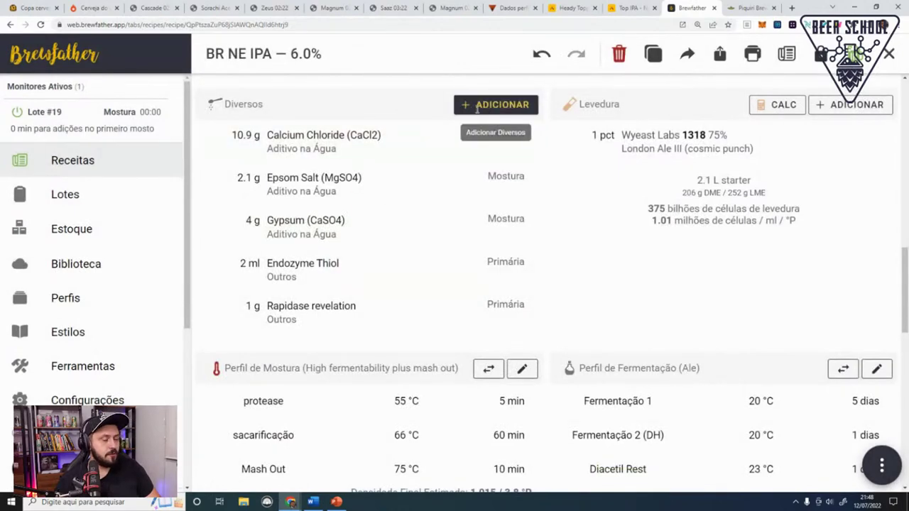
# Step: Add Aromazyme to the miscellaneous ingredients again, with a quantity of 2 g and type Outros, and save it
pyautogui.click(480, 113)
pyautogui.write('Aroma')
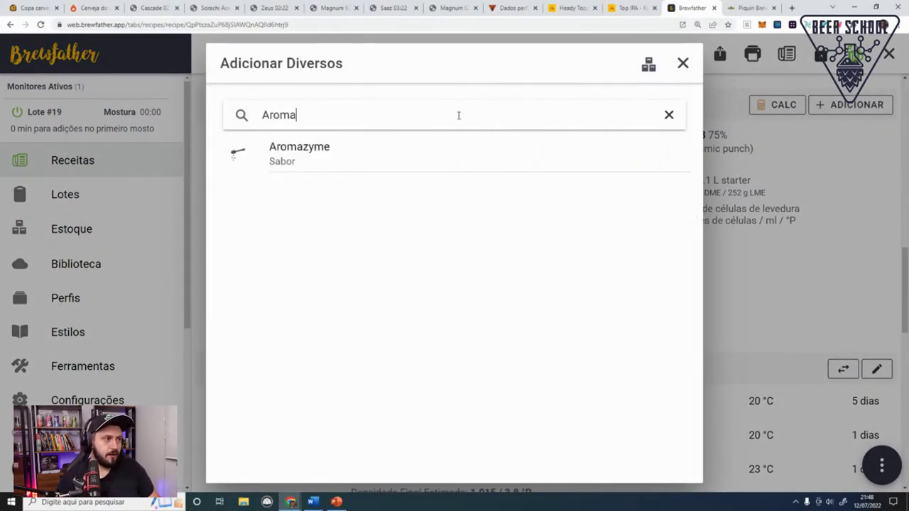
pyautogui.click(452, 170)
pyautogui.click(335, 234)
pyautogui.write('2')
pyautogui.click(587, 224)
pyautogui.click(618, 425)
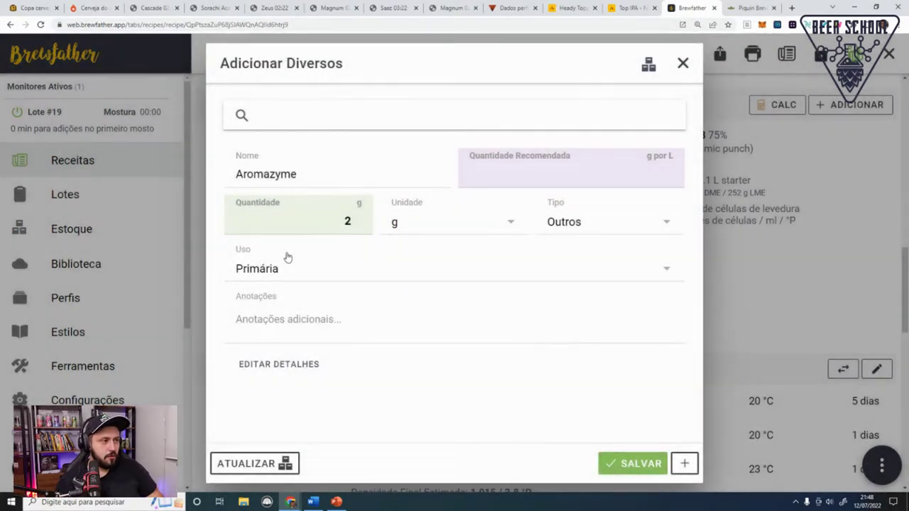
pyautogui.click(653, 466)
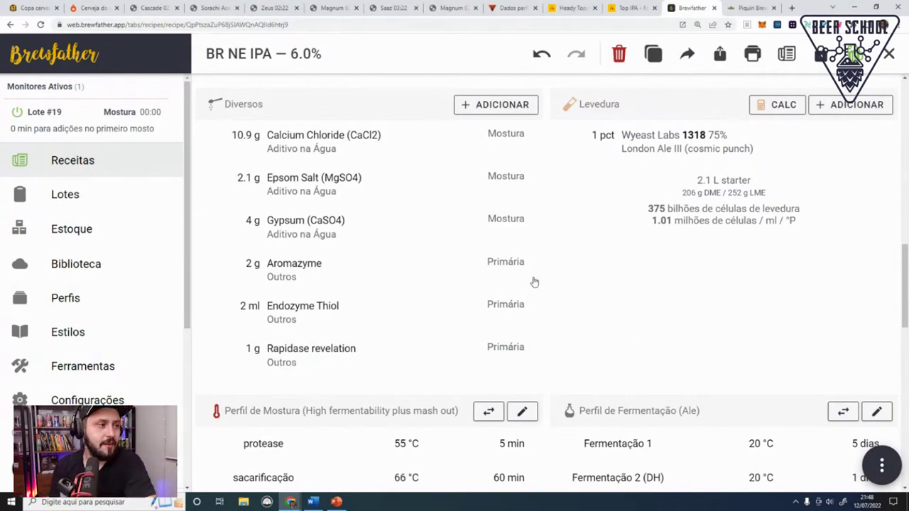
# Step: Look over the recipe's ingredients, then share the recipe by copying its link
pyautogui.scroll(5, 565, 275)
pyautogui.scroll(10, 565, 276)
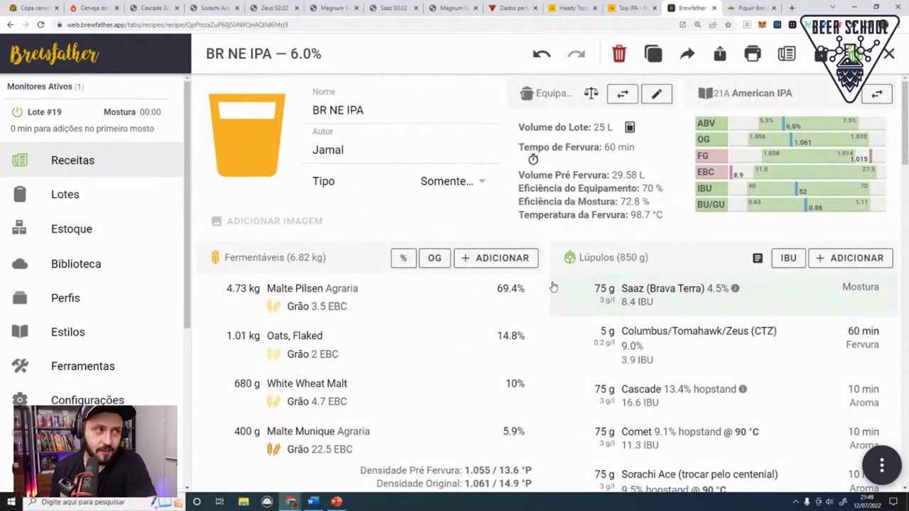
pyautogui.scroll(-12, 551, 302)
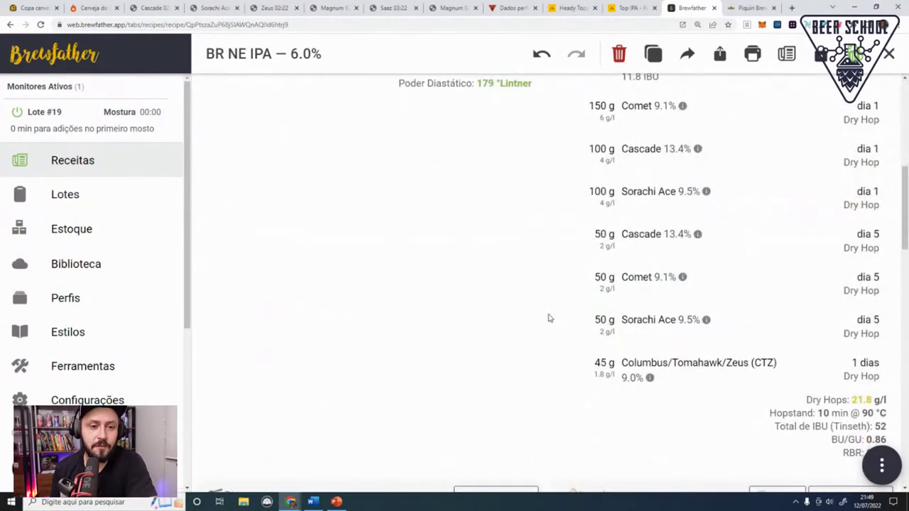
pyautogui.click(875, 468)
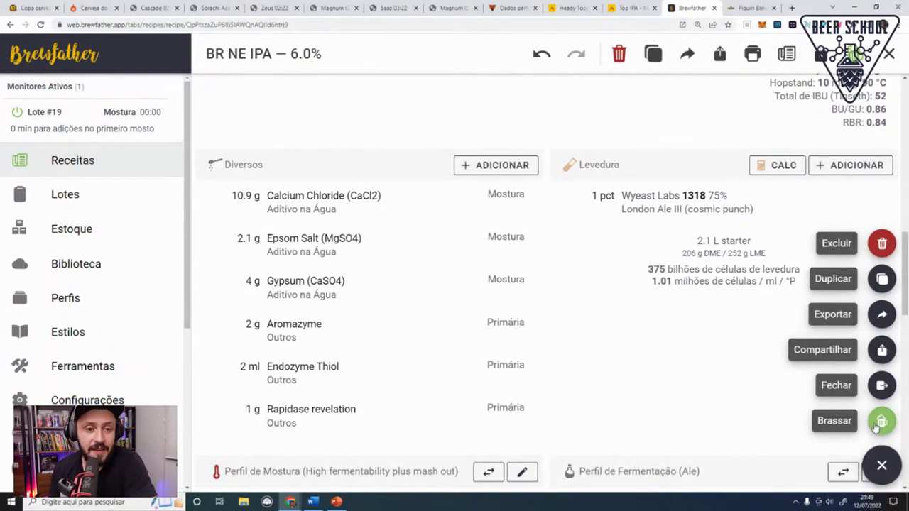
pyautogui.click(876, 359)
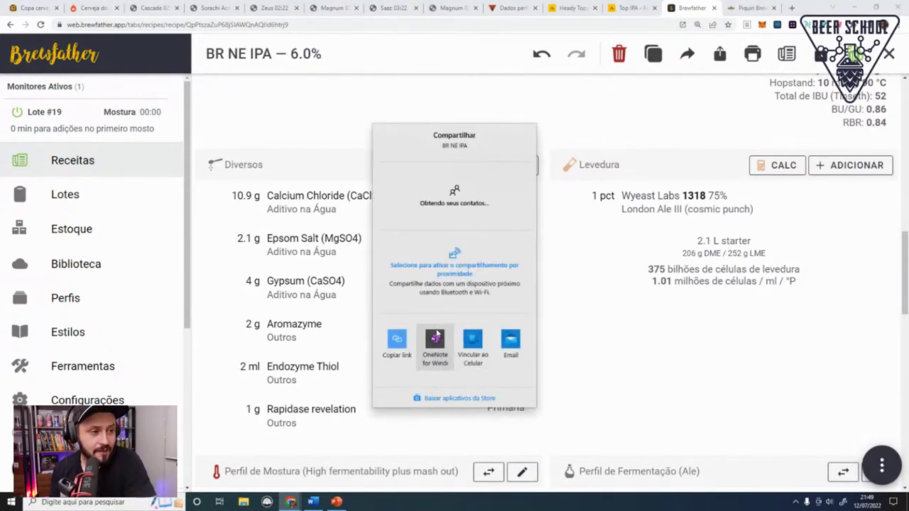
pyautogui.click(398, 344)
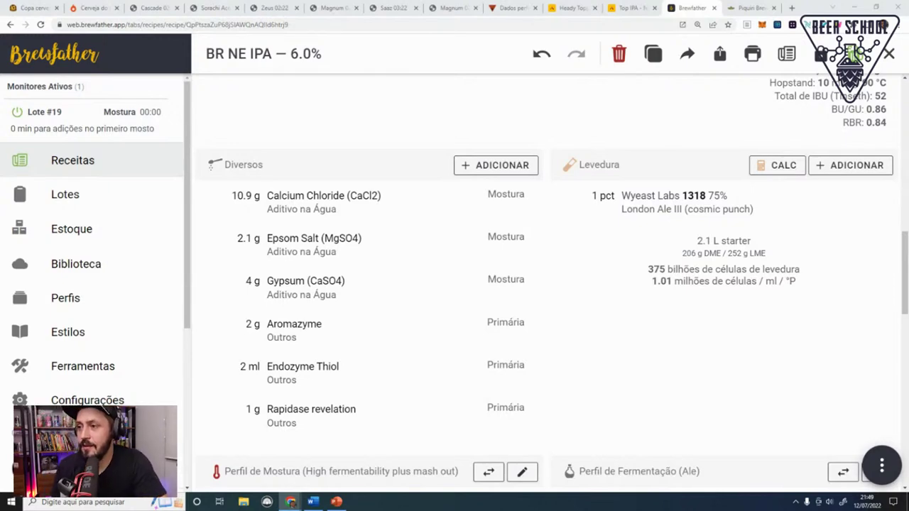
# Step: Rename the recipe as Ozone Hole
pyautogui.scroll(10, 838, 296)
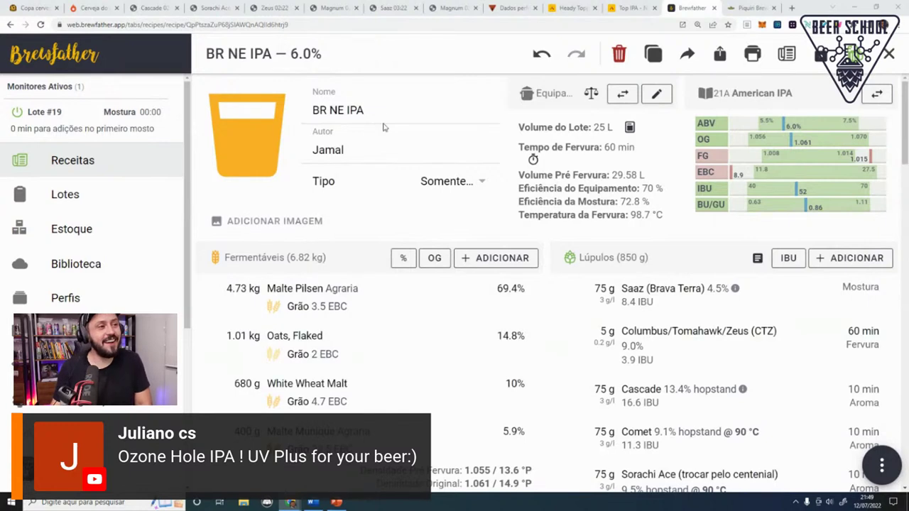
pyautogui.click(217, 126)
pyautogui.write('Ozone ')
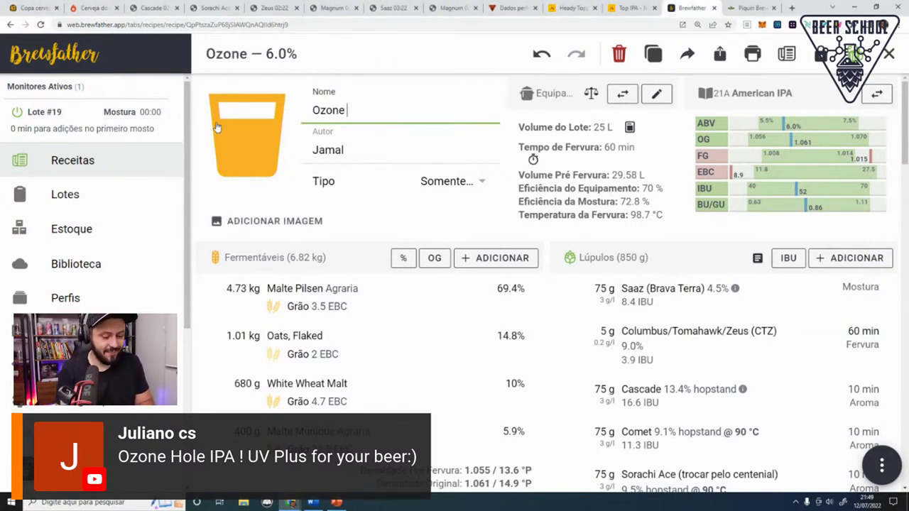
pyautogui.write('Hole')
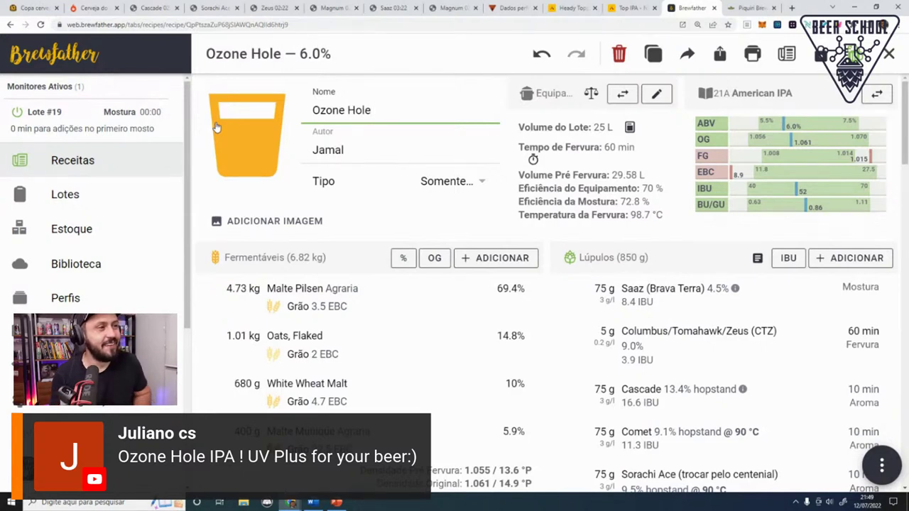